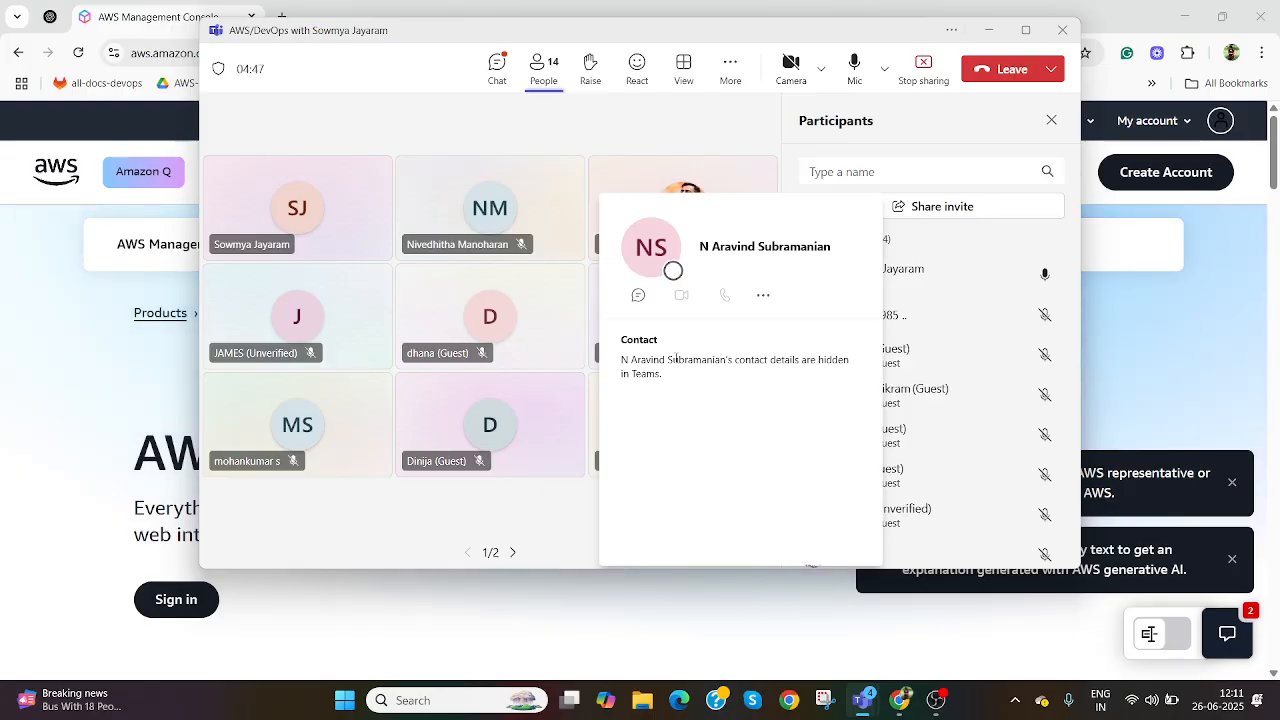
Return to the AWS console page, open its sign-in form and submit the saved root user email address
click(65, 357)
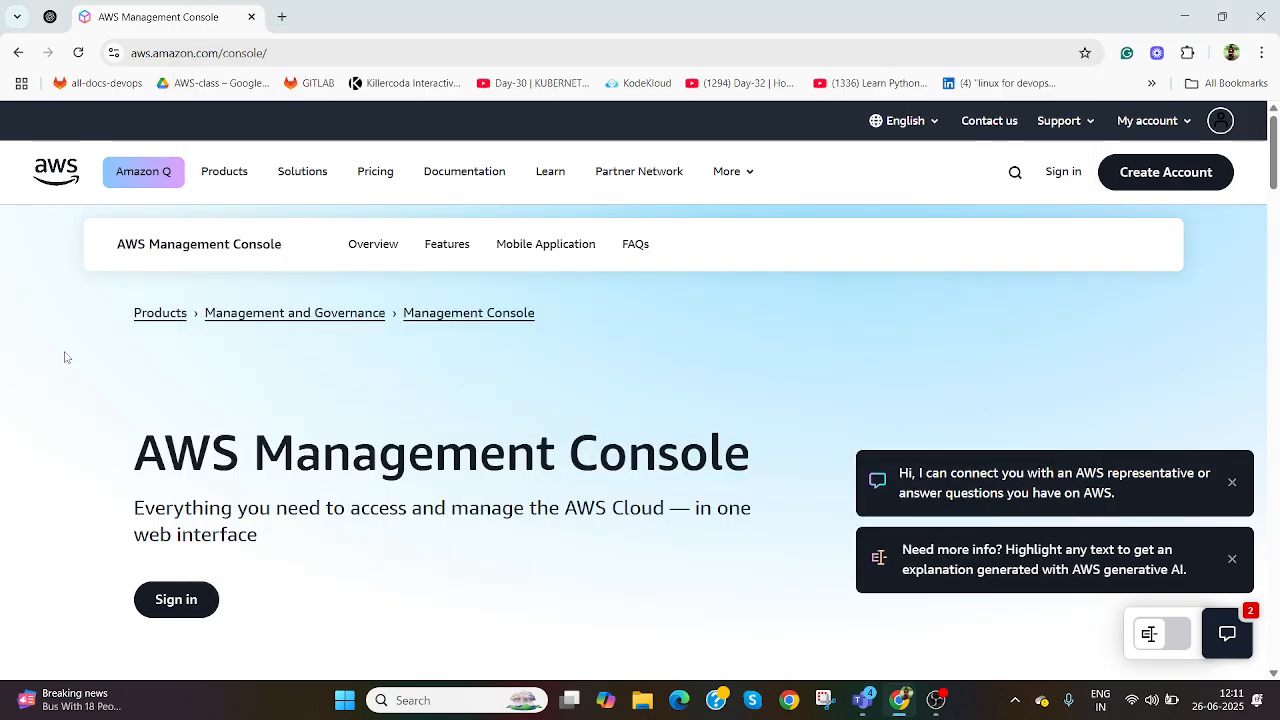
click(1066, 174)
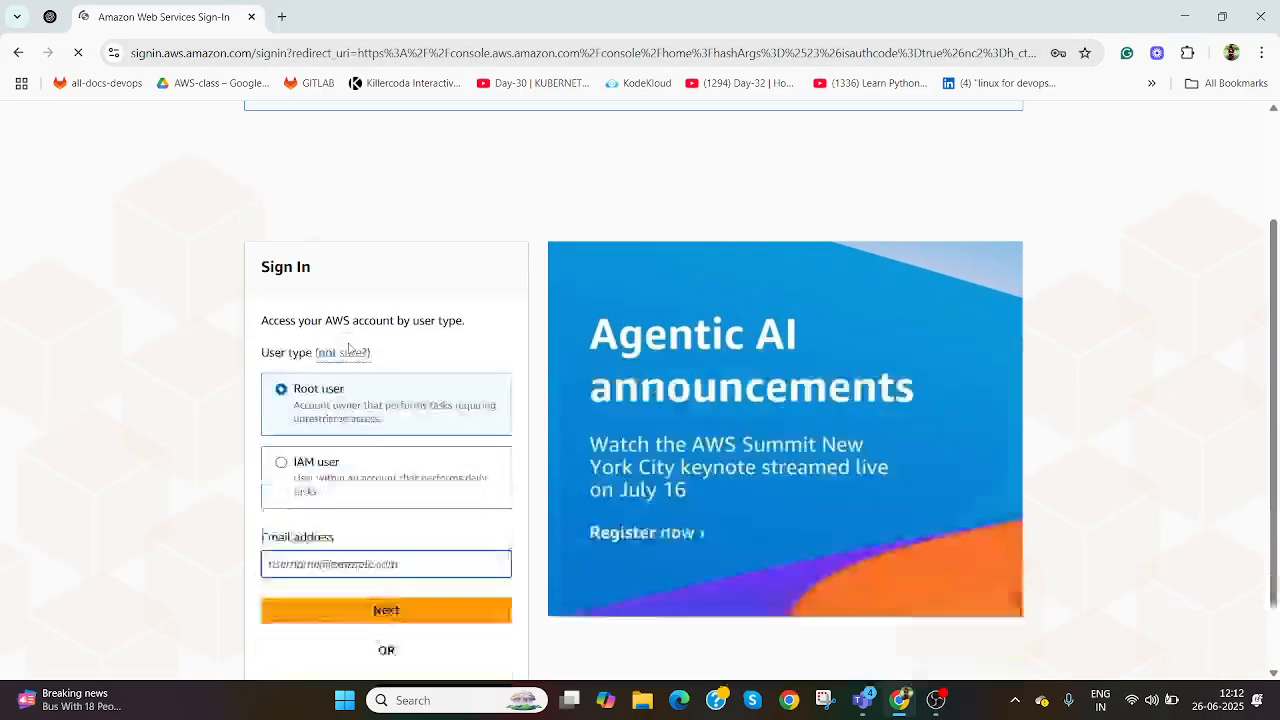
scroll(357, 363, down, 2)
click(394, 443)
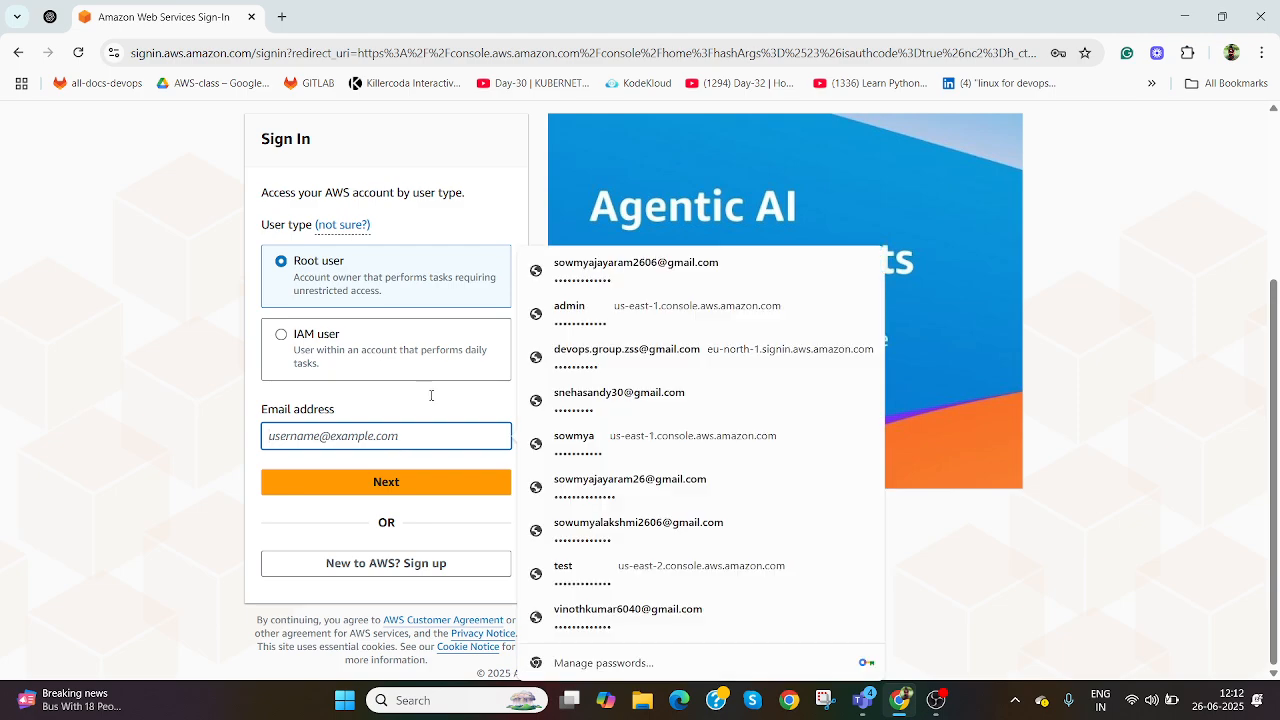
click(571, 280)
click(427, 483)
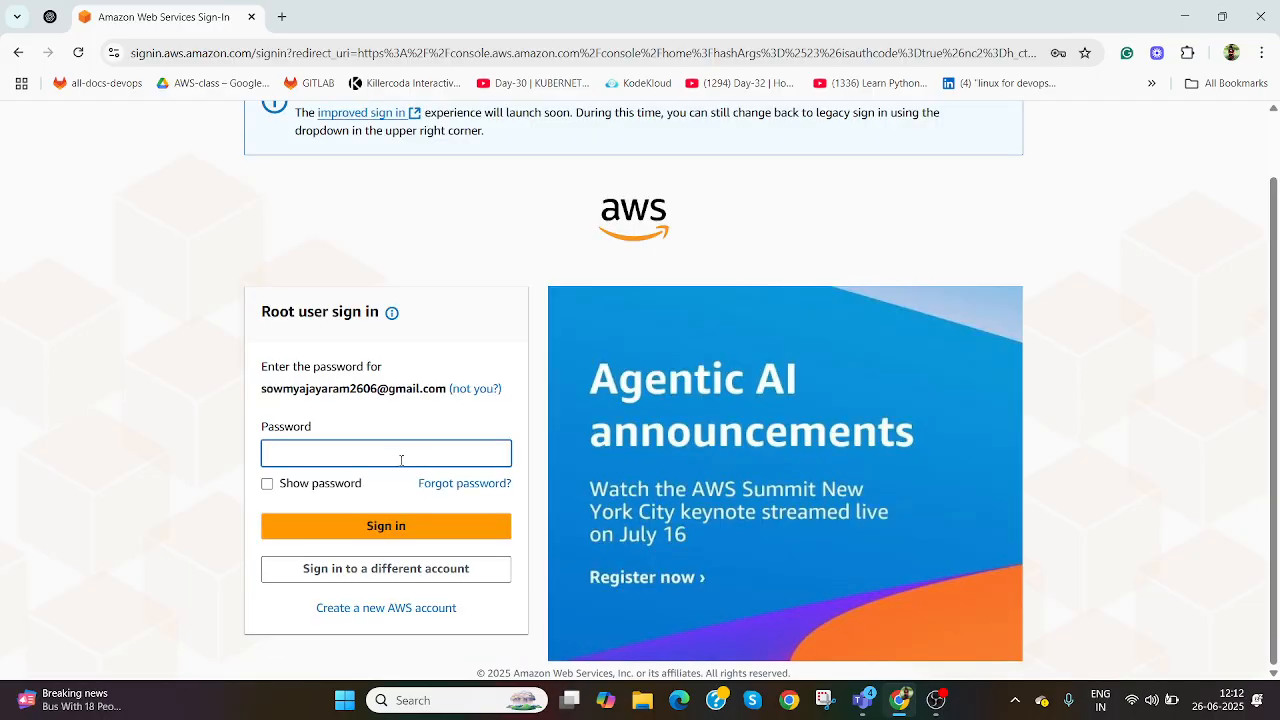
Fill in the saved root account password and the MFA code to complete the console sign-in
click(400, 457)
click(582, 288)
click(370, 526)
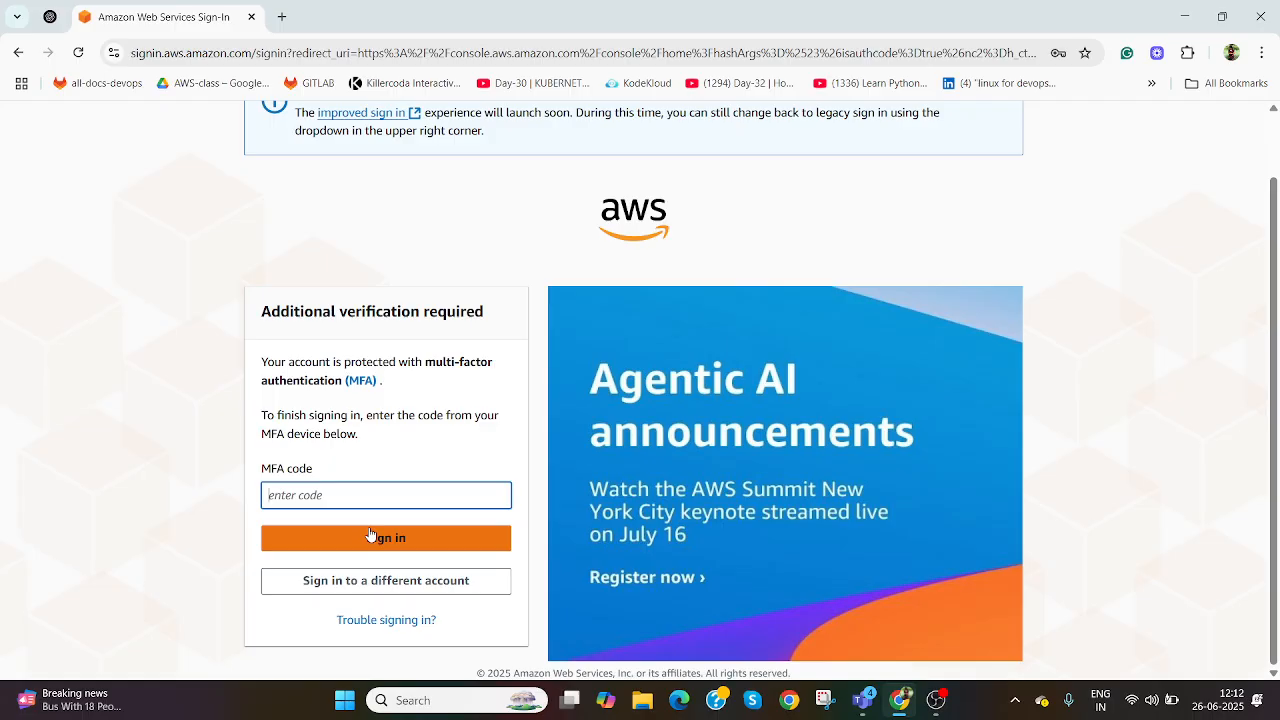
click(369, 537)
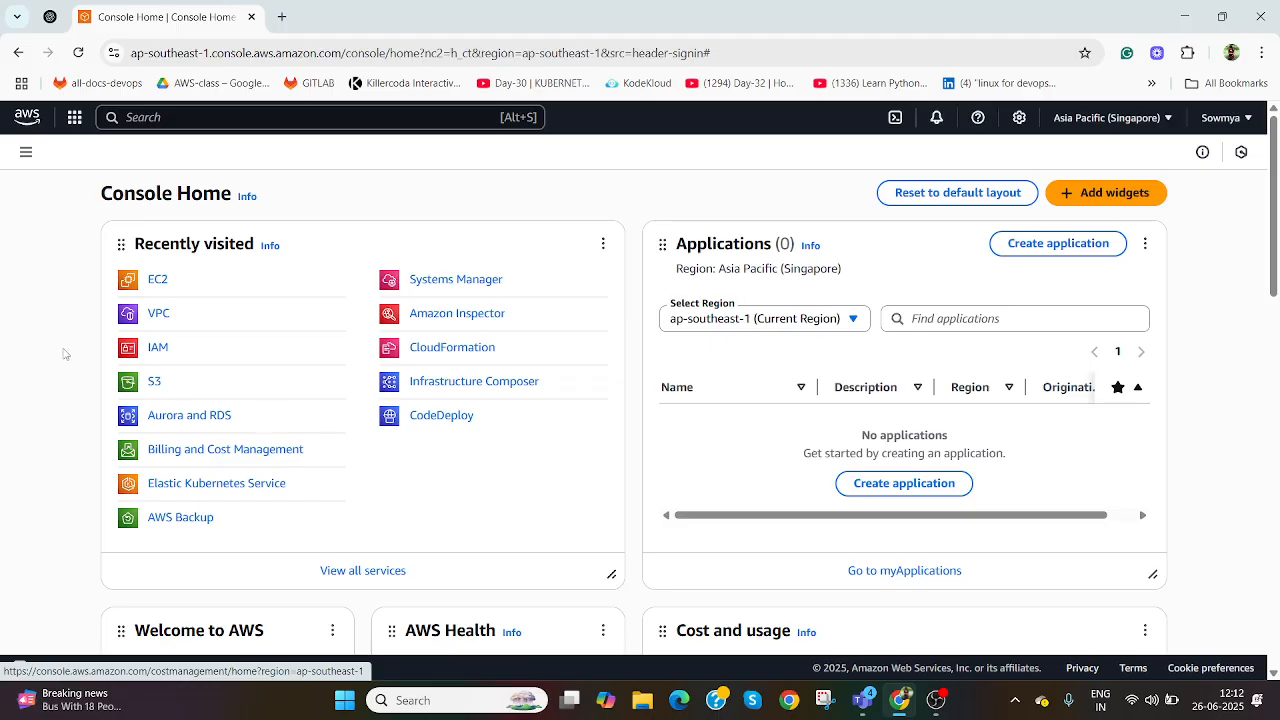
Open the EC2 dashboard in a new browser tab from the recently visited services
middle_click(157, 287)
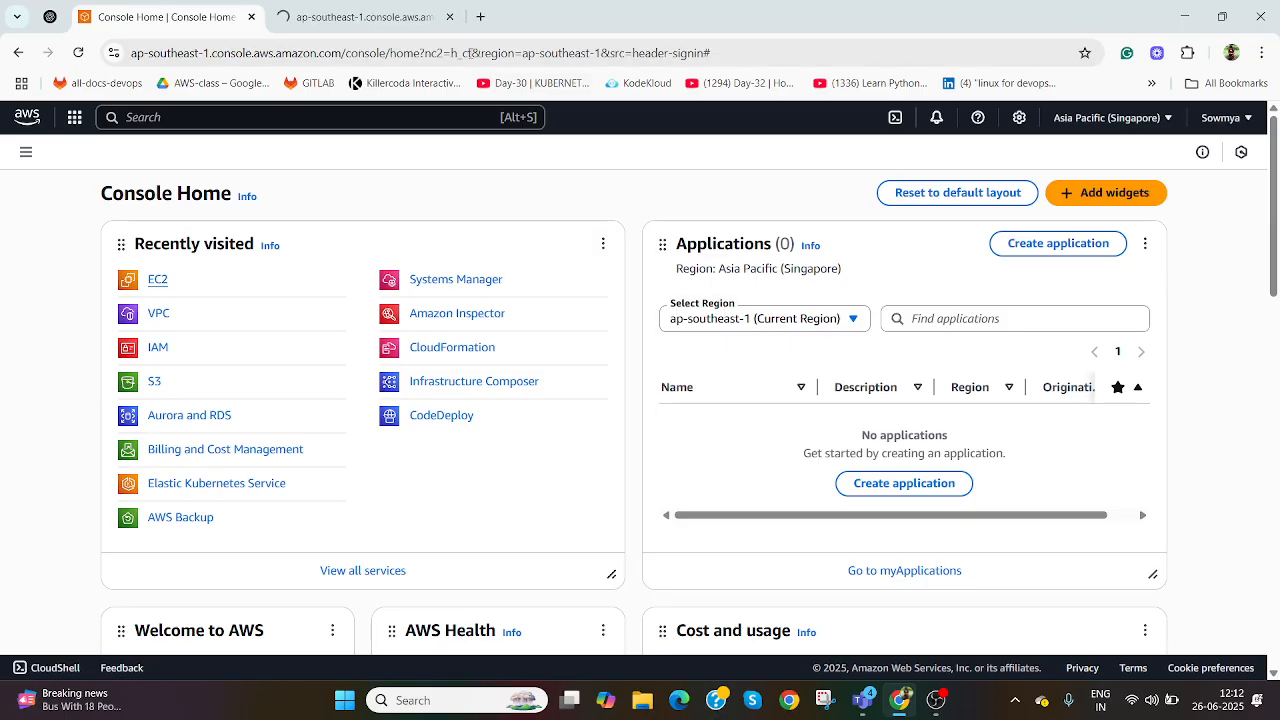
click(360, 17)
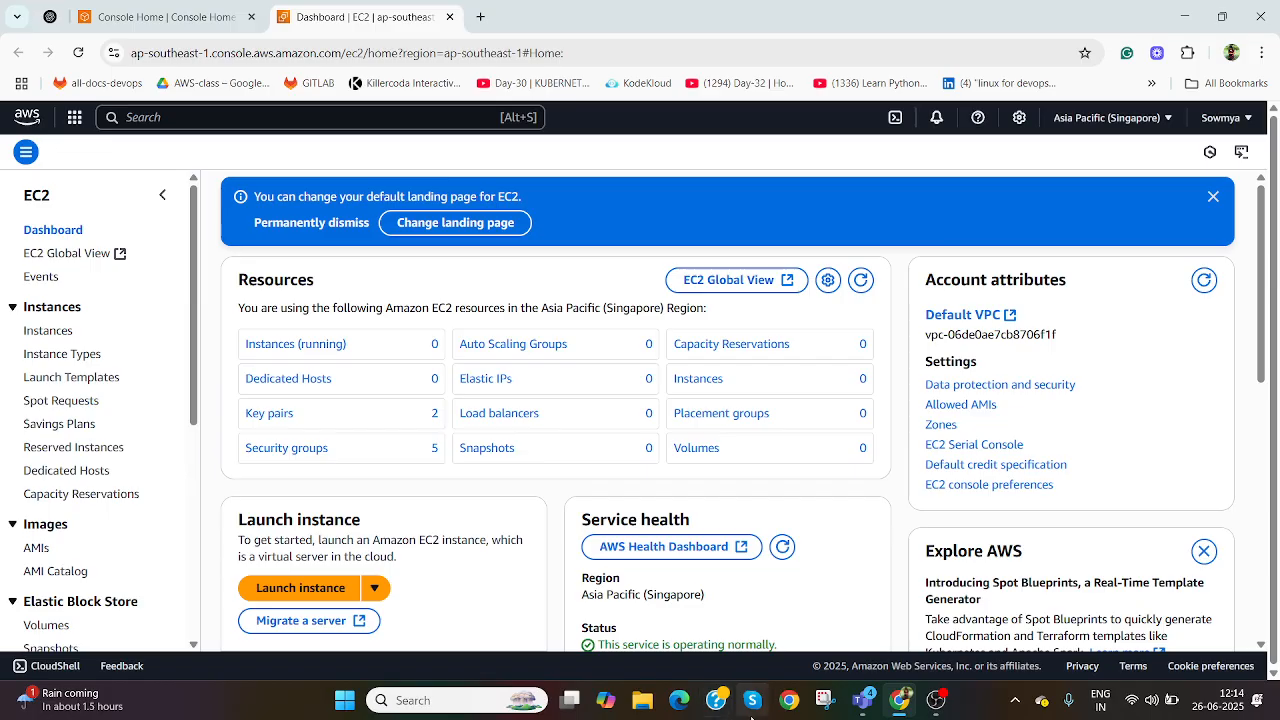
Switch to the Teams meeting, mute all participants, and return to the EC2 dashboard in the browser
mouse_move(862, 705)
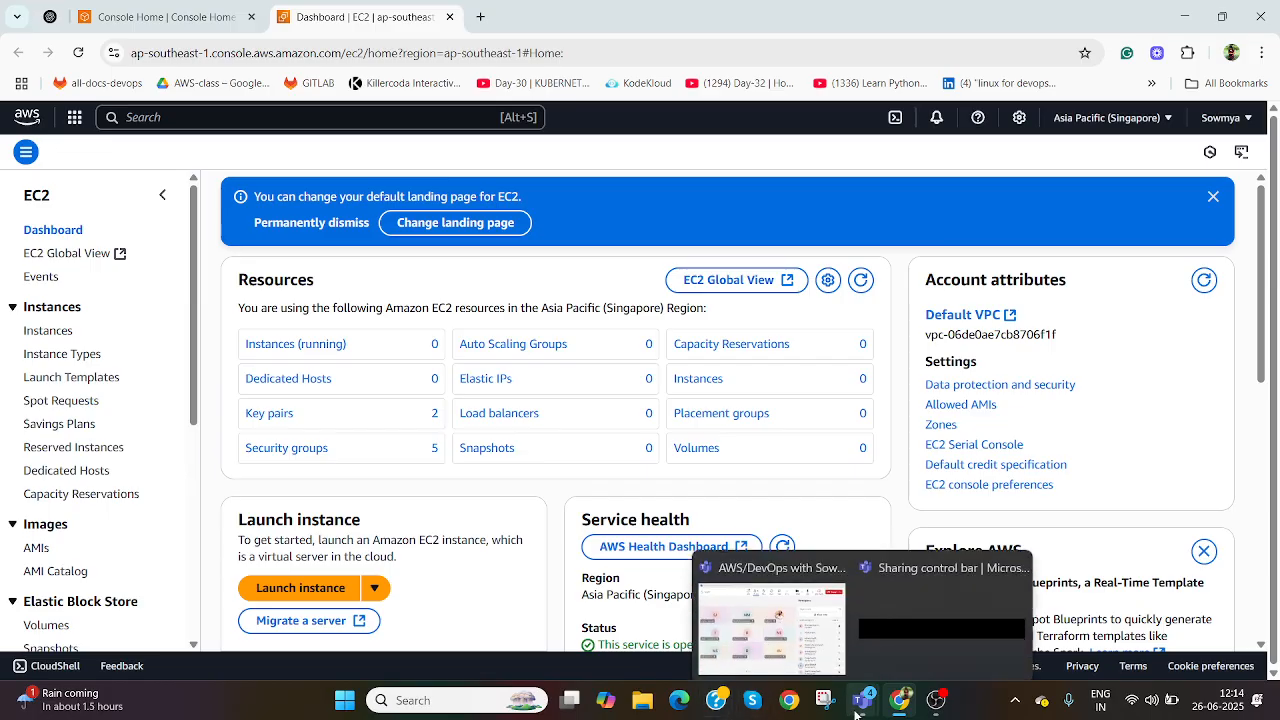
click(799, 651)
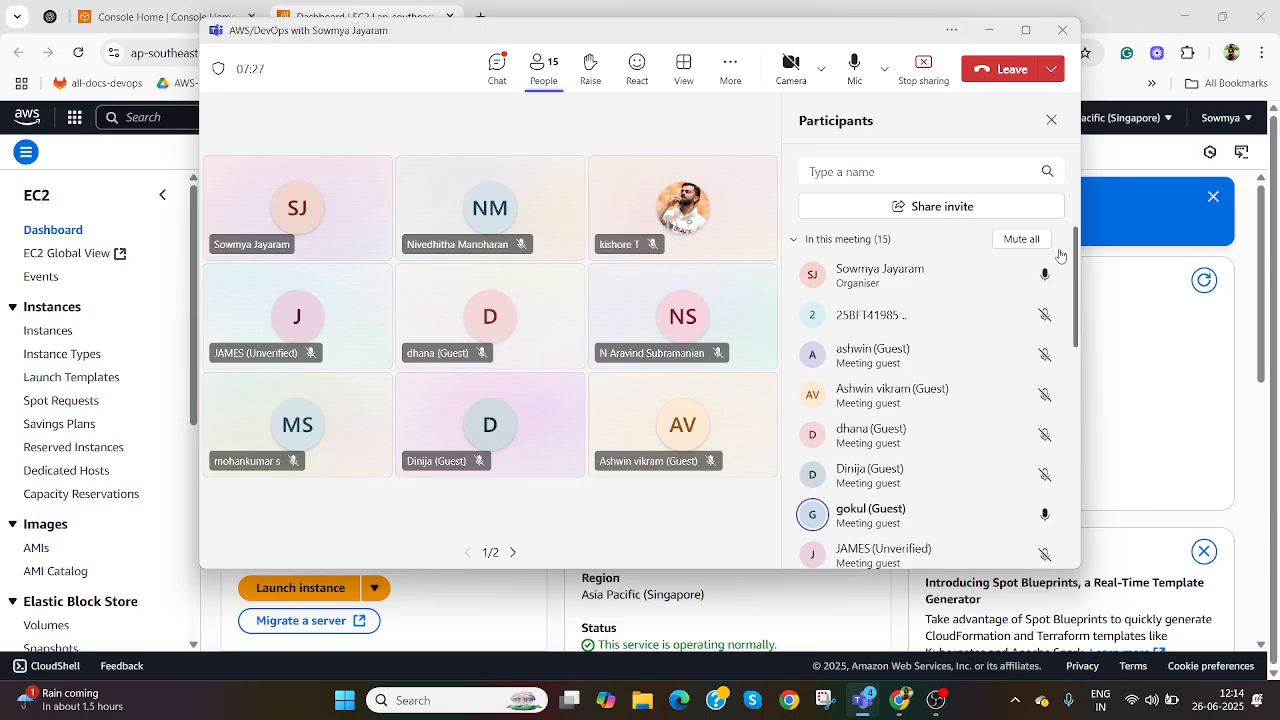
click(1022, 240)
click(744, 325)
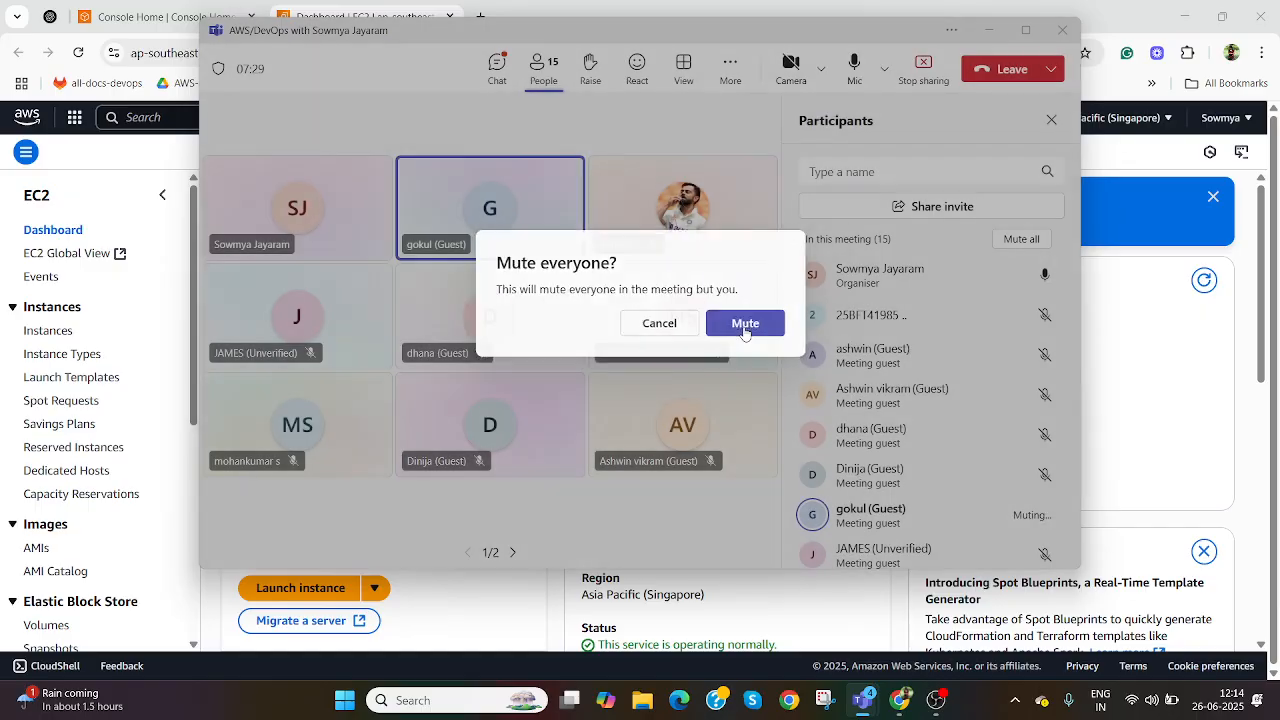
click(1125, 363)
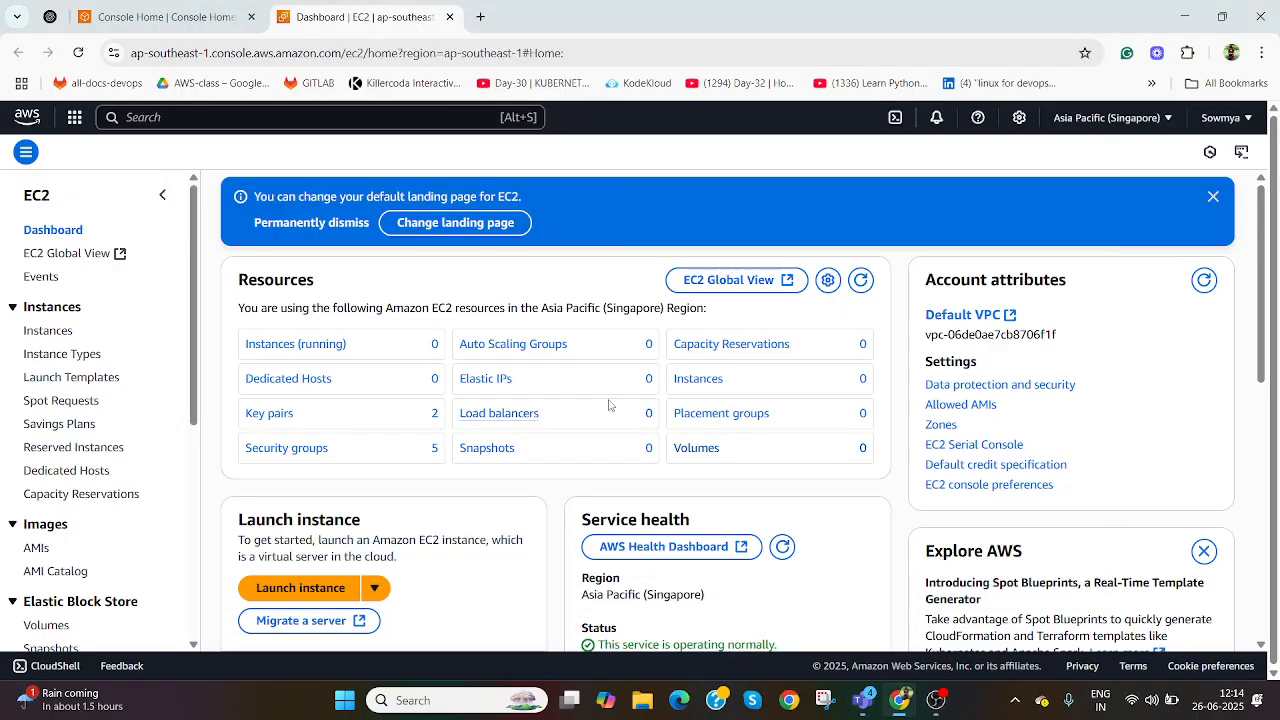
From the running instances list, start launching a new EC2 instance and name it my-first-instance
click(277, 350)
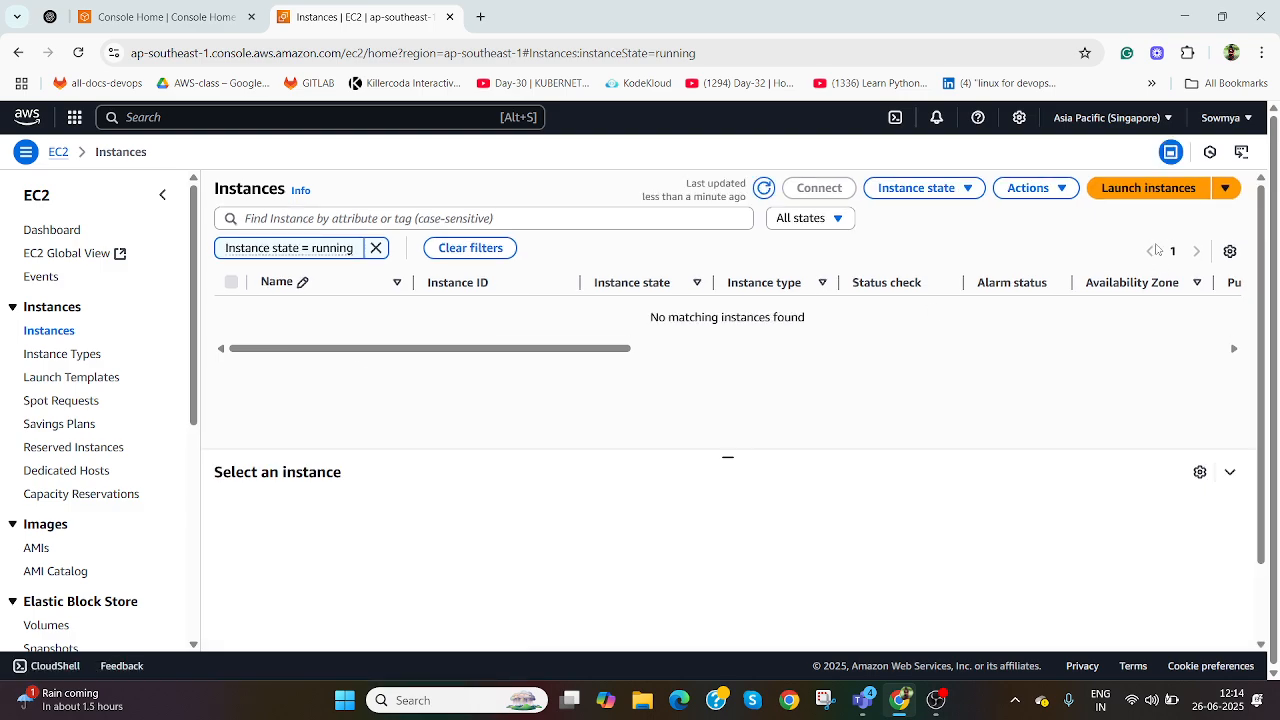
click(1150, 190)
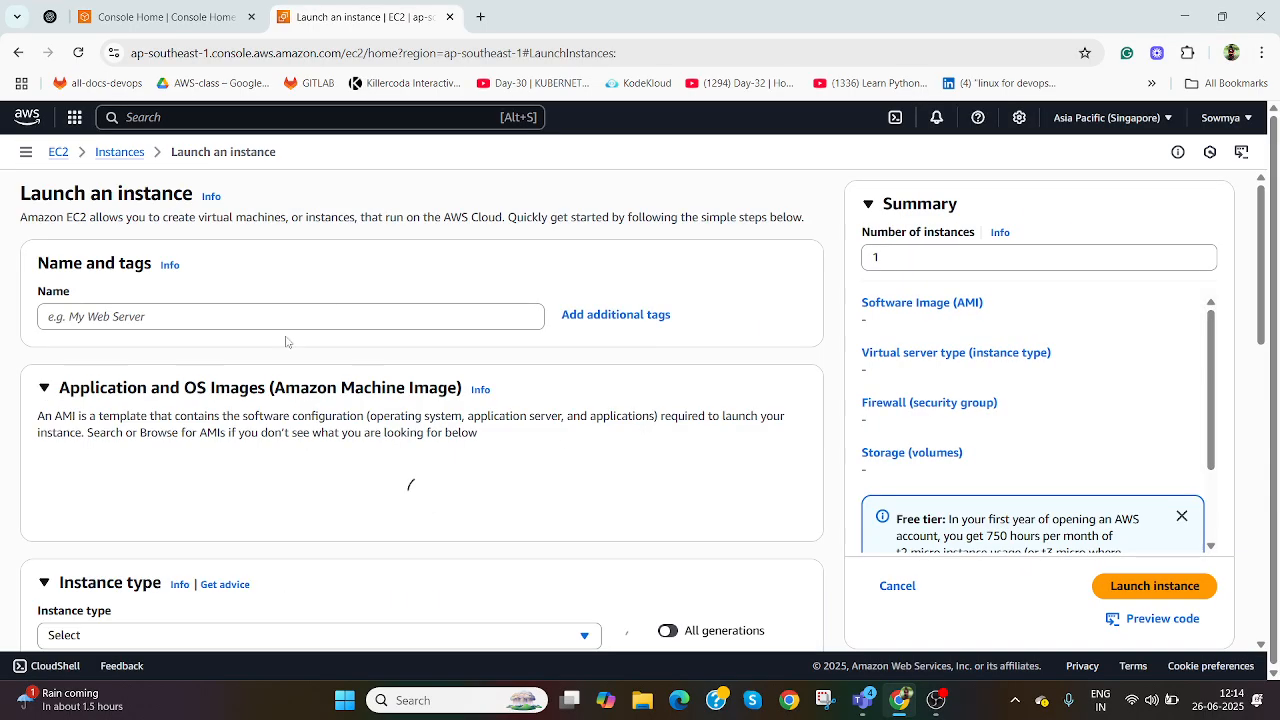
click(254, 315)
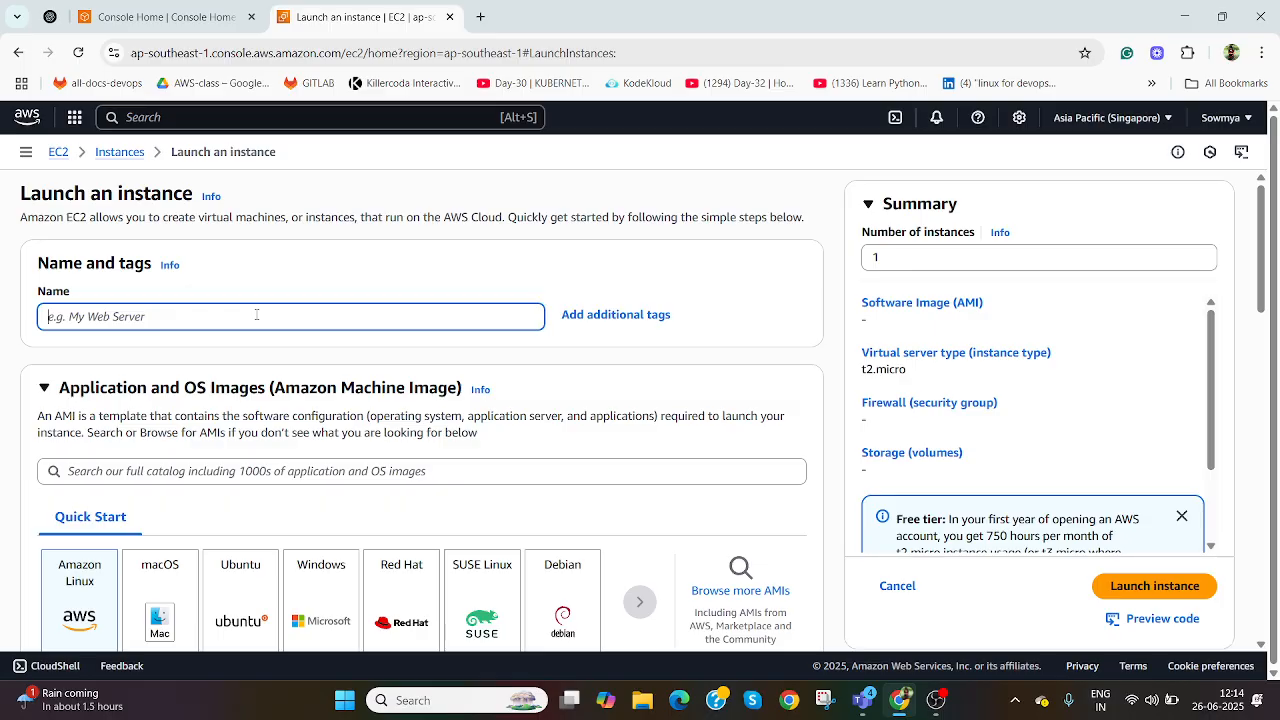
text(my-first-)
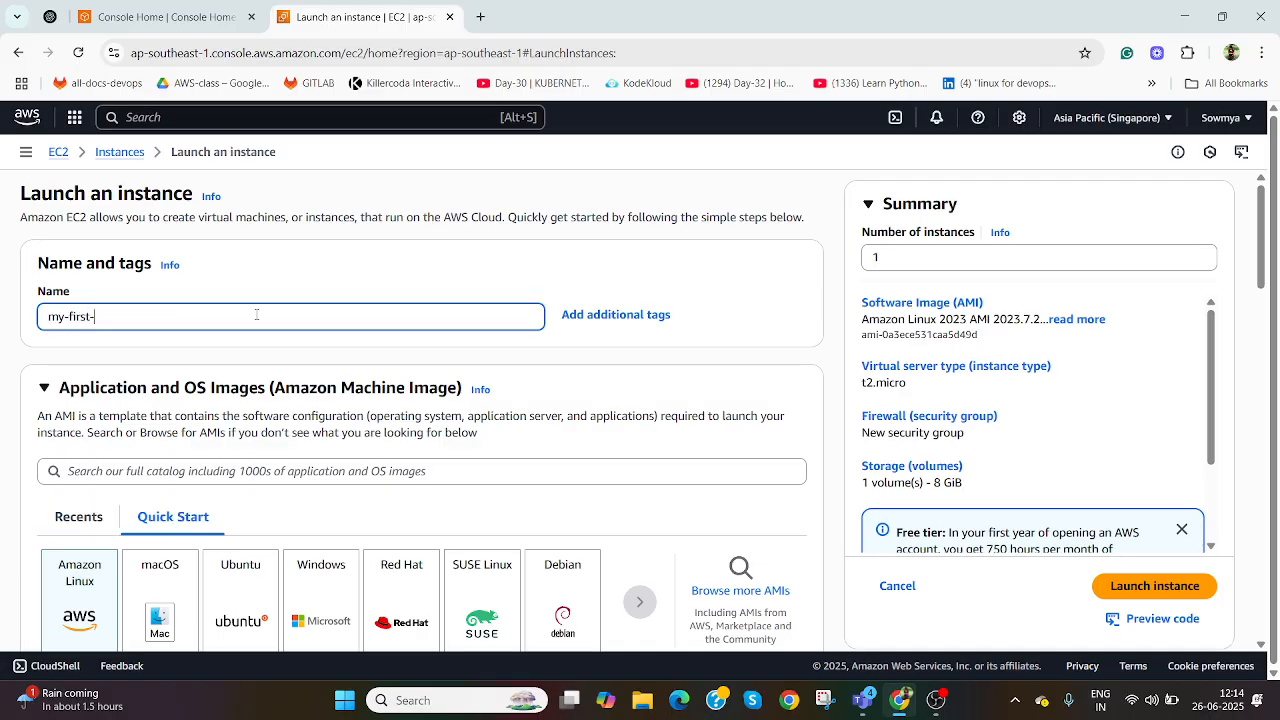
text(instance)
Keep the Amazon Linux image and t2.micro type, and set the key pair option to Proceed without a key pair
scroll(244, 365, down, 2)
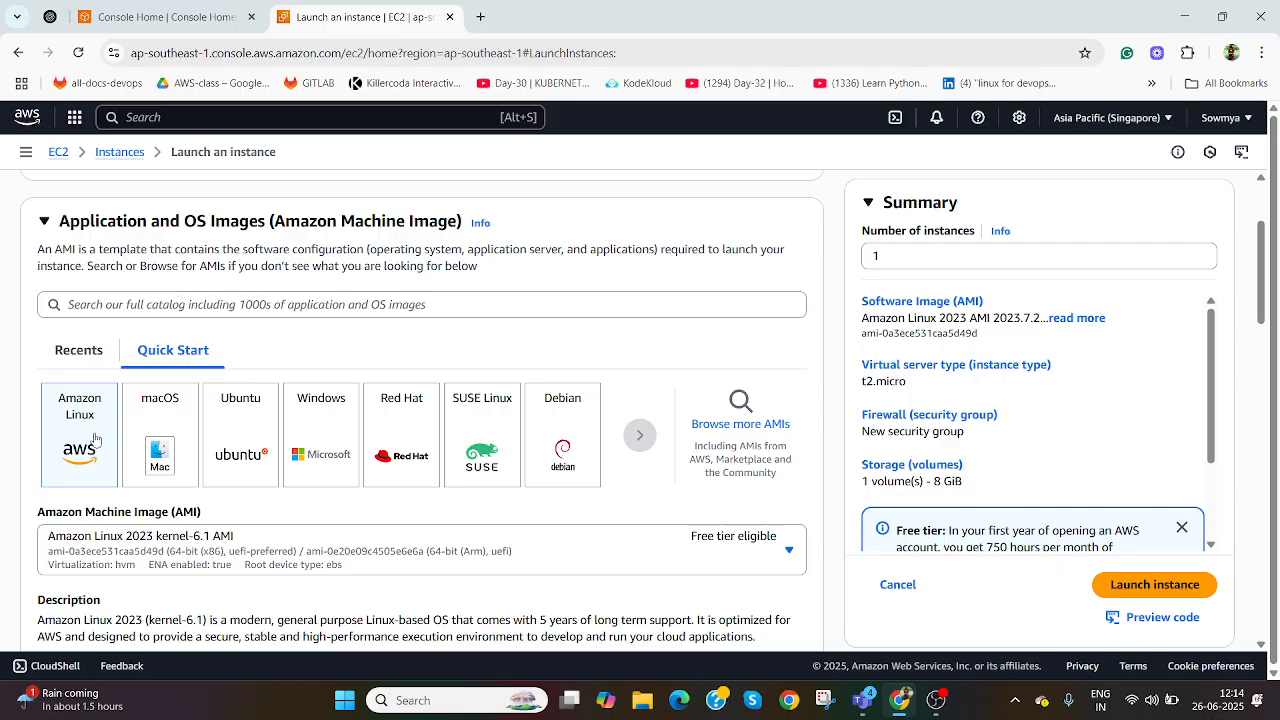
scroll(68, 440, down, 2)
scroll(68, 433, down, 4)
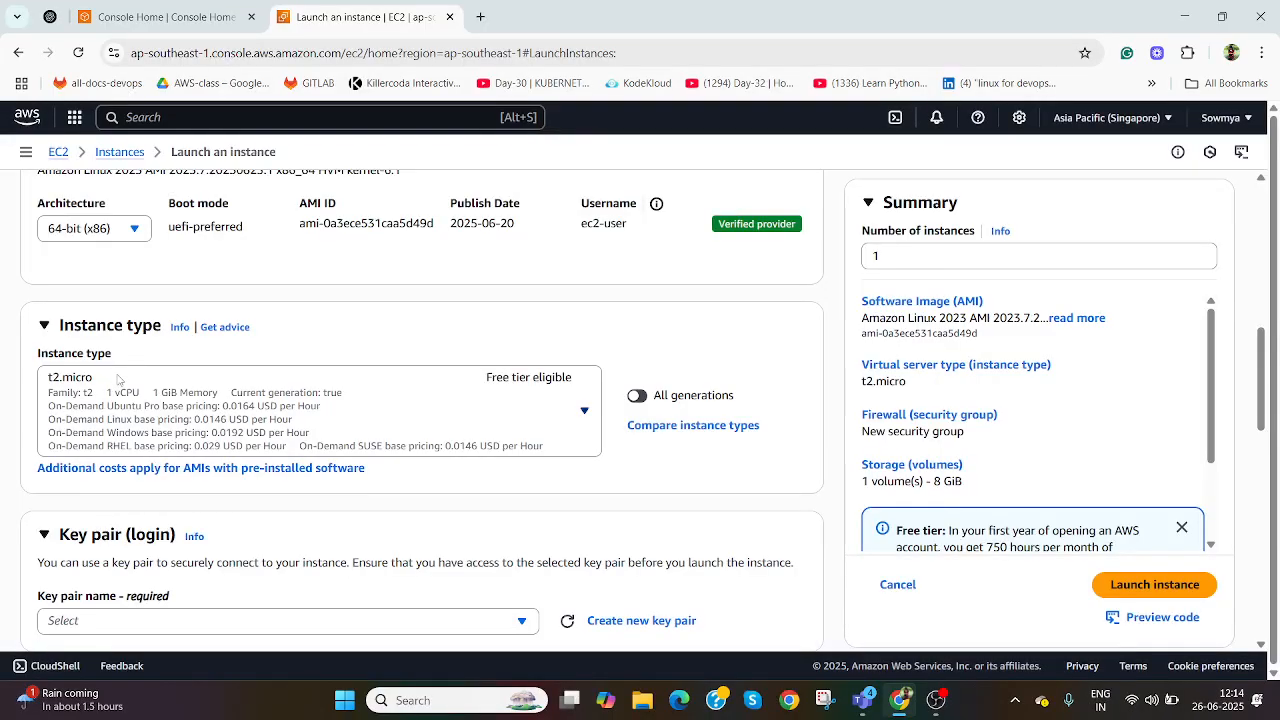
scroll(323, 443, down, 1)
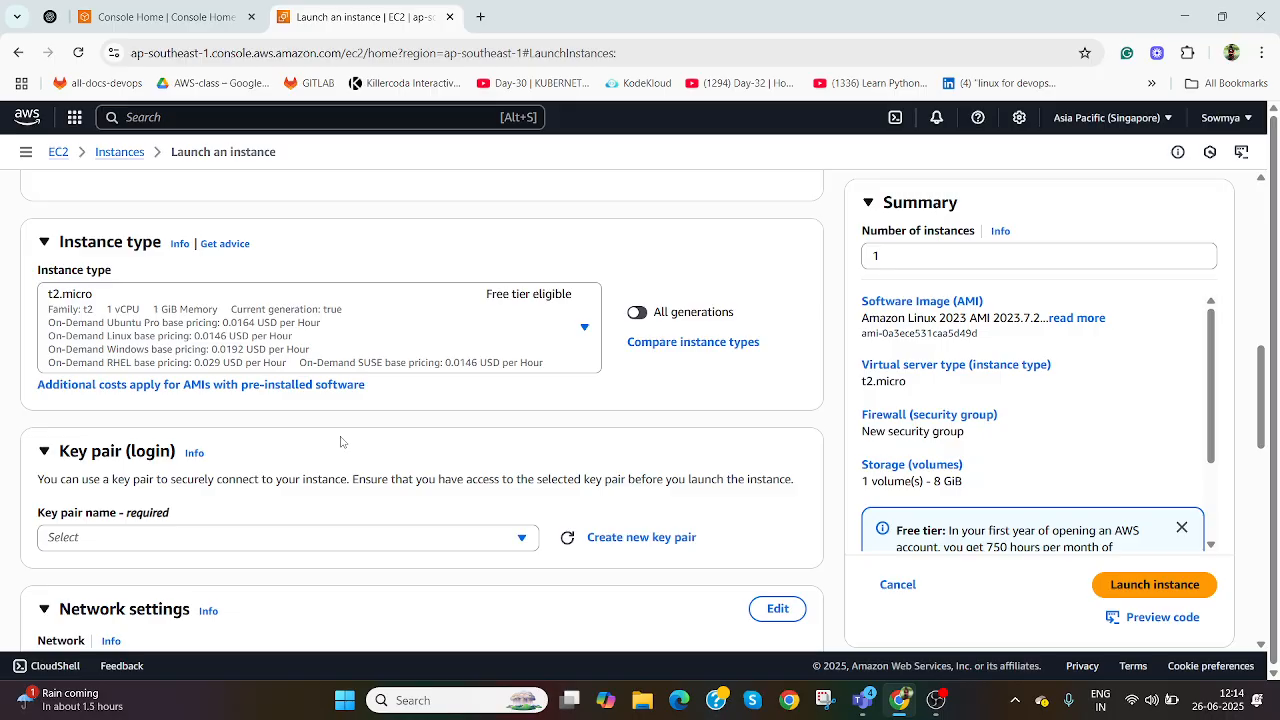
scroll(338, 443, down, 1)
click(349, 461)
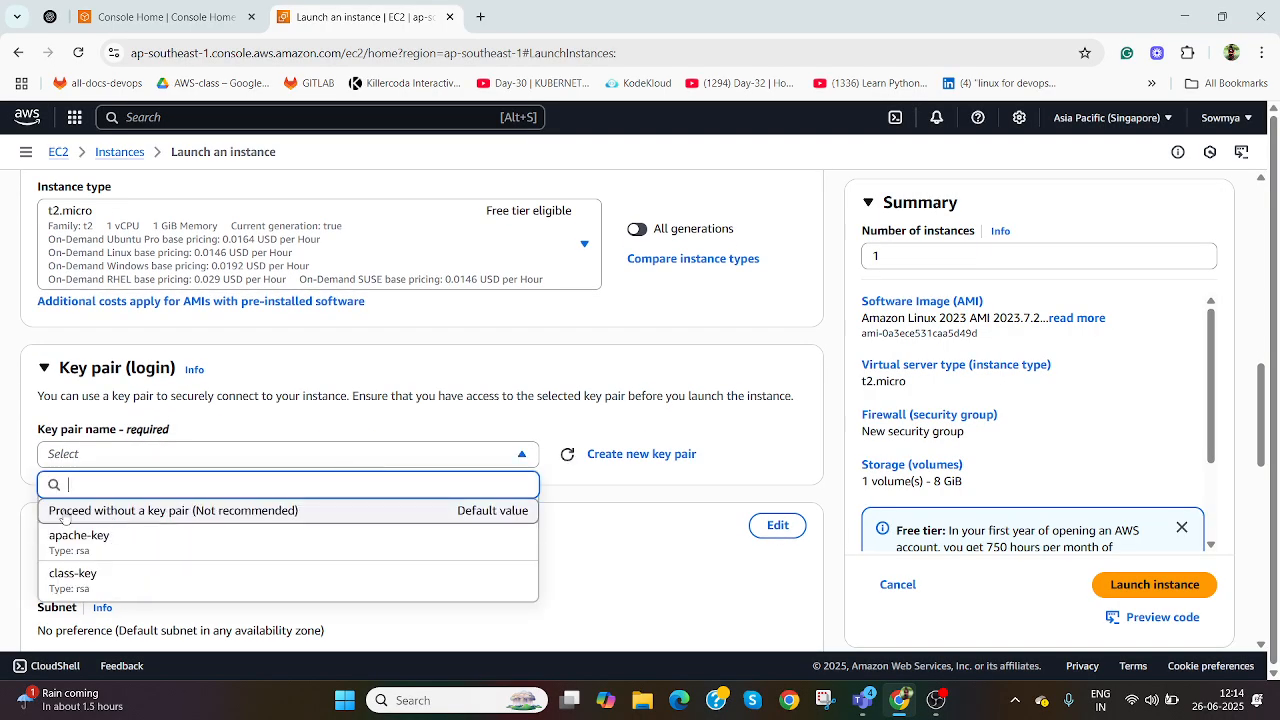
click(88, 516)
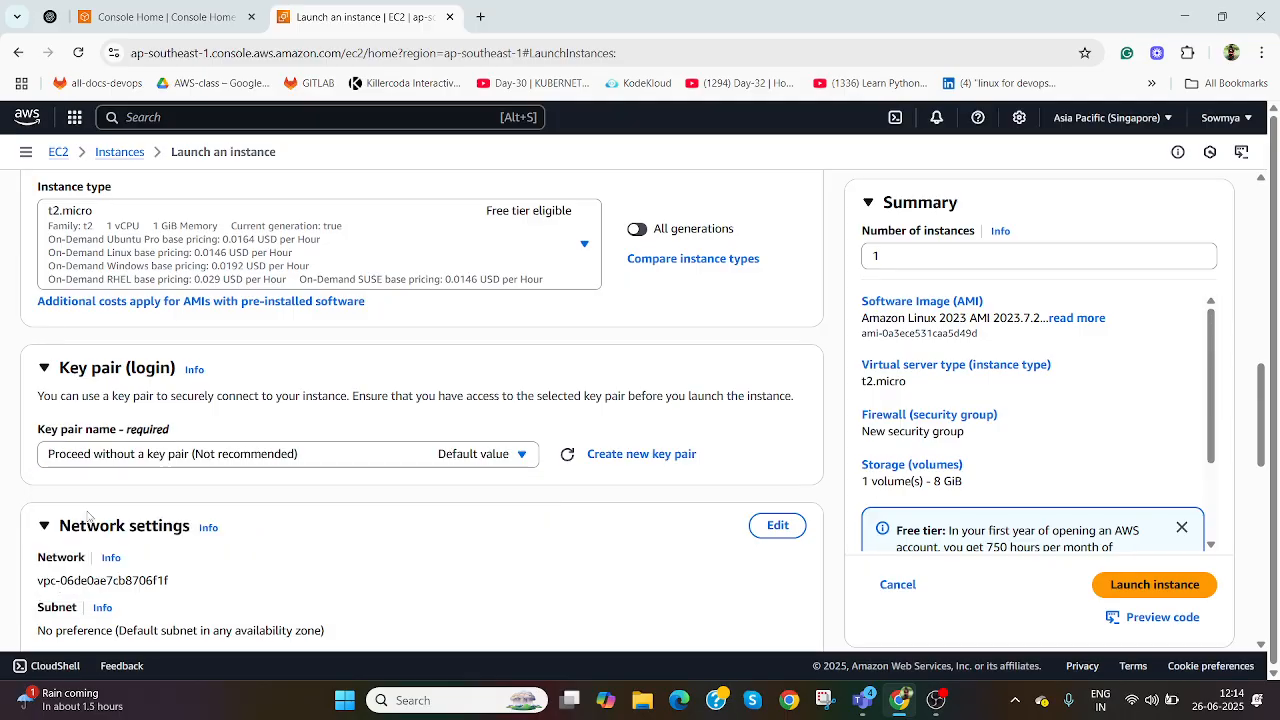
Set the instance's firewall to use an existing security group and select launch-wizard-4
scroll(515, 480, down, 2)
scroll(321, 400, down, 2)
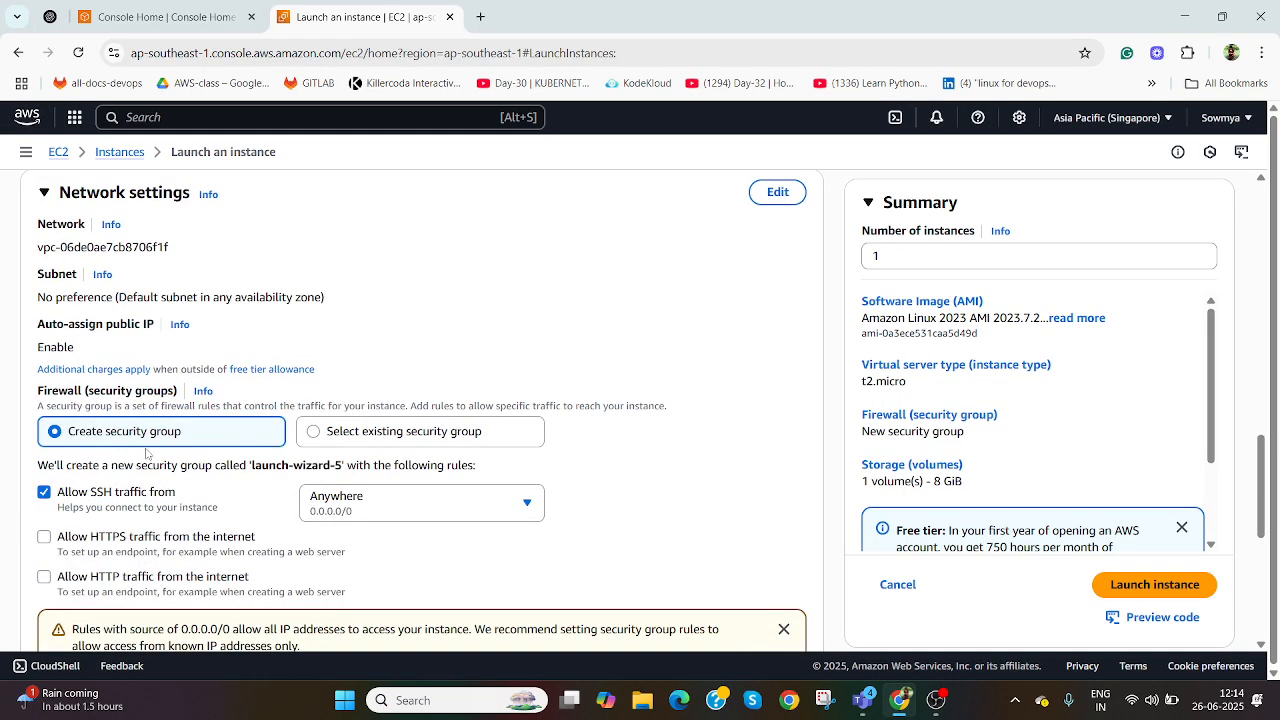
scroll(145, 453, down, 3)
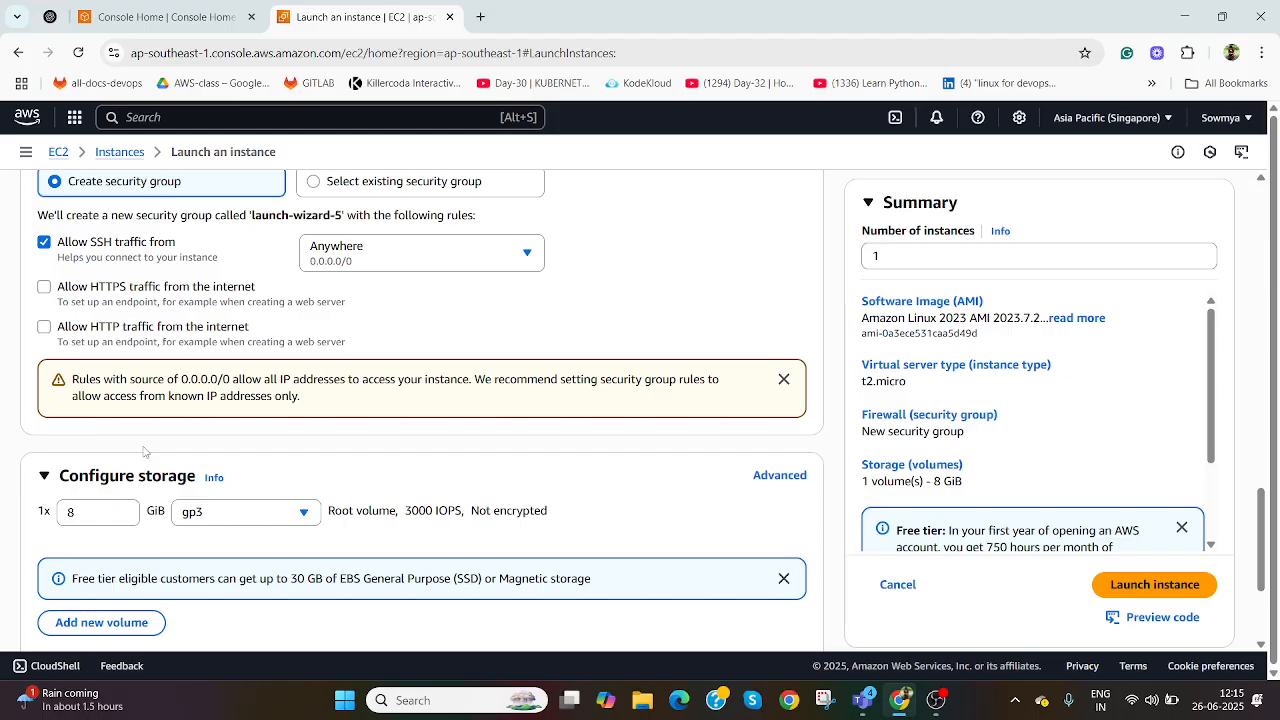
scroll(145, 453, up, 2)
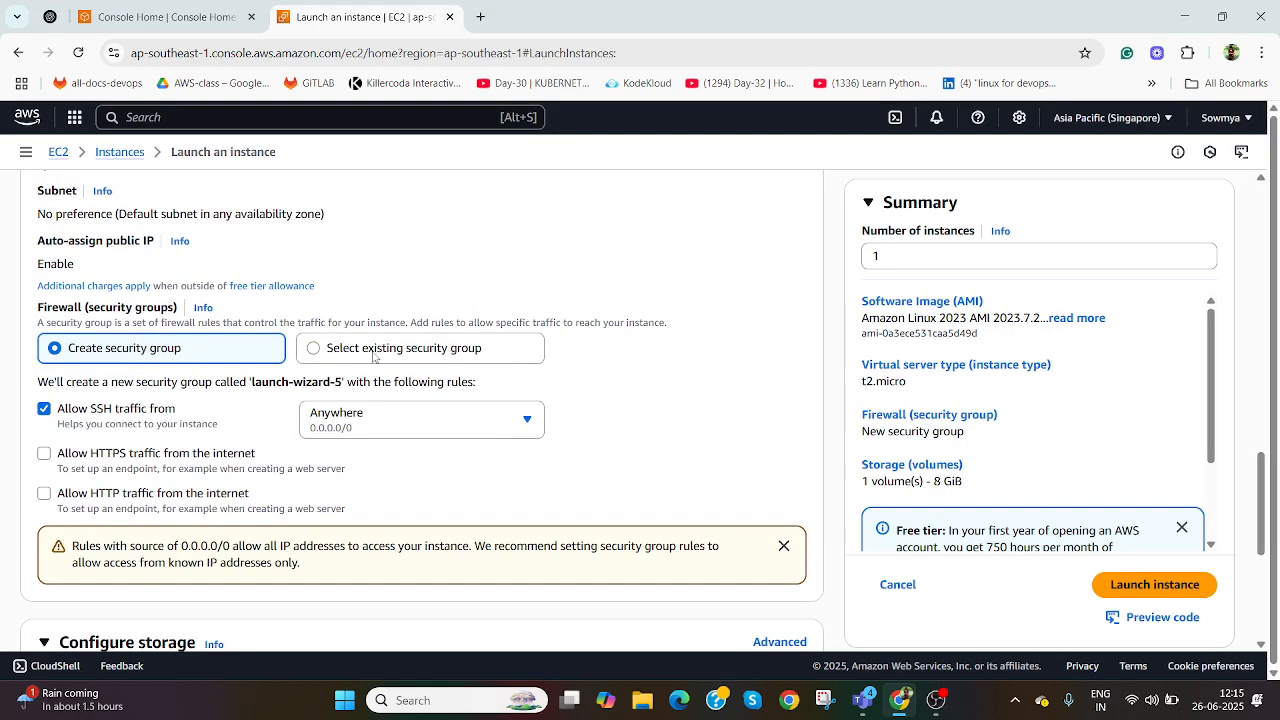
click(375, 357)
click(191, 412)
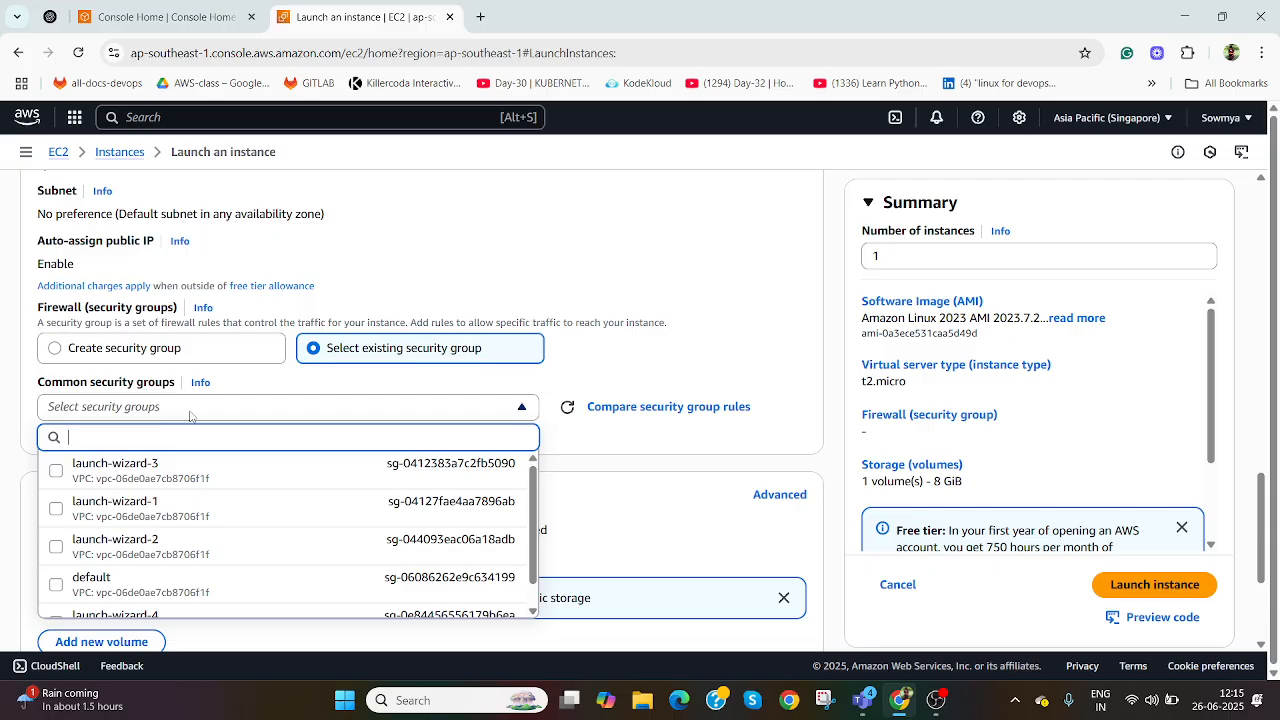
scroll(178, 590, down, 1)
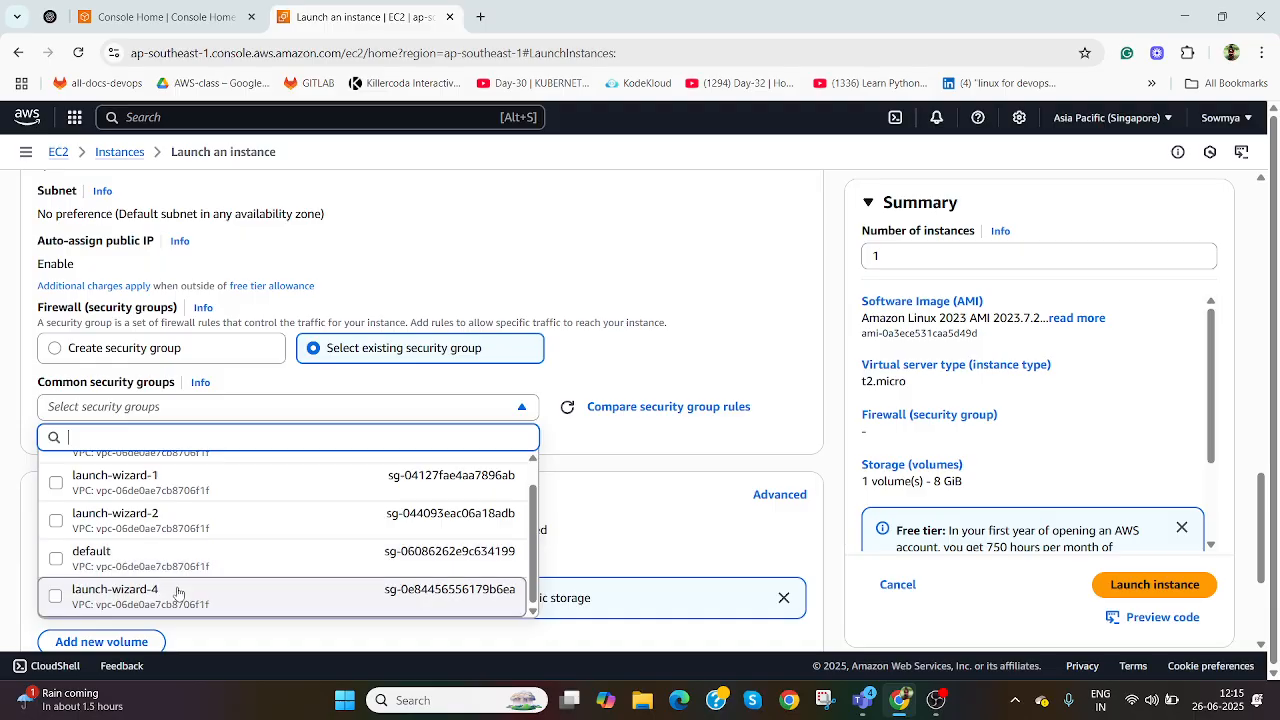
click(178, 593)
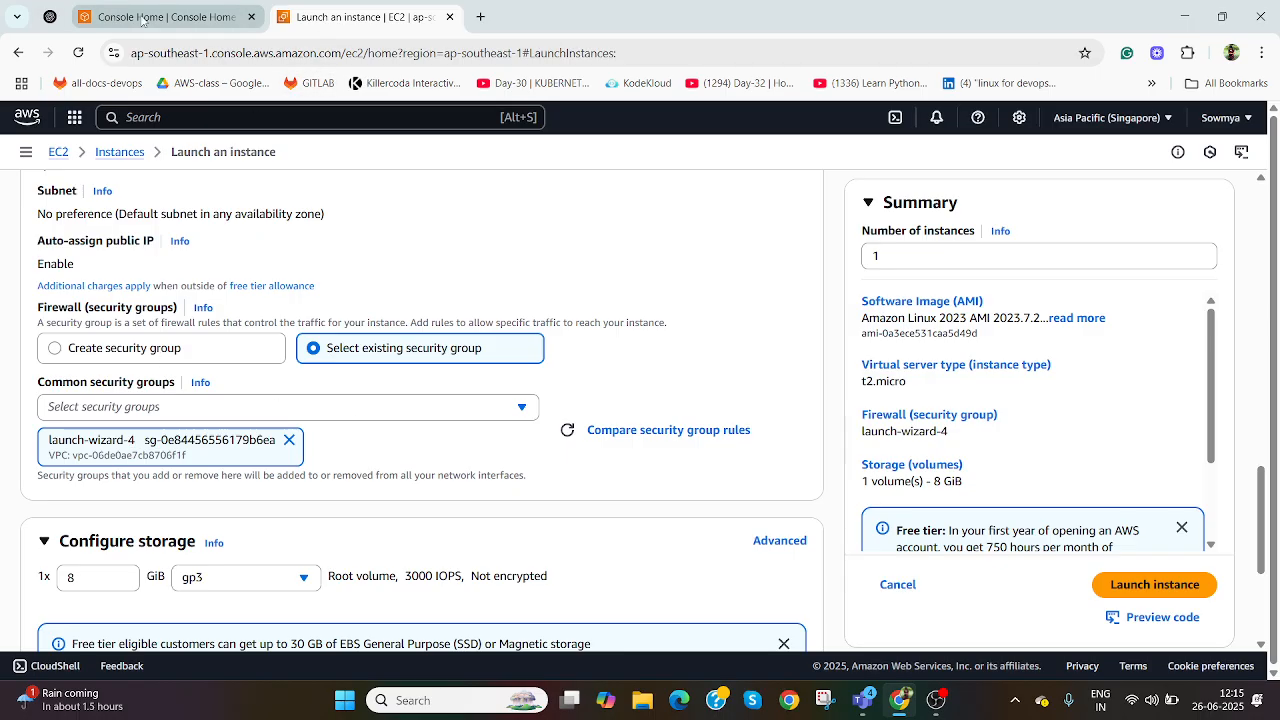
Go back to Console Home and open a second EC2 dashboard in its own browser tab
click(205, 20)
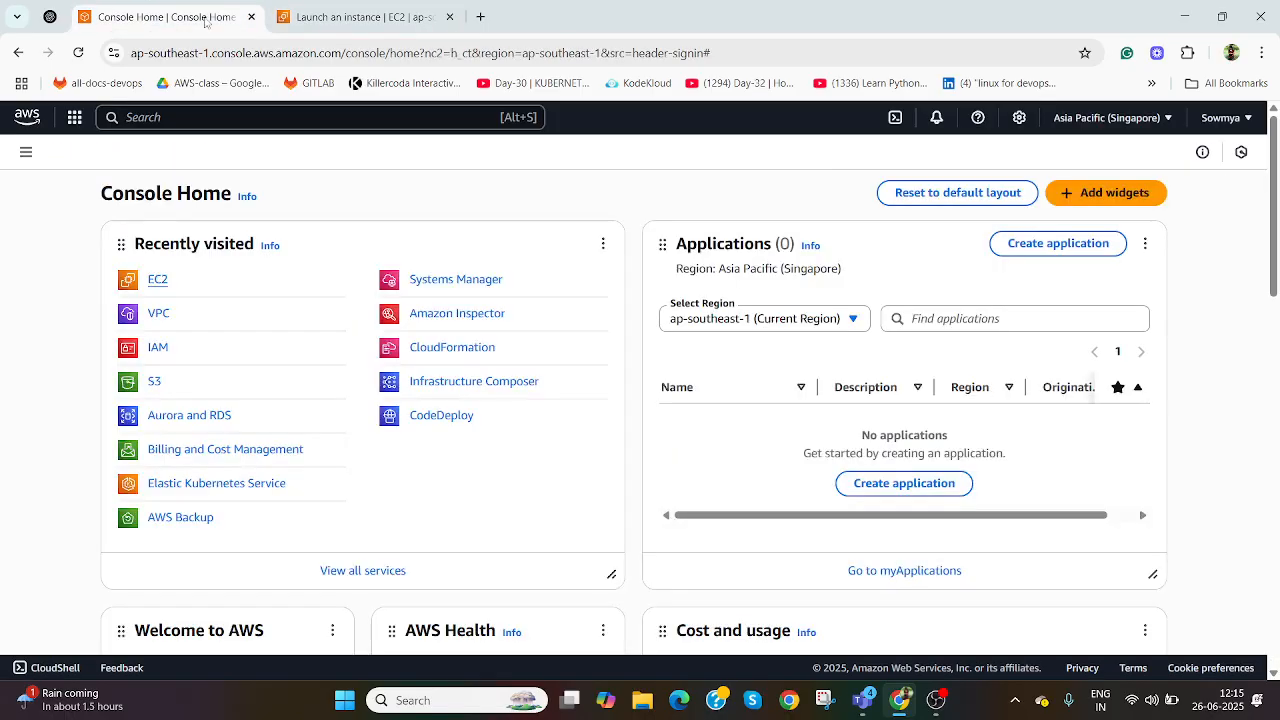
click(196, 123)
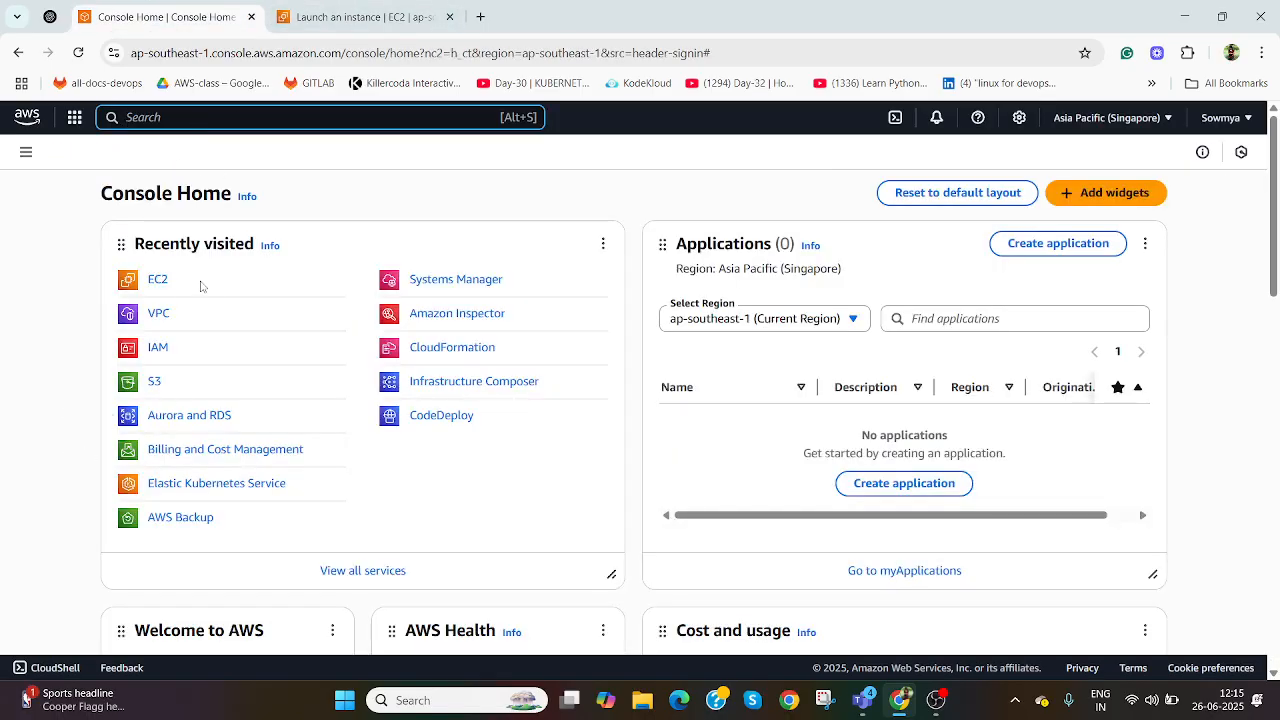
middle_click(157, 281)
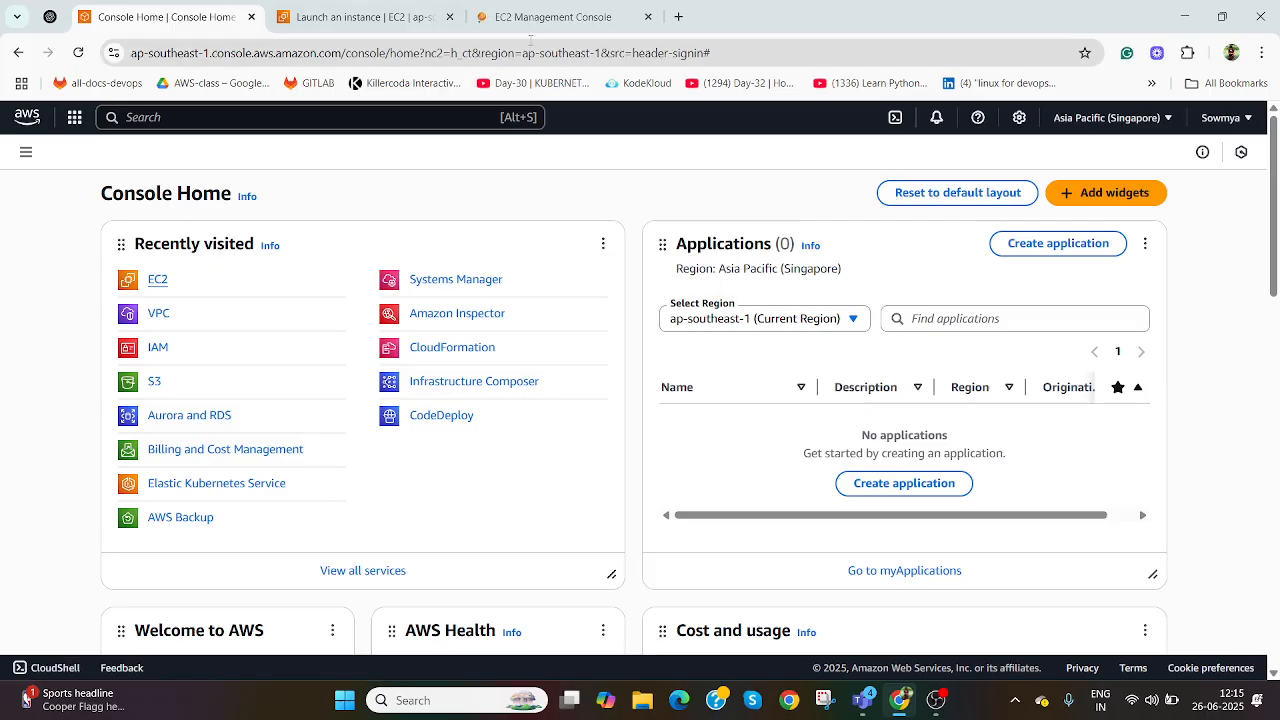
click(530, 17)
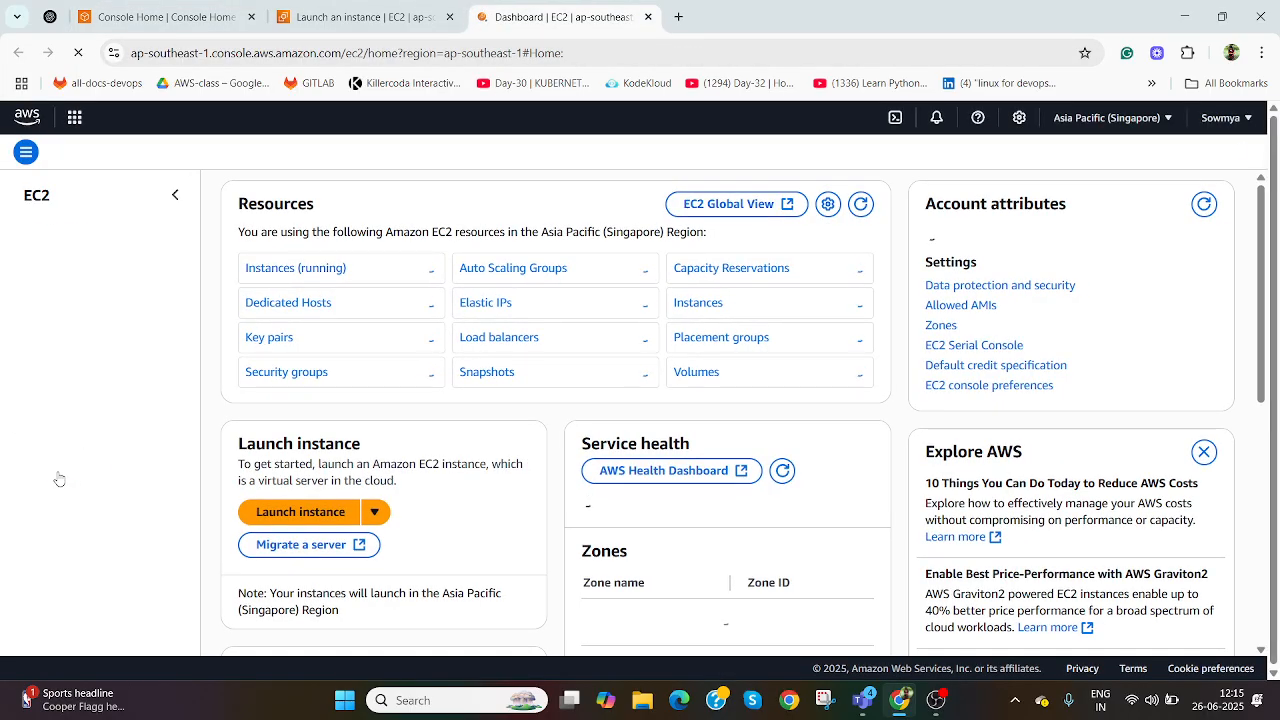
Open the launch-wizard-4 security group's details and examine the port range of its SSH inbound rule
scroll(66, 418, down, 1)
scroll(66, 418, down, 3)
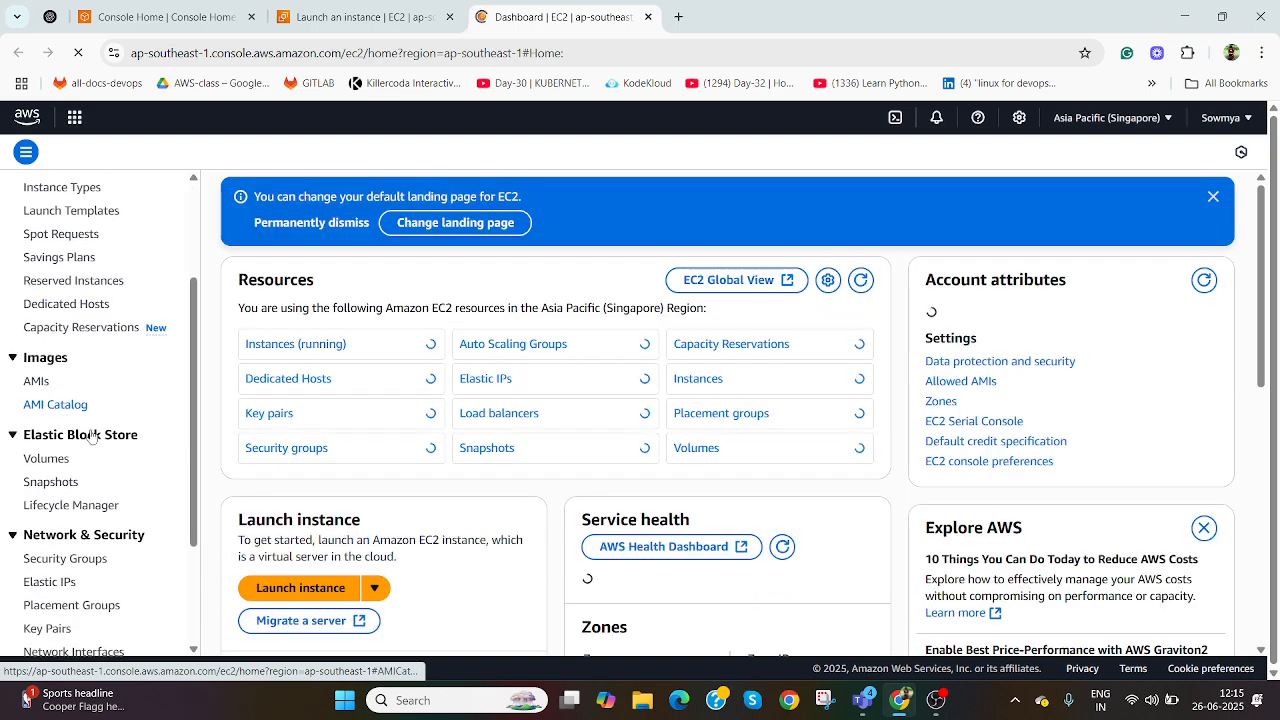
click(65, 559)
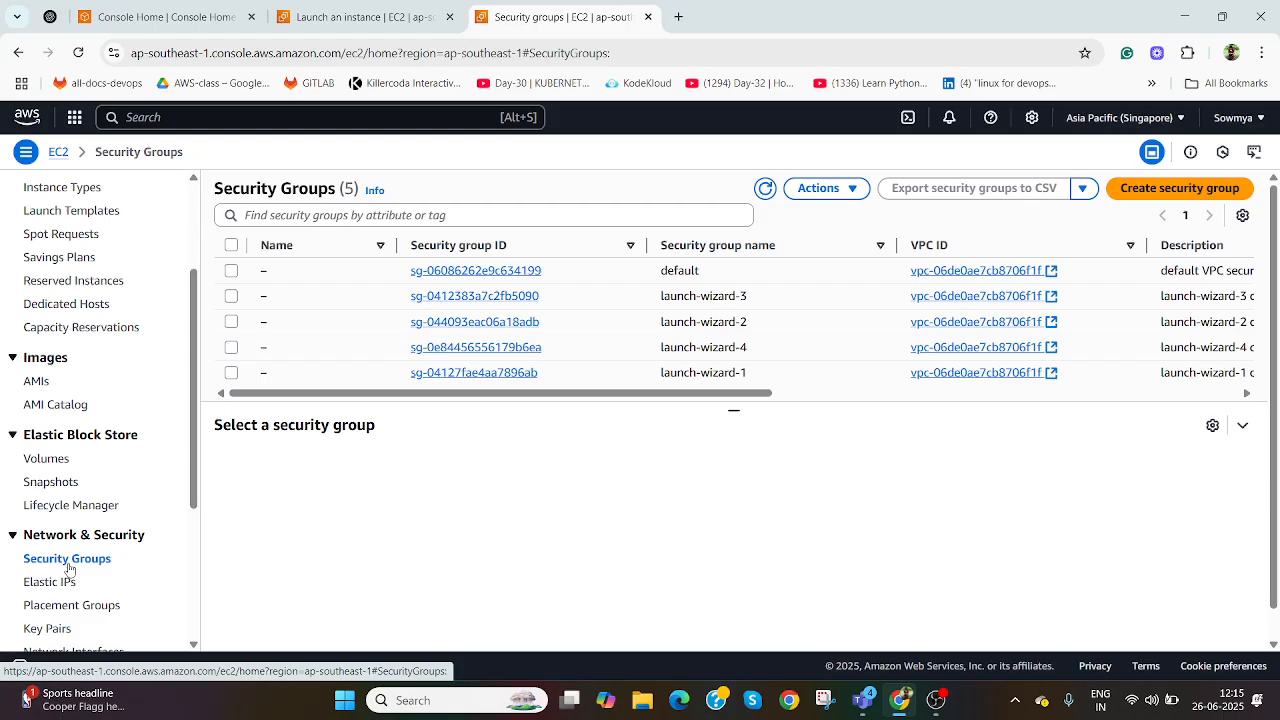
click(505, 350)
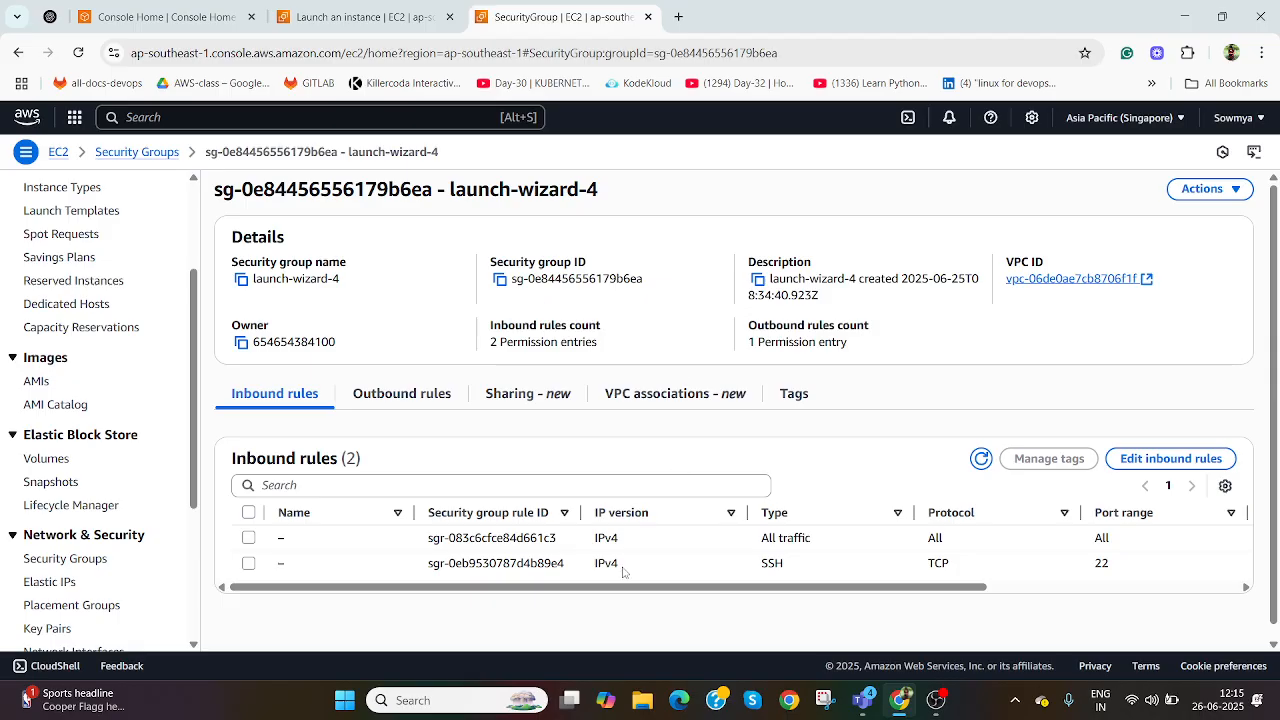
double_click(1102, 564)
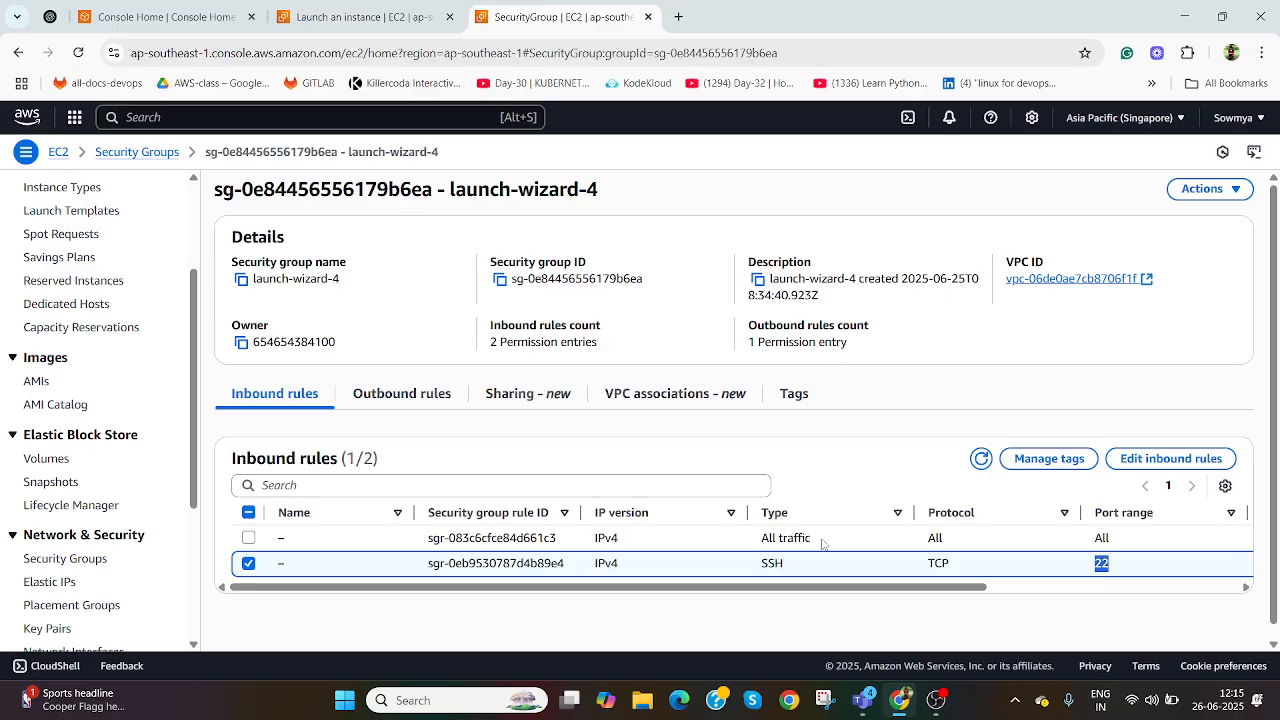
Examine the type and source of launch-wizard-4's All traffic inbound rule, and select the SSH rule as well
drag(815, 541, 758, 540)
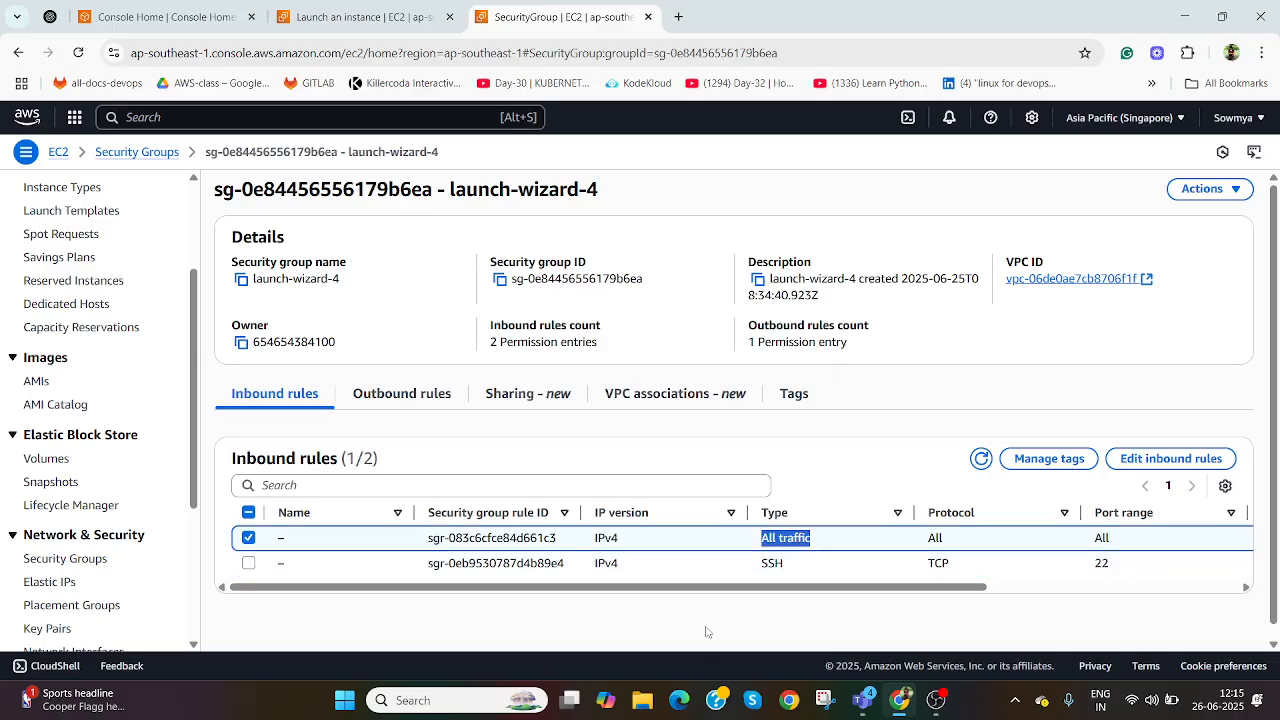
drag(718, 588, 884, 607)
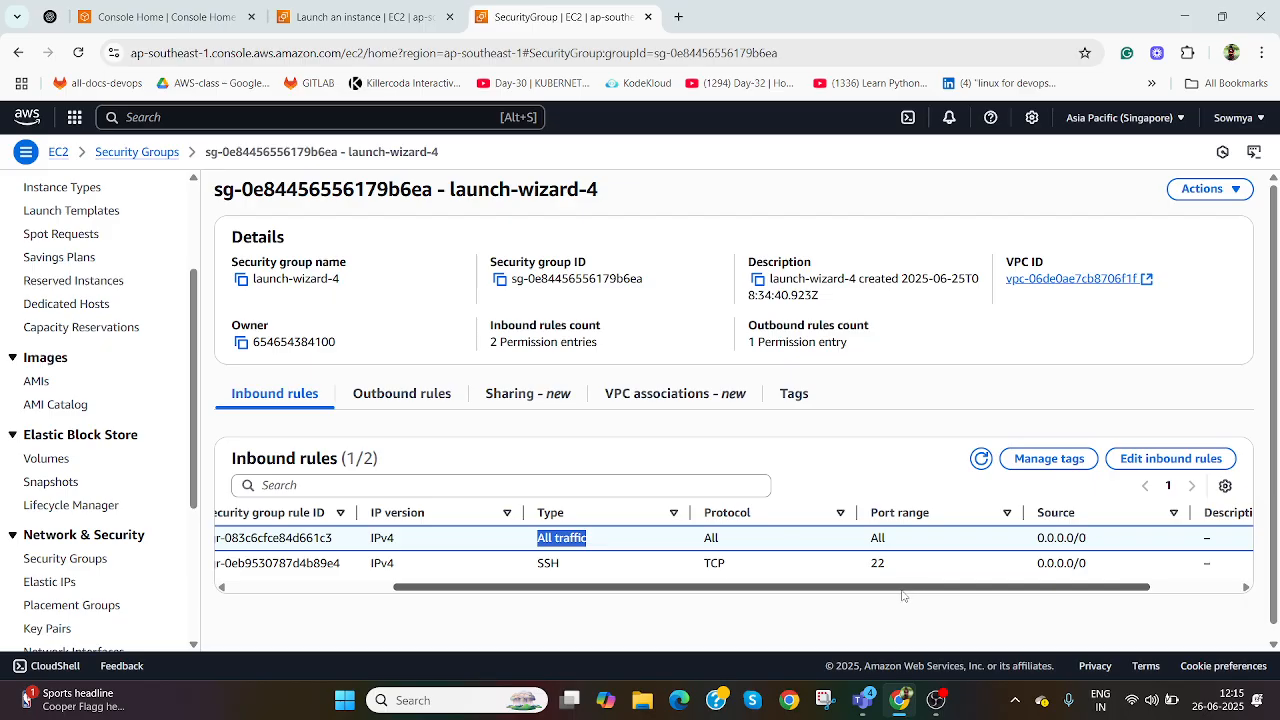
drag(907, 592, 951, 614)
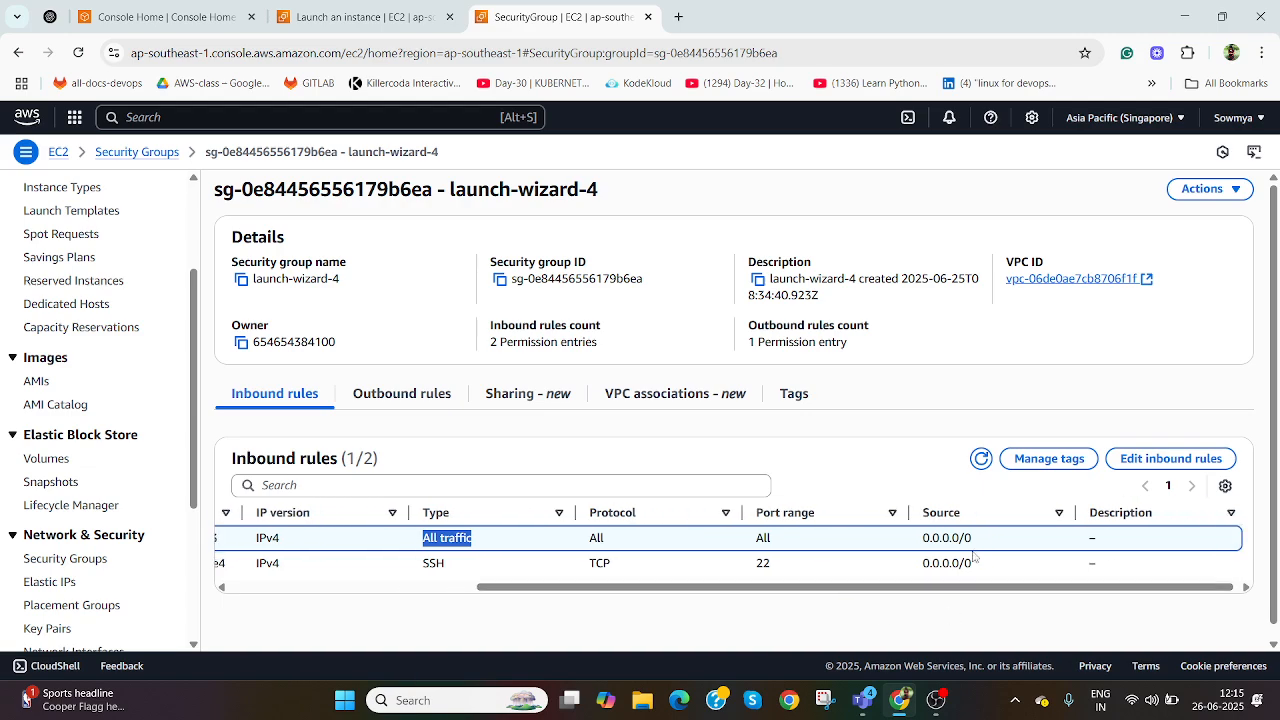
drag(973, 539, 921, 543)
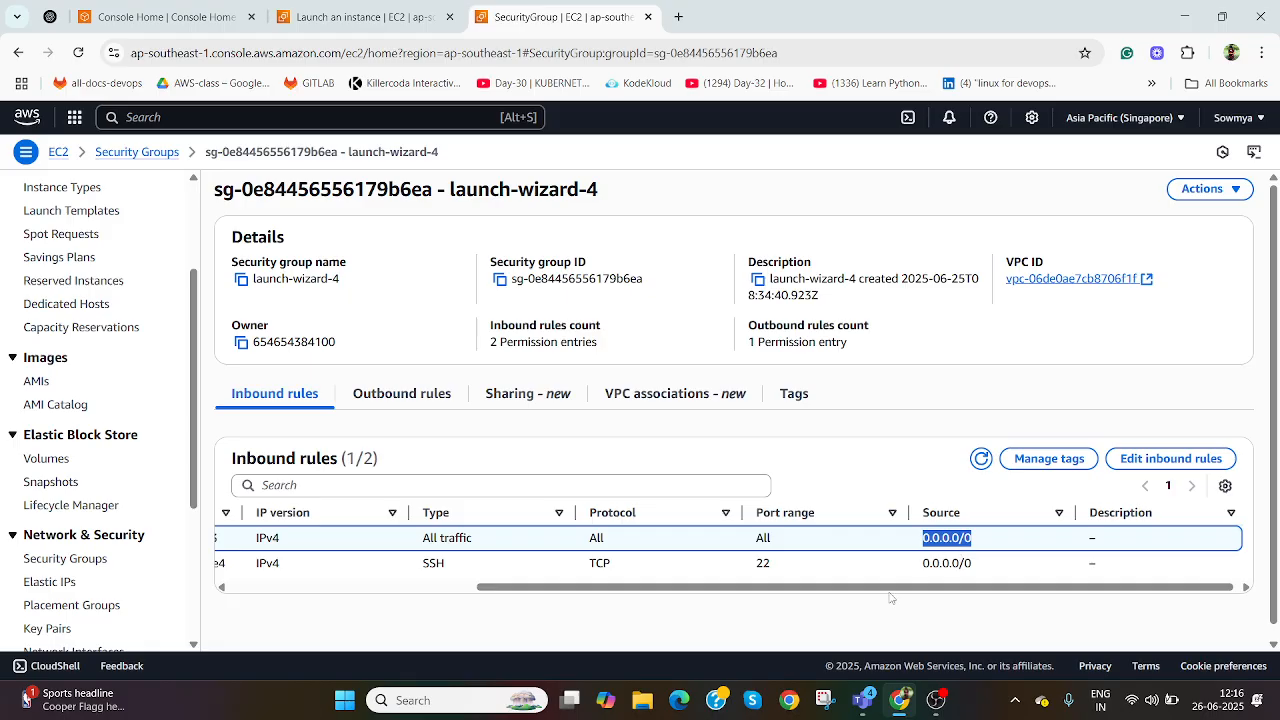
drag(891, 590, 604, 611)
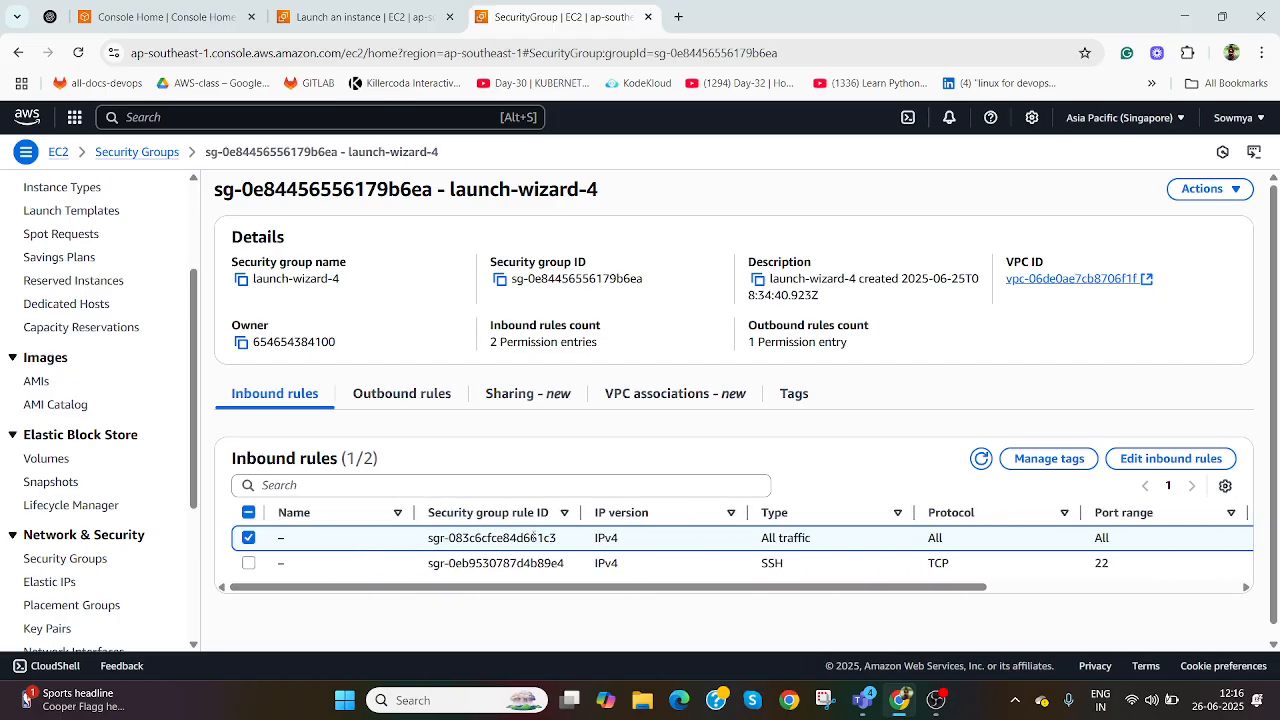
click(249, 564)
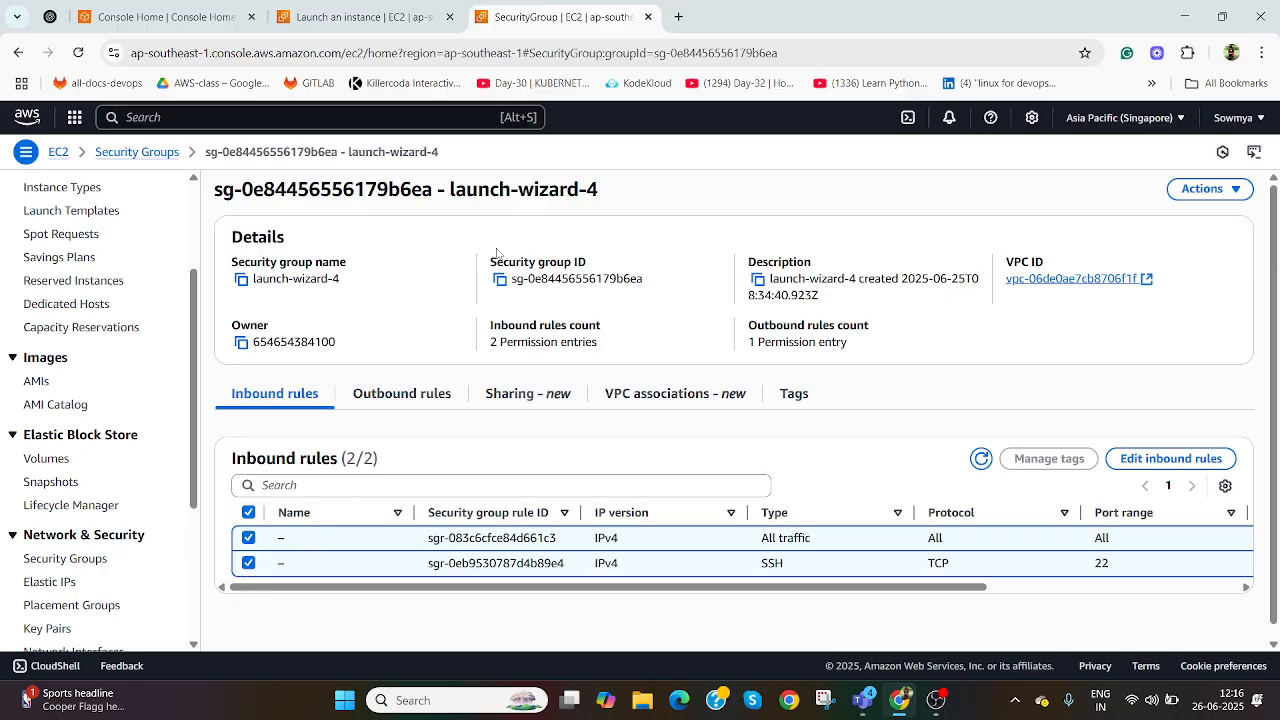
drag(217, 199, 612, 208)
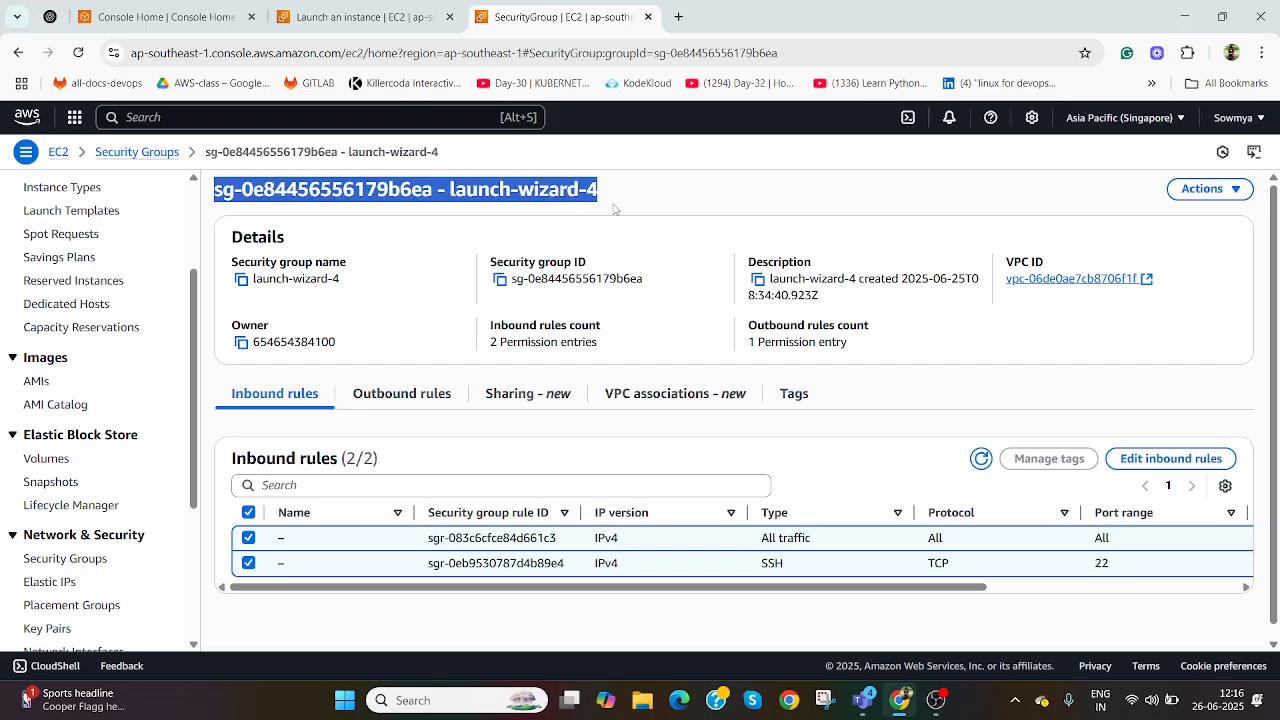
Return to the instance launch form, expand its advanced details and start editing the optional User data field
click(365, 17)
scroll(258, 447, down, 2)
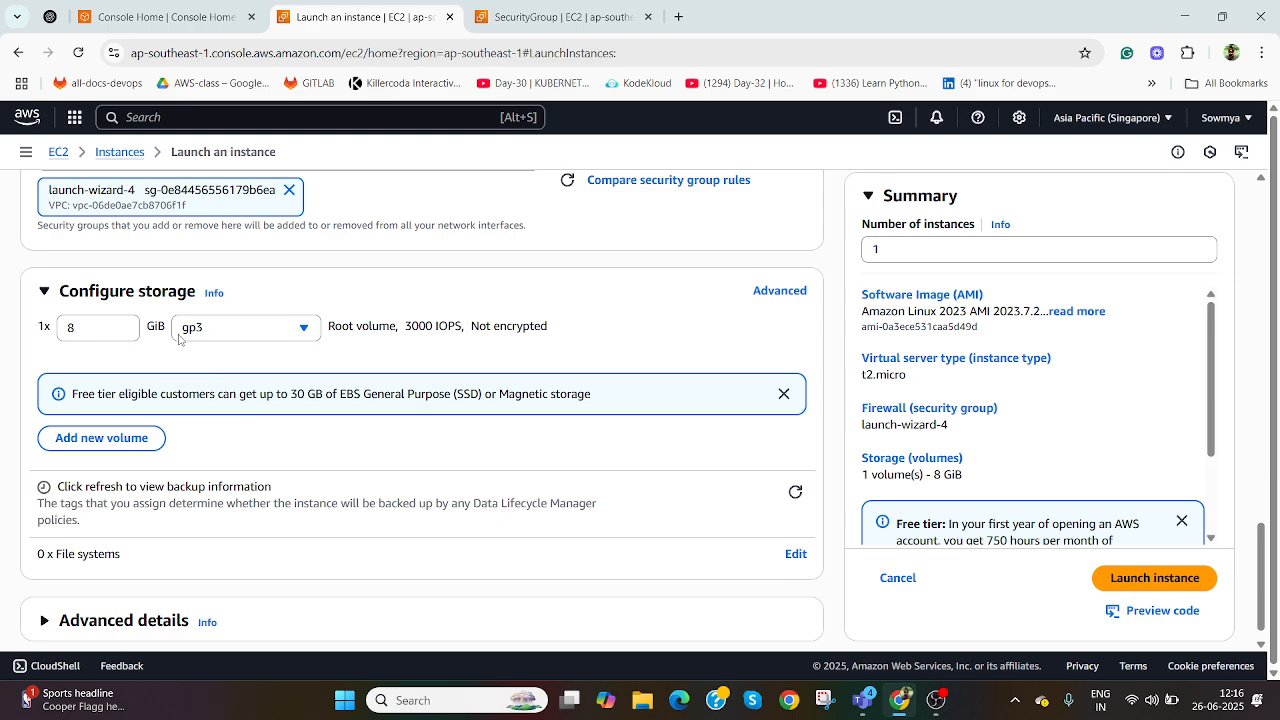
scroll(226, 408, down, 1)
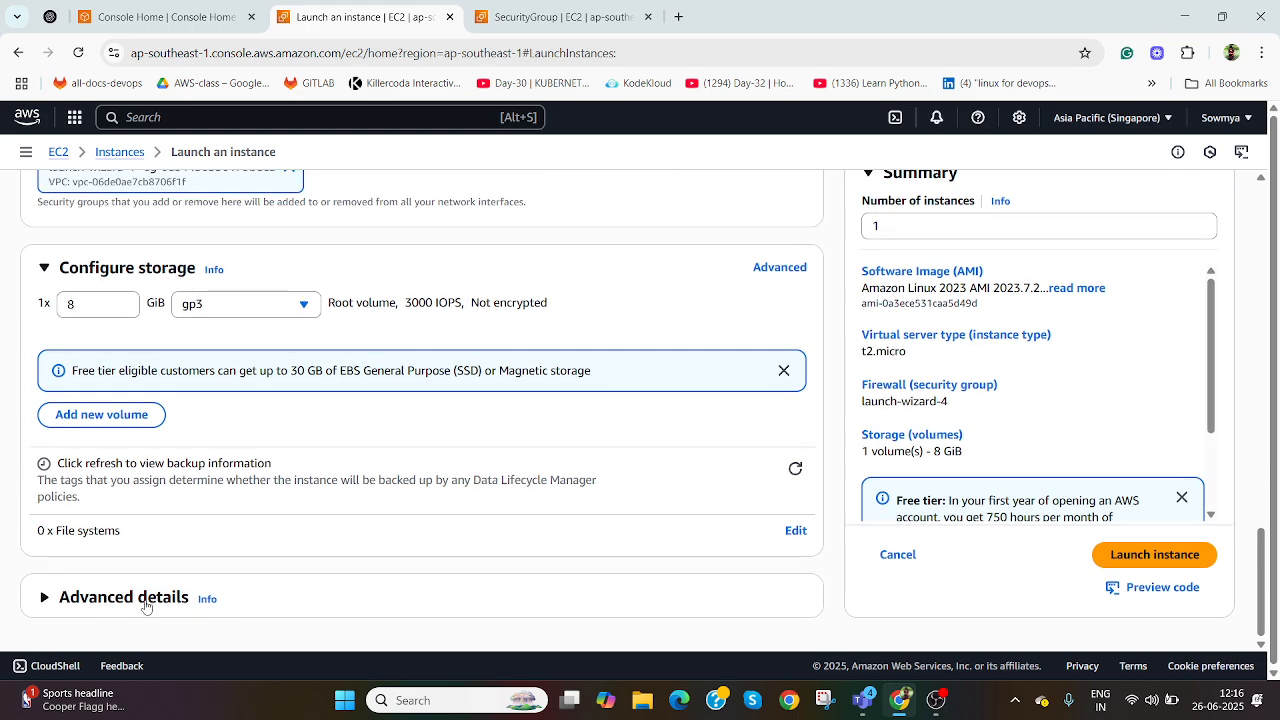
click(143, 600)
scroll(208, 419, down, 3)
scroll(208, 419, down, 12)
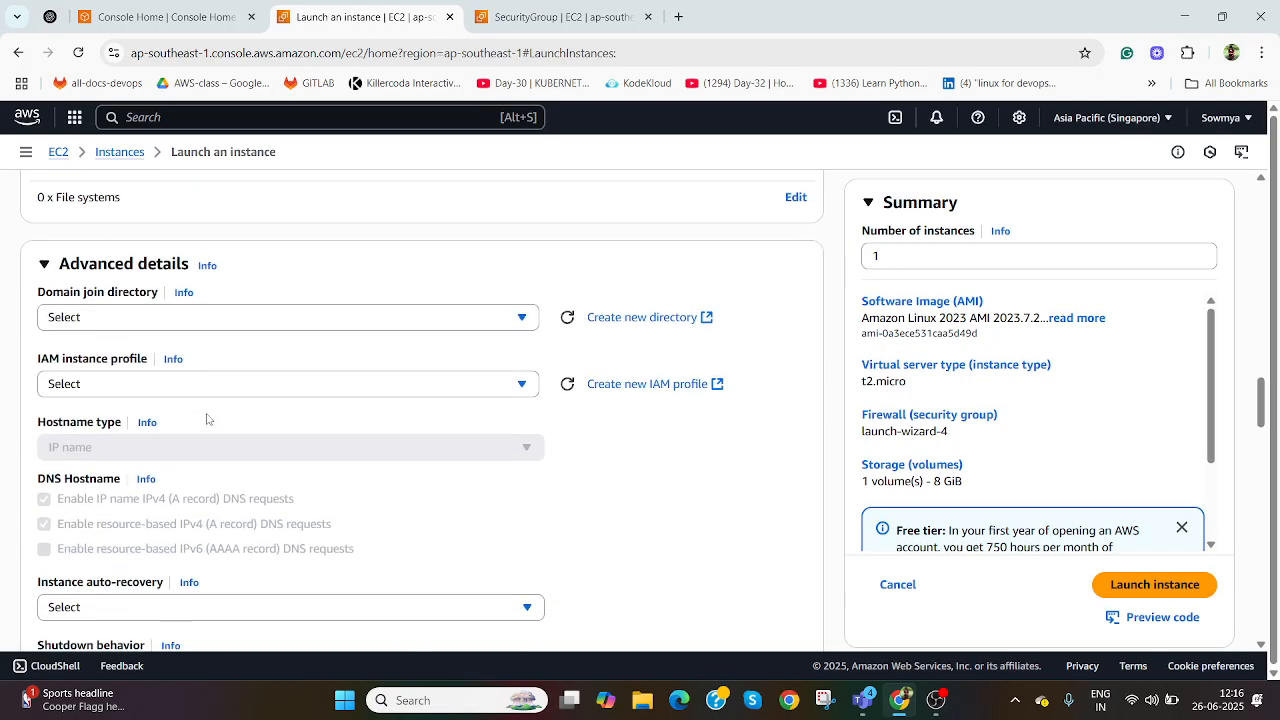
scroll(203, 424, down, 2)
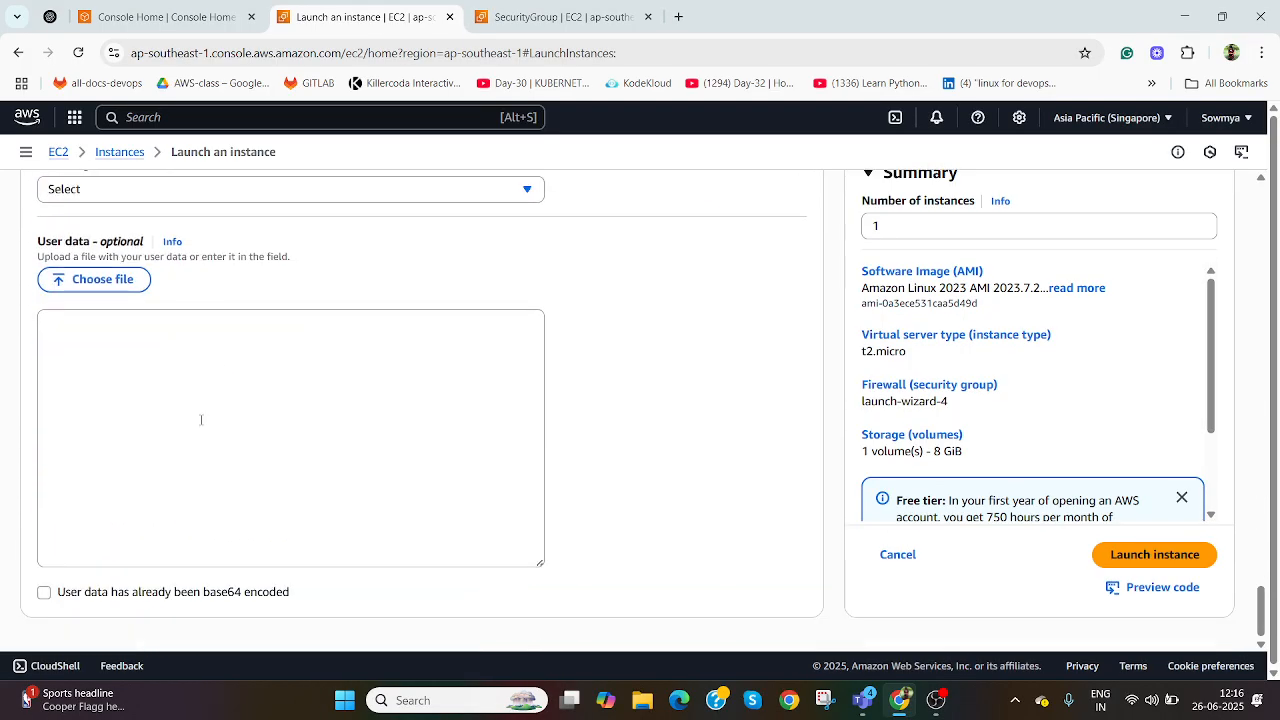
scroll(200, 420, up, 2)
scroll(190, 415, down, 2)
click(152, 353)
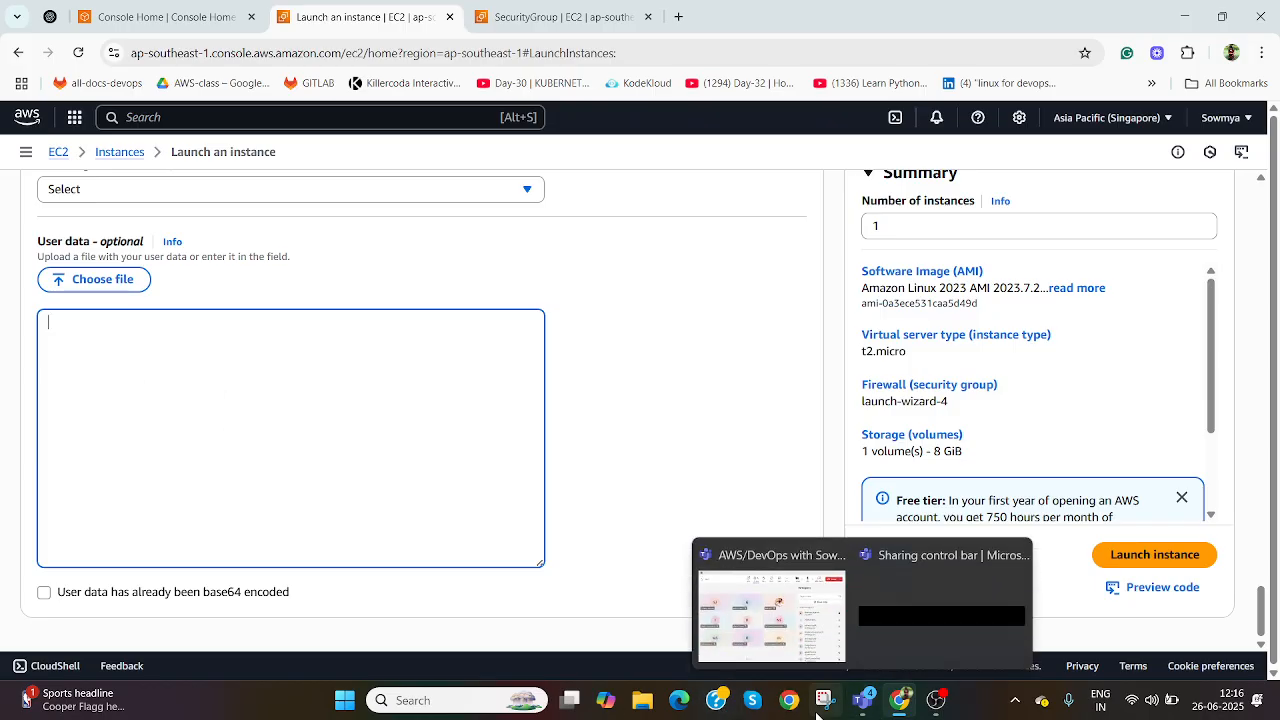
Switch to File Explorer and open the APPLICATION LOAD BALANCER STEPS document from Class-materials > Task&lab-class > alb-steps
click(644, 704)
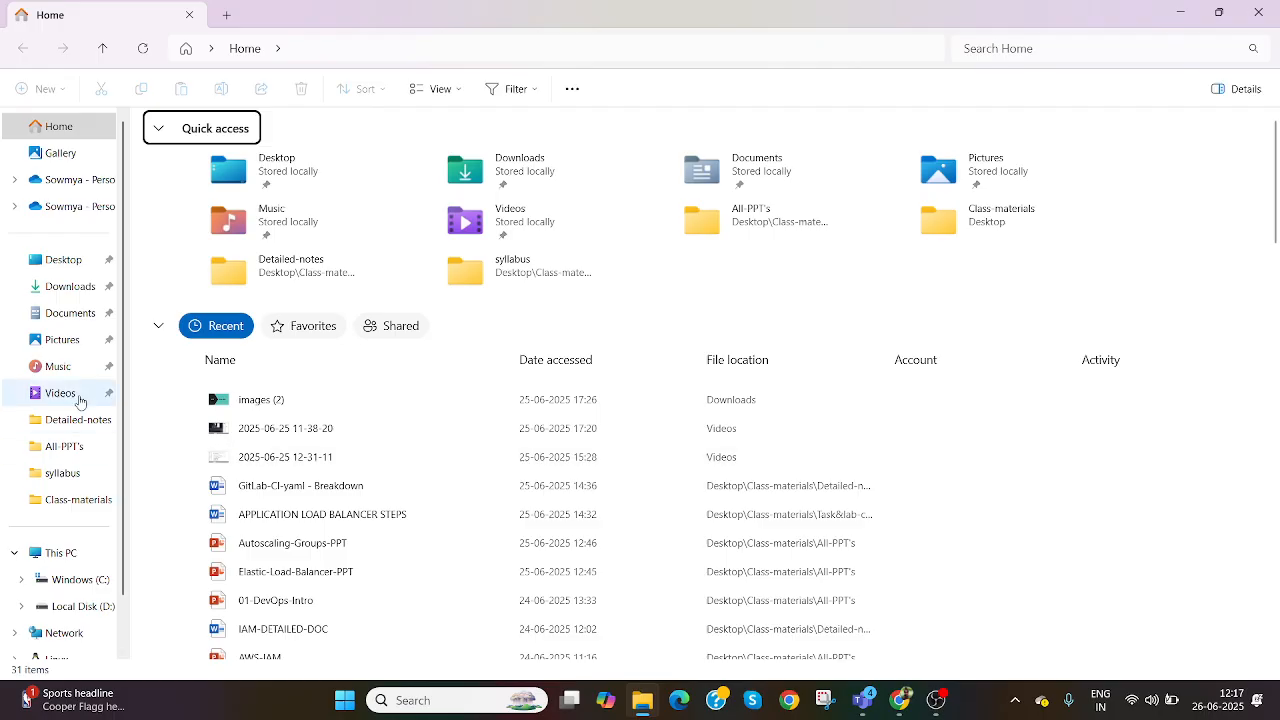
click(60, 446)
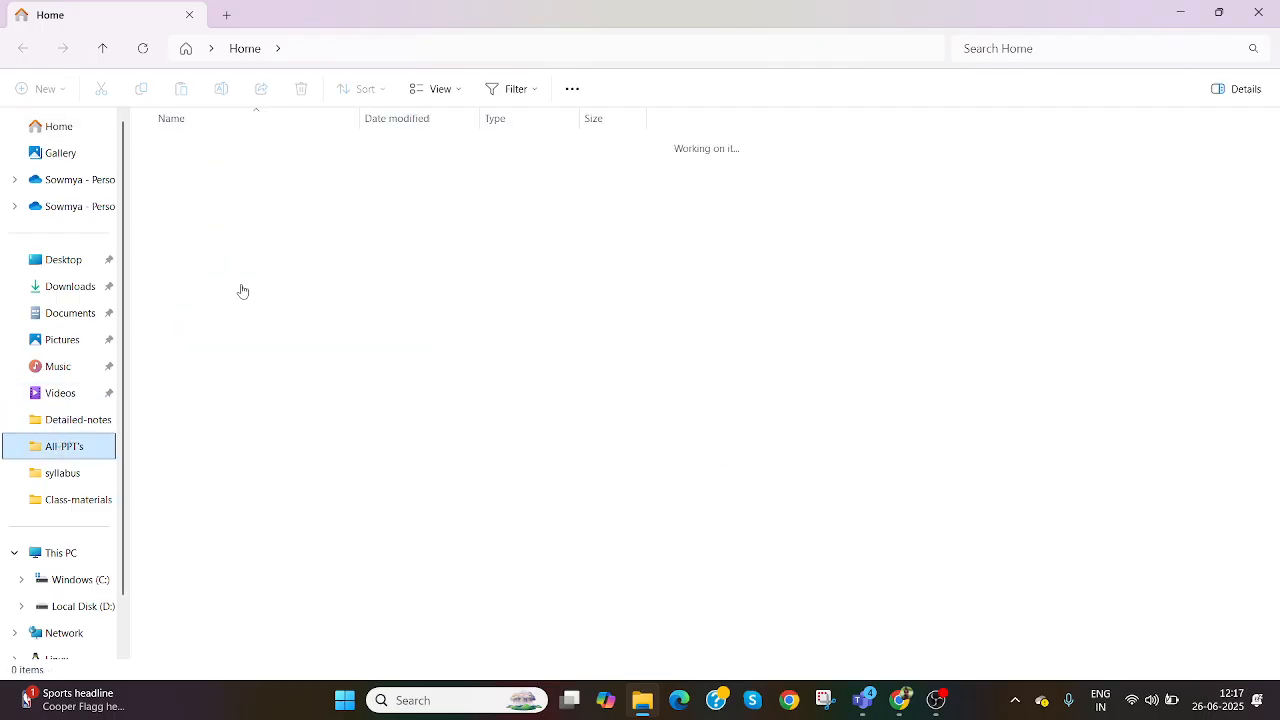
click(414, 48)
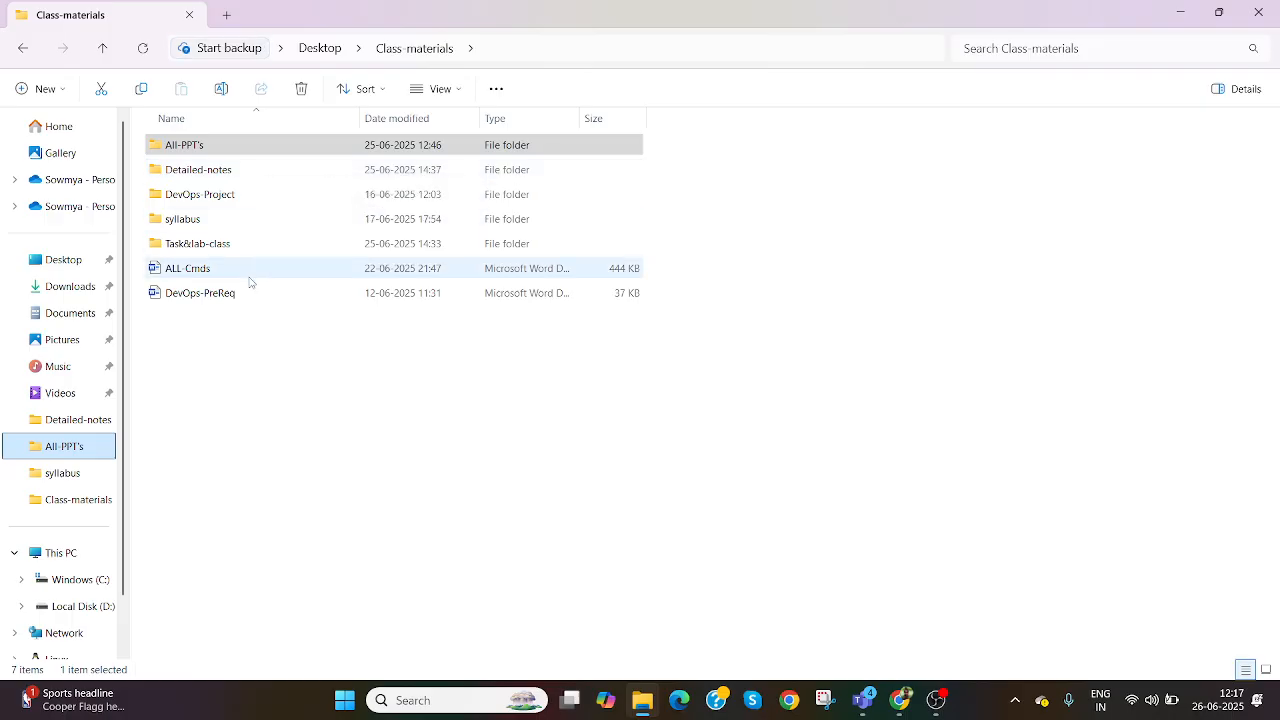
double_click(221, 245)
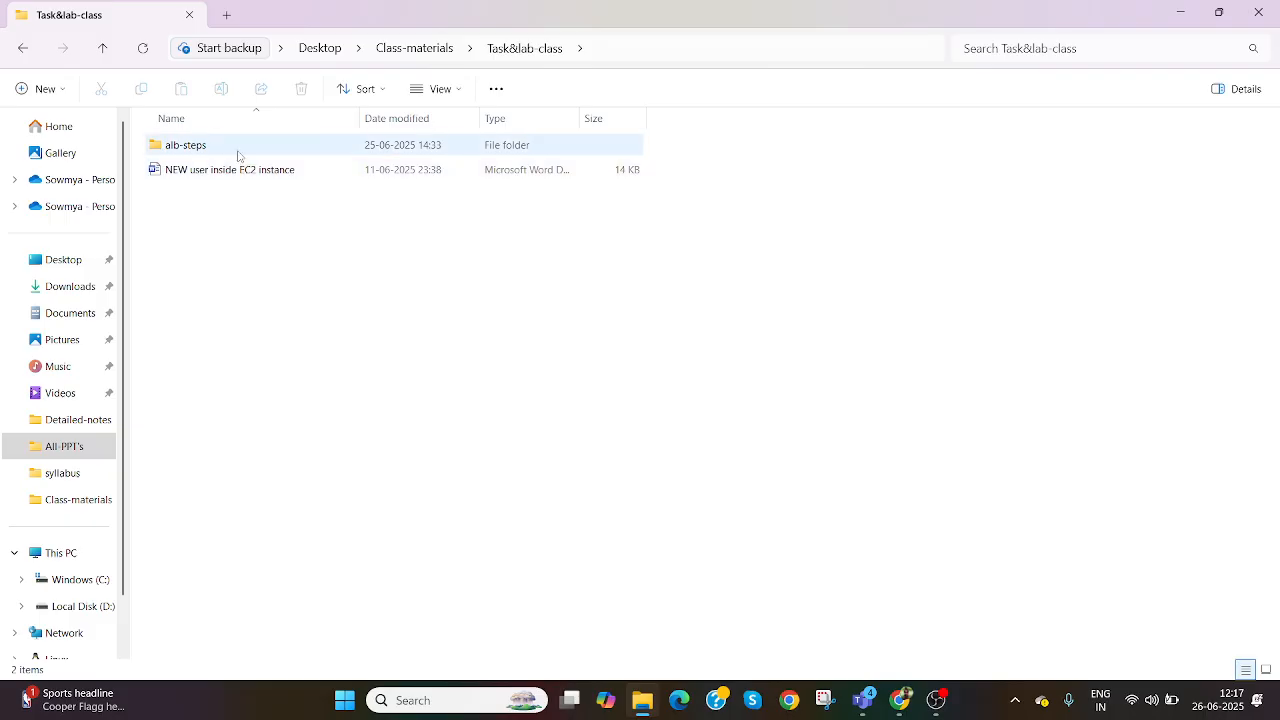
double_click(242, 154)
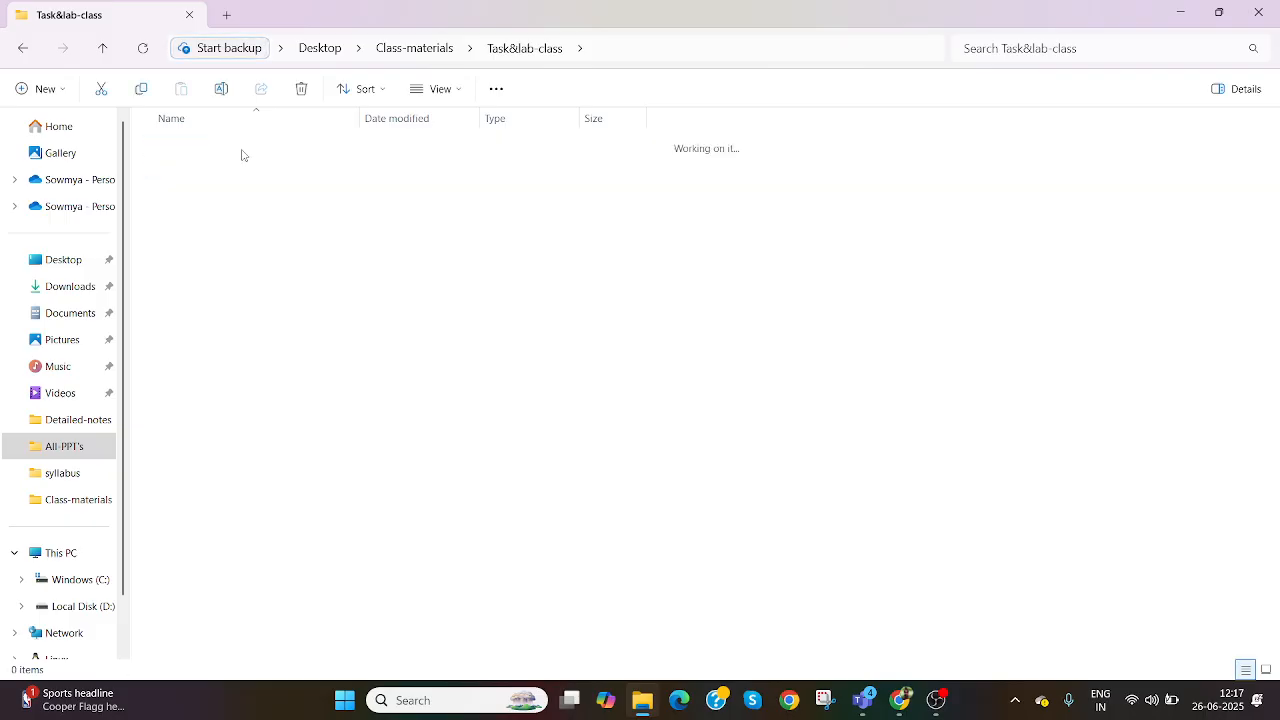
click(301, 155)
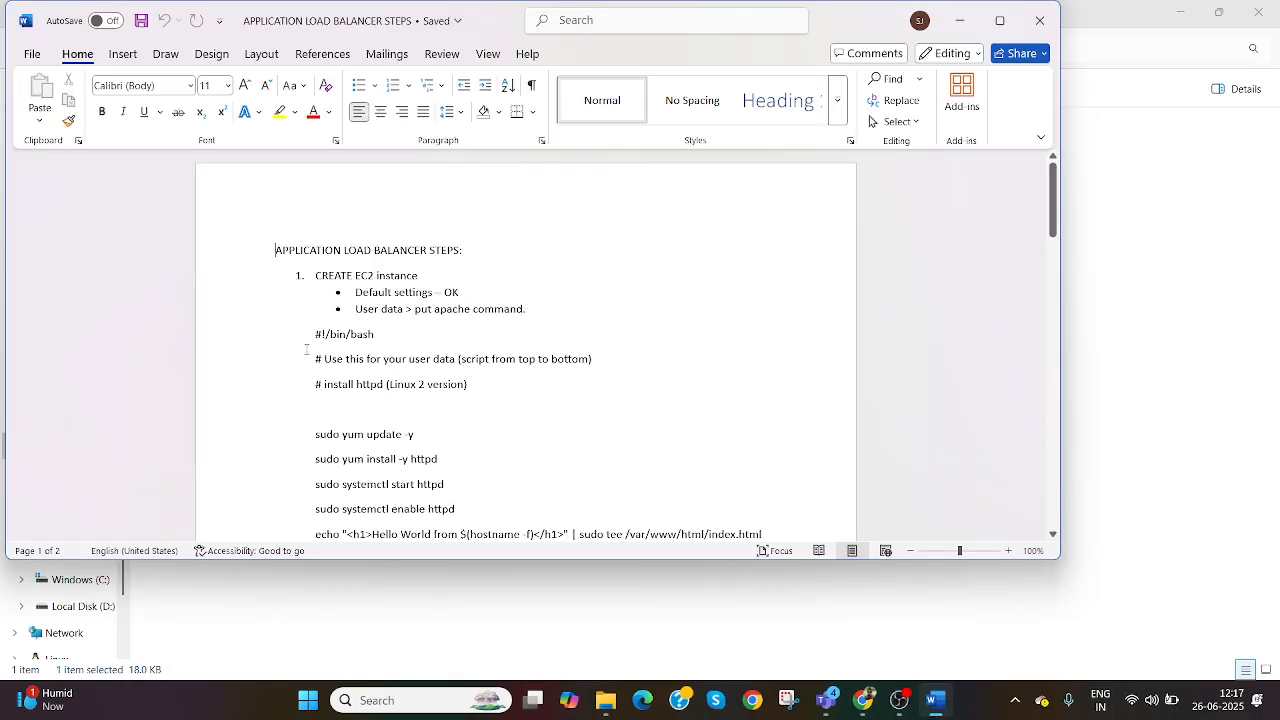
Copy the Apache script, from #!/bin/bash through the echo line, out of the Word document into the instance's User data field in the browser
drag(316, 295, 769, 498)
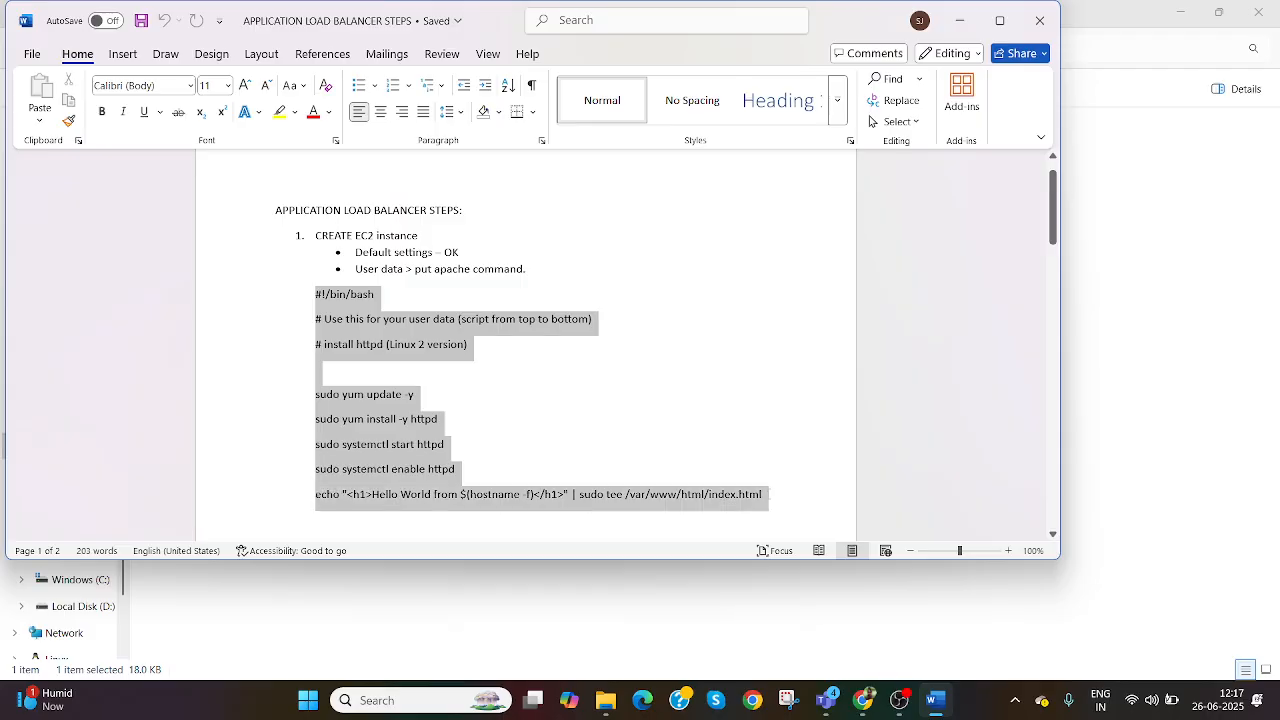
key(alt+Tab)
key(alt+Tab)
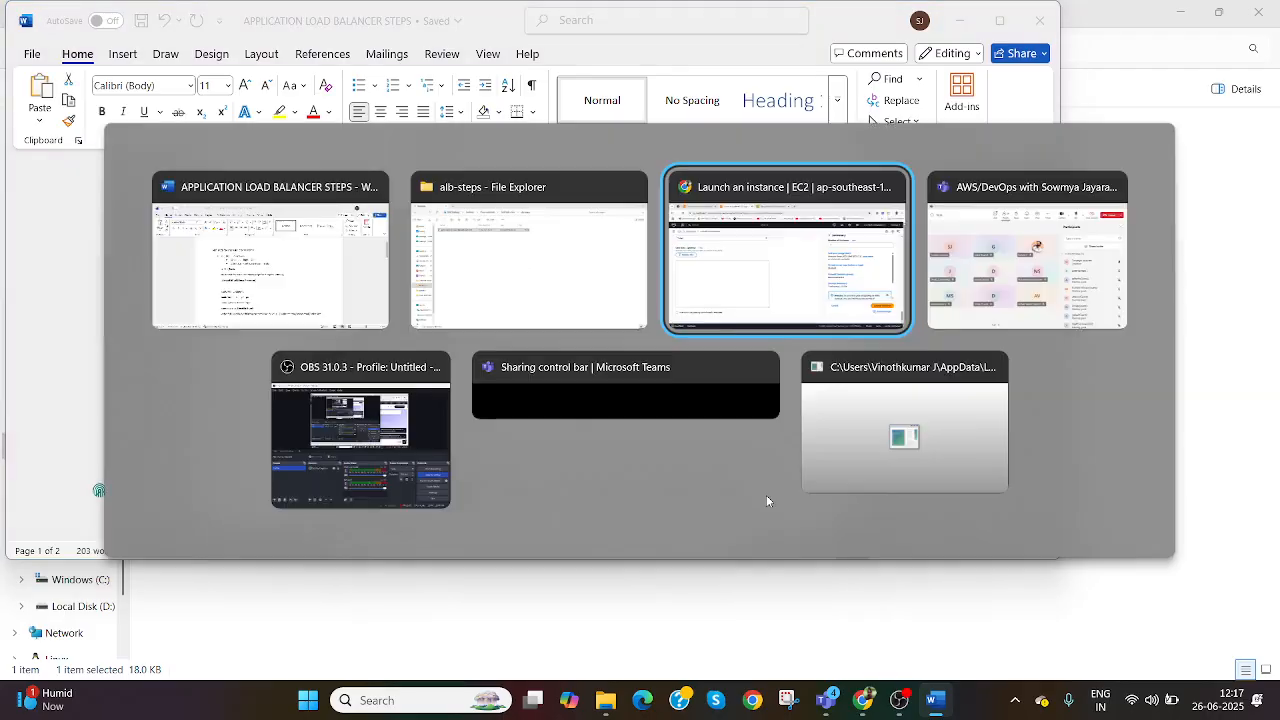
click(151, 452)
text(#!/bin/bash # Use this for your user data (script from top to bottom) # install httpd (Linux 2 version)  sudo yum update -y sudo yum install -y httpd sudo systemctl start httpd sudo systemctl enable httpd echo "<h1>Hello World from $(hostname -f)</h1>" | sudo tee /var/www/html/index.html)
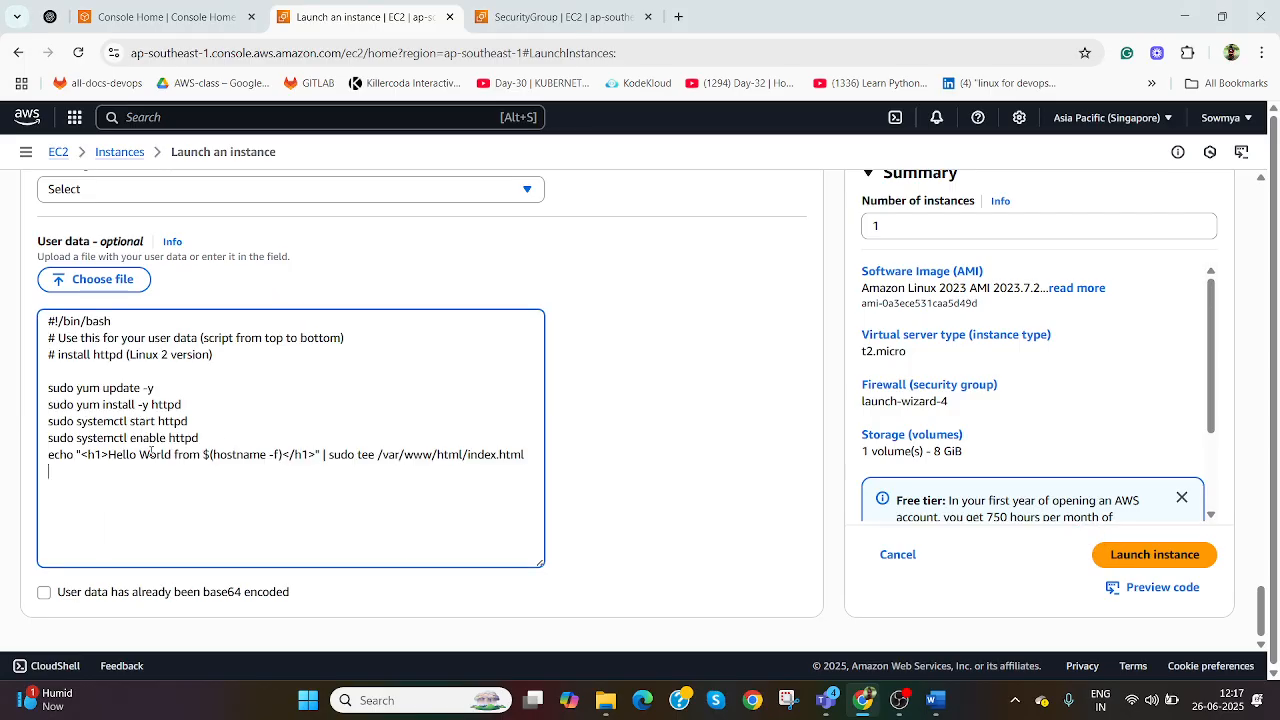
Review the user data script's #!/bin/bash line, install comment, and yum and systemctl commands line by line
scroll(113, 407, up, 2)
scroll(102, 372, down, 2)
drag(111, 321, 39, 321)
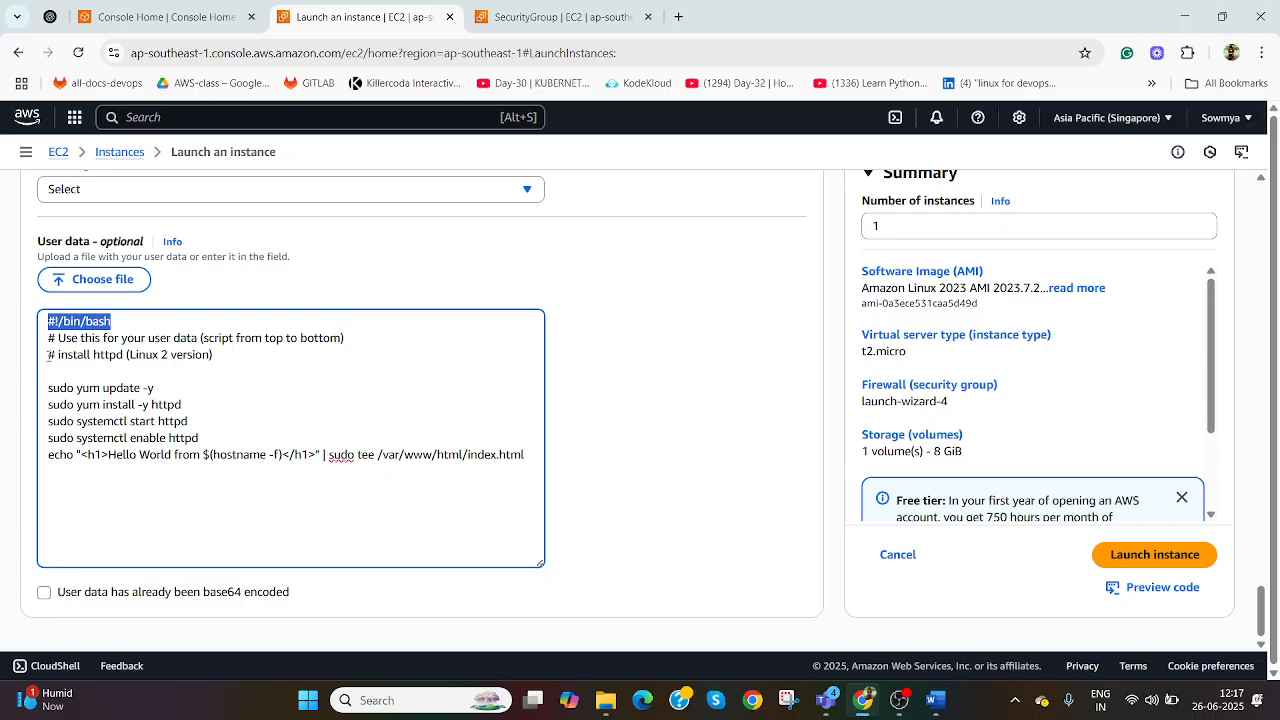
drag(49, 355, 191, 359)
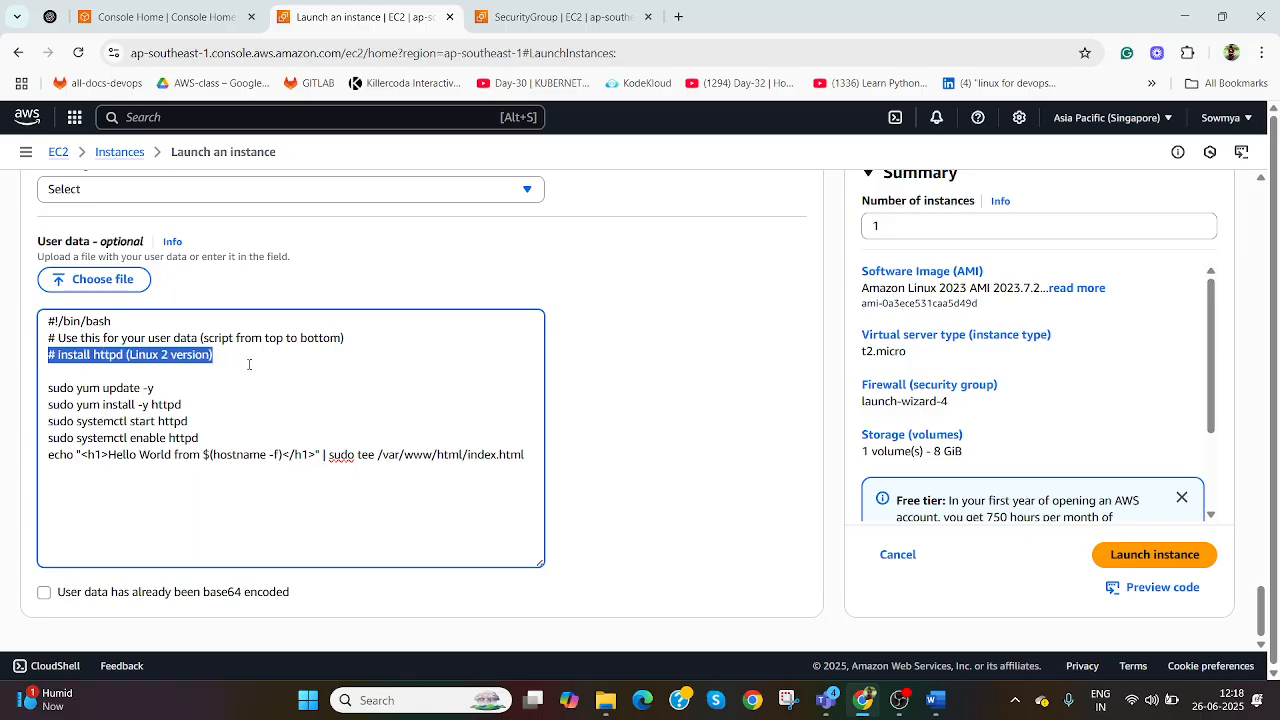
click(249, 364)
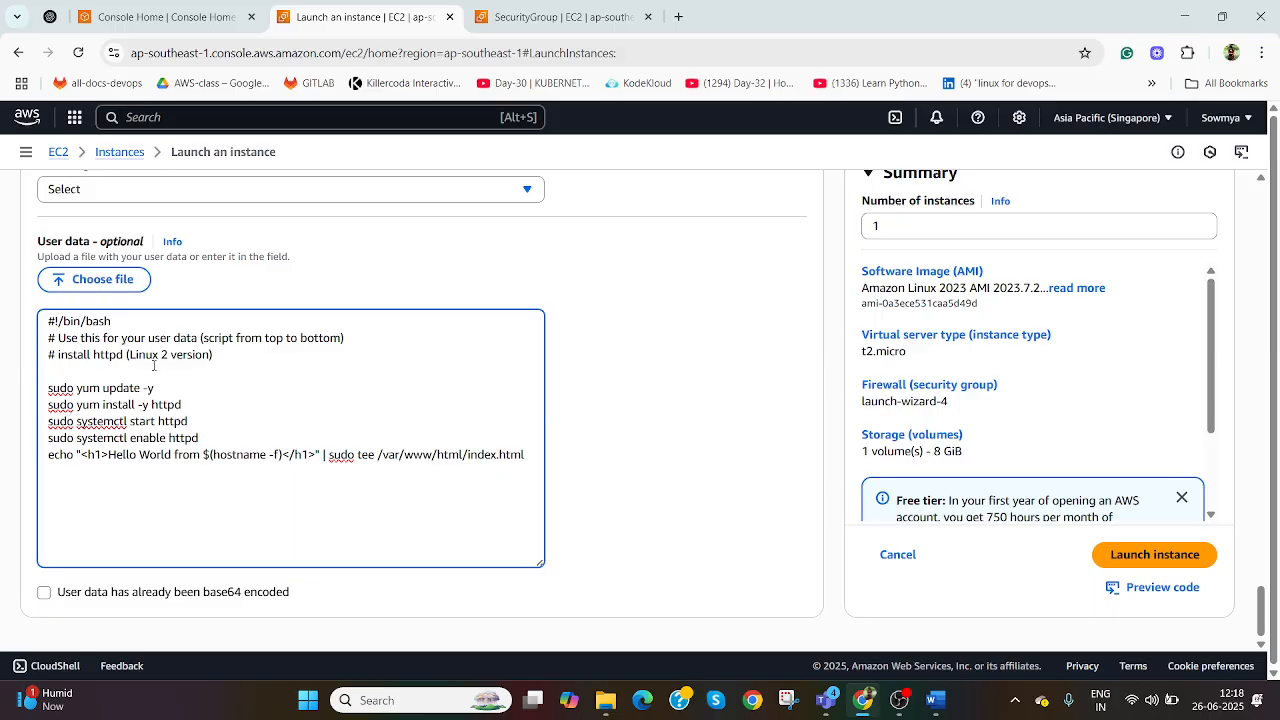
double_click(62, 388)
drag(73, 407, 55, 434)
click(63, 437)
drag(155, 388, 47, 388)
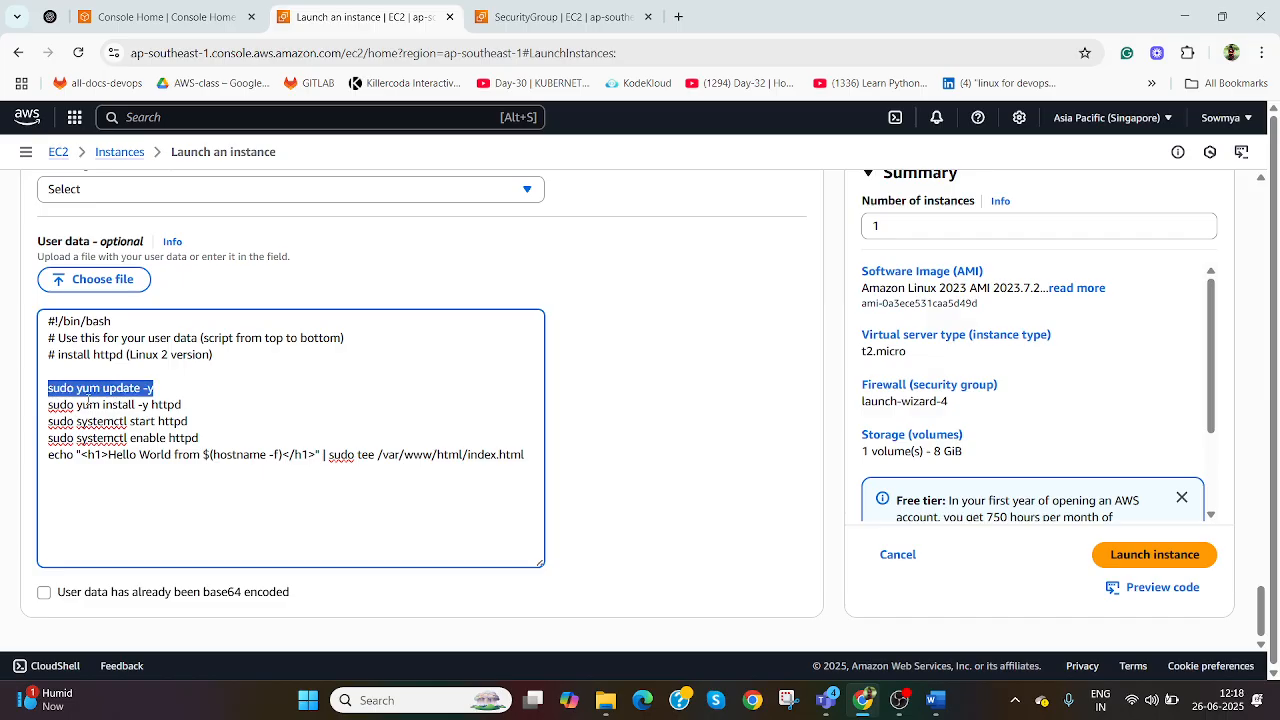
click(88, 400)
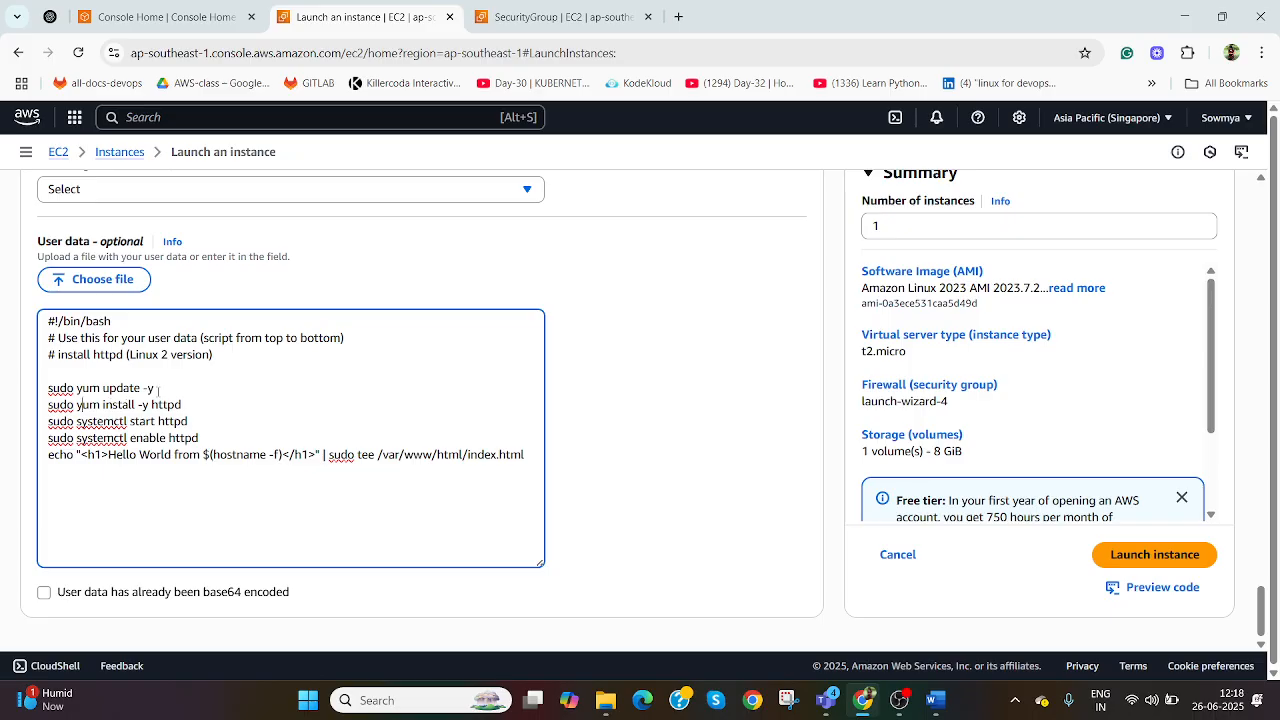
drag(156, 388, 47, 388)
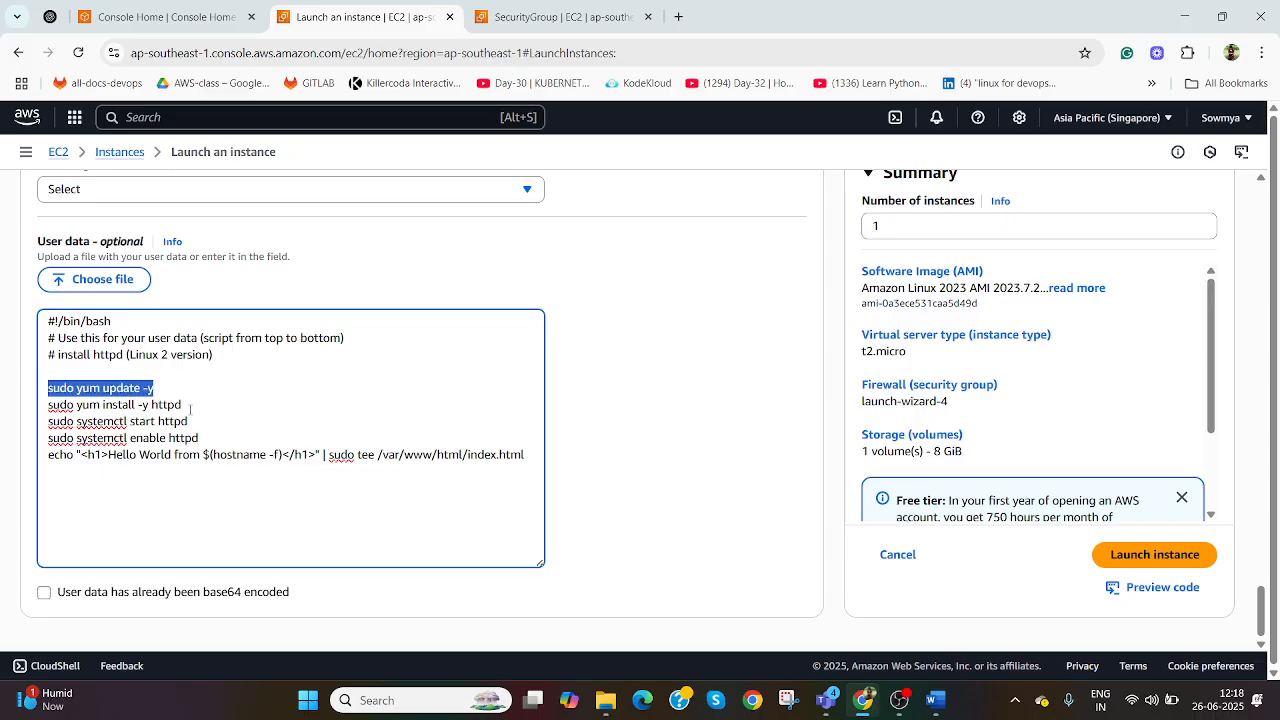
drag(185, 405, 48, 409)
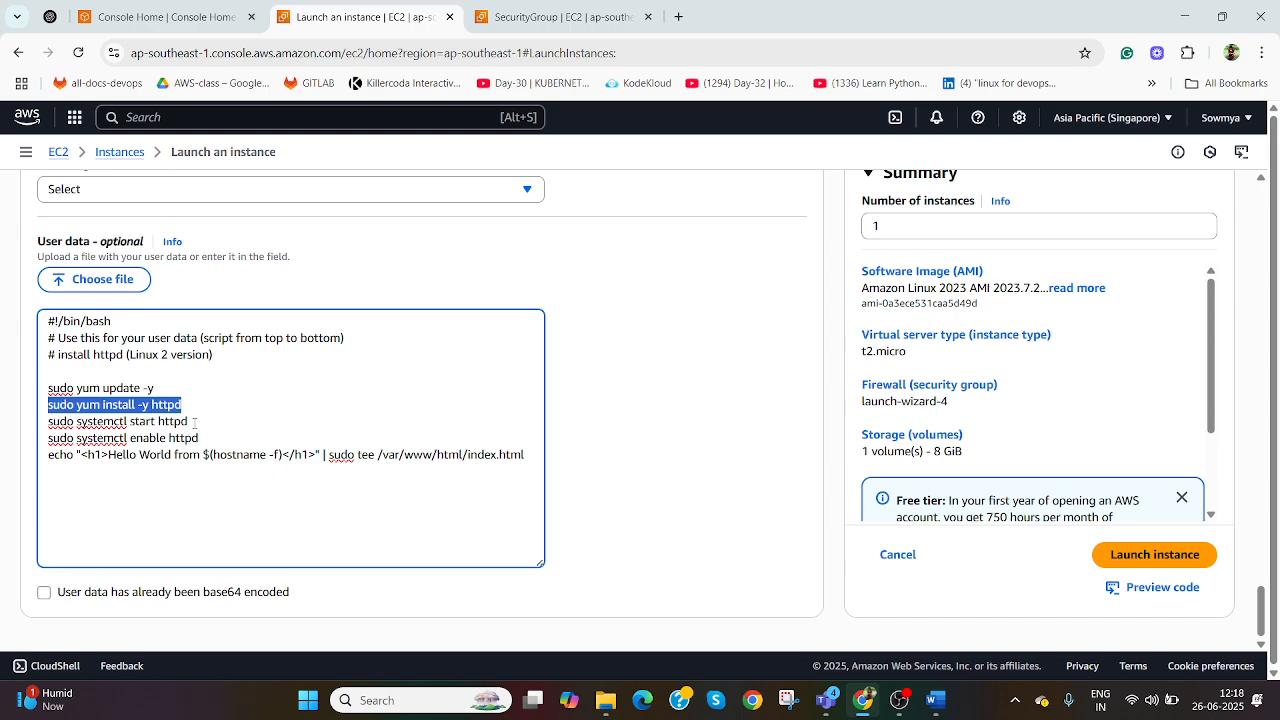
drag(188, 421, 43, 424)
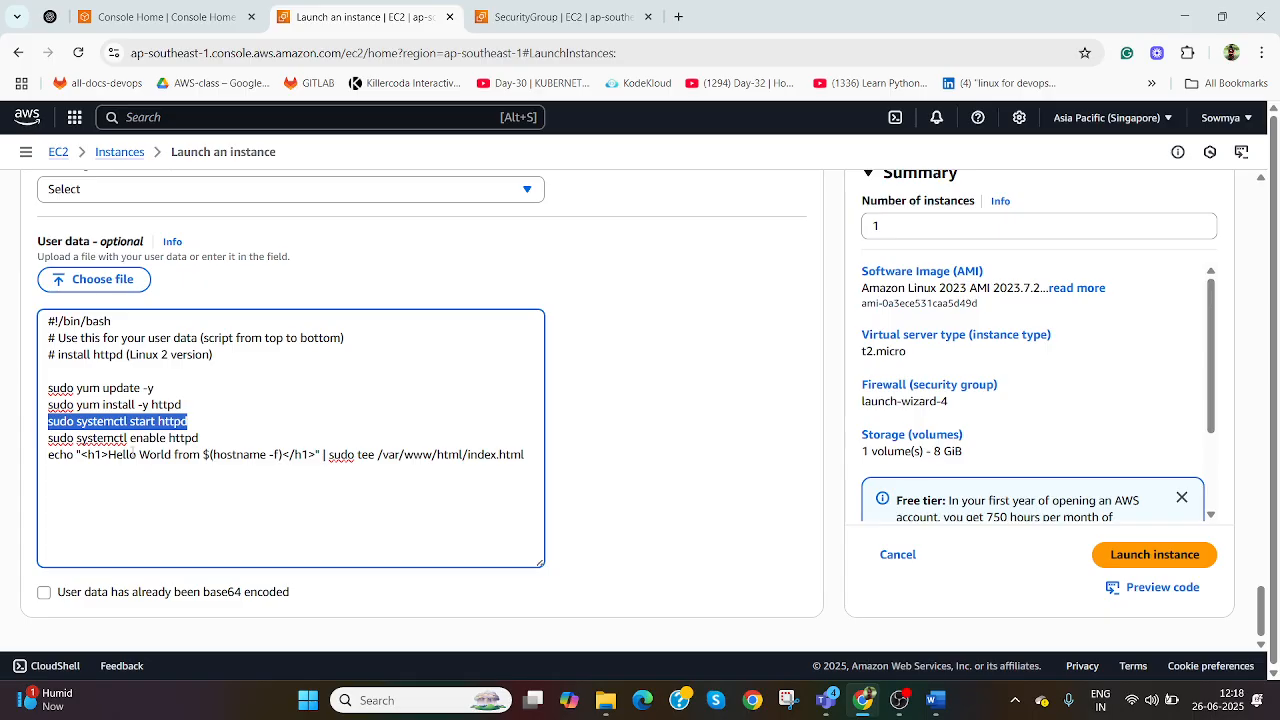
drag(199, 438, 45, 438)
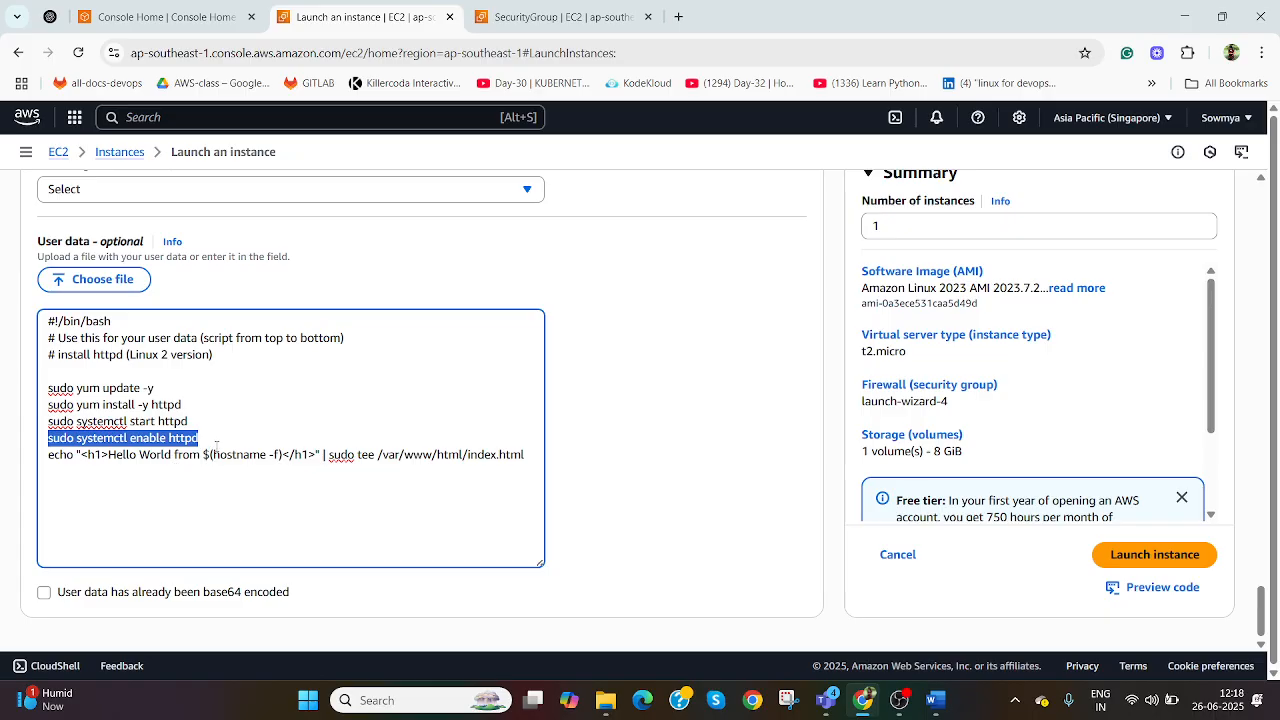
Examine the script's echo line, including its $(hostname -f) part and the /var/www/html/index.html path
drag(48, 454, 355, 480)
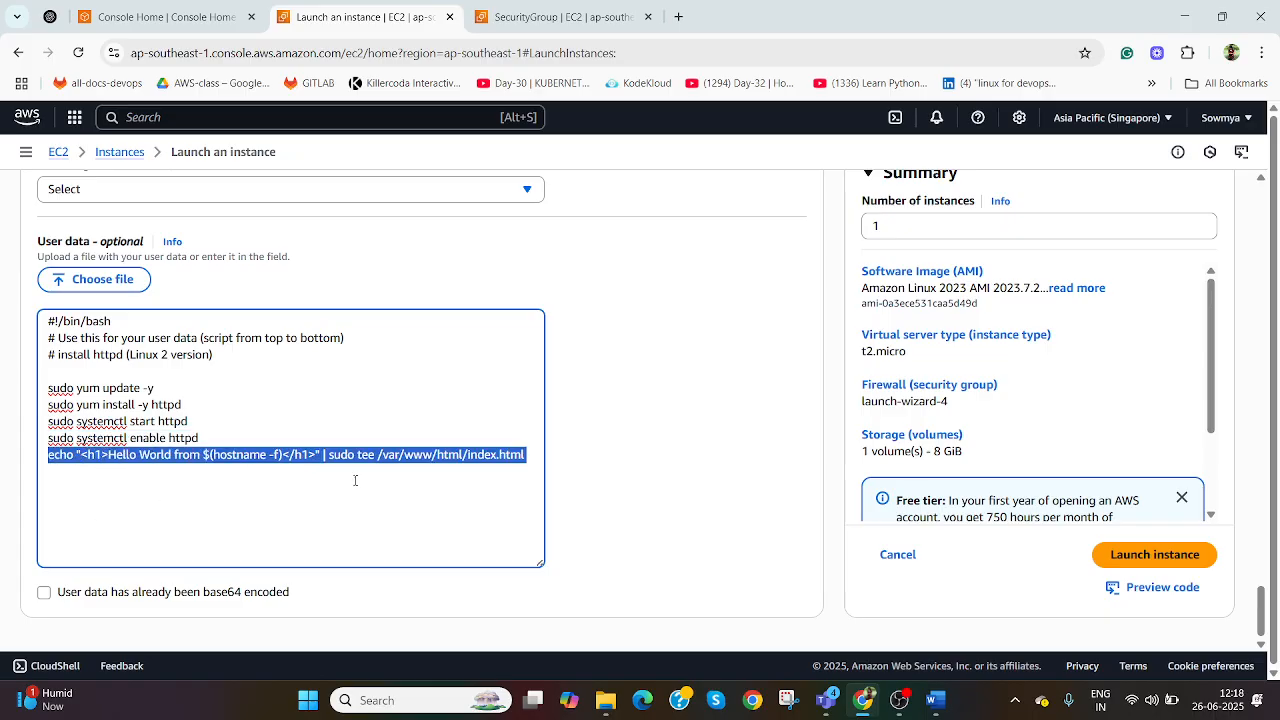
click(361, 496)
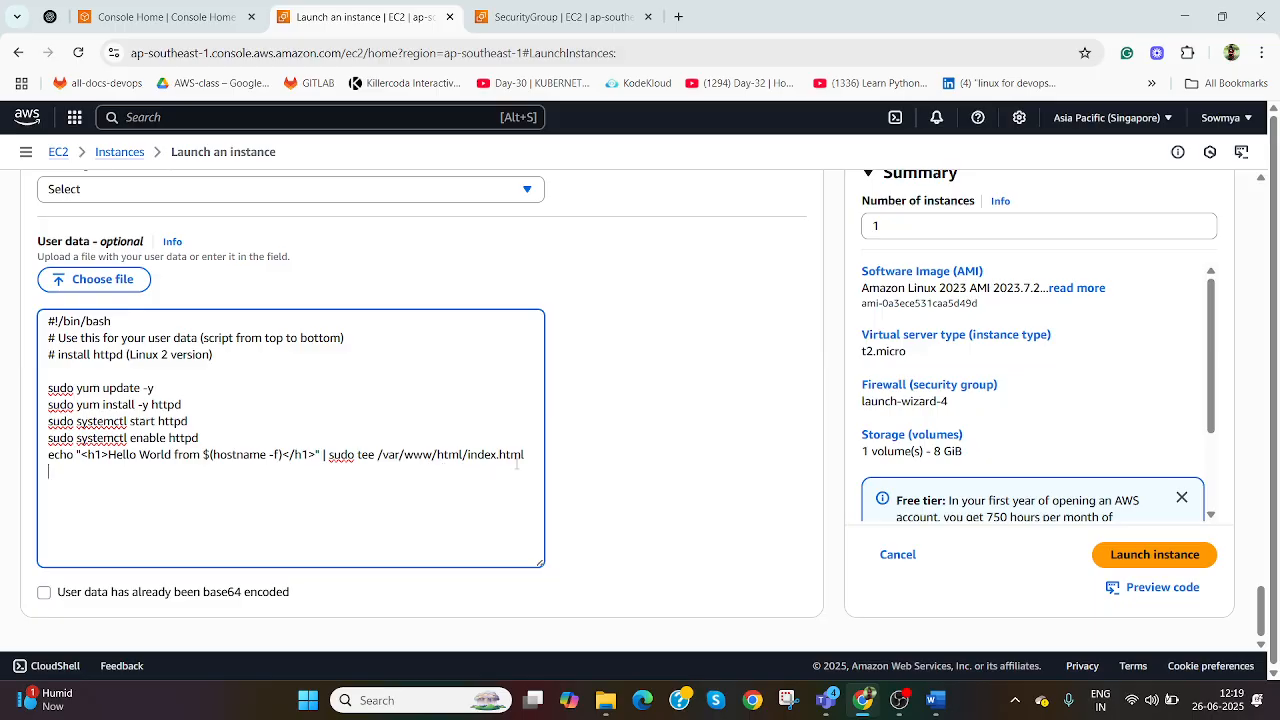
drag(375, 455, 531, 458)
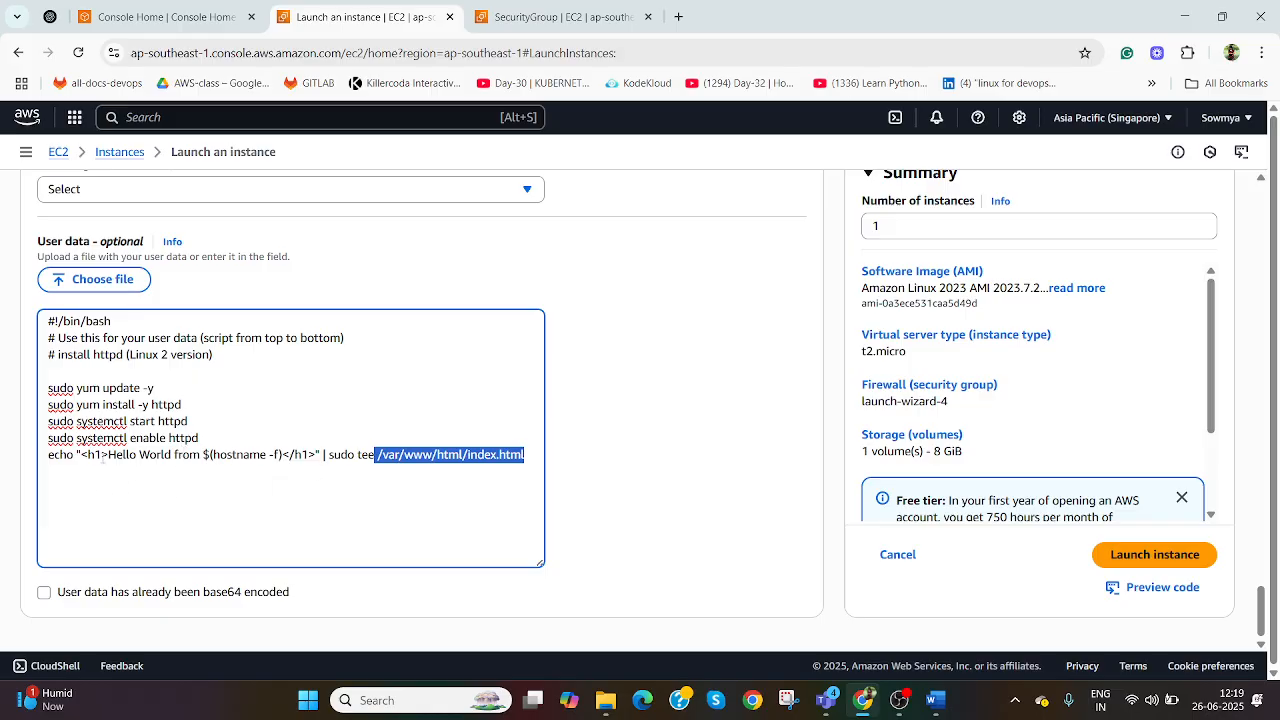
drag(201, 457, 289, 457)
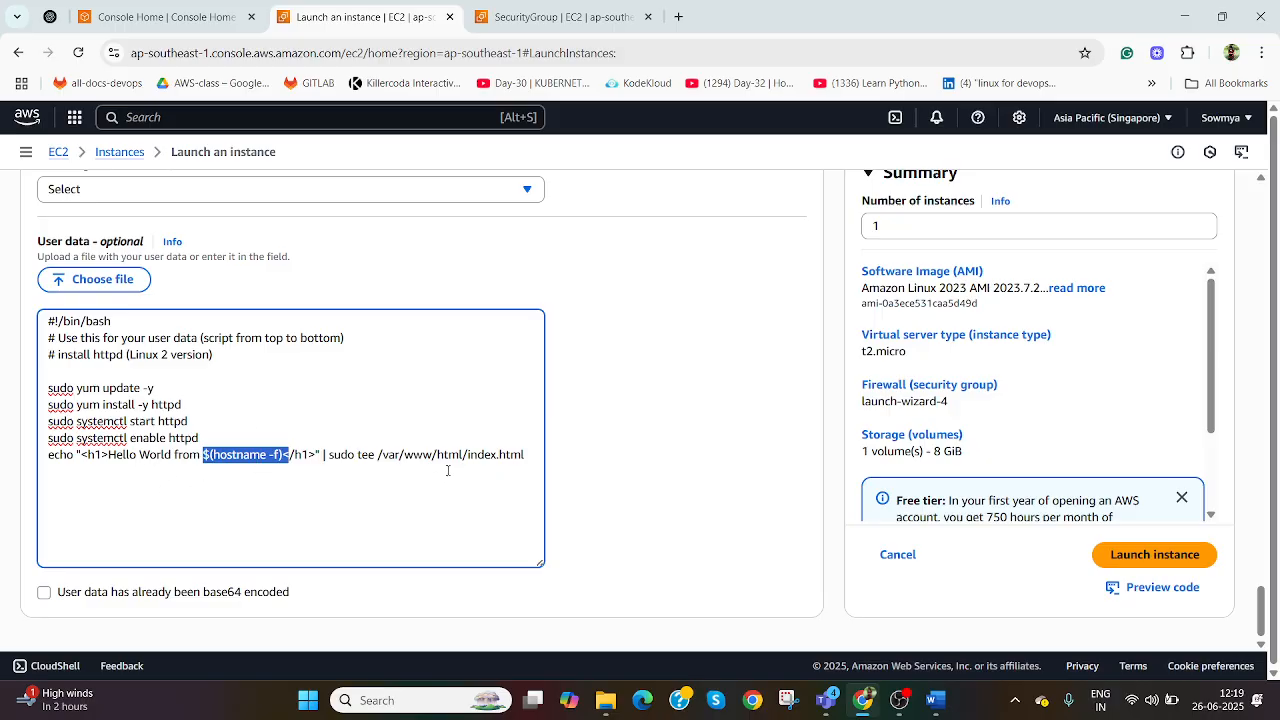
click(131, 497)
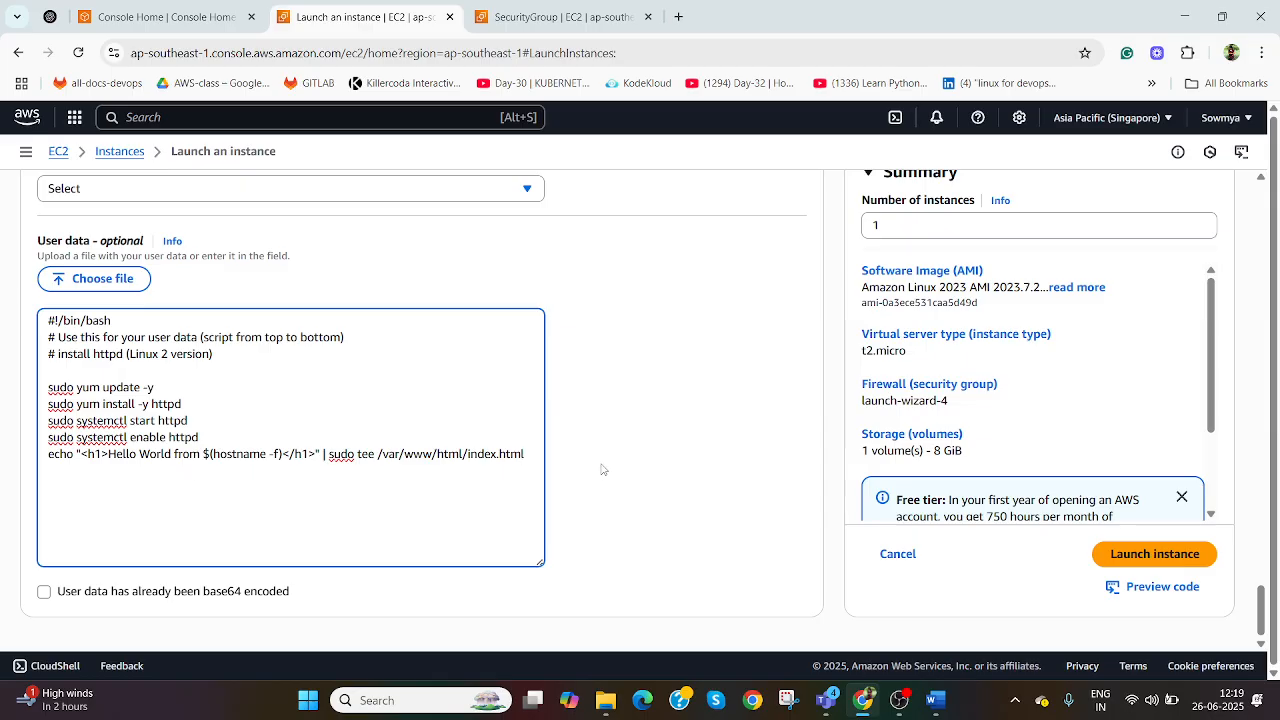
Set the number of instances to 2 and launch them with the current configuration
scroll(602, 469, up, 3)
scroll(491, 486, down, 2)
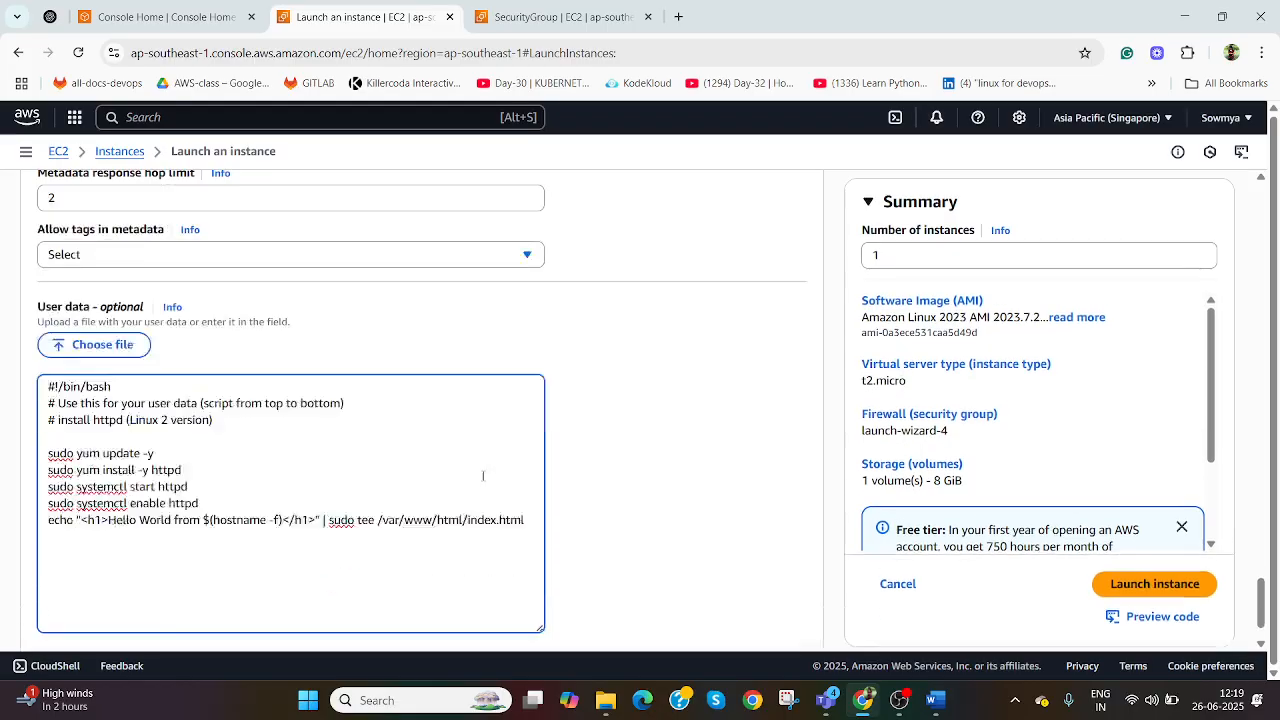
scroll(454, 466, up, 9)
scroll(458, 481, up, 15)
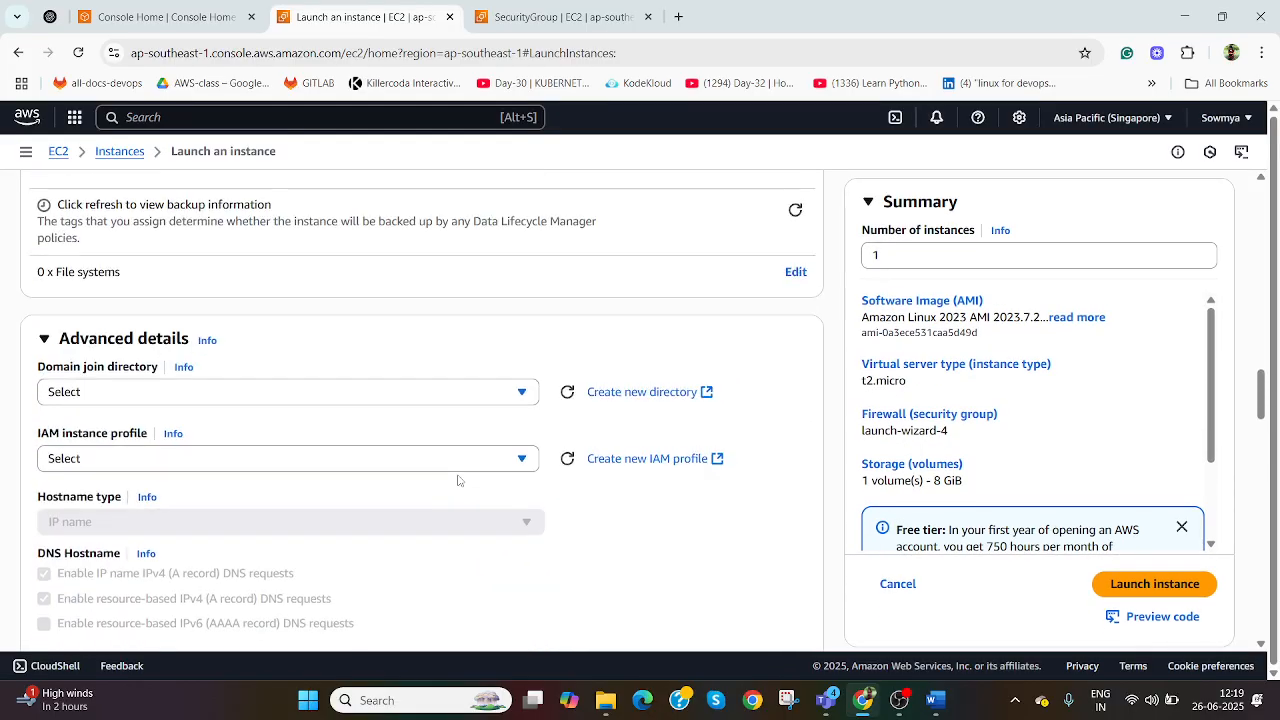
scroll(455, 482, down, 5)
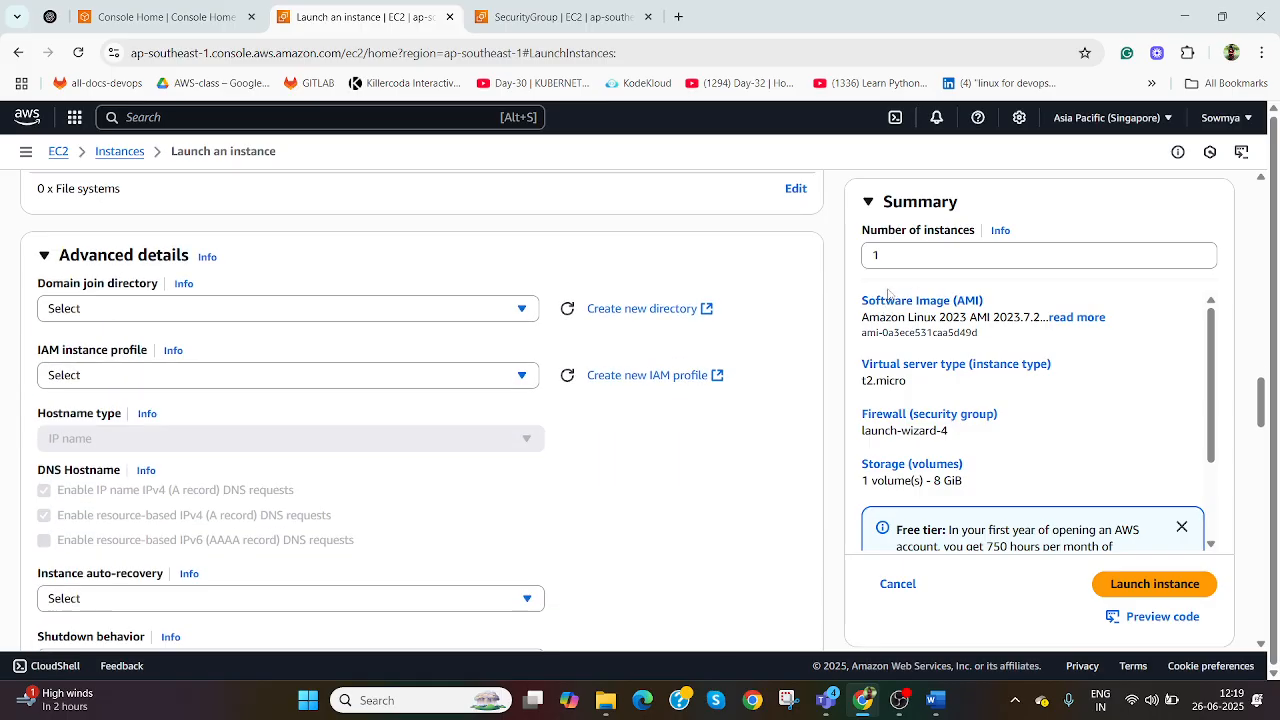
click(918, 254)
key(BackSpace)
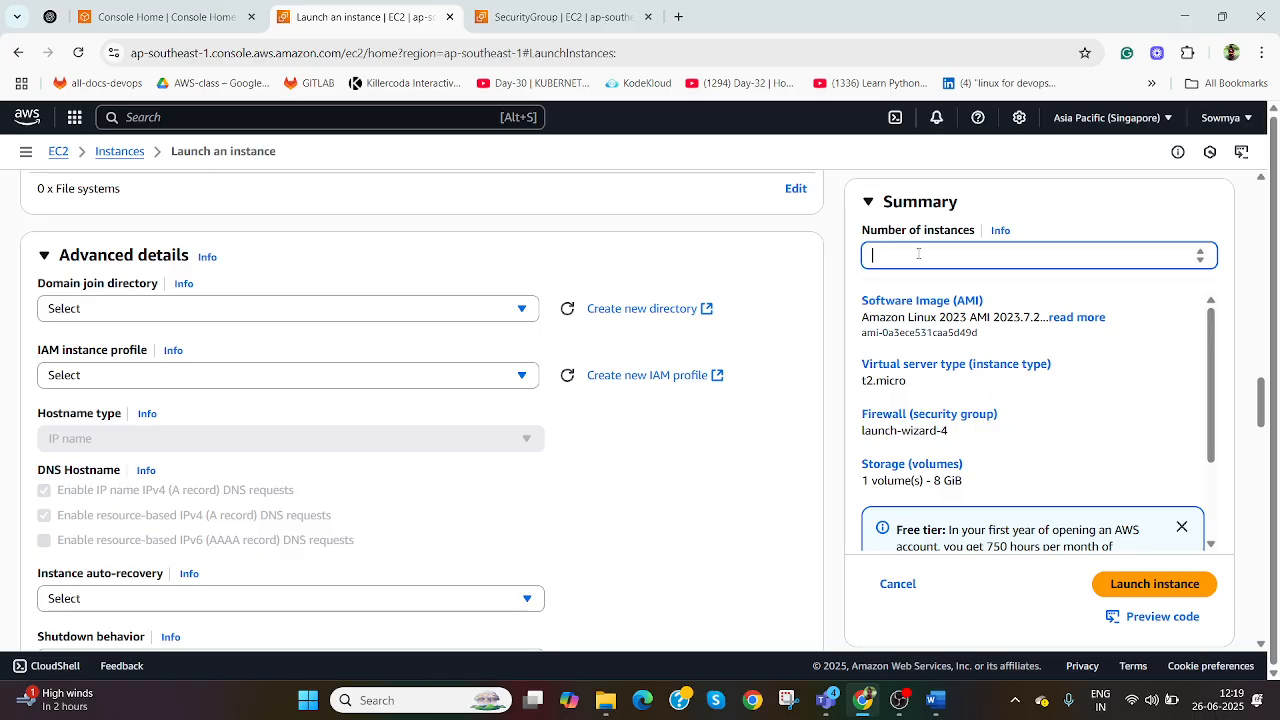
text(2)
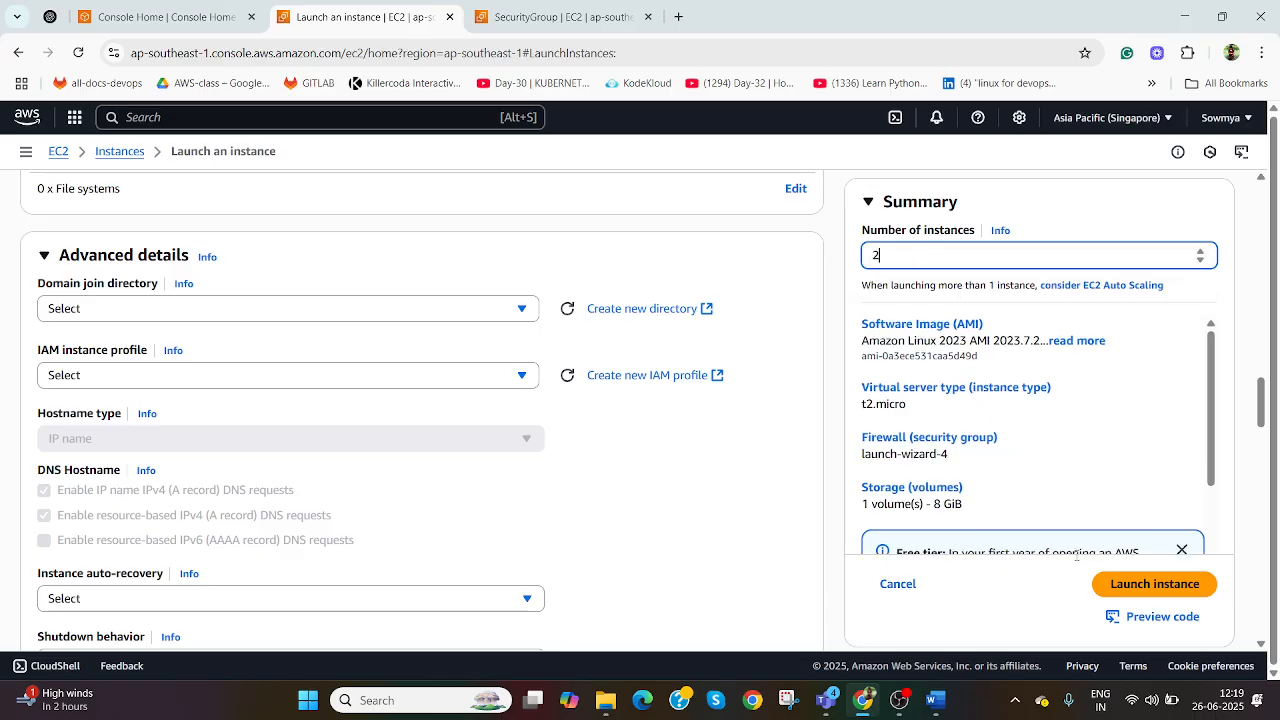
click(1128, 587)
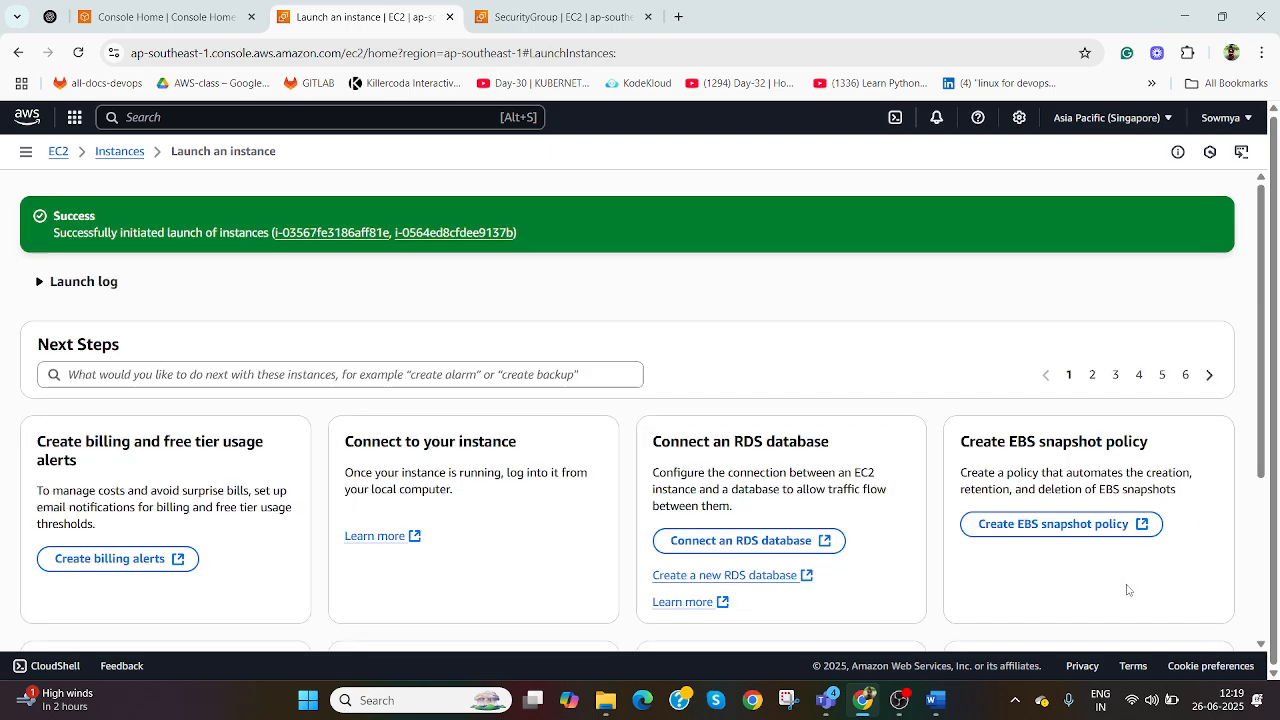
Open the EC2 instances list and rename instance i-03567fe3186aff81e as my-second-instance
click(130, 158)
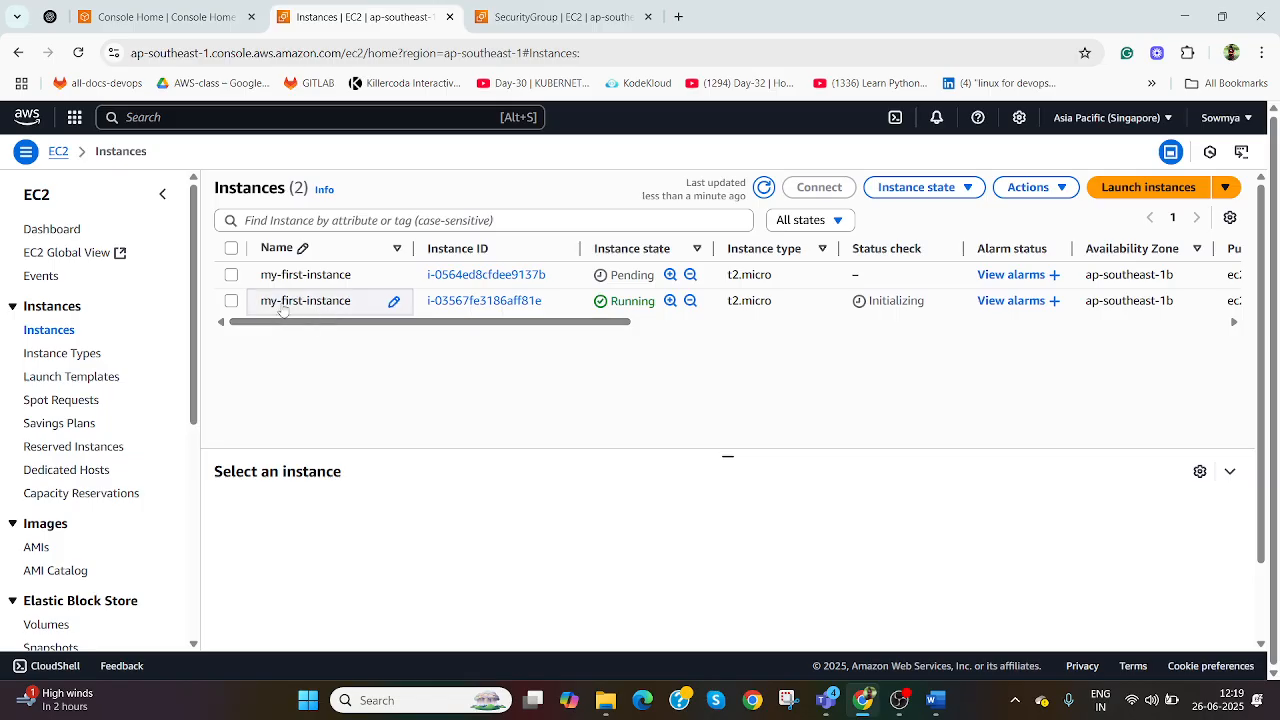
click(395, 301)
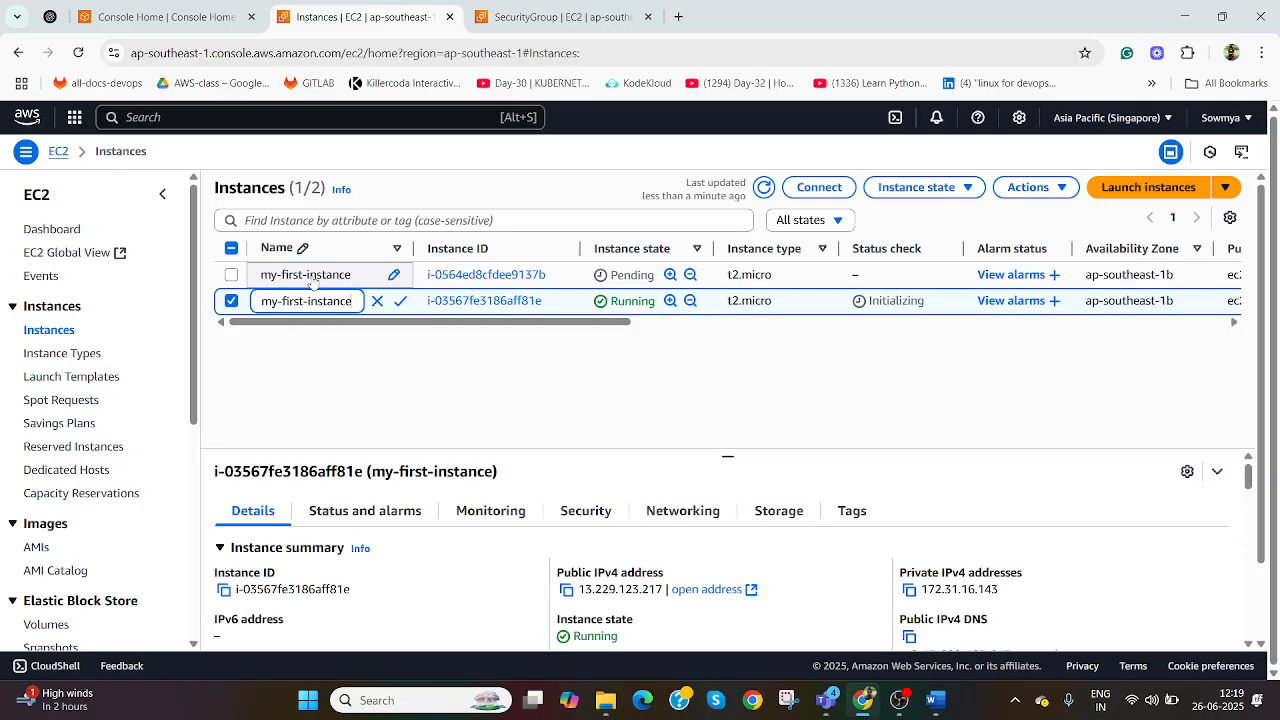
double_click(297, 301)
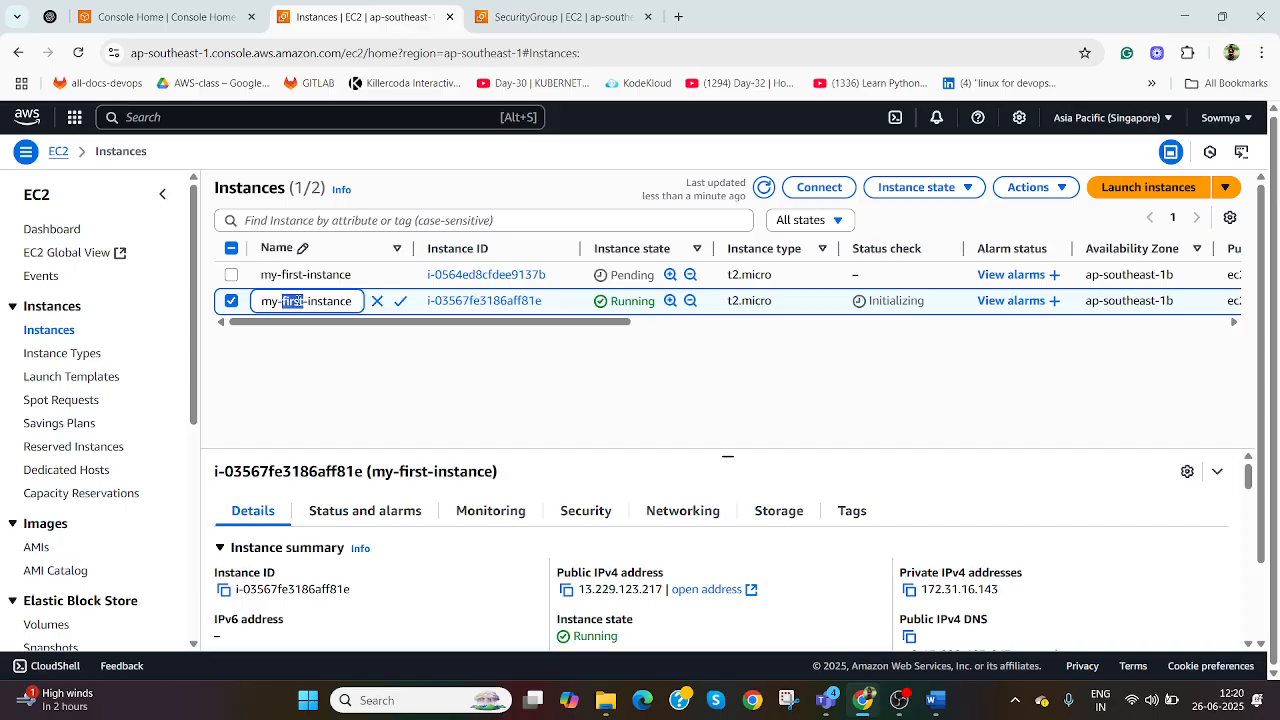
text(second)
key(Return)
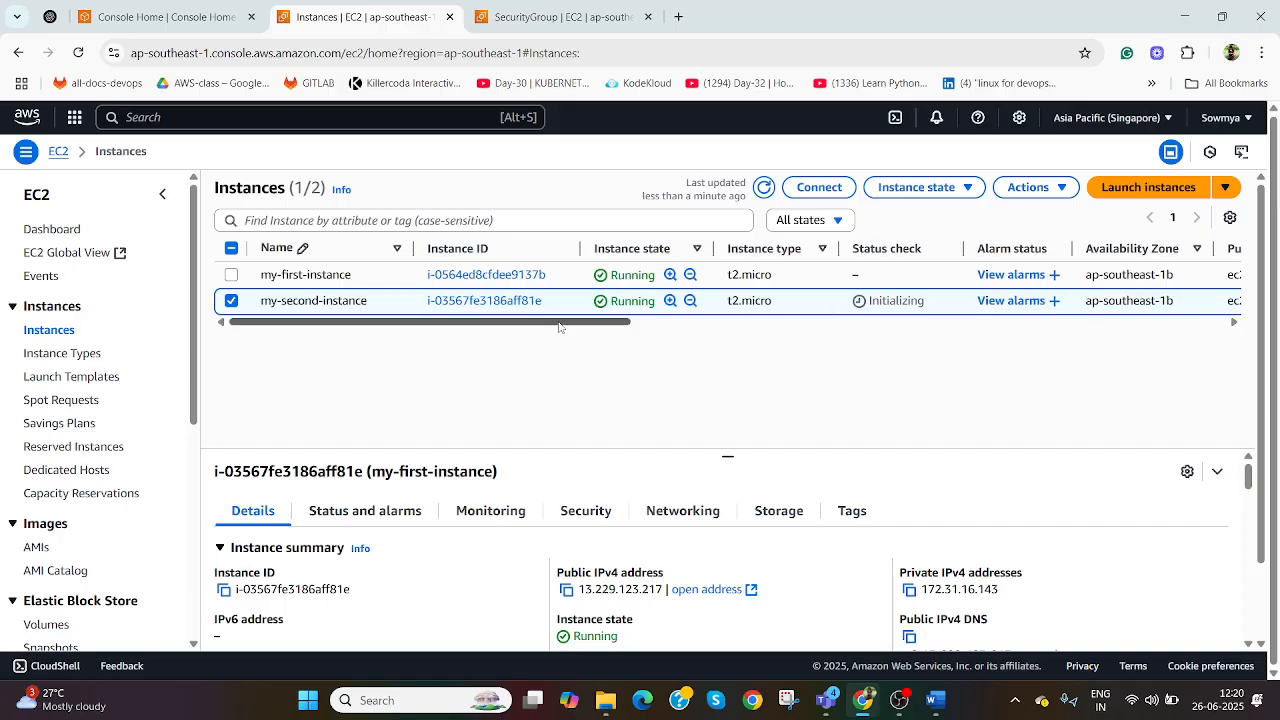
Refresh the instances list, try to open my-first-instance's public IPv4 address in the browser, and close that page
drag(563, 321, 455, 390)
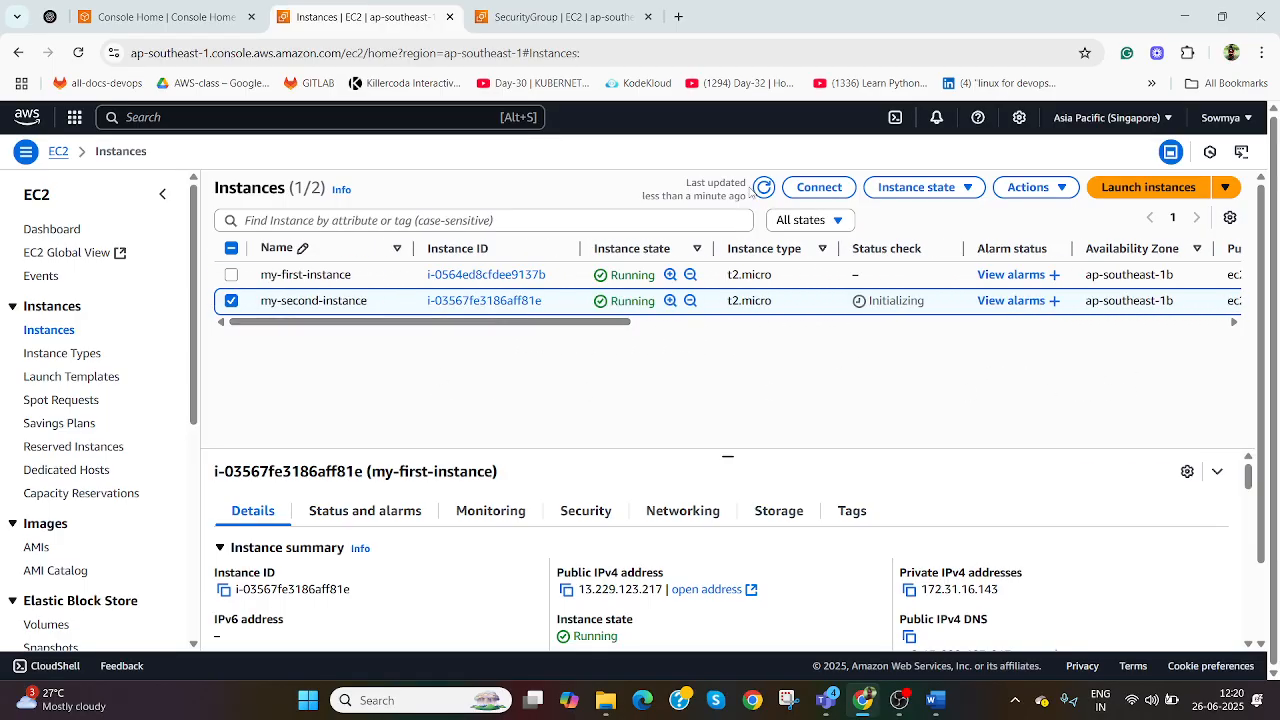
click(763, 188)
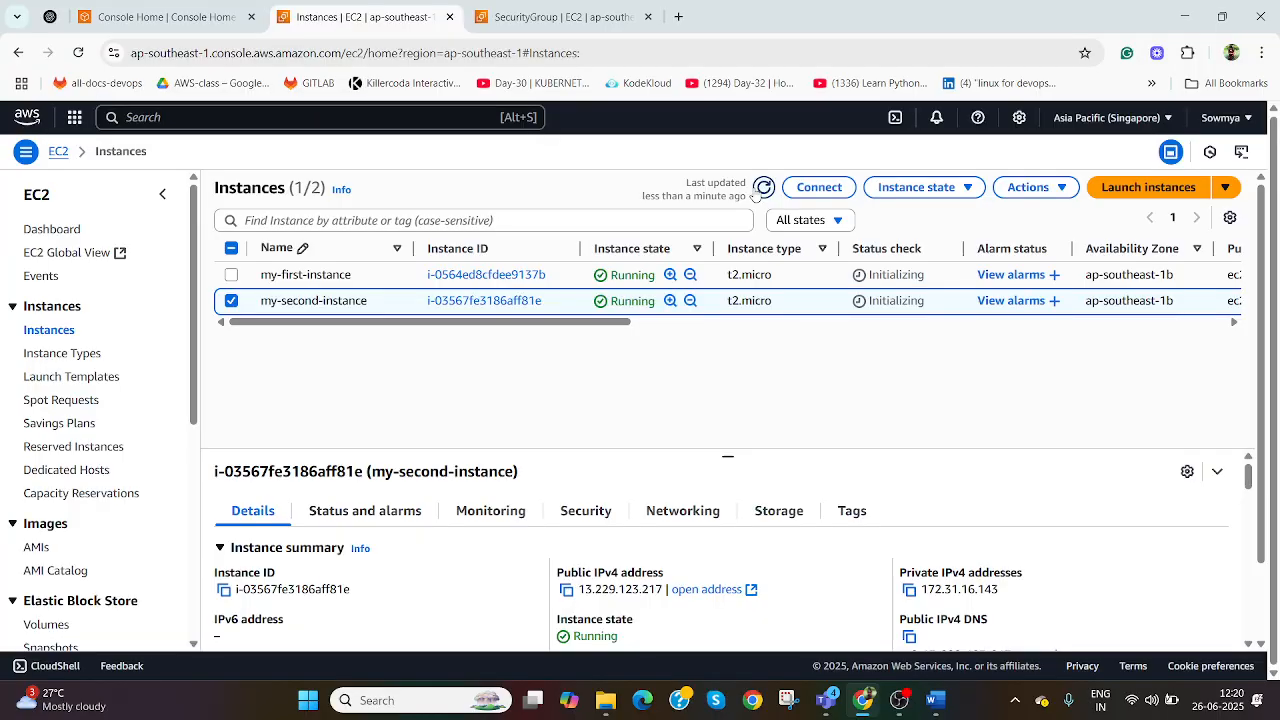
click(231, 301)
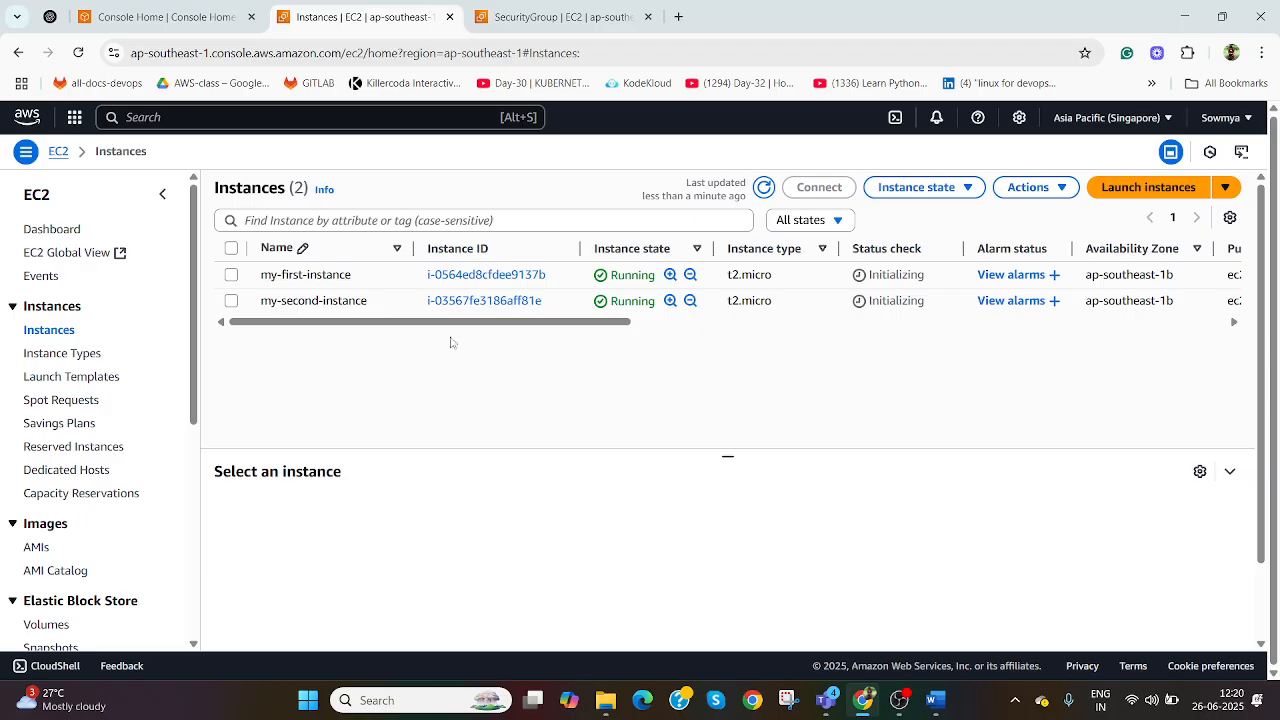
click(231, 277)
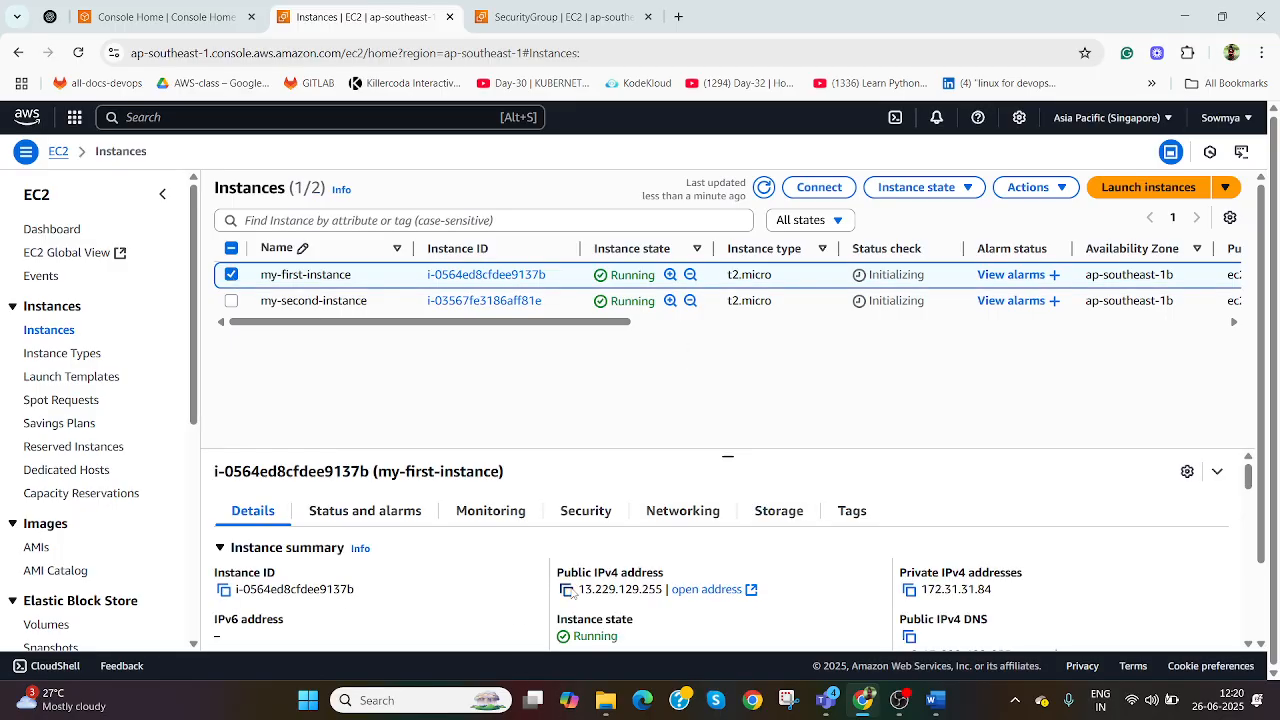
click(707, 589)
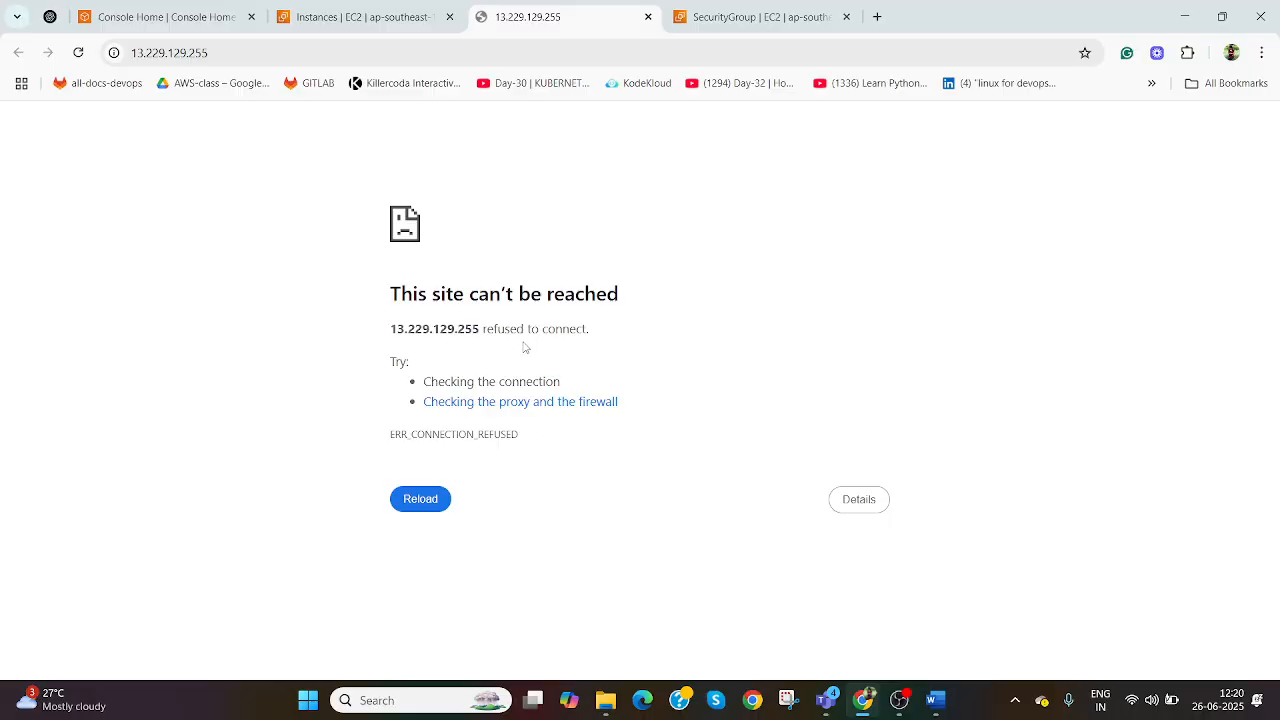
key(ctrl+w)
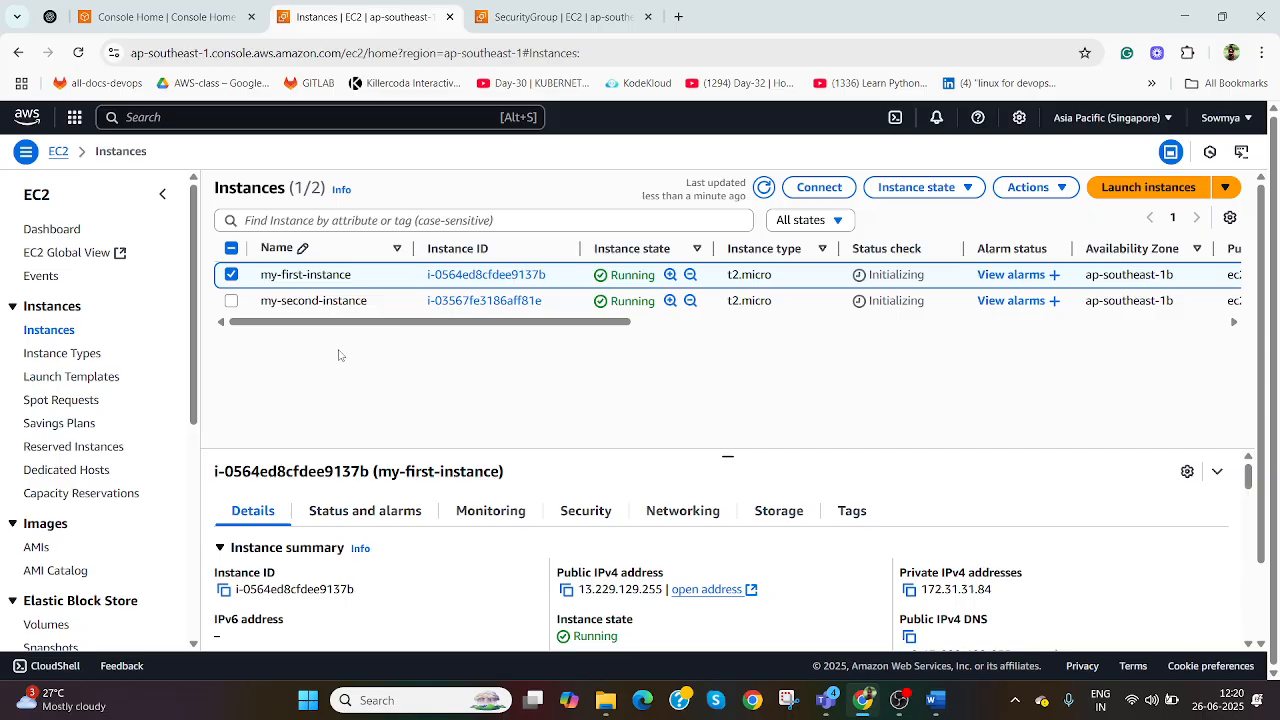
Refresh the instances list and connect to my-first-instance through EC2 Instance Connect, using its public IP and username ec2-user
click(764, 187)
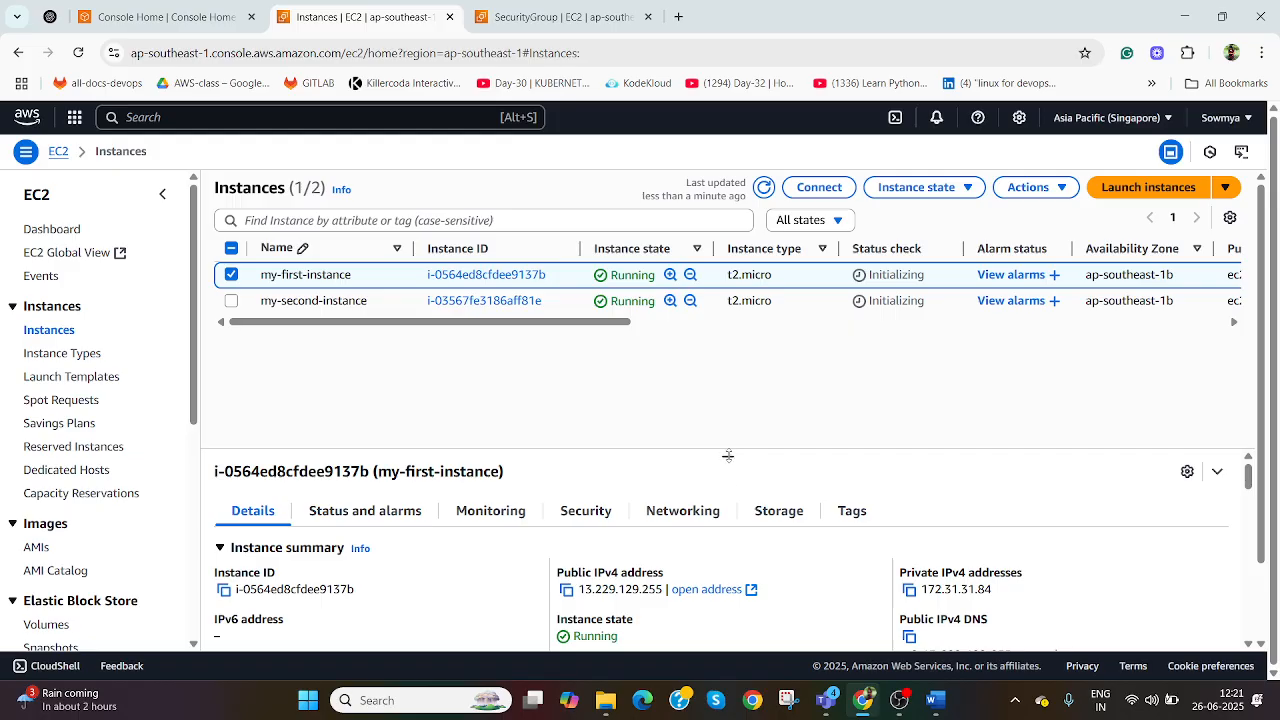
click(764, 188)
click(819, 187)
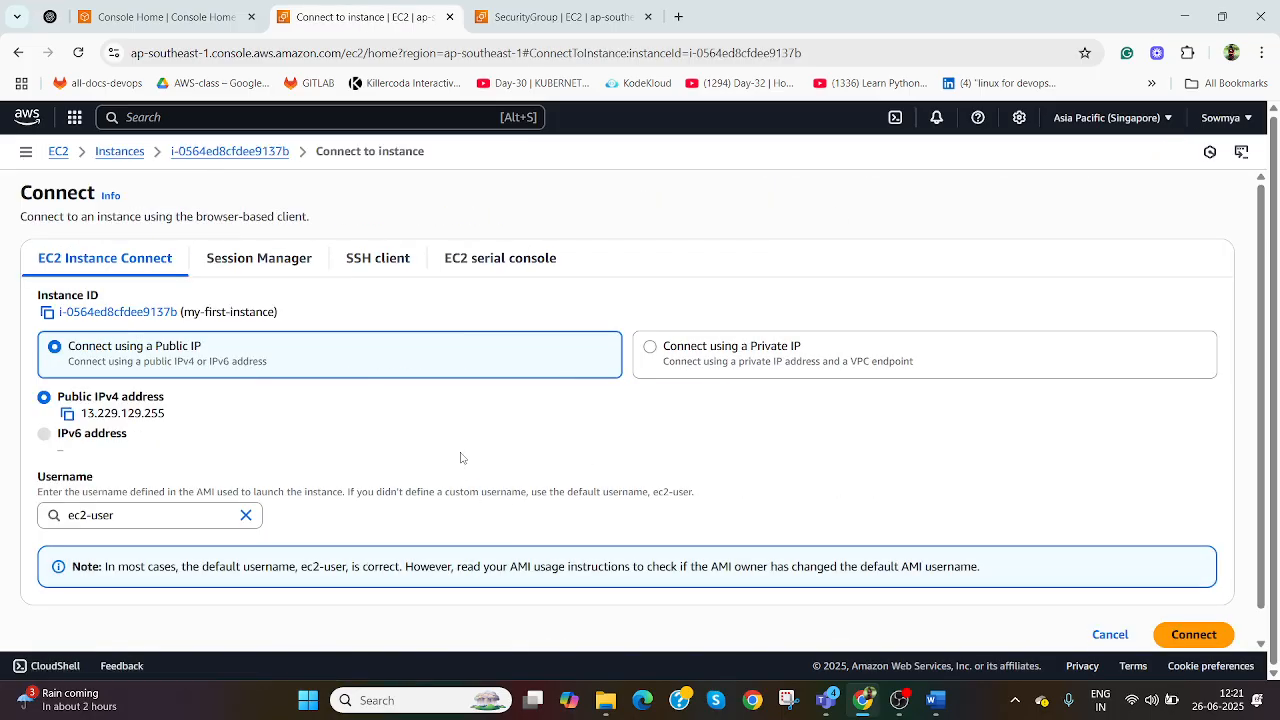
scroll(354, 435, down, 1)
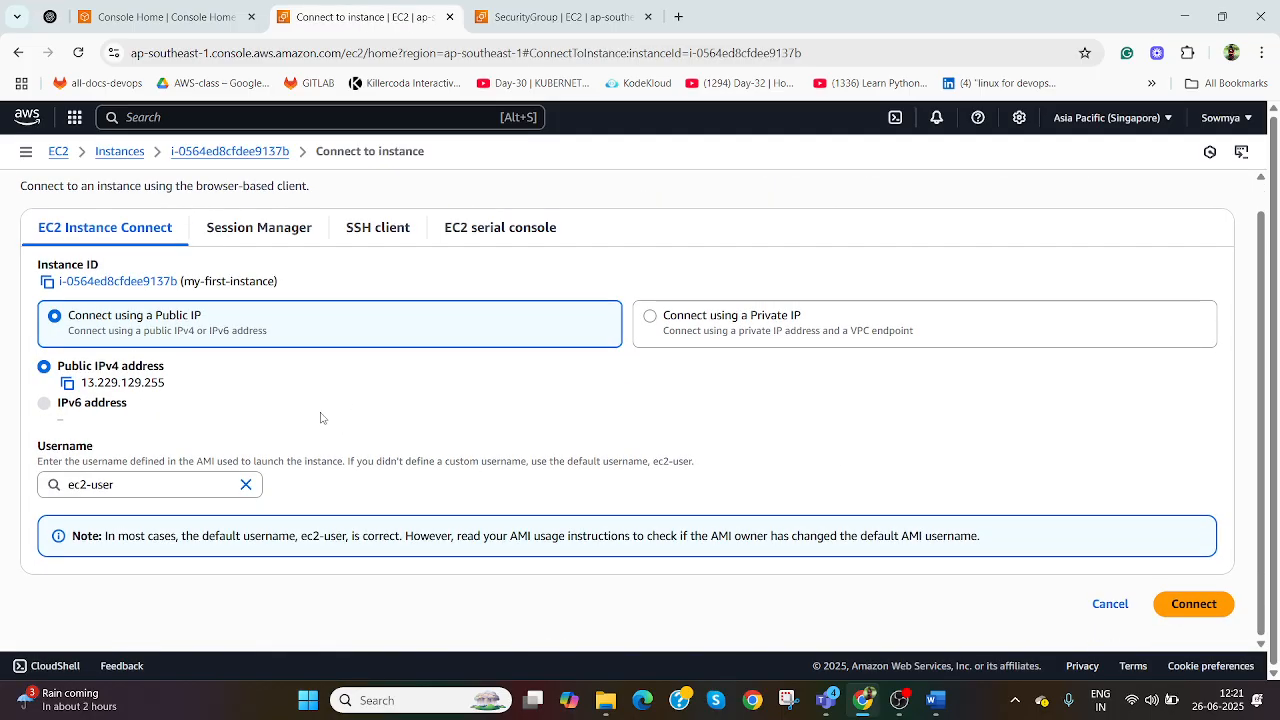
click(1194, 604)
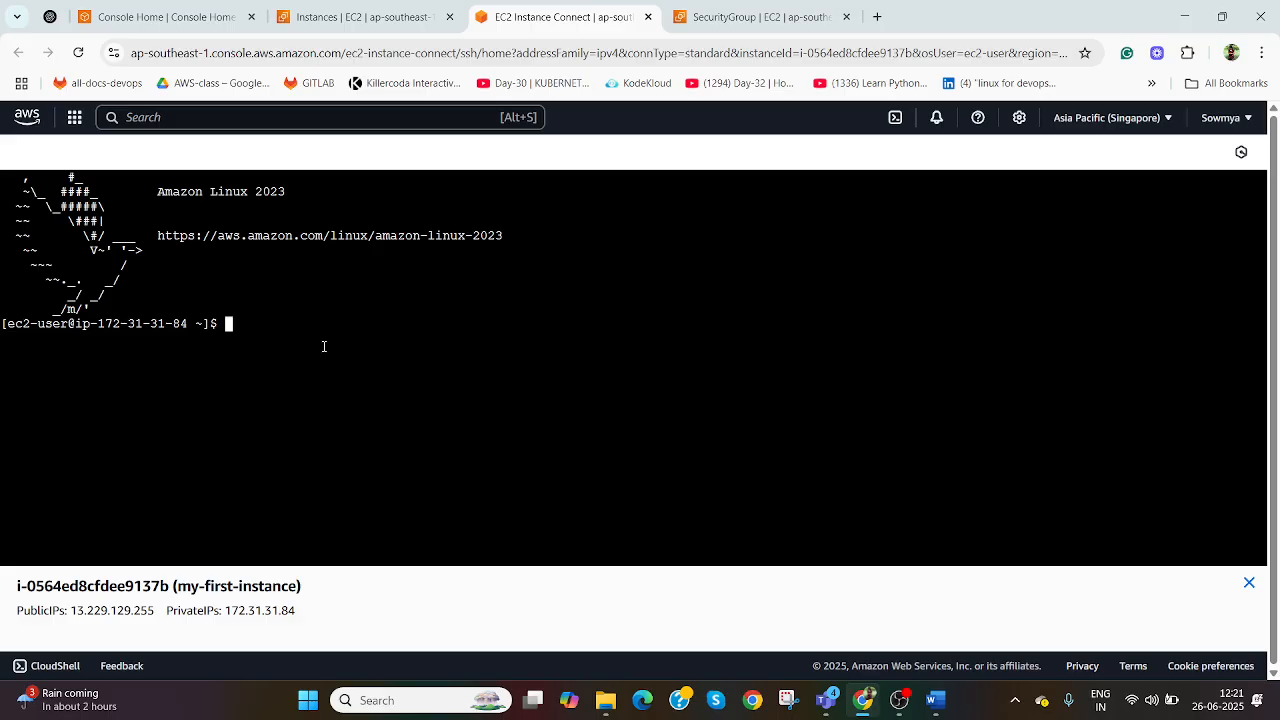
Run curl localhost in my-first-instance's terminal to test the Apache page
text(curl localhost)
key(Return)
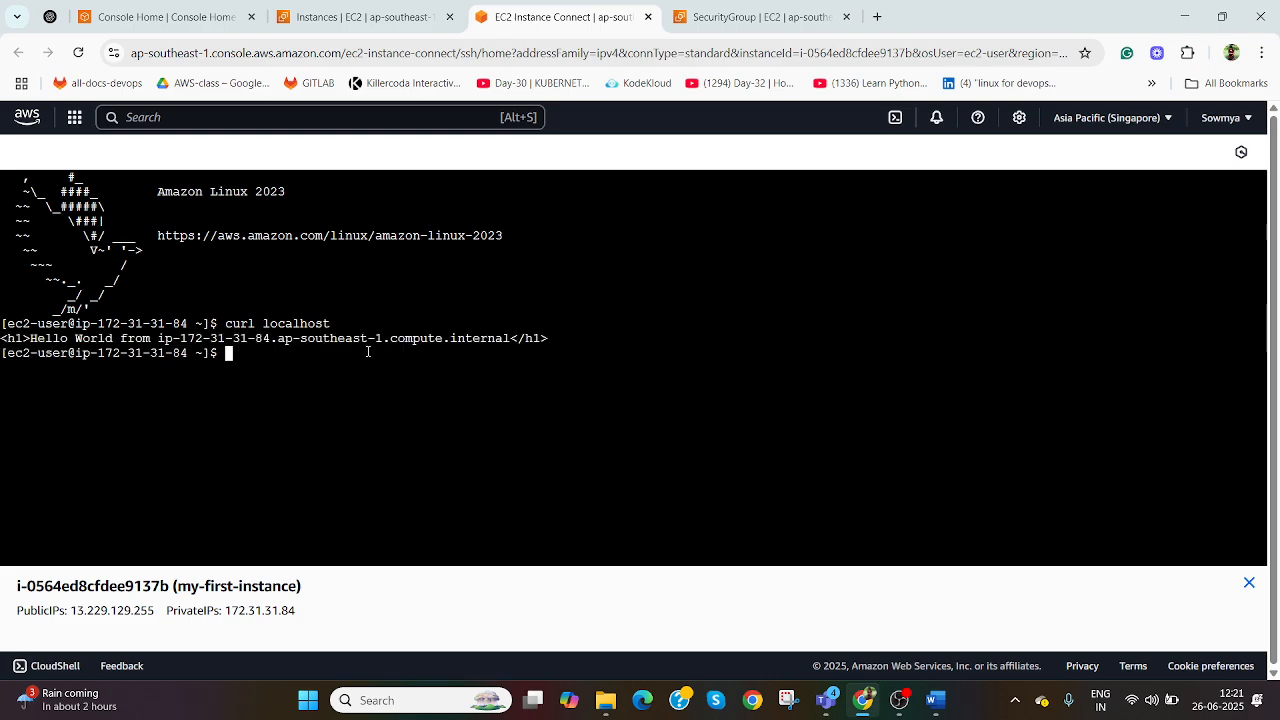
Examine the curl localhost command and its HTML output, especially the hostname part of the Hello World line
drag(557, 338, 2, 338)
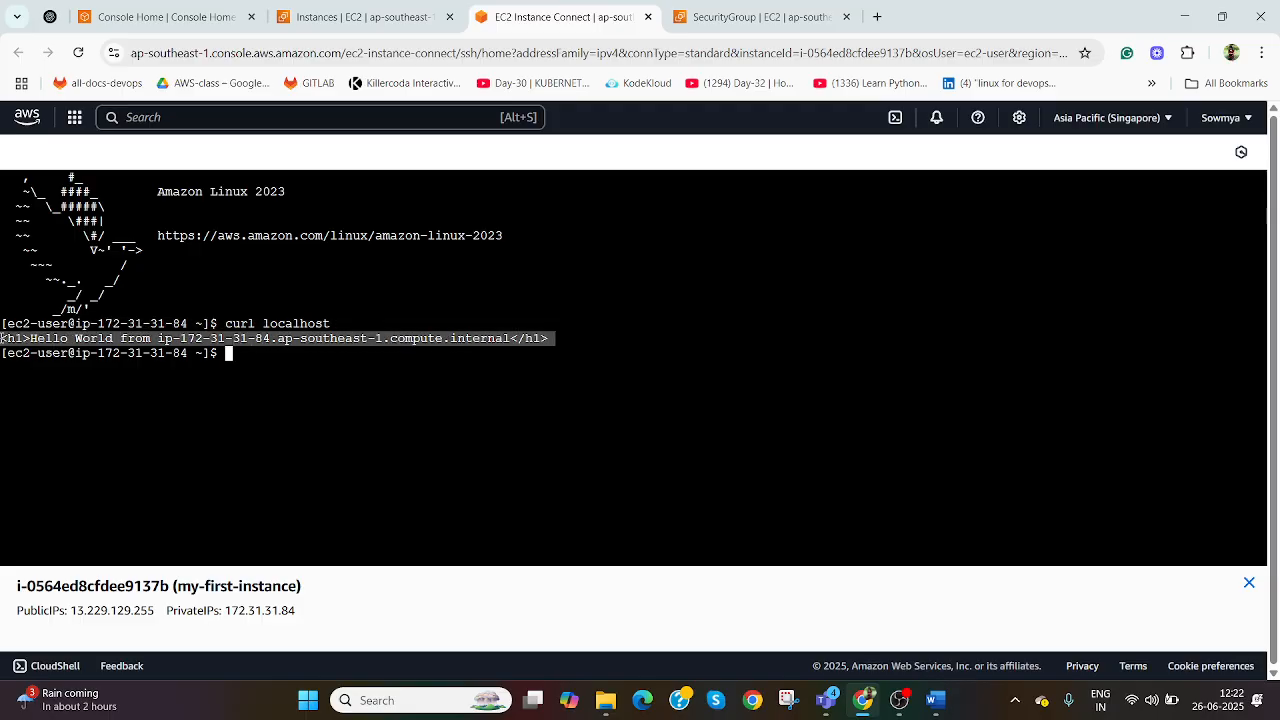
click(241, 357)
drag(226, 325, 346, 323)
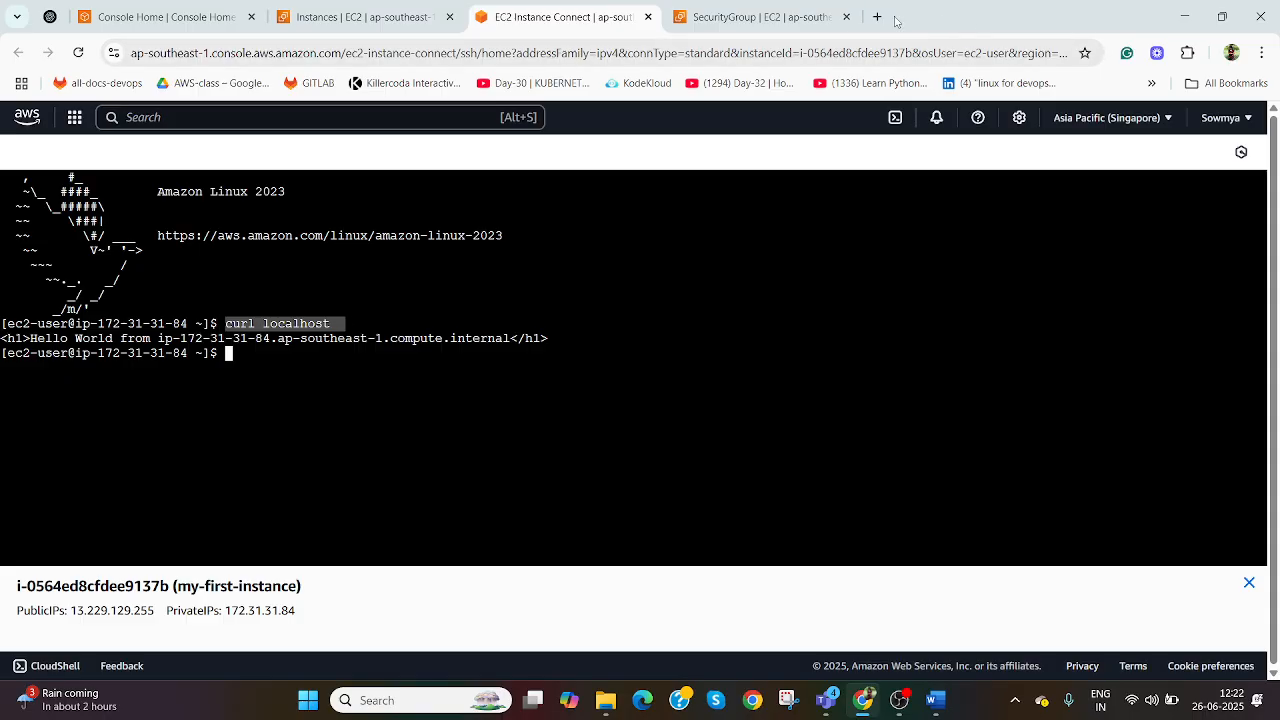
click(308, 374)
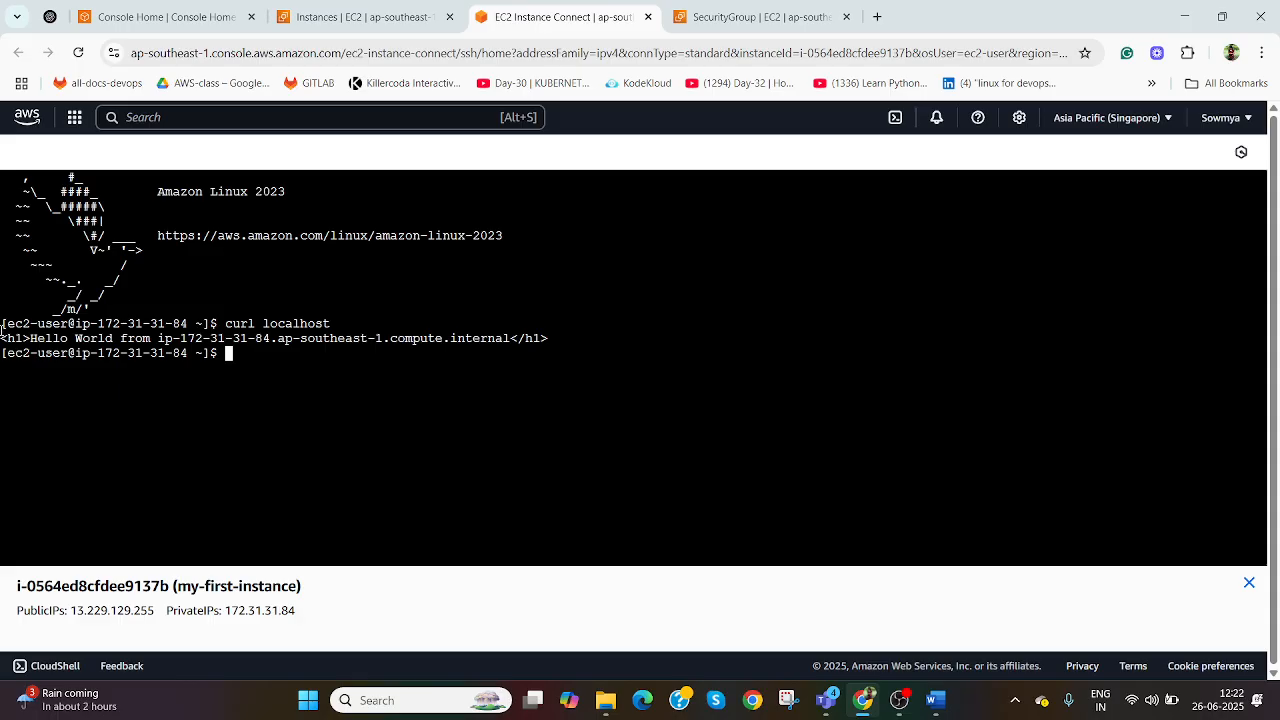
drag(2, 338, 551, 338)
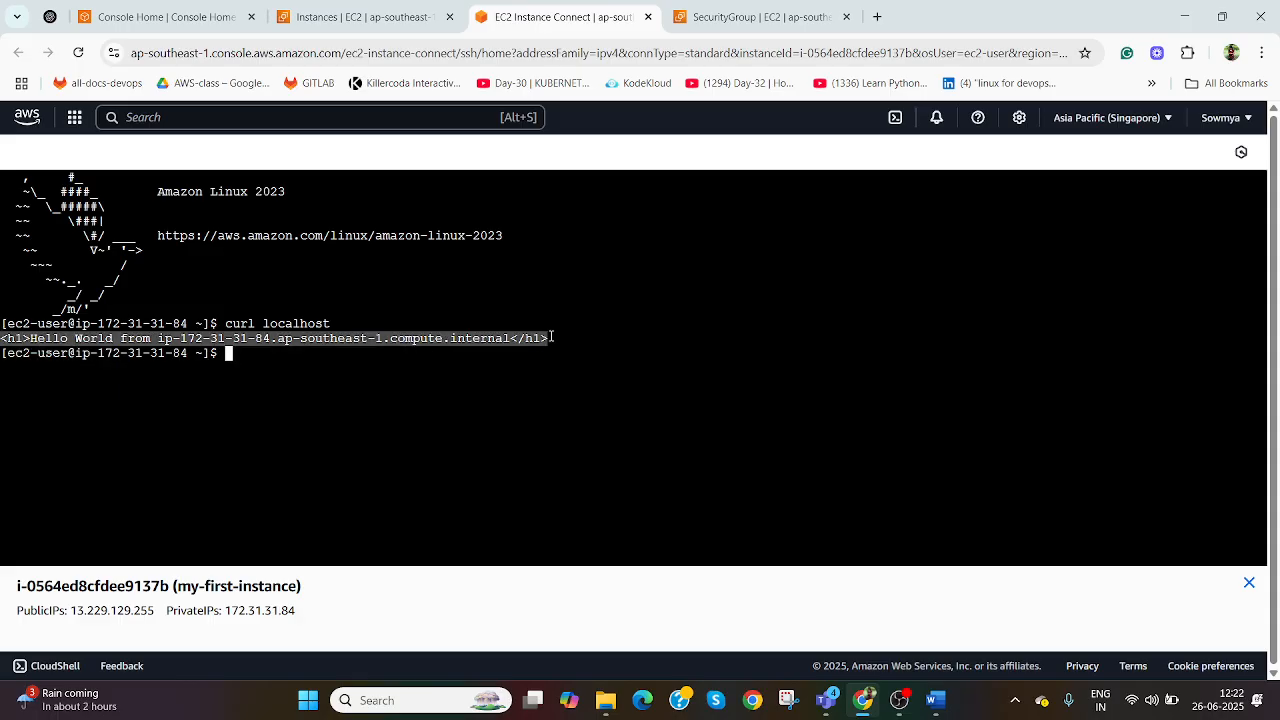
click(229, 398)
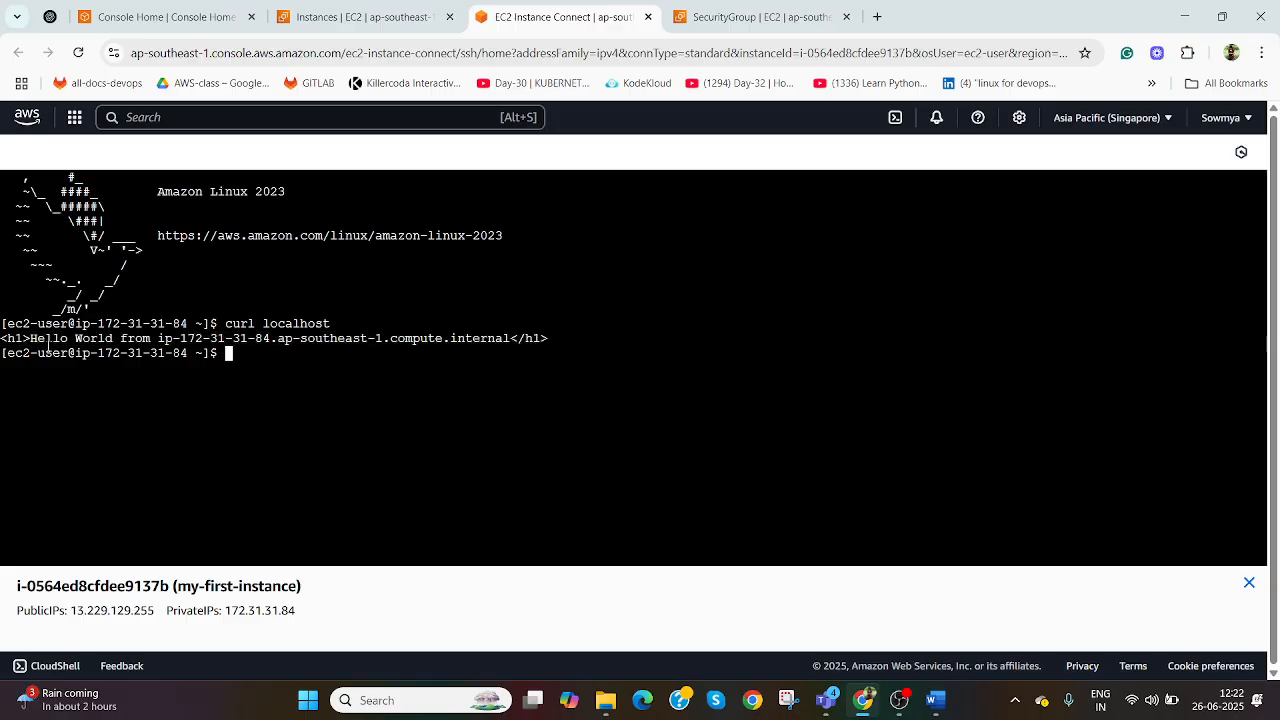
drag(33, 344, 511, 340)
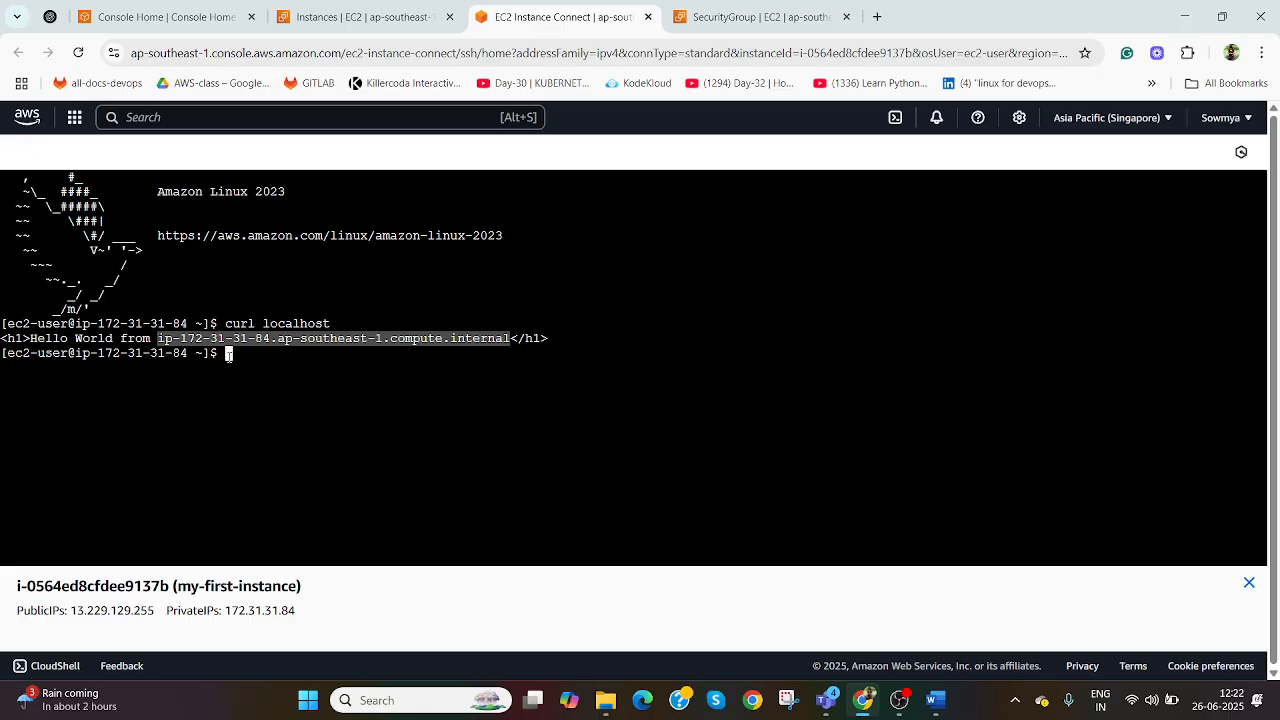
click(384, 342)
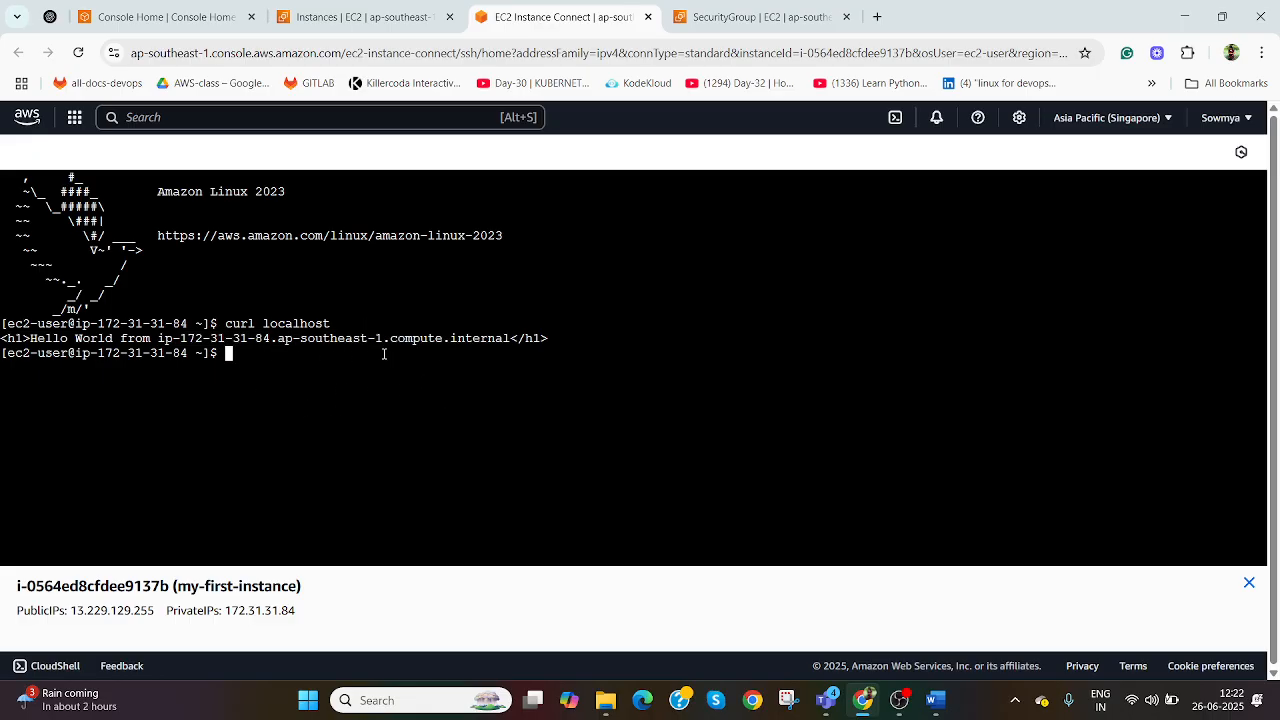
drag(378, 340, 120, 338)
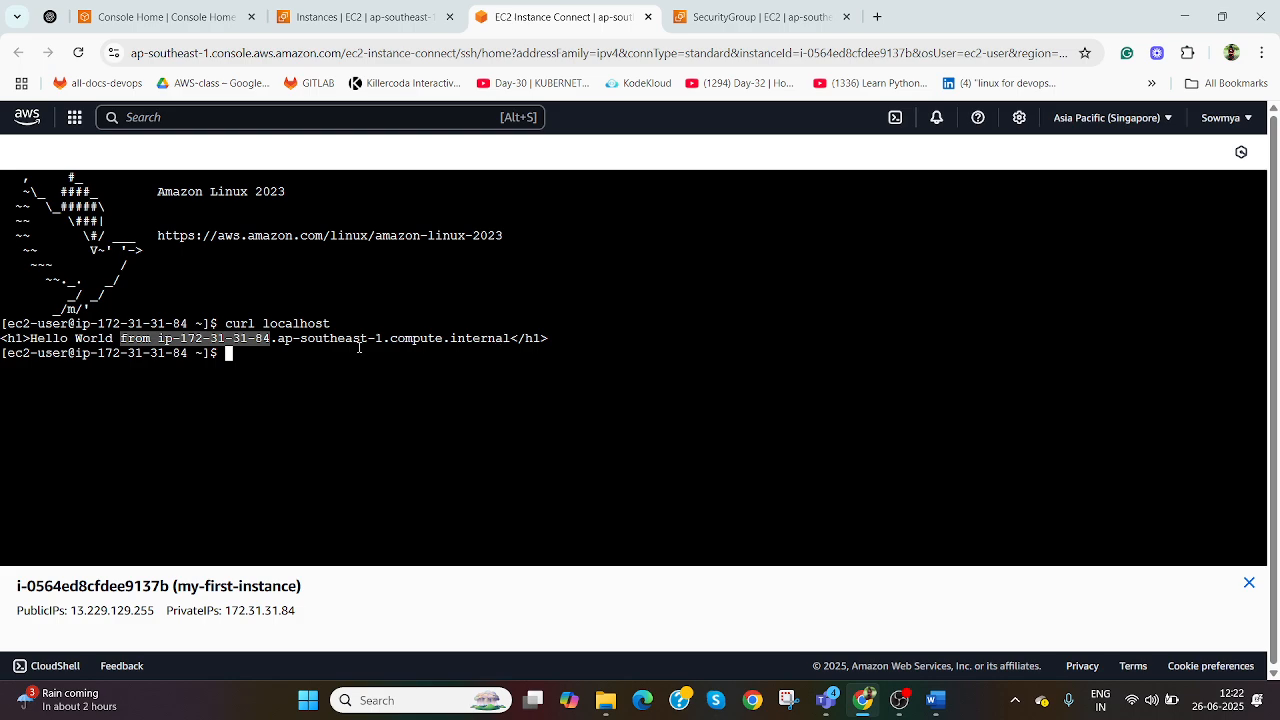
click(311, 497)
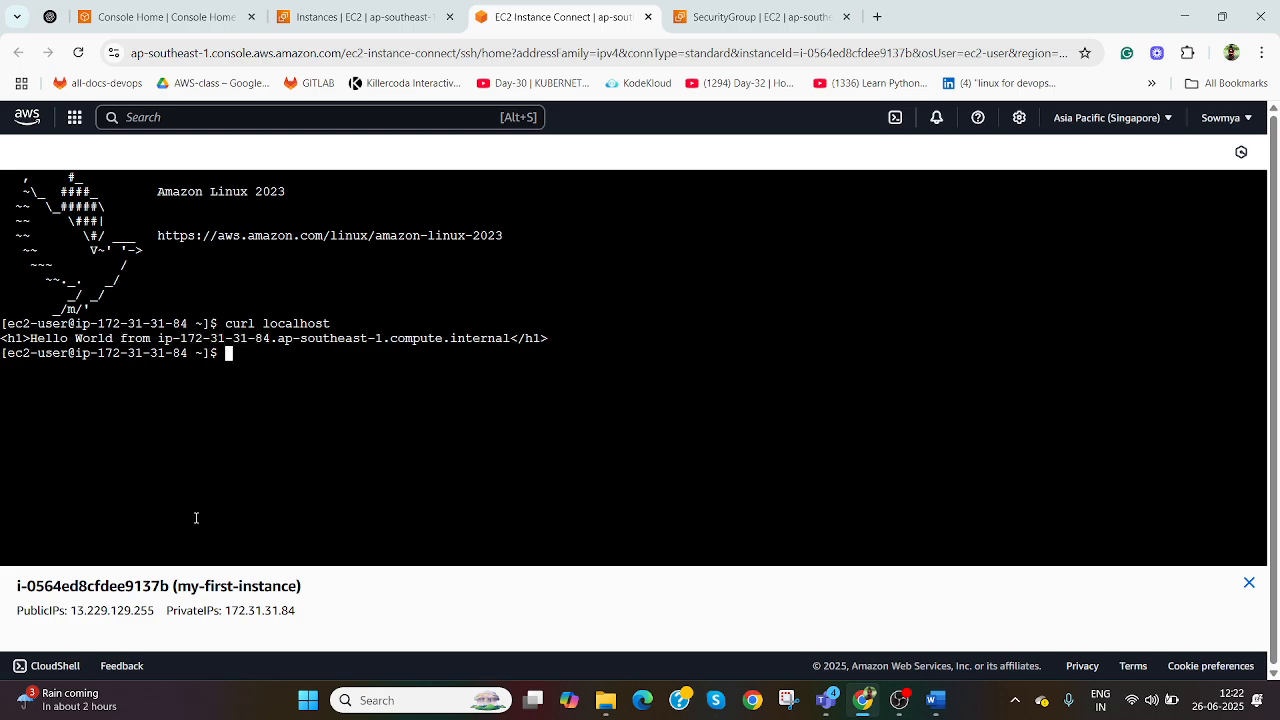
Return to the instances list and connect to my-second-instance through EC2 Instance Connect, using its public IP and username ec2-user
click(355, 17)
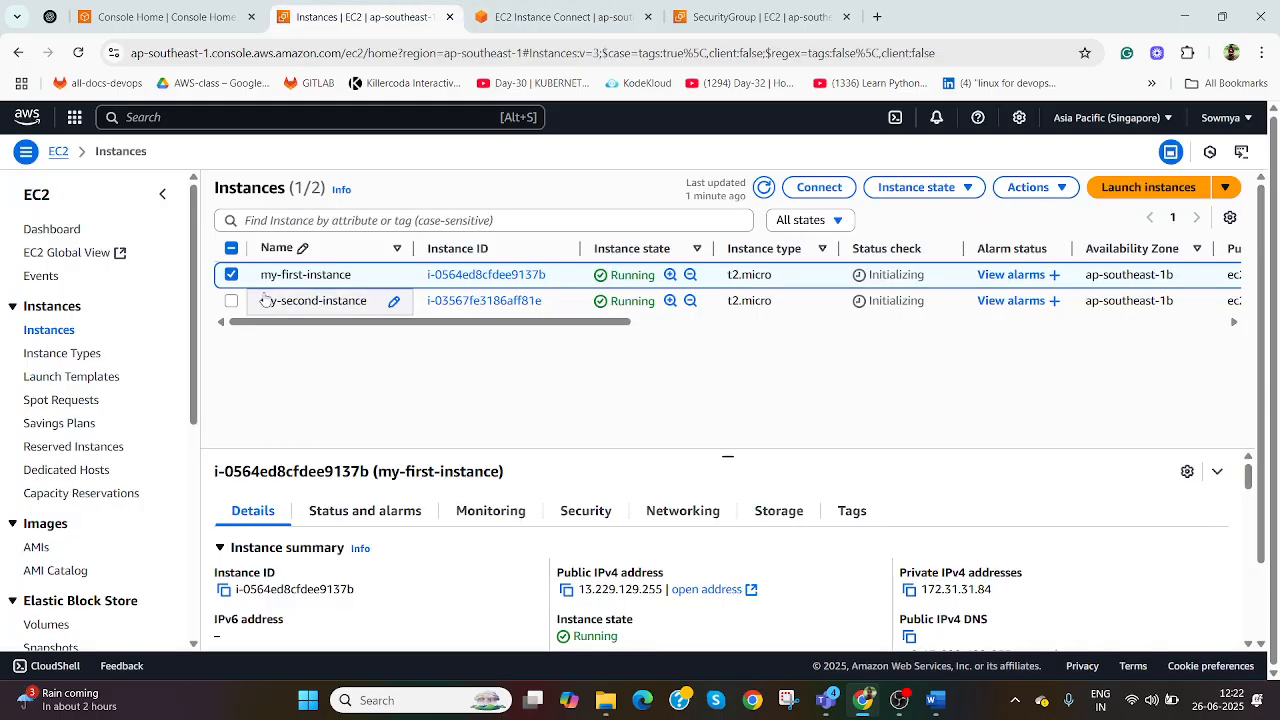
click(231, 274)
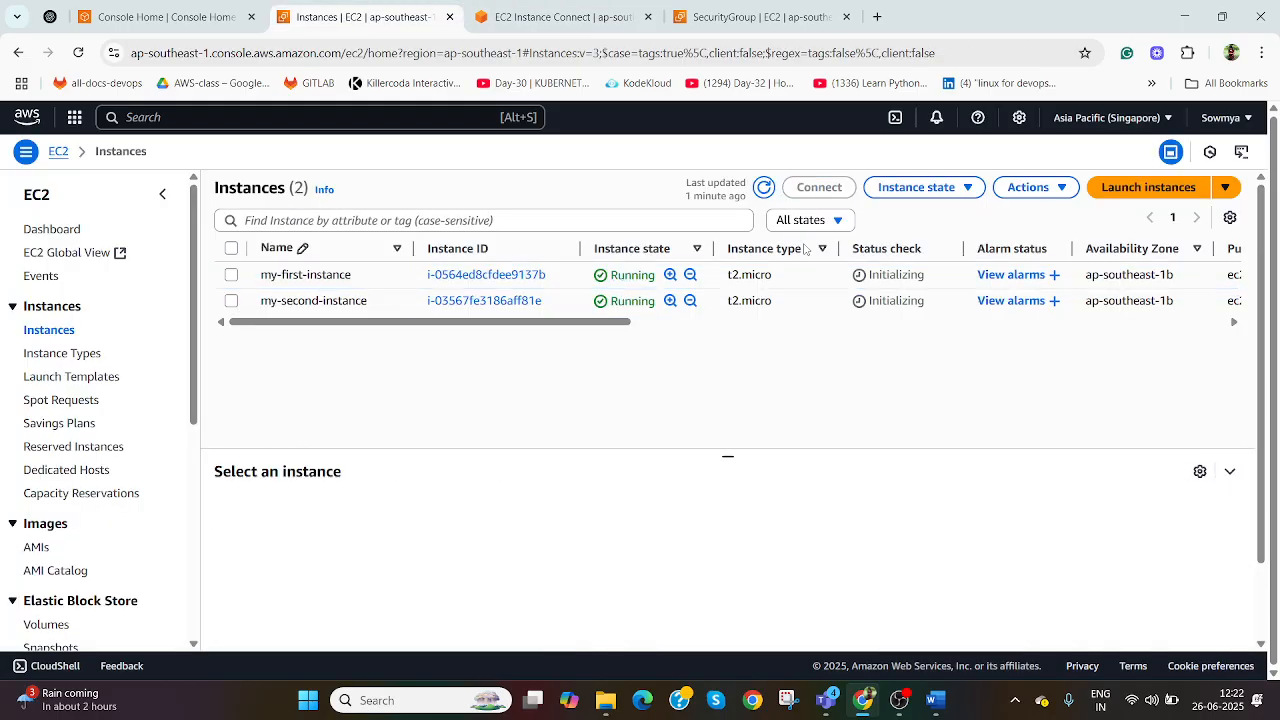
click(408, 300)
click(820, 190)
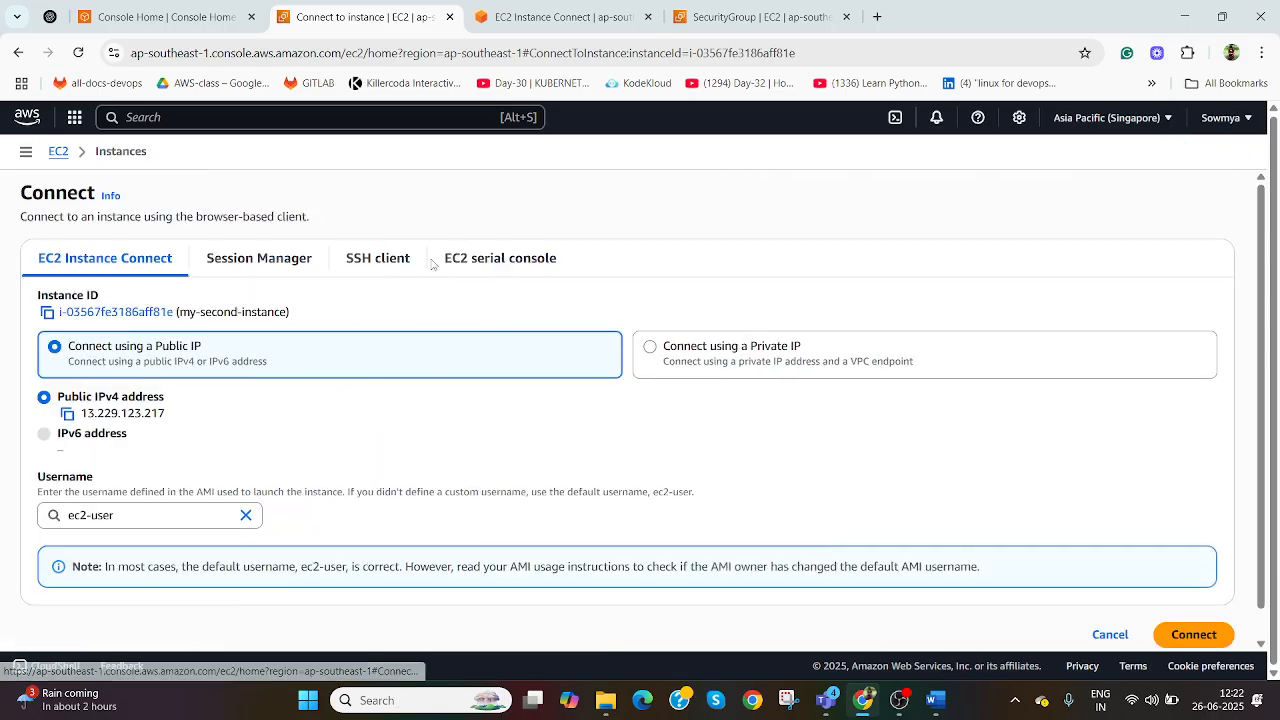
click(1191, 638)
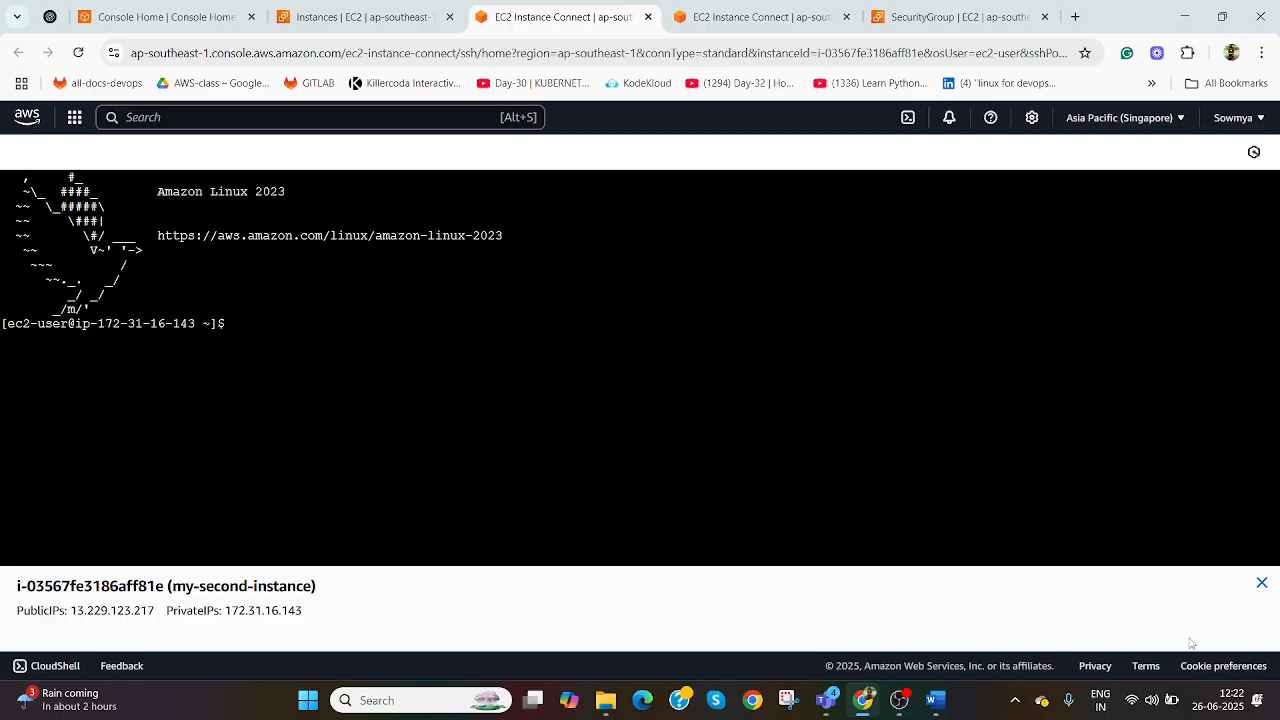
Run curl localhost in my-second-instance's terminal to test its Apache page
text(curl localhost)
key(Return)
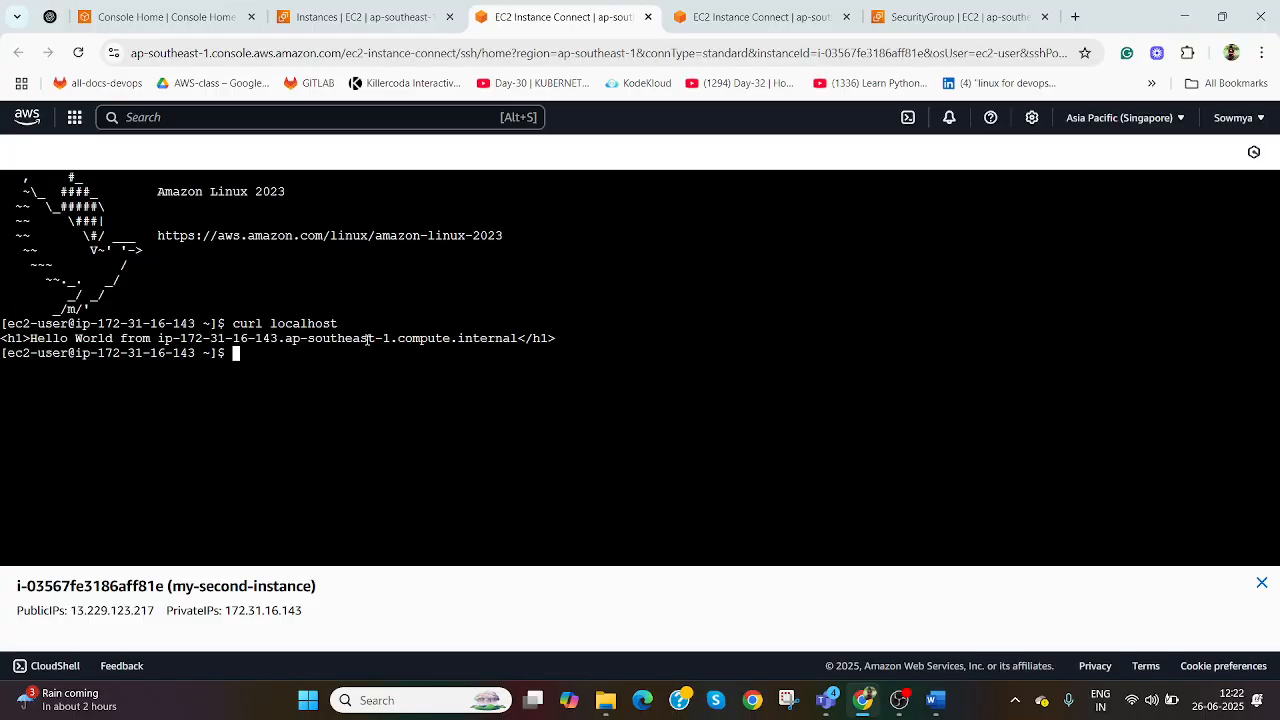
Copy my-second-instance's public IPv4 address, 13.229.123.217, from the instances list and open it in Microsoft Edge
drag(565, 340, 2, 341)
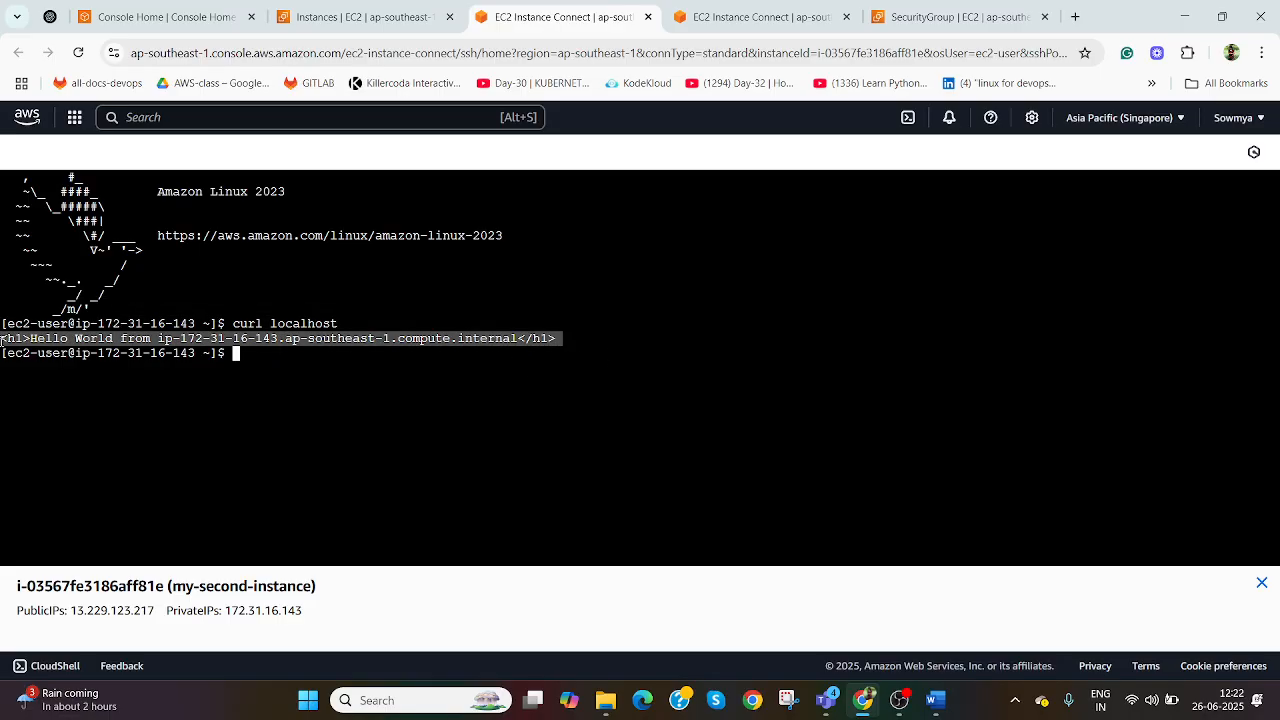
click(263, 358)
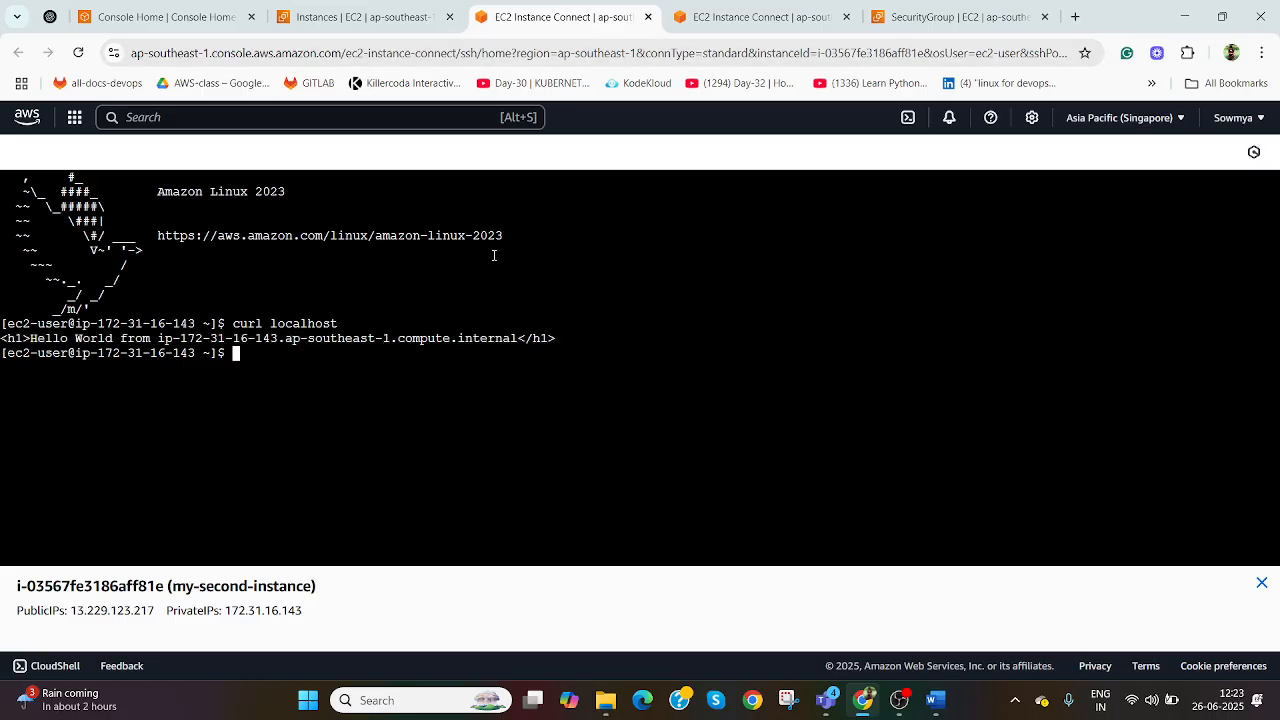
click(360, 17)
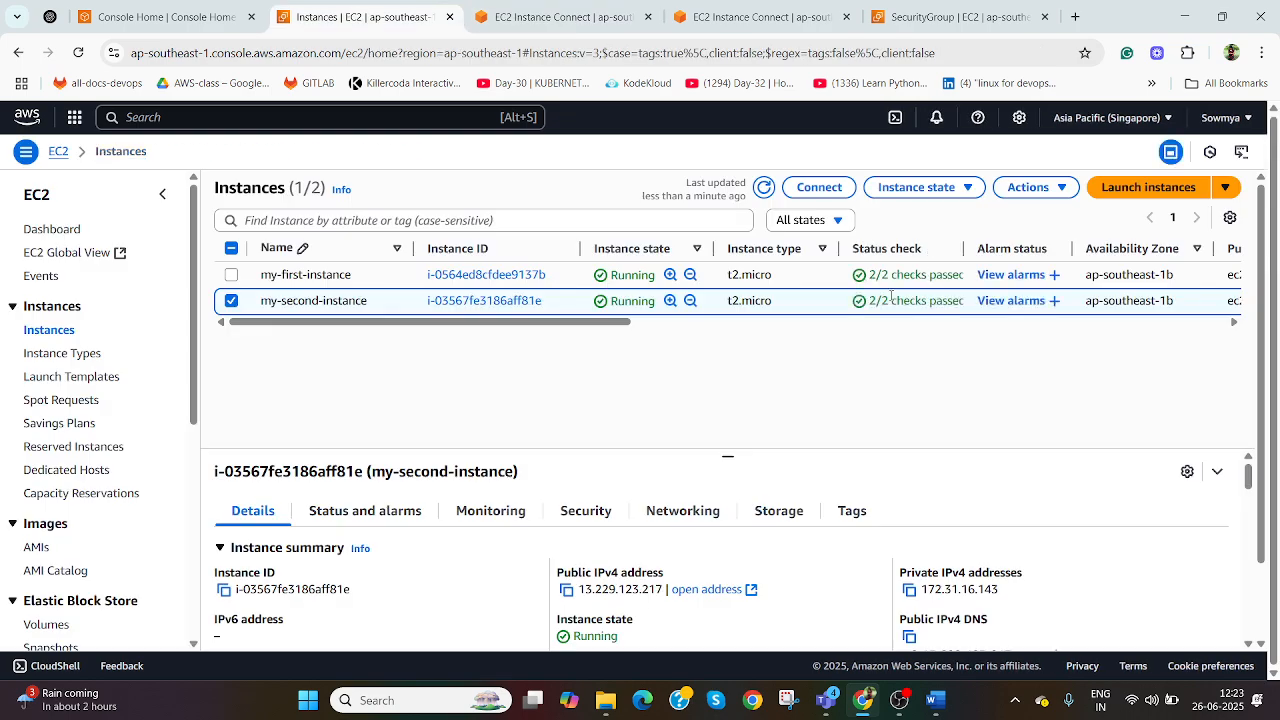
drag(588, 322, 360, 330)
click(567, 591)
click(643, 702)
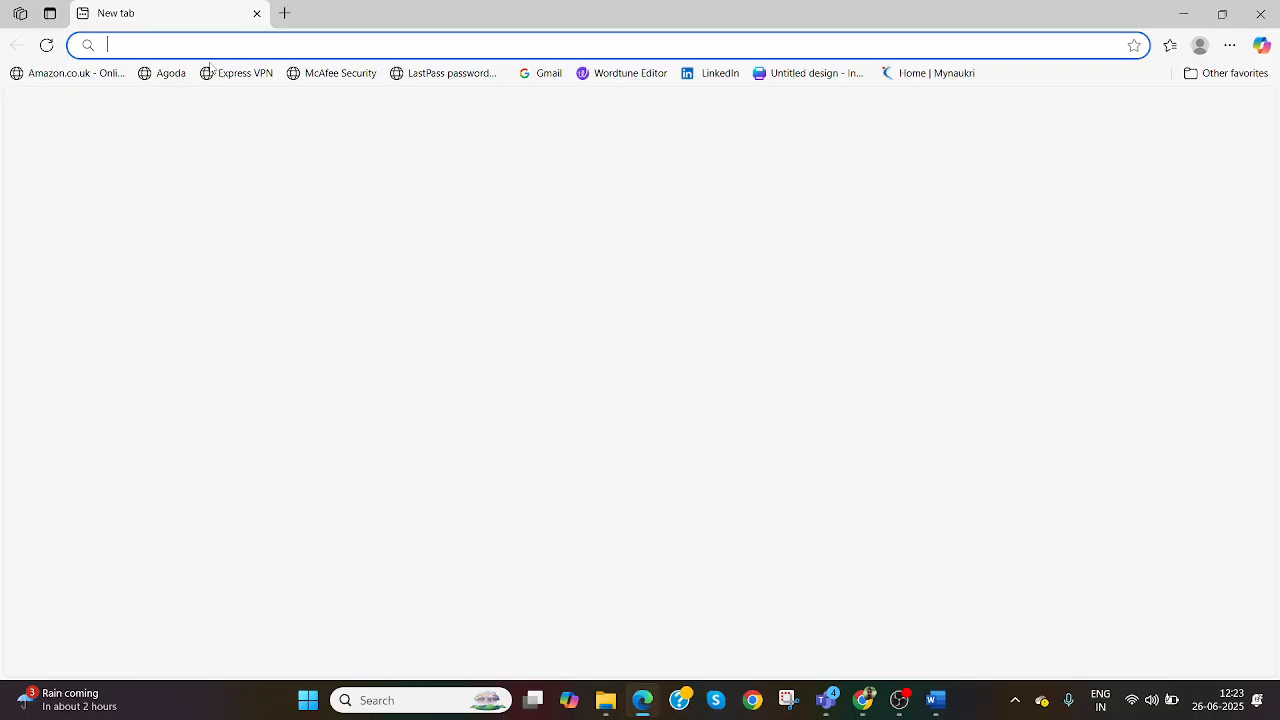
key(ctrl+v)
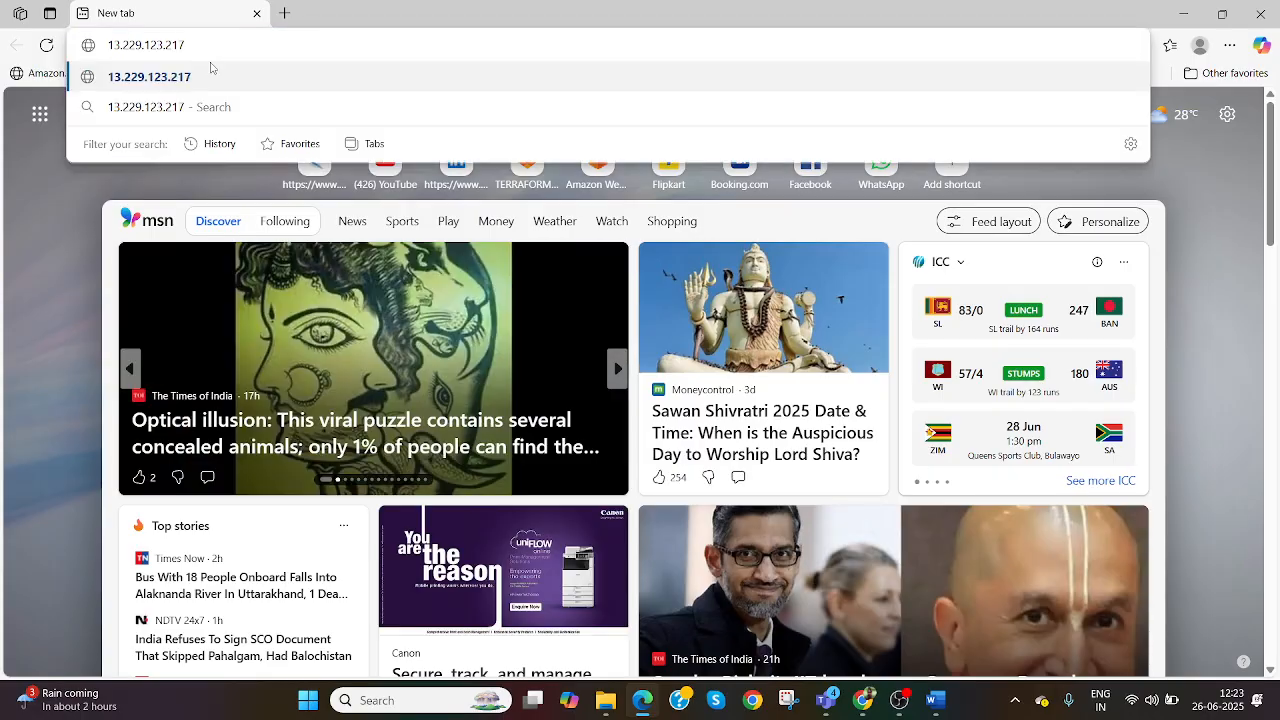
key(Return)
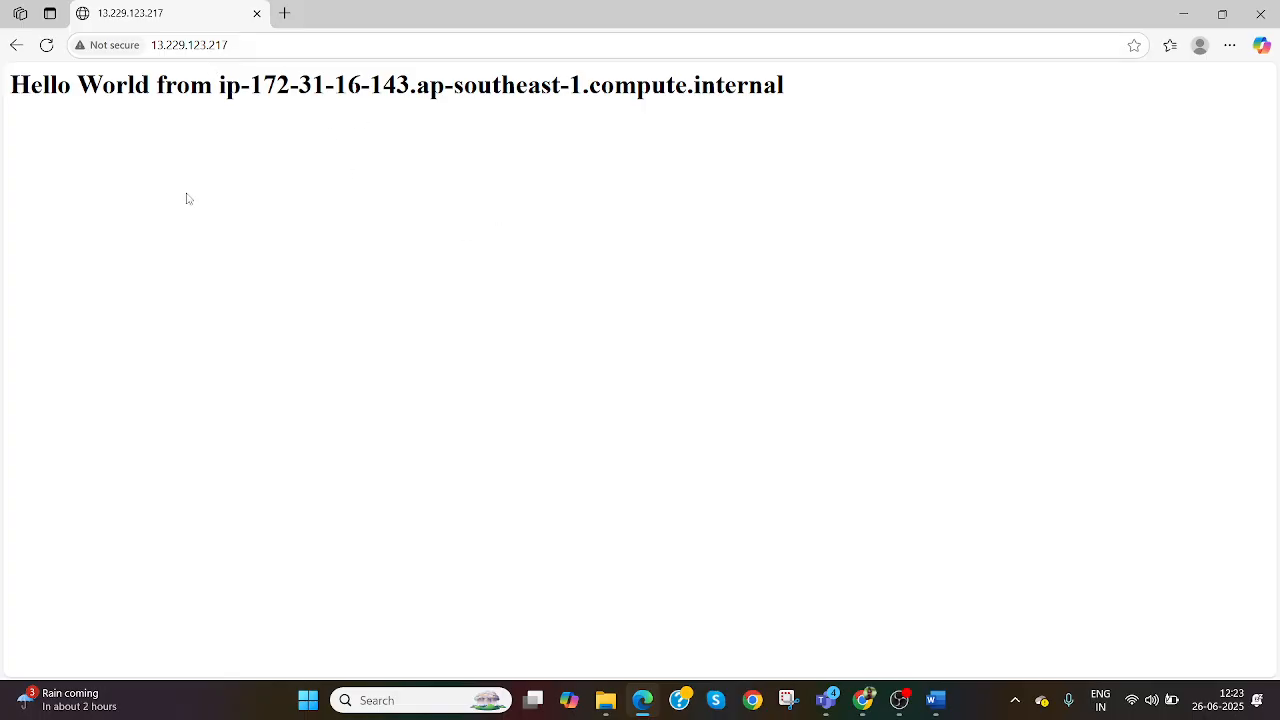
Examine the Hello World line on my-second-instance's page, especially the private IP in its hostname
drag(16, 85, 380, 178)
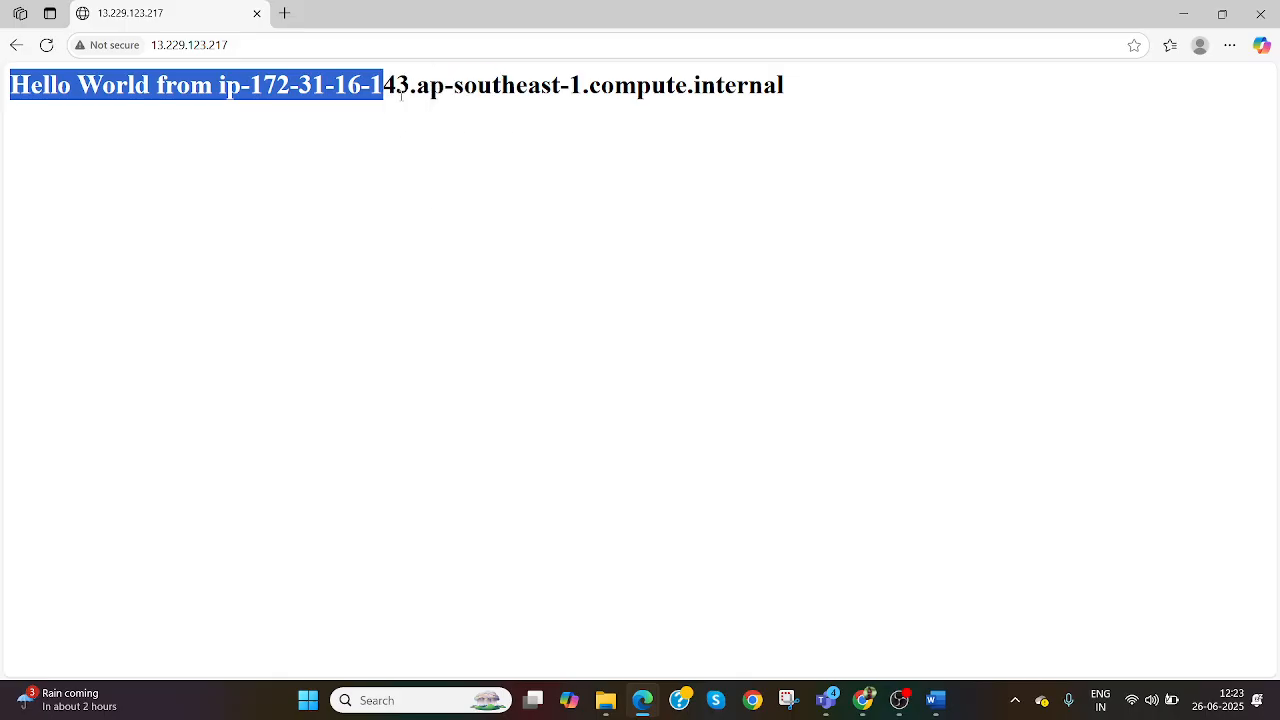
click(410, 140)
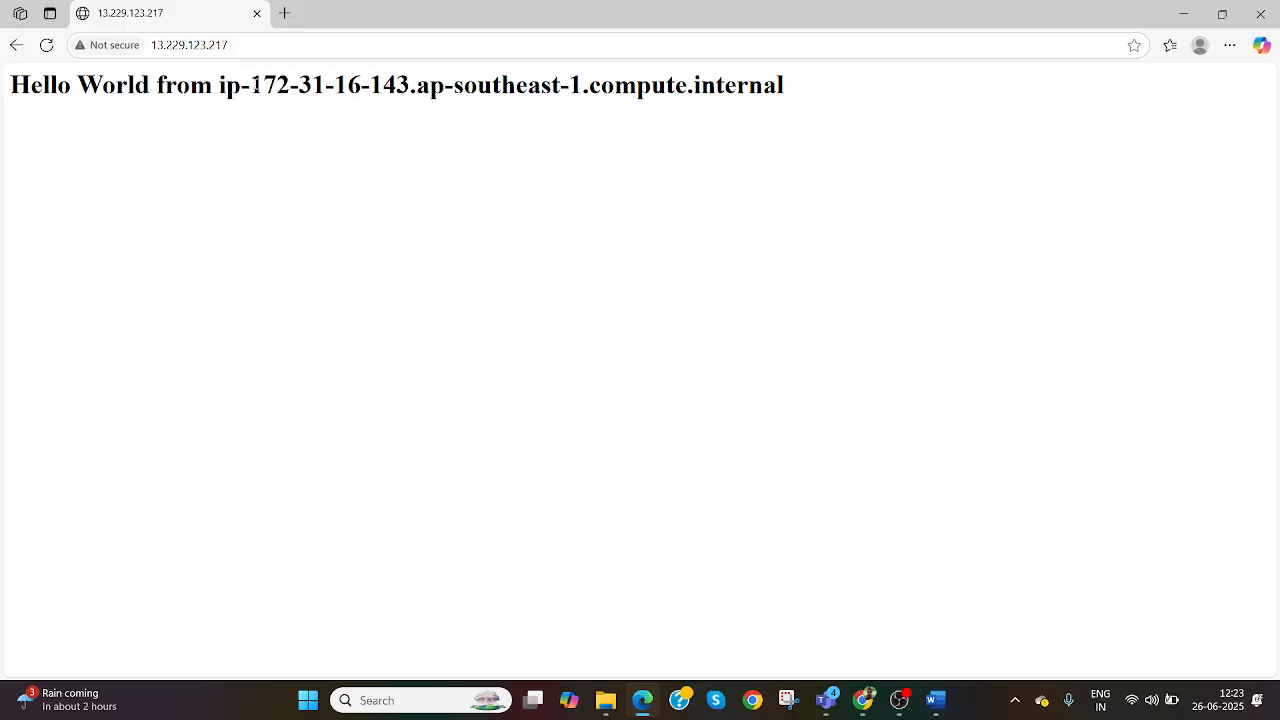
drag(252, 85, 412, 106)
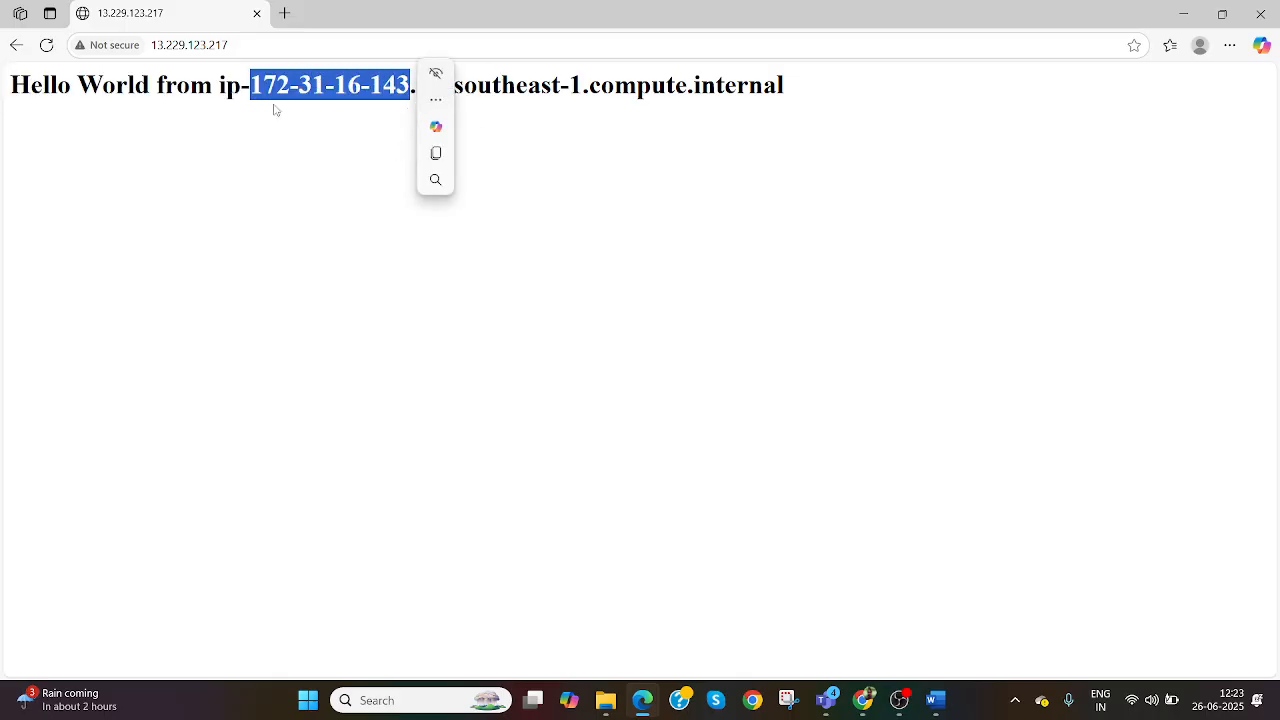
key(ctrl+c)
Switch to the AWS console, copy my-first-instance's public IPv4 address, 13.229.129.255, and open it in a new Edge browser tab
key(alt+Tab)
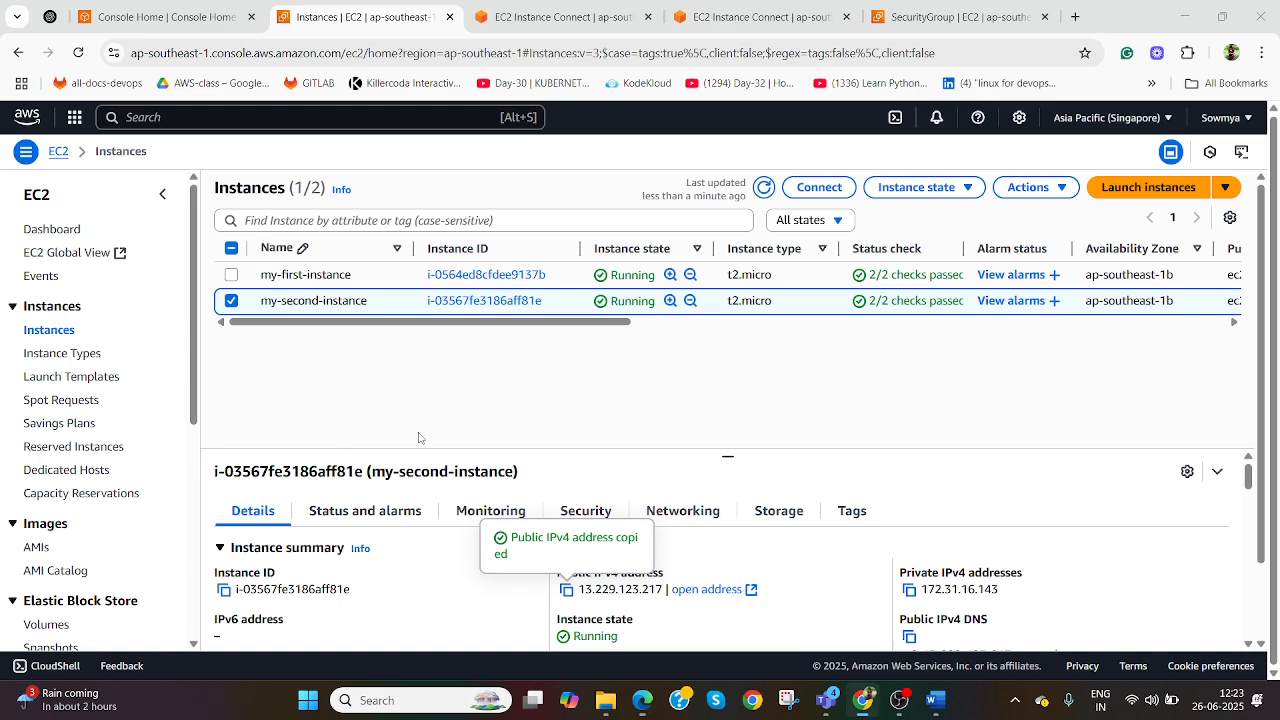
click(231, 301)
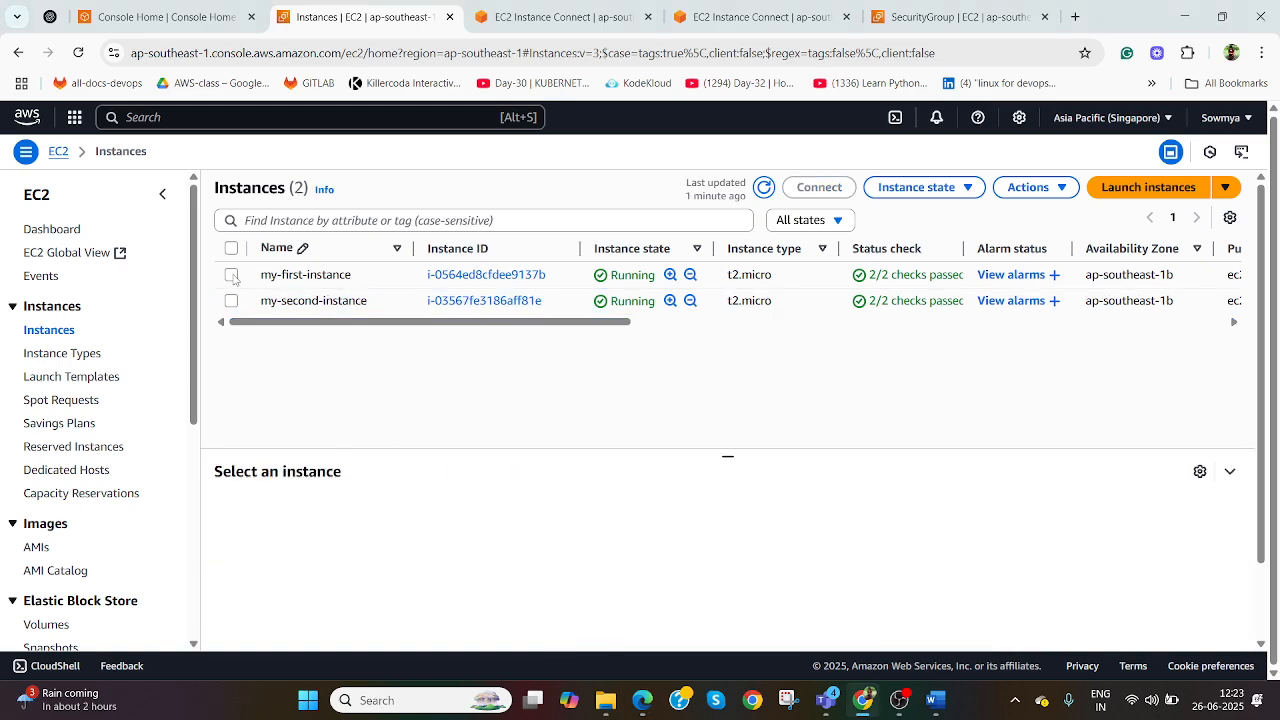
click(231, 275)
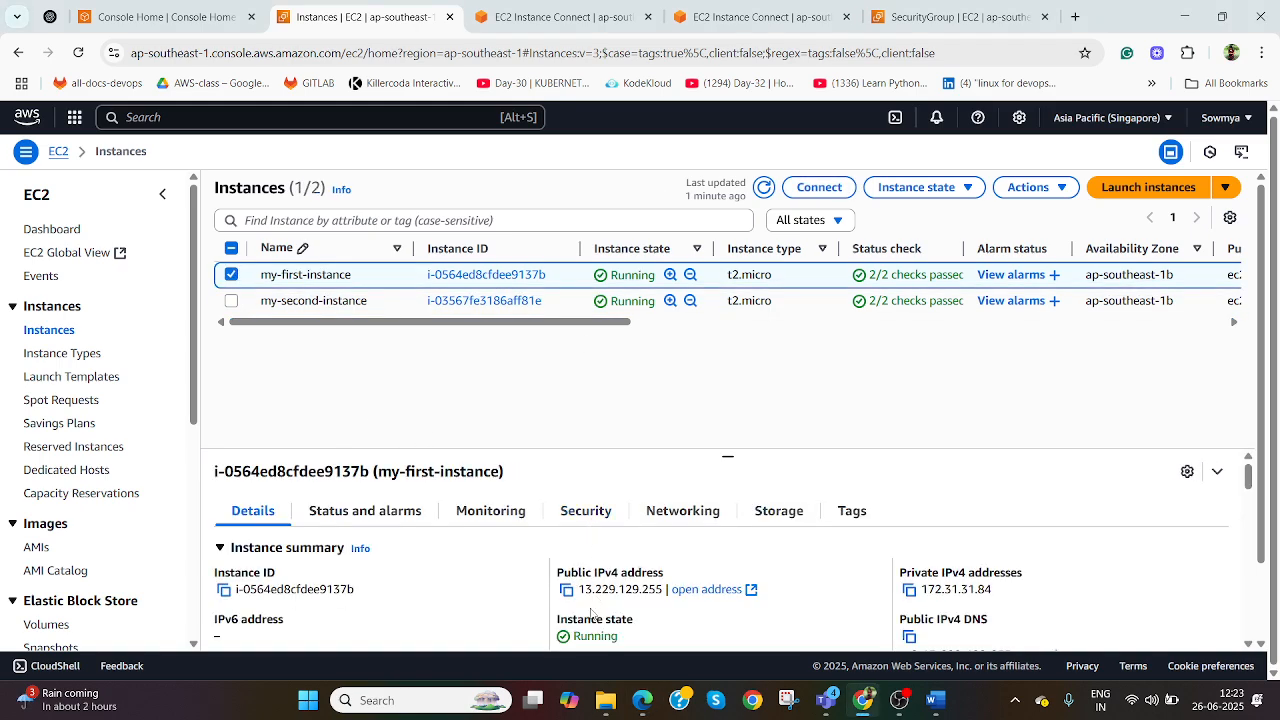
click(566, 590)
key(alt+Tab)
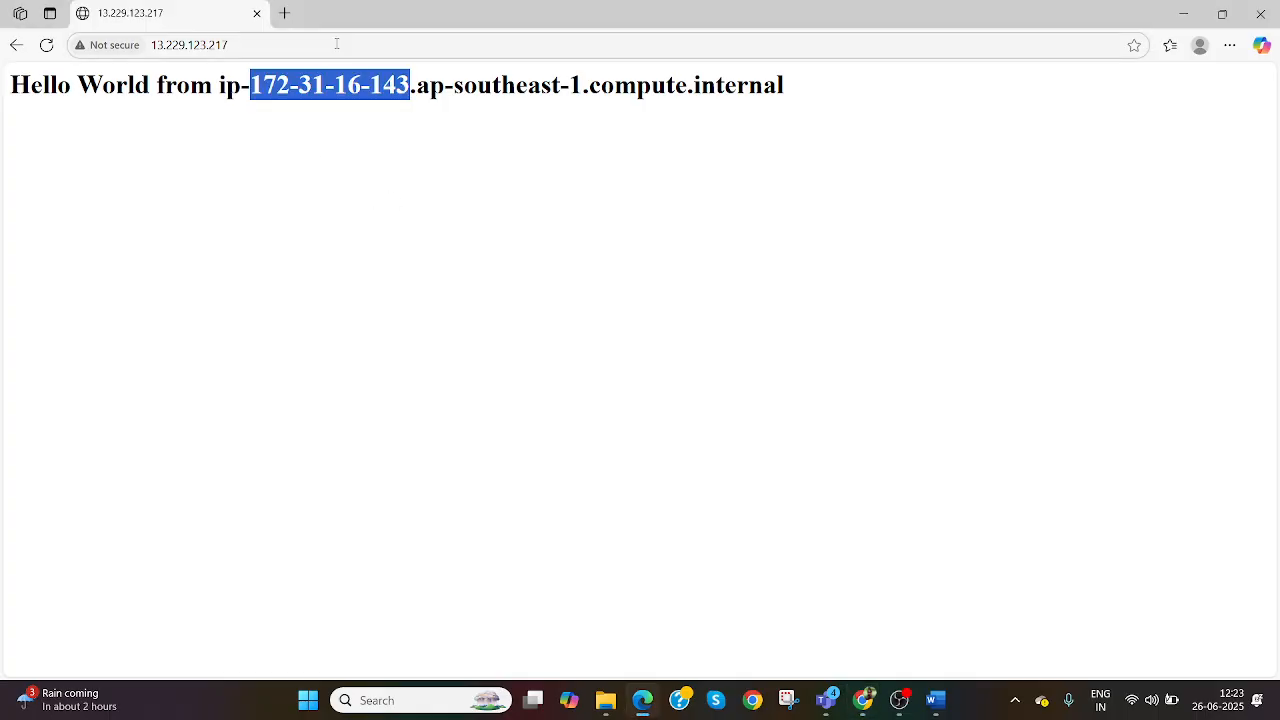
click(286, 14)
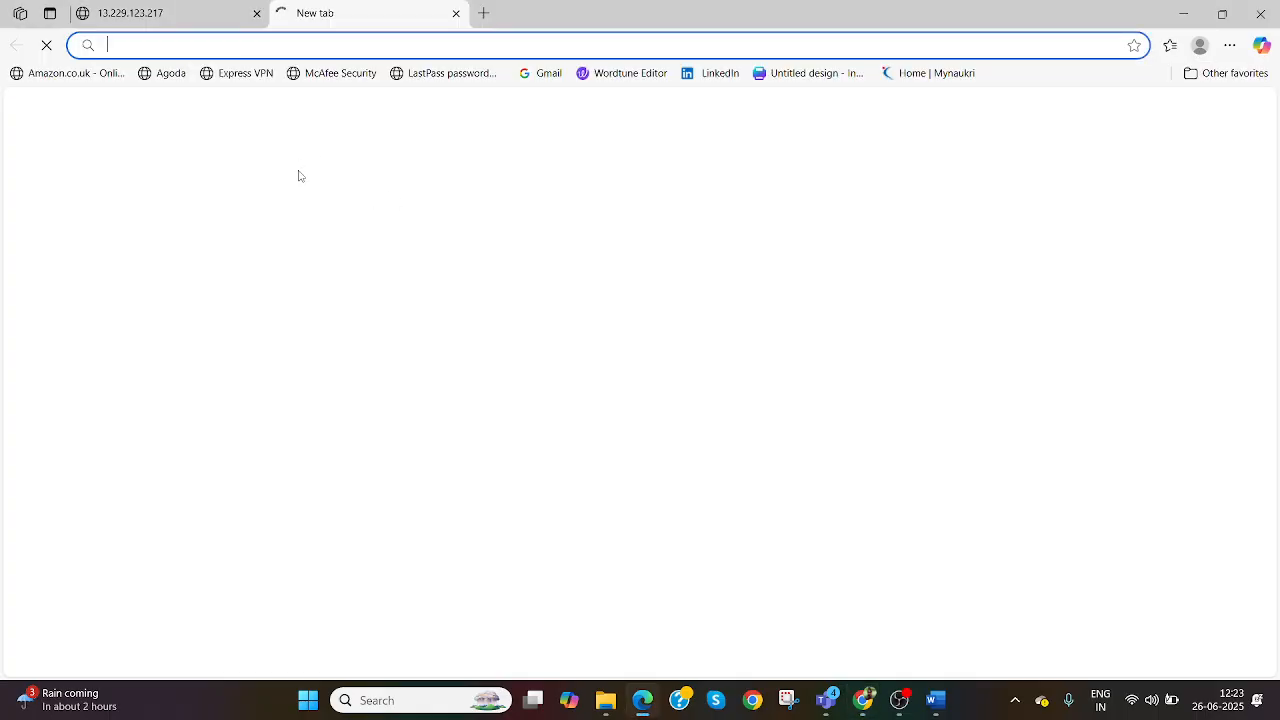
key(ctrl+v)
key(Return)
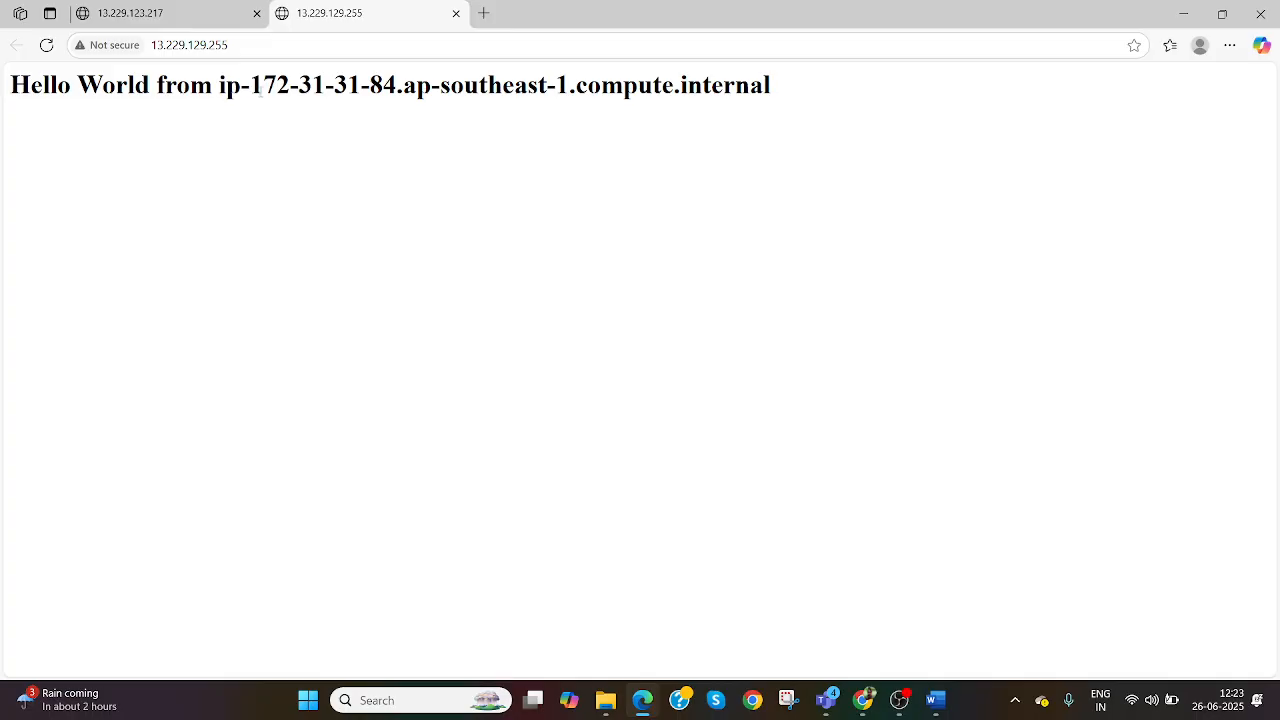
Compare the Hello World pages of both instances, checking the private IP in each hostname
drag(251, 88, 404, 88)
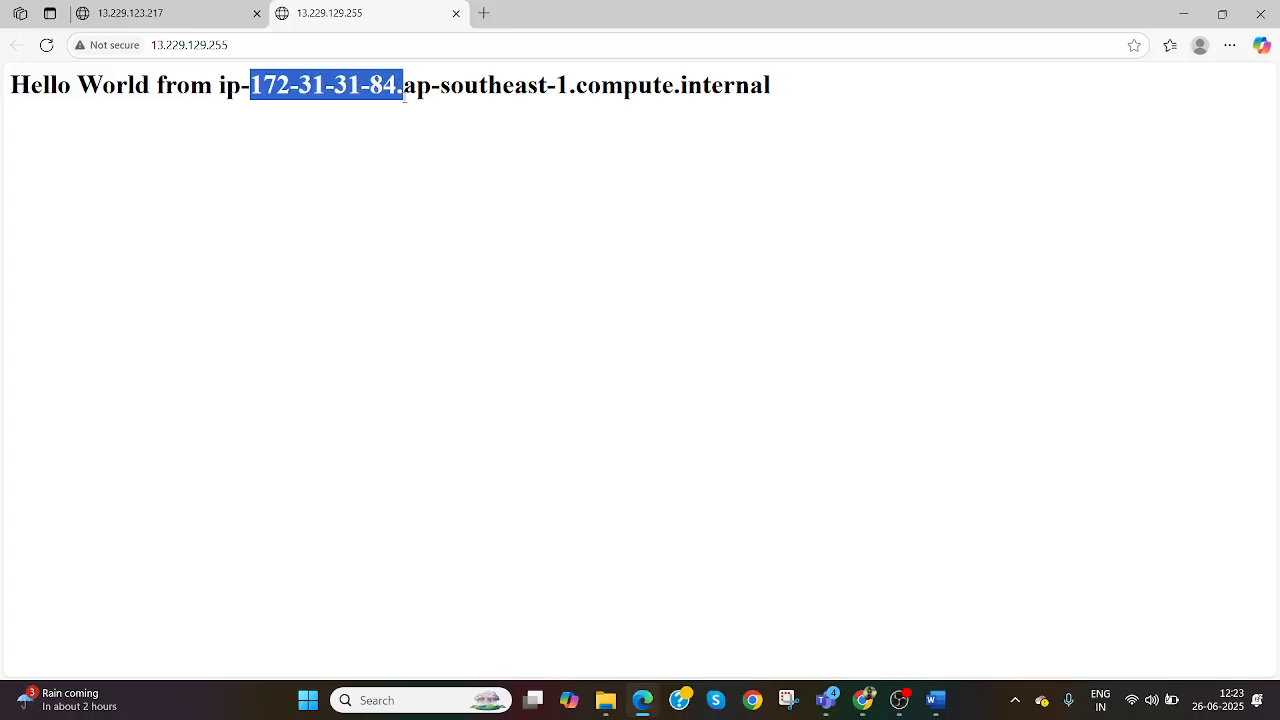
key(ctrl+Tab)
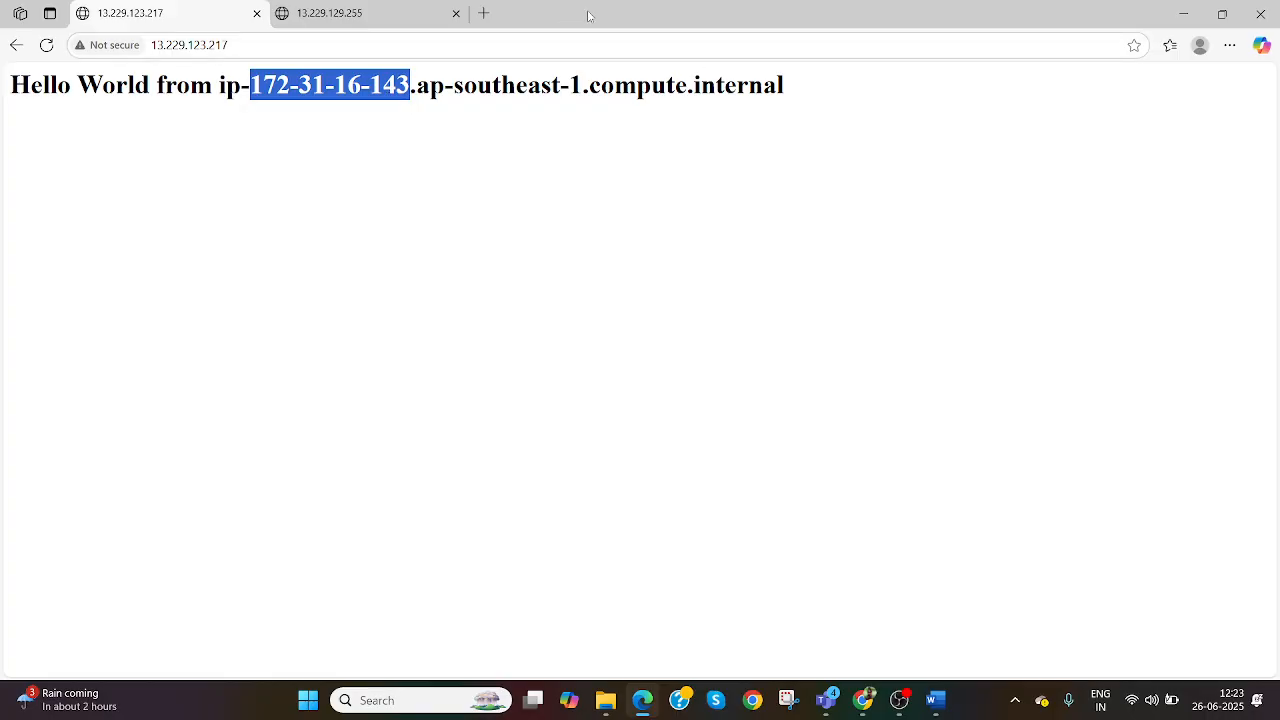
click(259, 219)
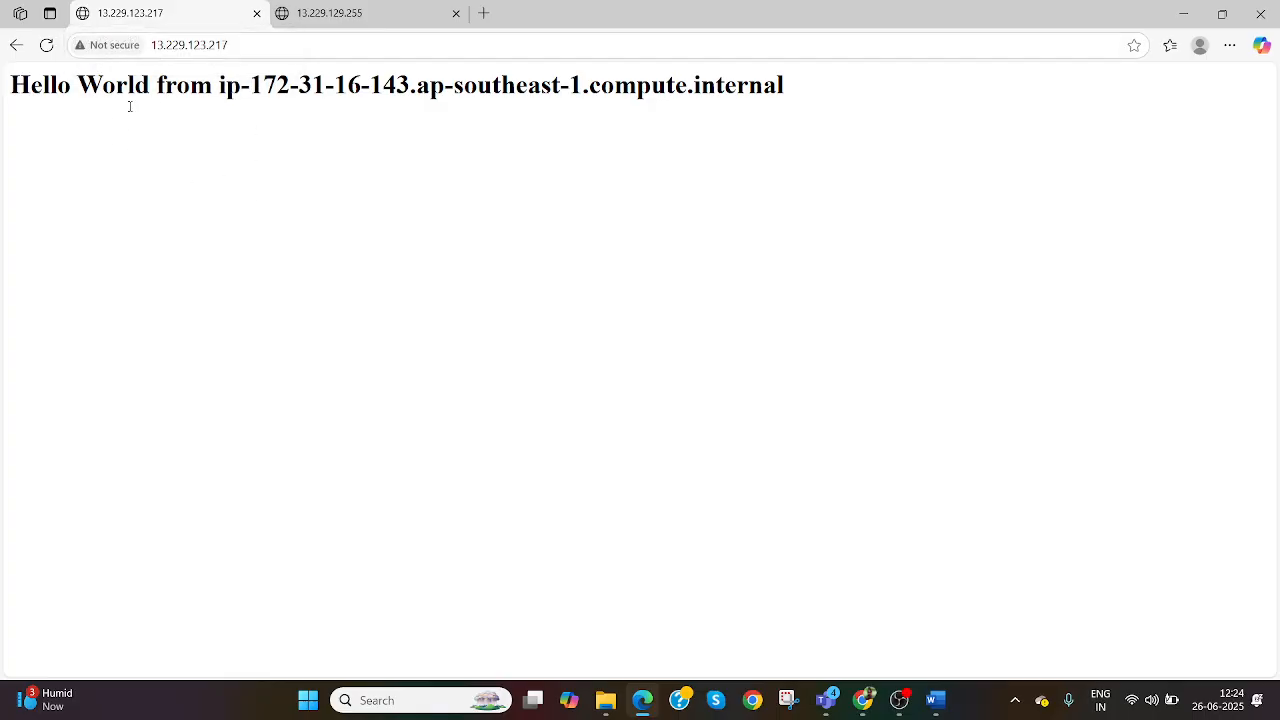
drag(14, 92, 868, 126)
click(125, 181)
click(345, 14)
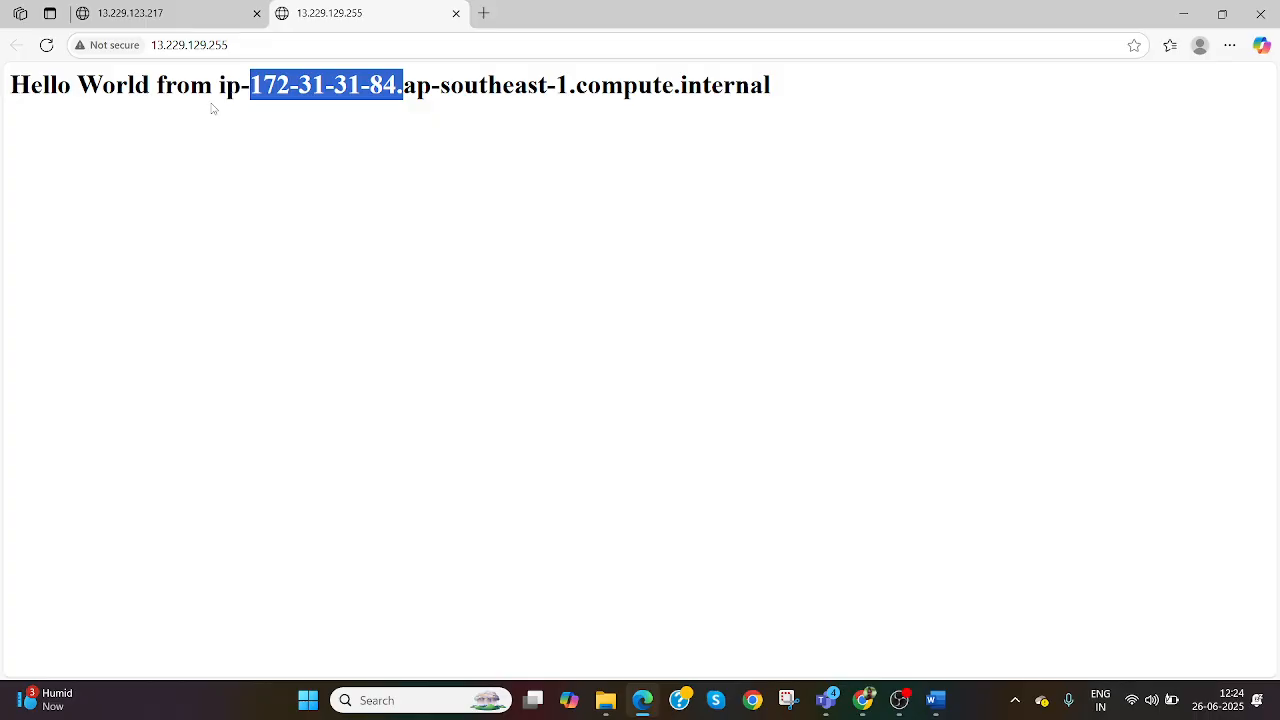
Reload the Hello World pages at 13.229.123.217 and 13.229.129.255 repeatedly, alternating between them
click(153, 16)
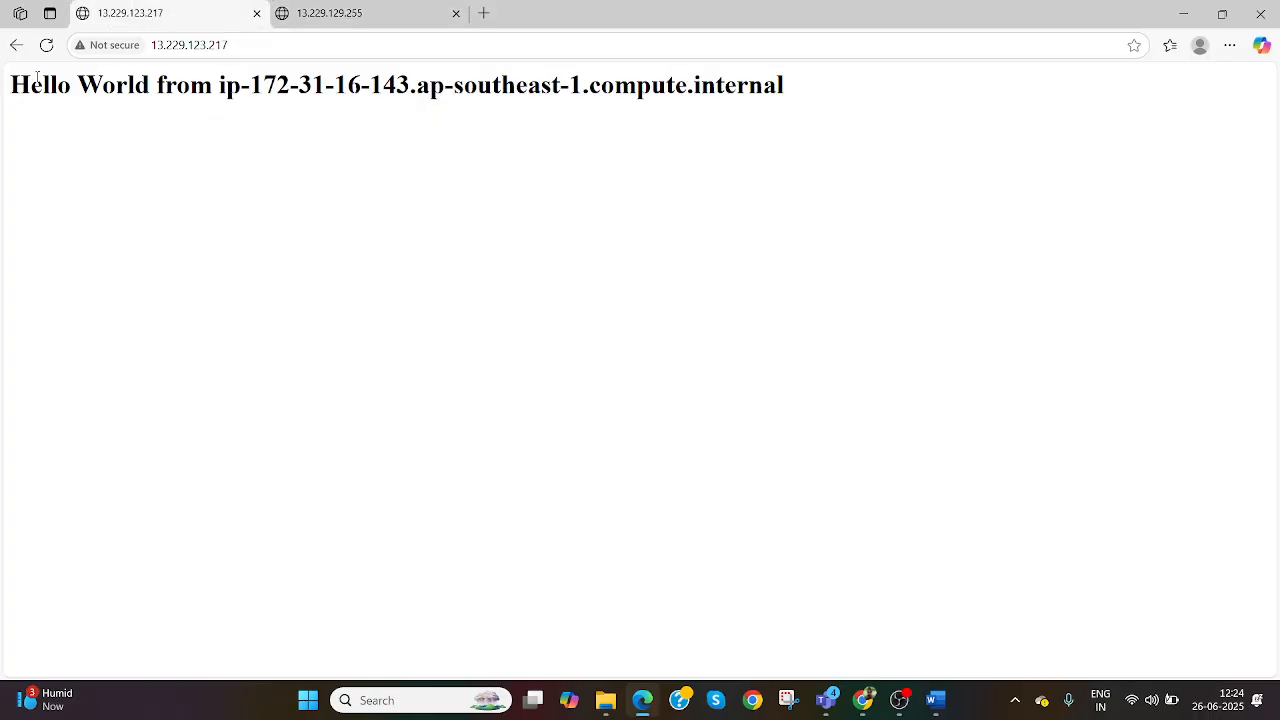
click(46, 47)
click(330, 14)
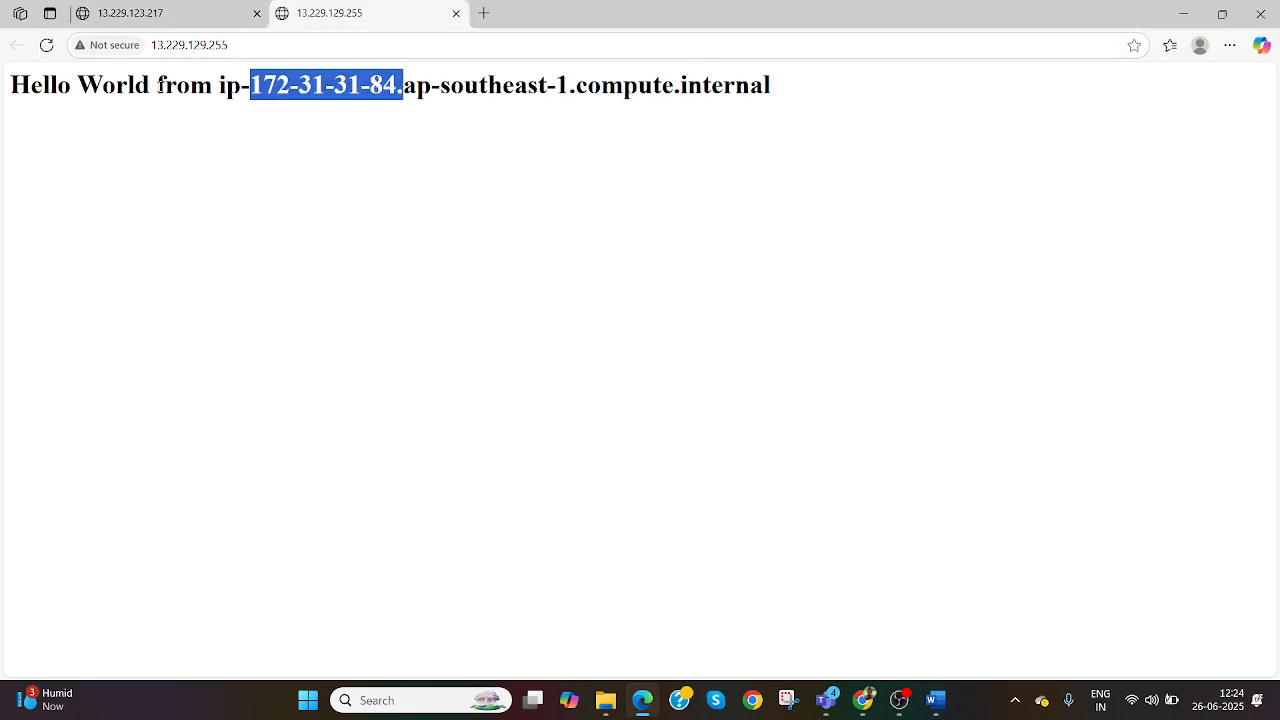
click(46, 45)
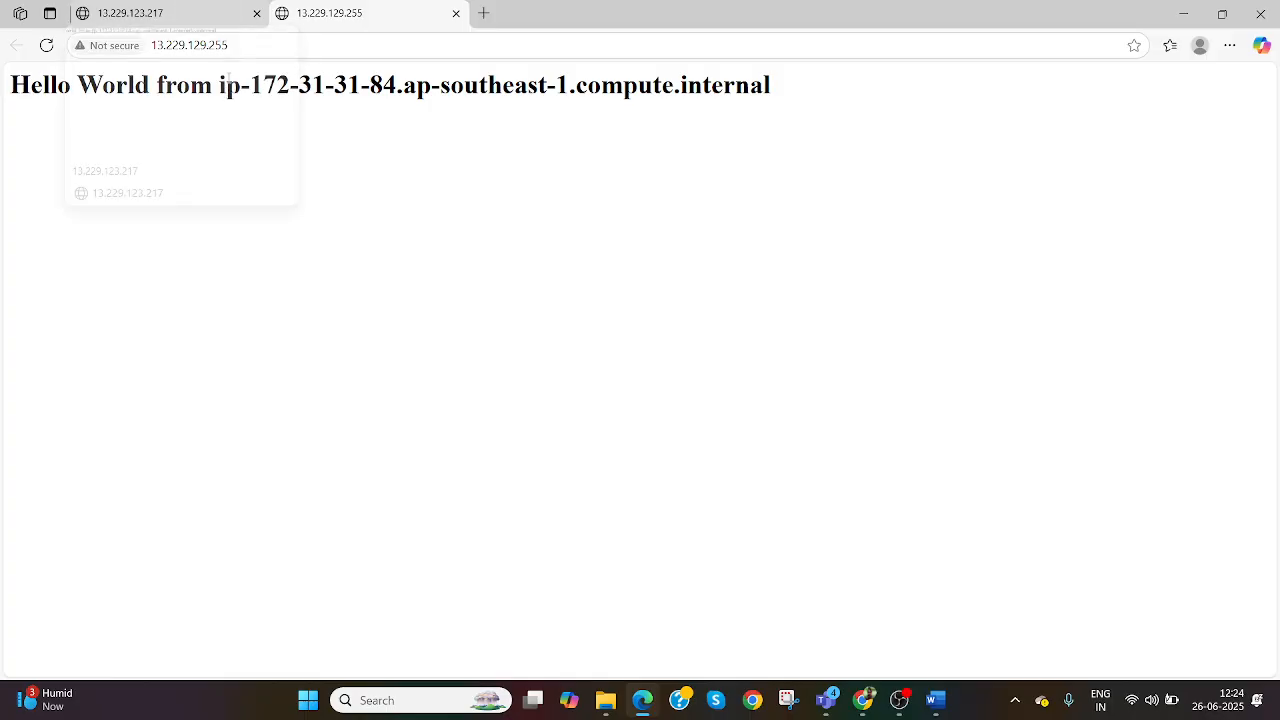
click(190, 18)
click(46, 46)
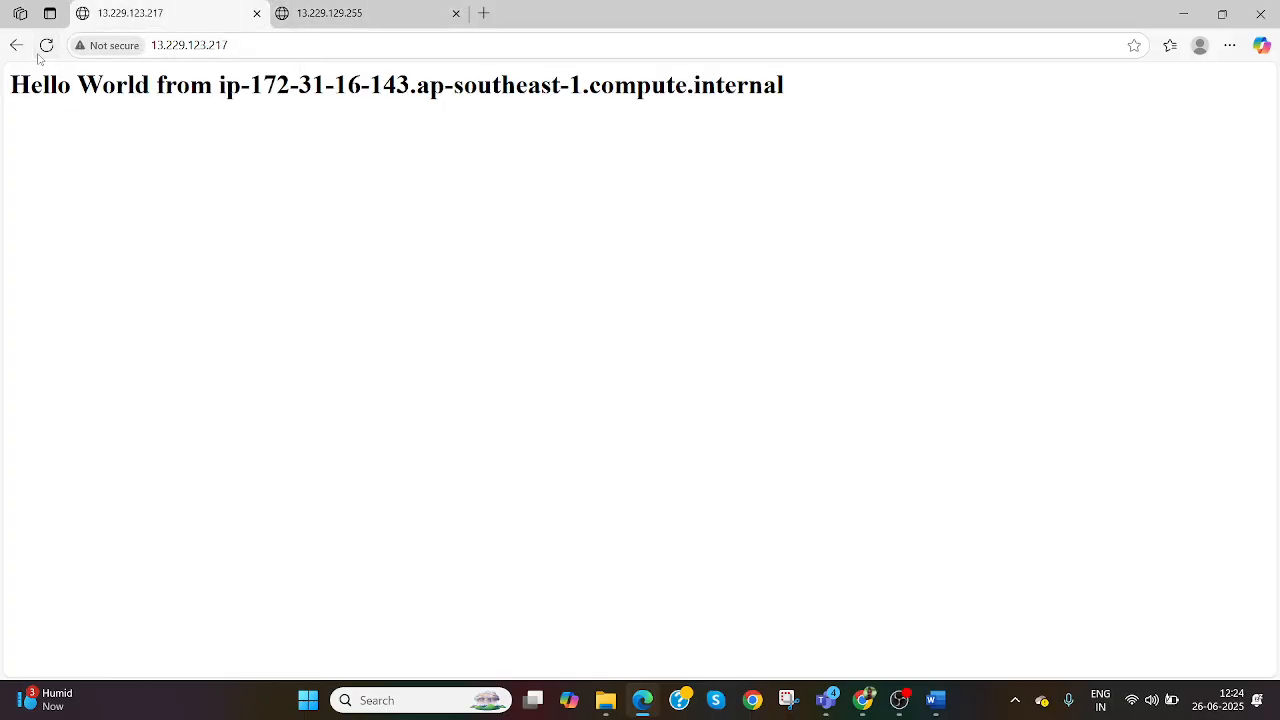
click(50, 53)
click(47, 46)
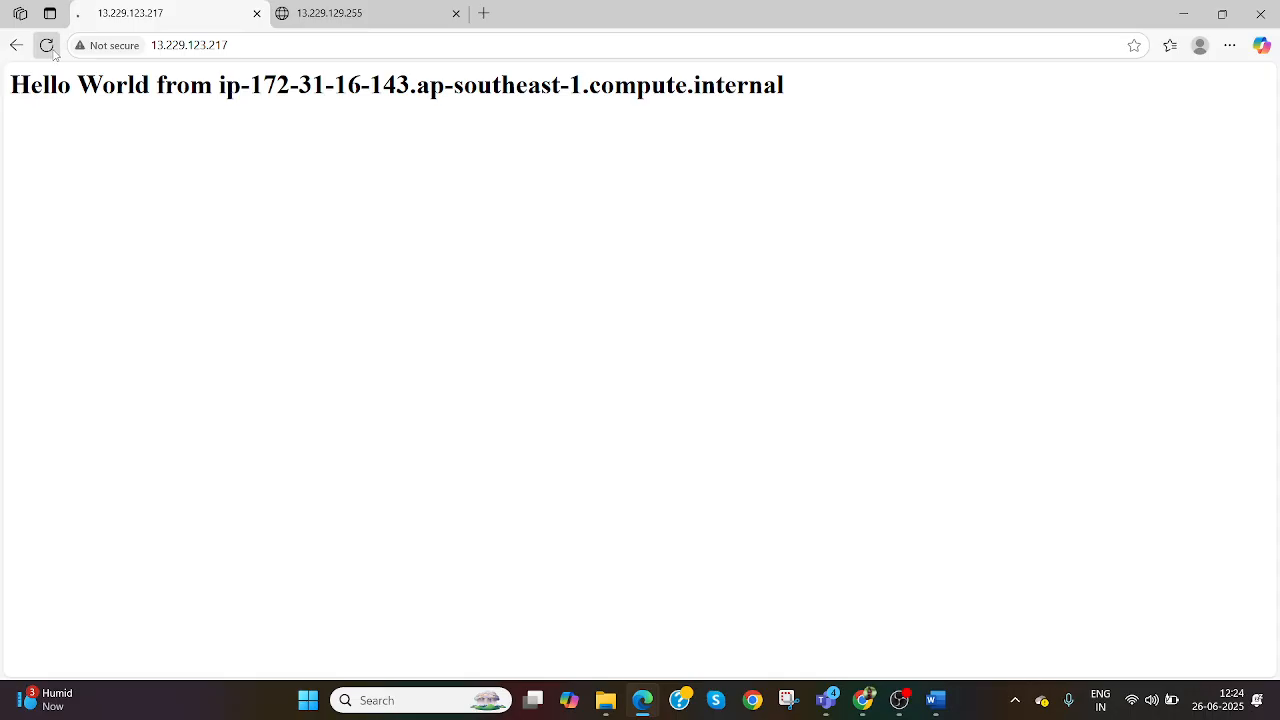
key(ctrl+Tab)
click(46, 50)
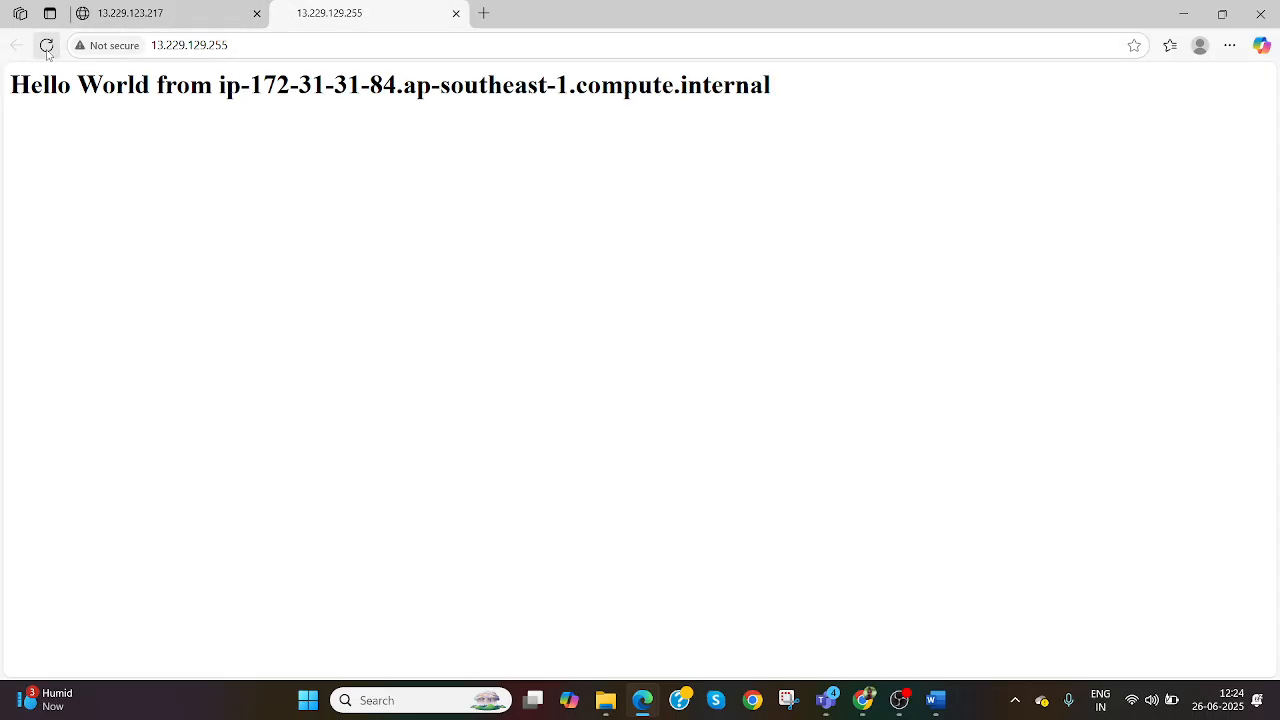
click(47, 51)
click(47, 51)
click(51, 51)
click(49, 50)
click(47, 52)
click(48, 50)
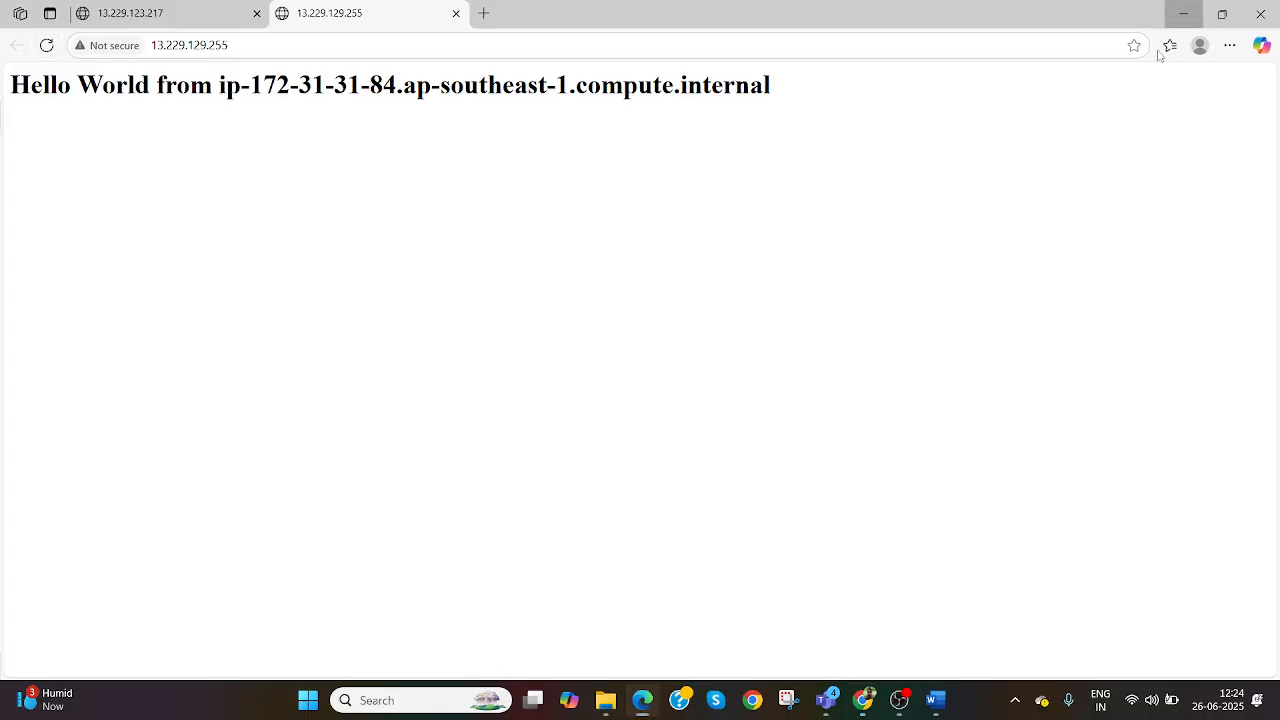
Switch back to the AWS console and look through my-first-instance's CloudWatch monitoring graphs
click(1183, 13)
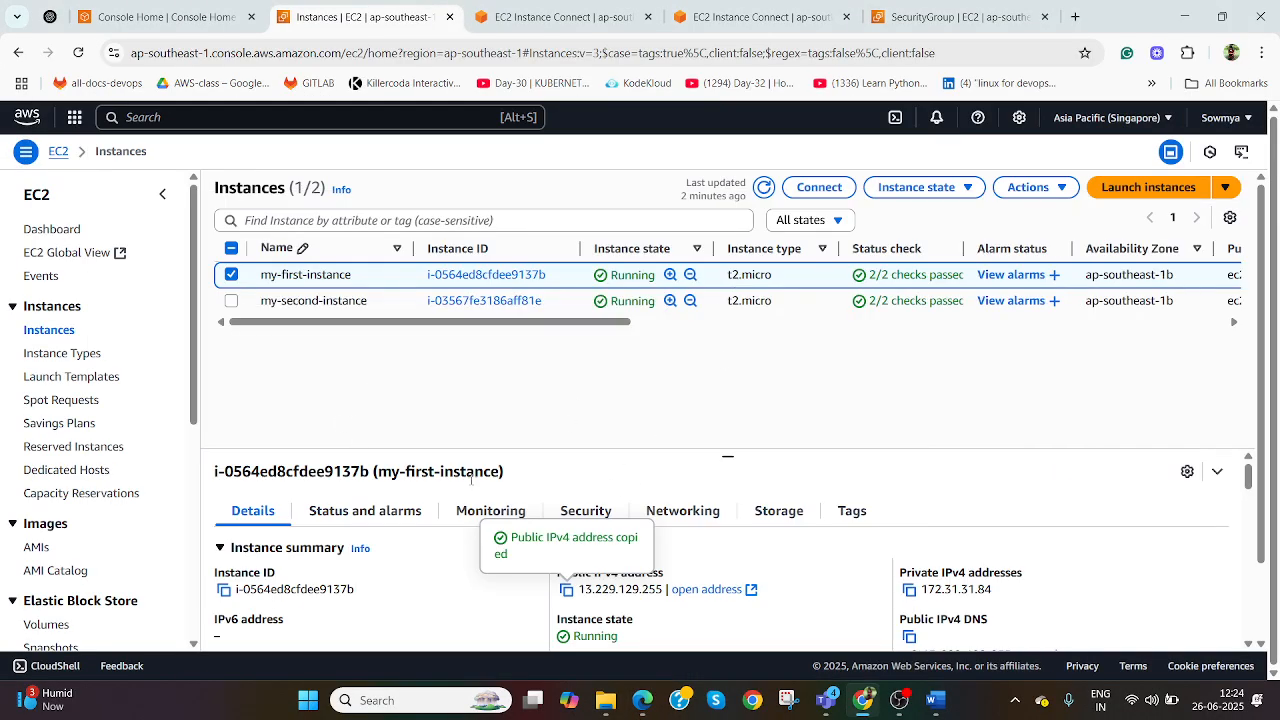
click(491, 510)
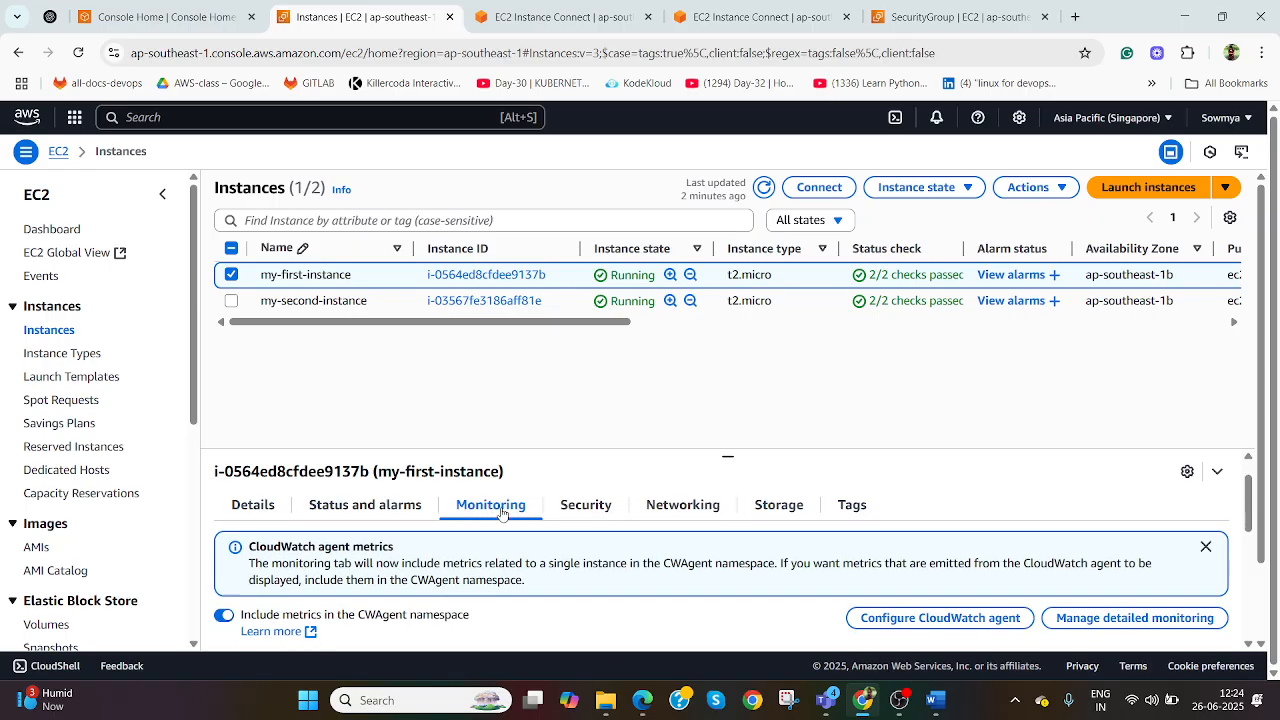
scroll(502, 514, down, 5)
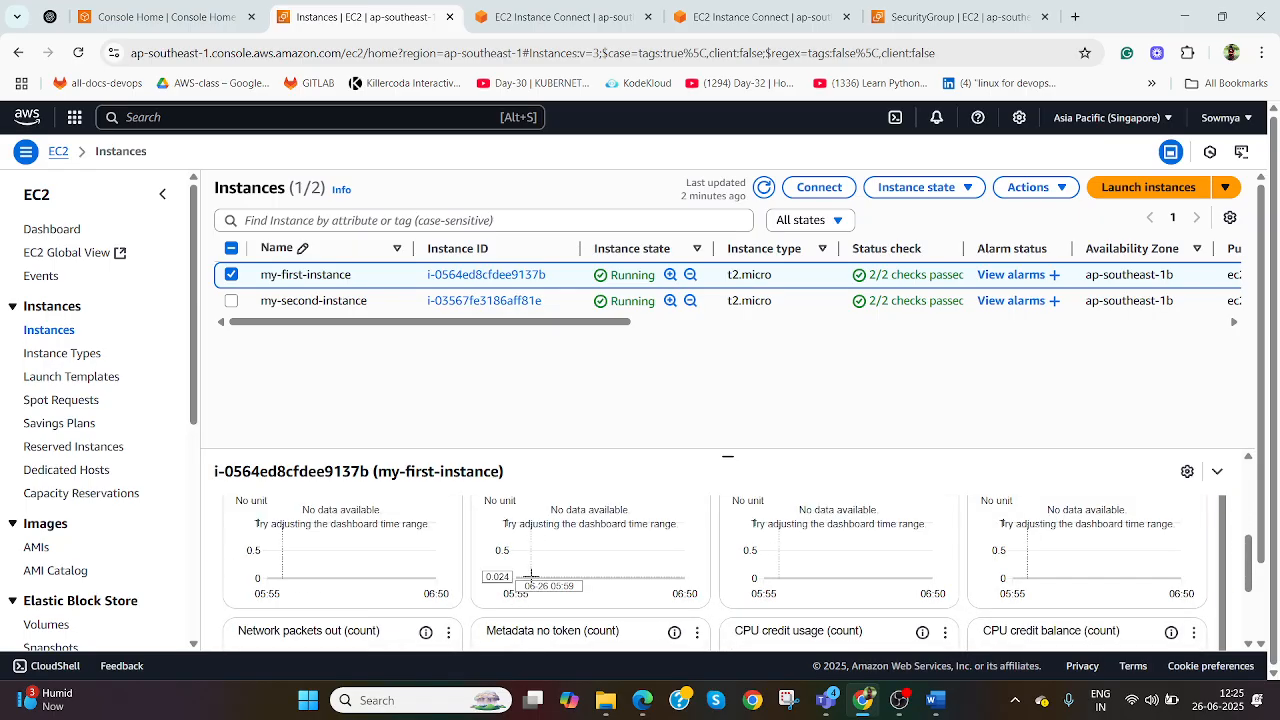
scroll(466, 584, down, 2)
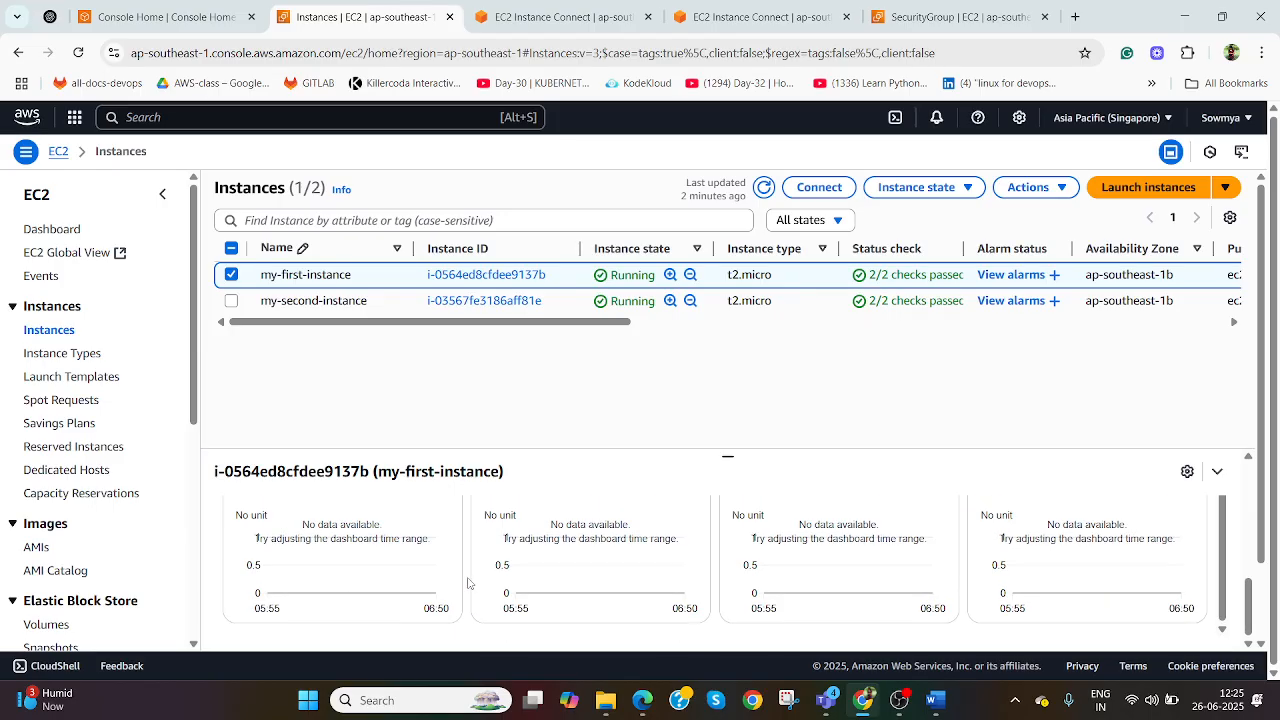
scroll(470, 584, up, 7)
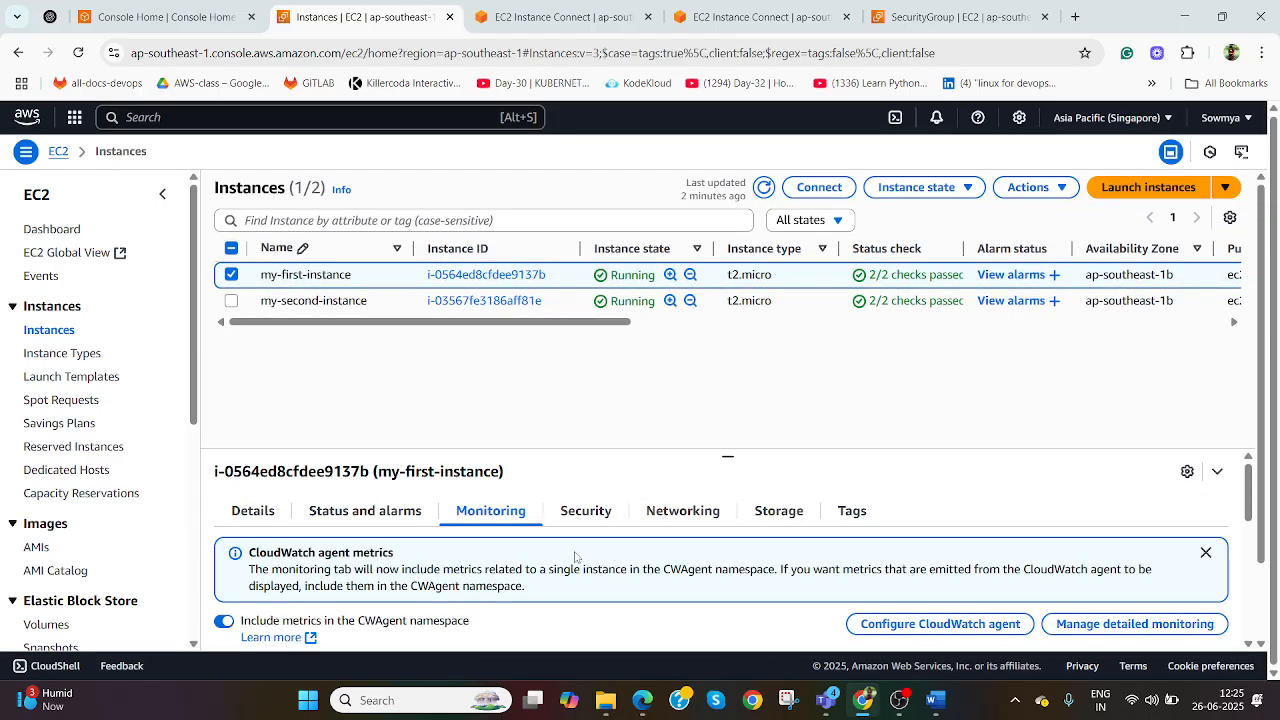
Refresh the instances list and recheck my-first-instance's CPU, network and credit graphs
click(764, 187)
scroll(323, 441, down, 1)
scroll(484, 567, down, 3)
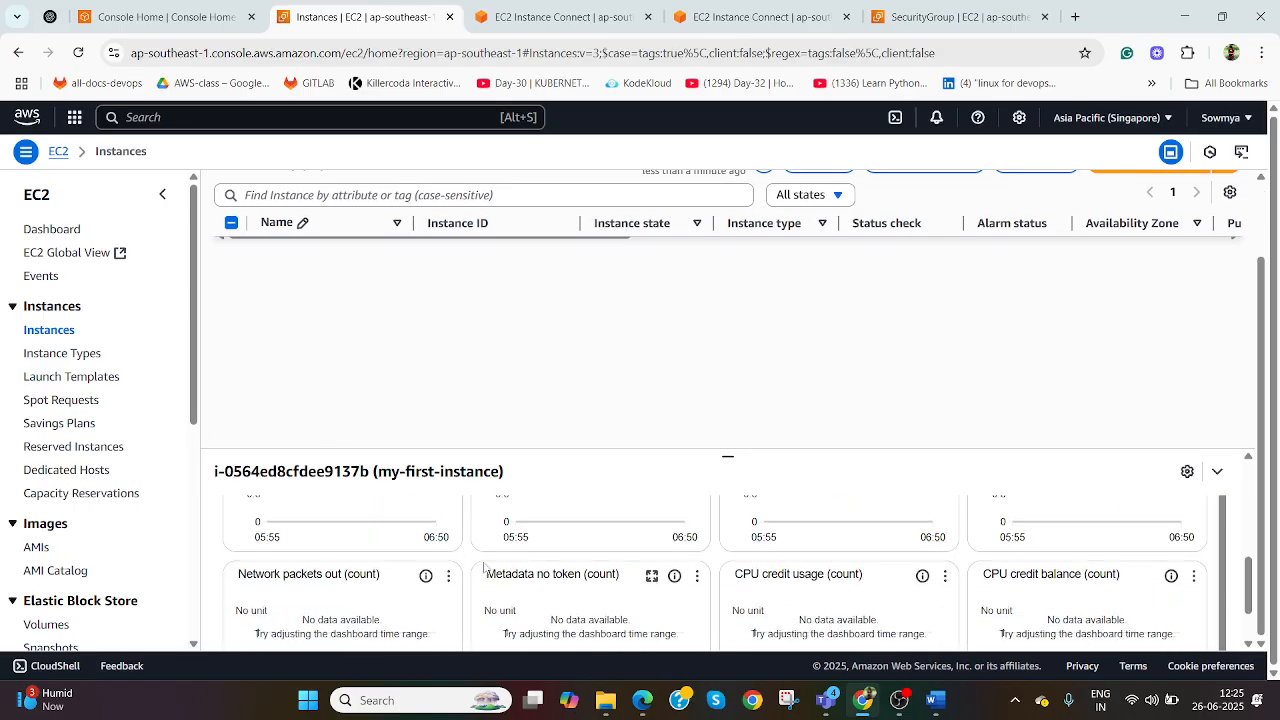
scroll(484, 567, up, 3)
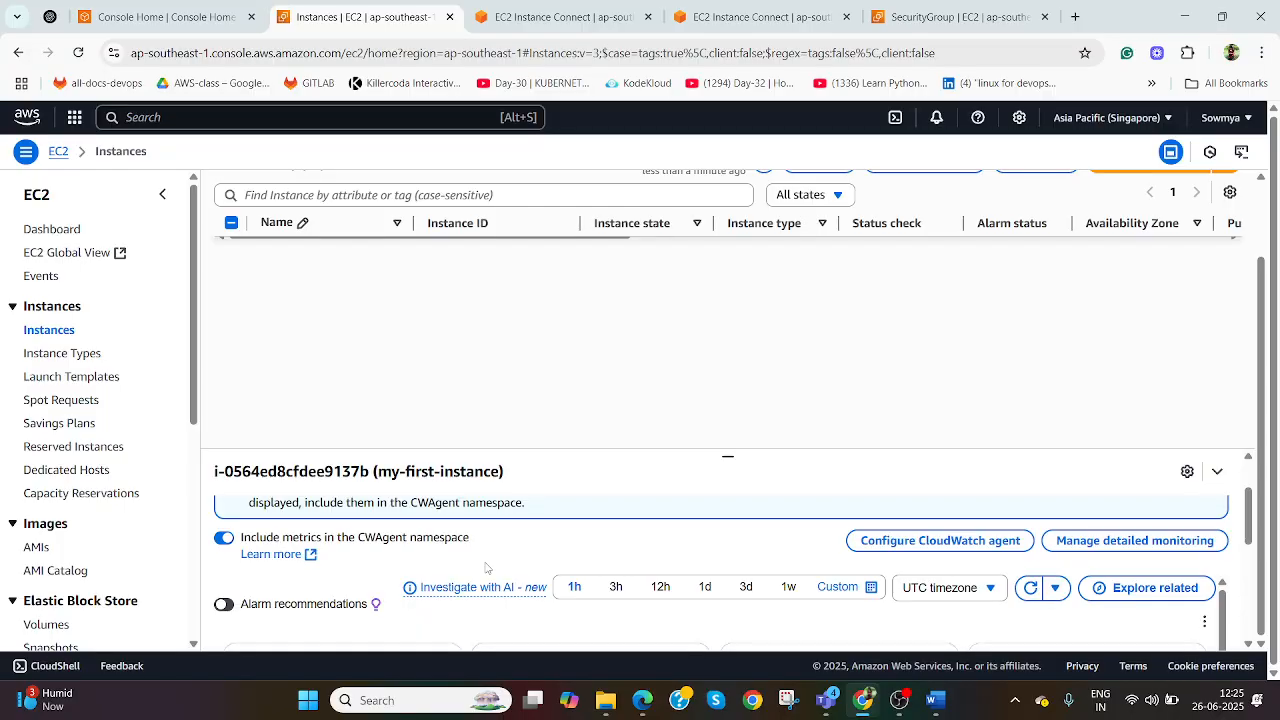
scroll(486, 567, down, 3)
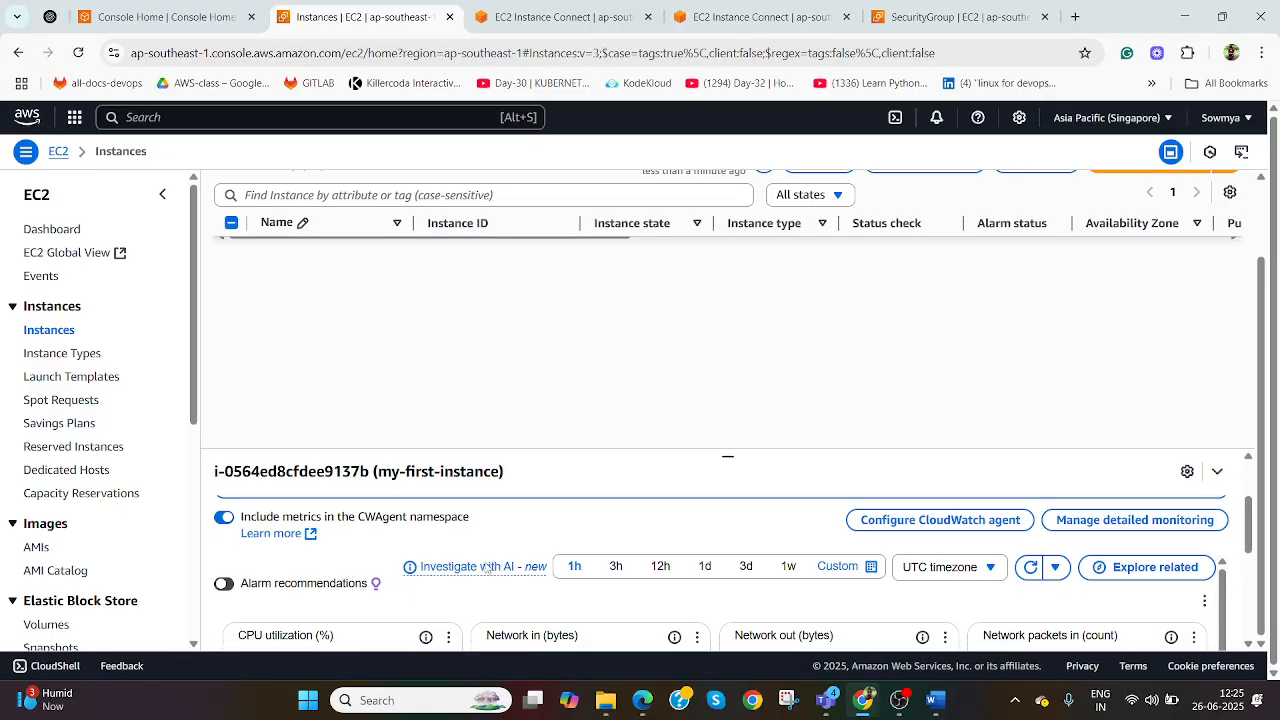
scroll(812, 598, down, 2)
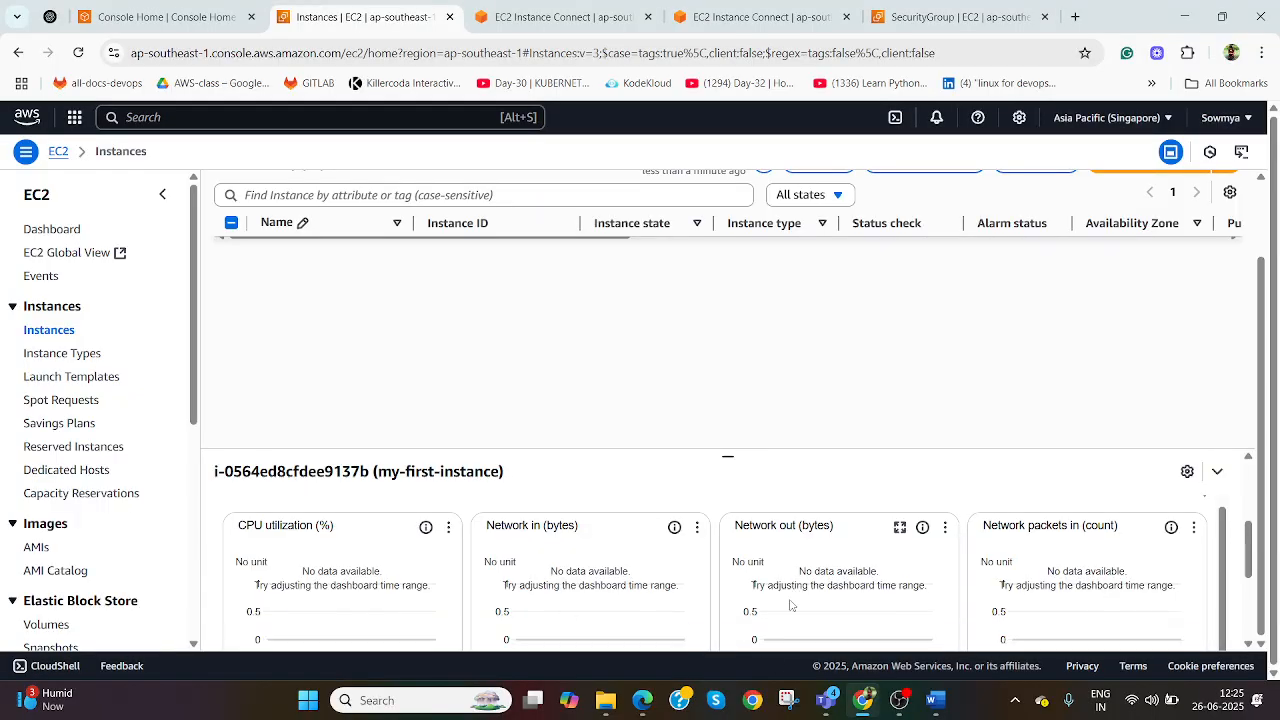
Review my-first-instance's packet, metadata and CPU credit graphs, and deselect the instance
scroll(429, 597, down, 2)
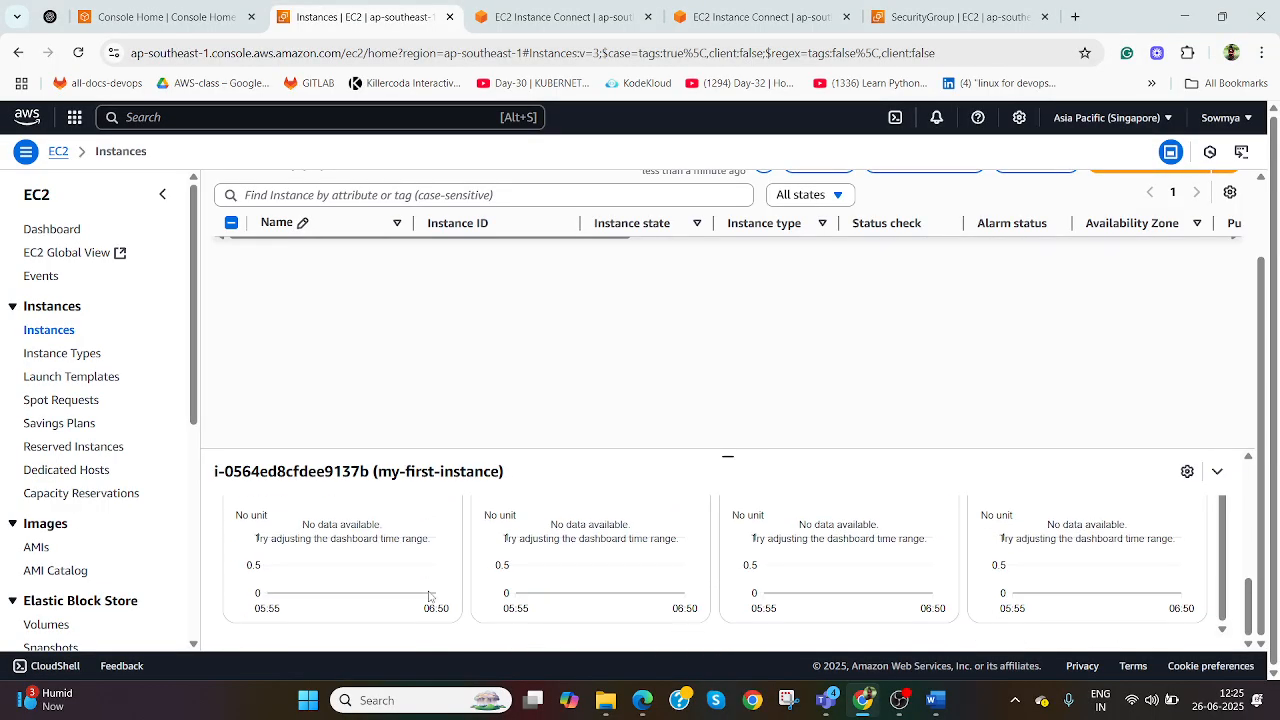
scroll(428, 590, up, 1)
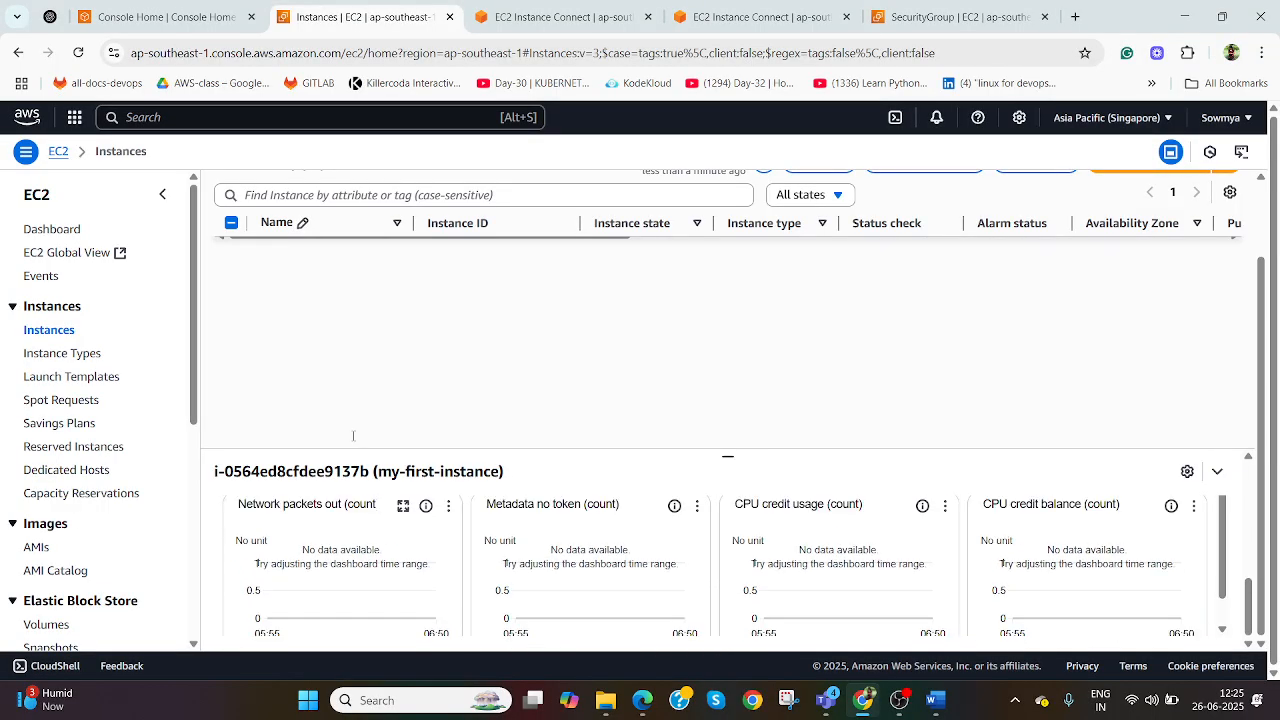
scroll(238, 354, up, 1)
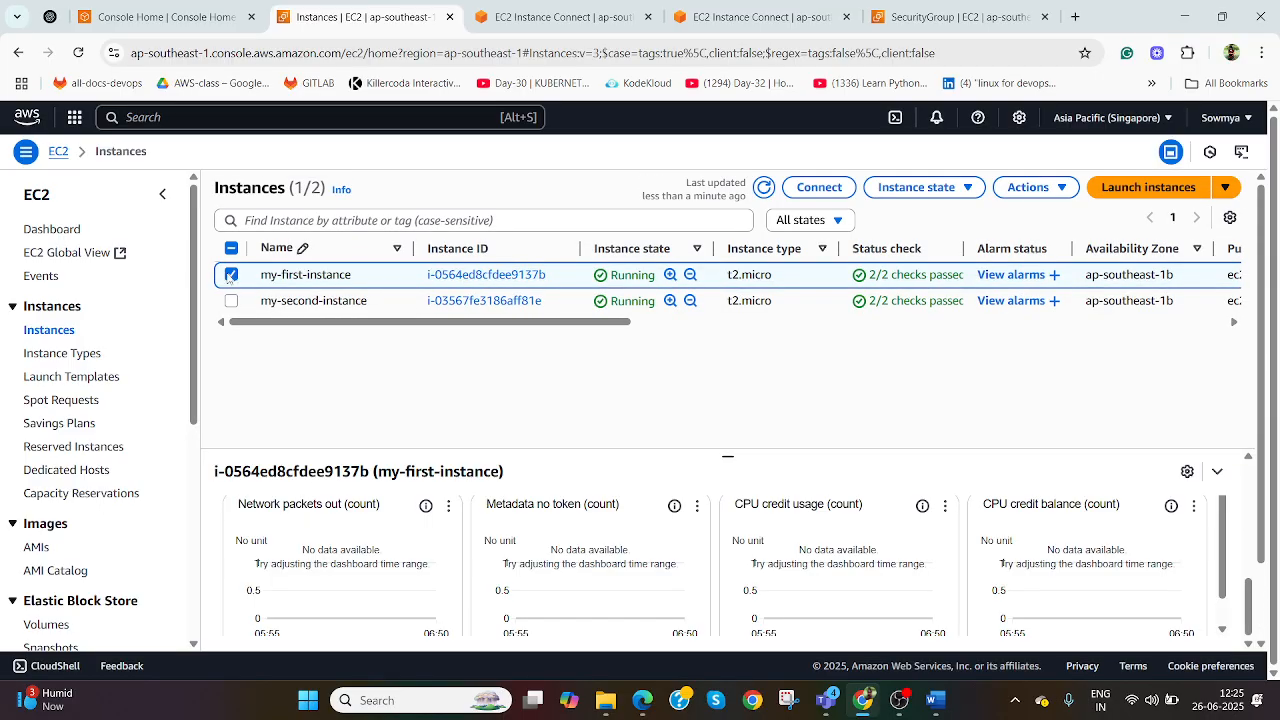
click(231, 275)
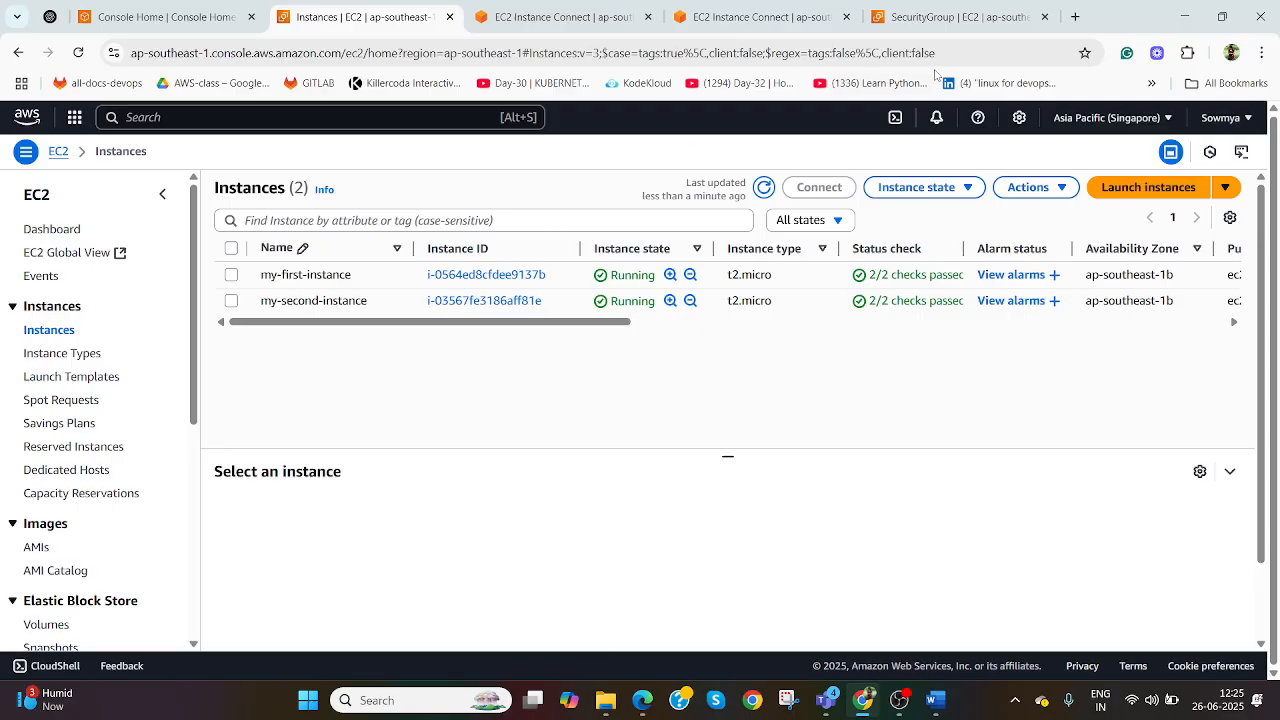
Close the security group page and both EC2 Instance Connect sessions, and return to the Console Home page
click(955, 17)
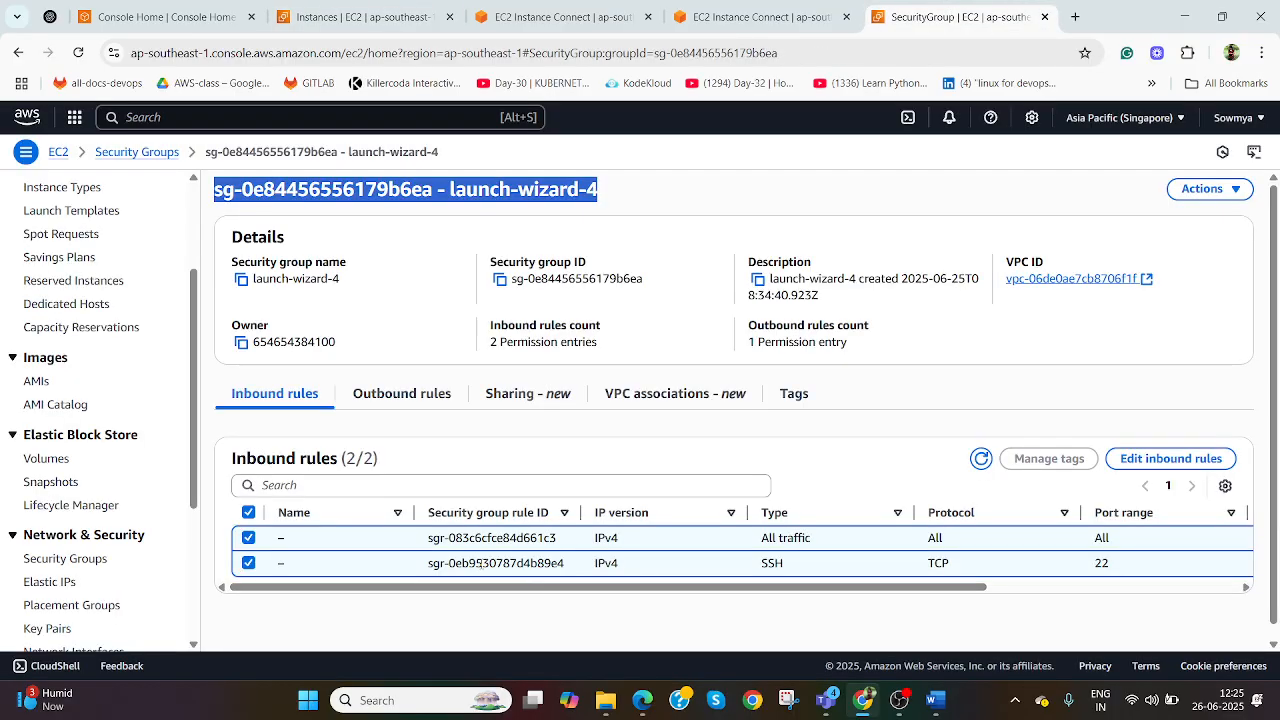
key(ctrl+w)
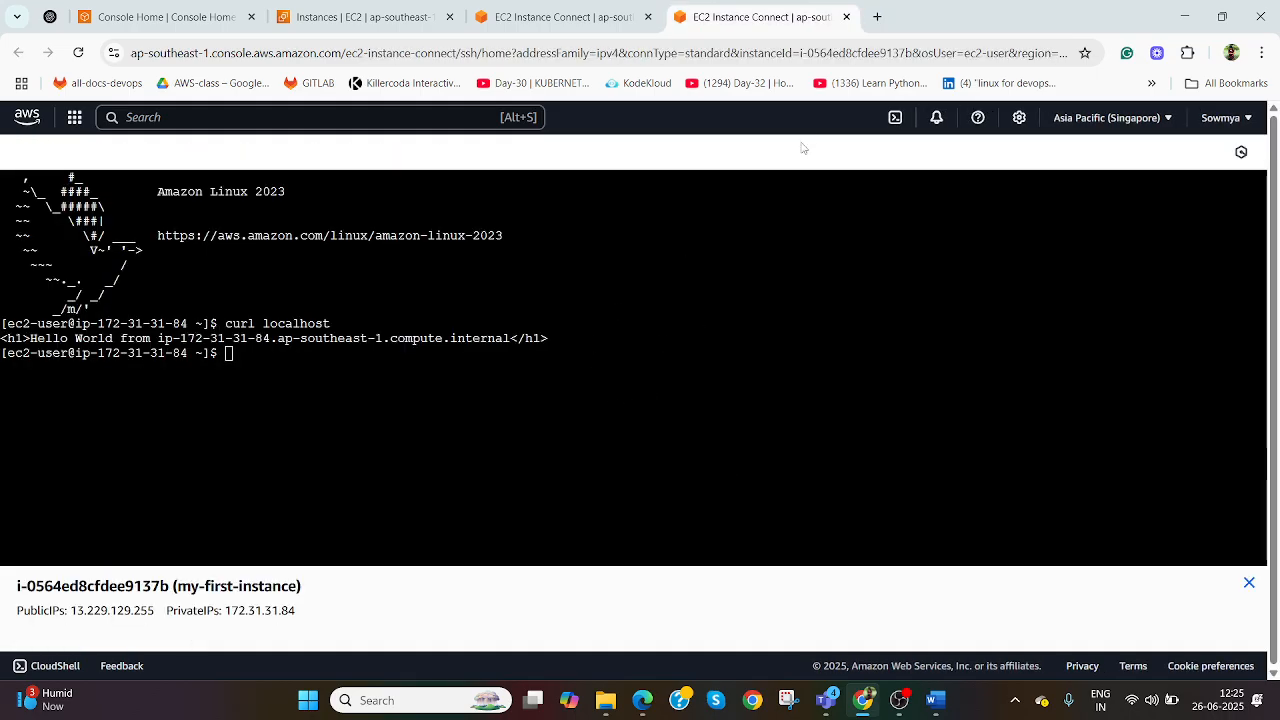
key(ctrl+w)
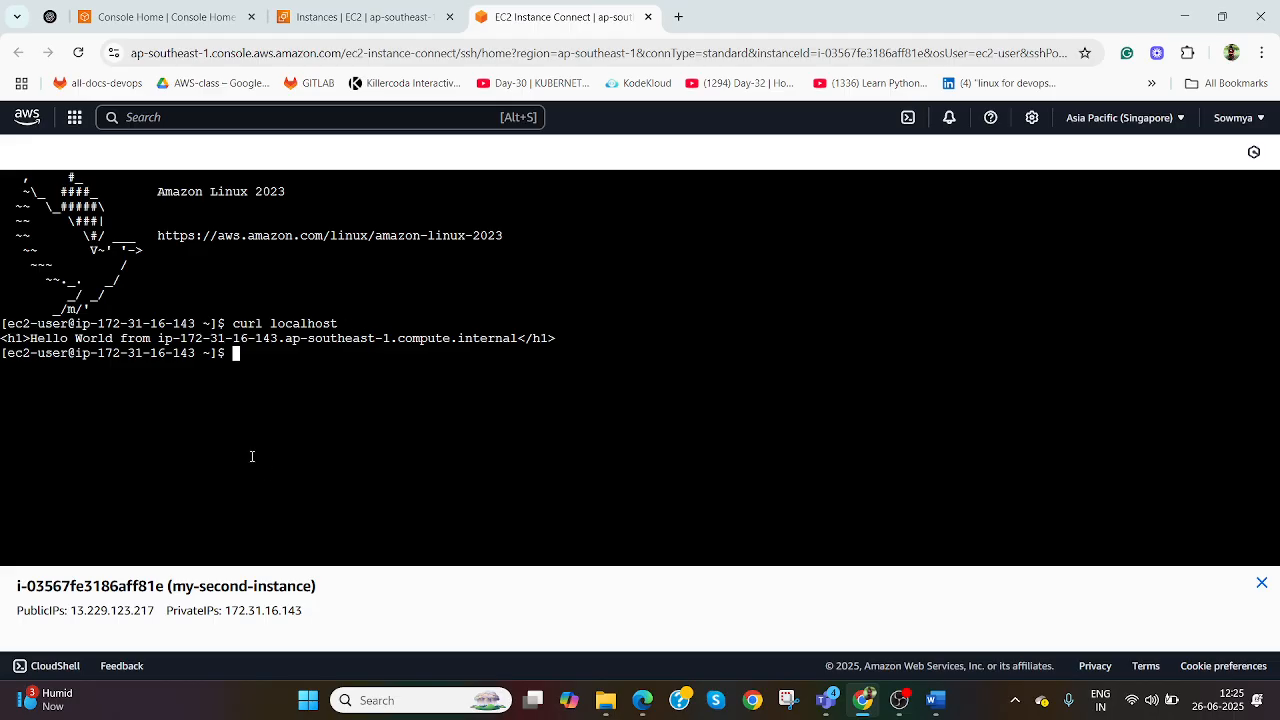
key(ctrl+w)
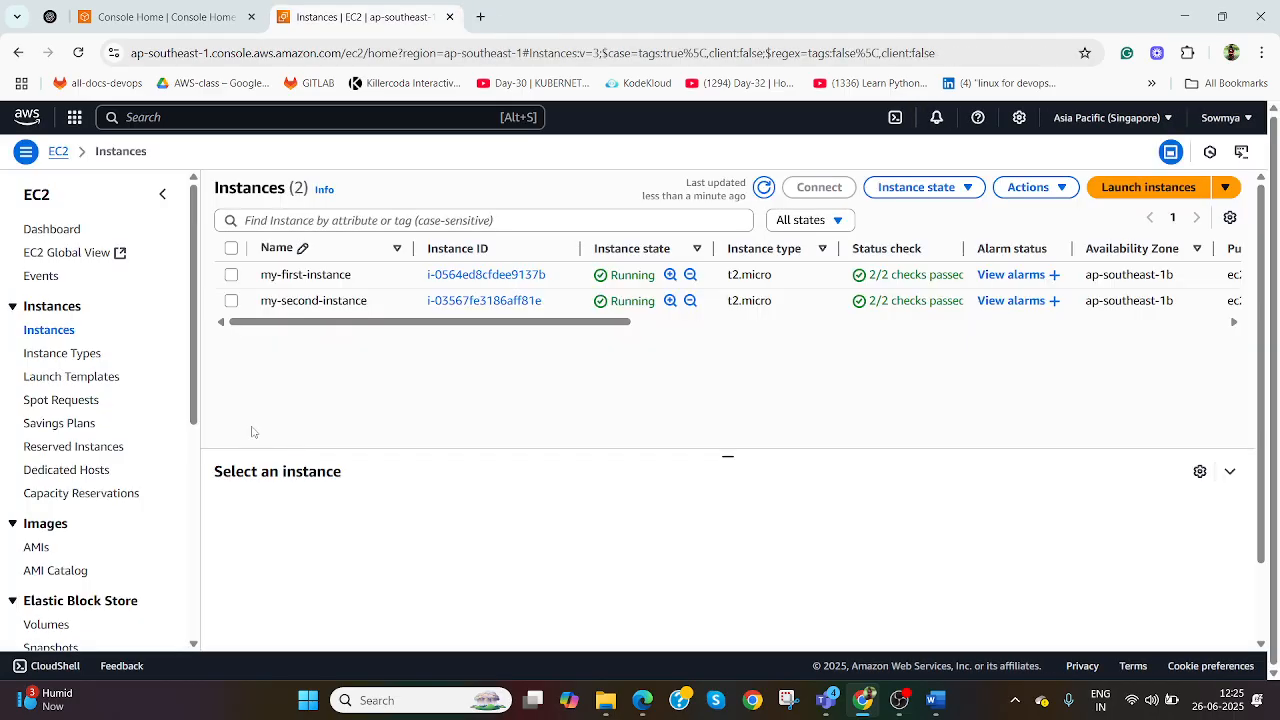
click(481, 17)
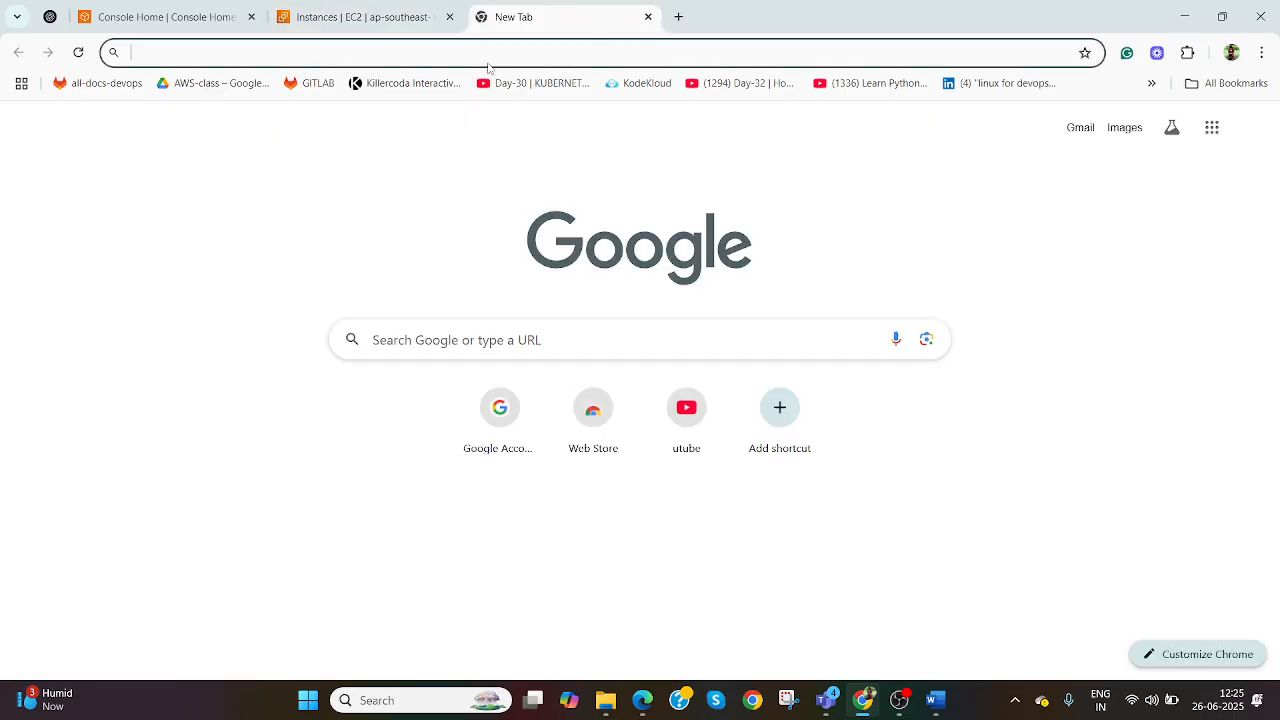
key(ctrl+w)
key(ctrl+shift+Tab)
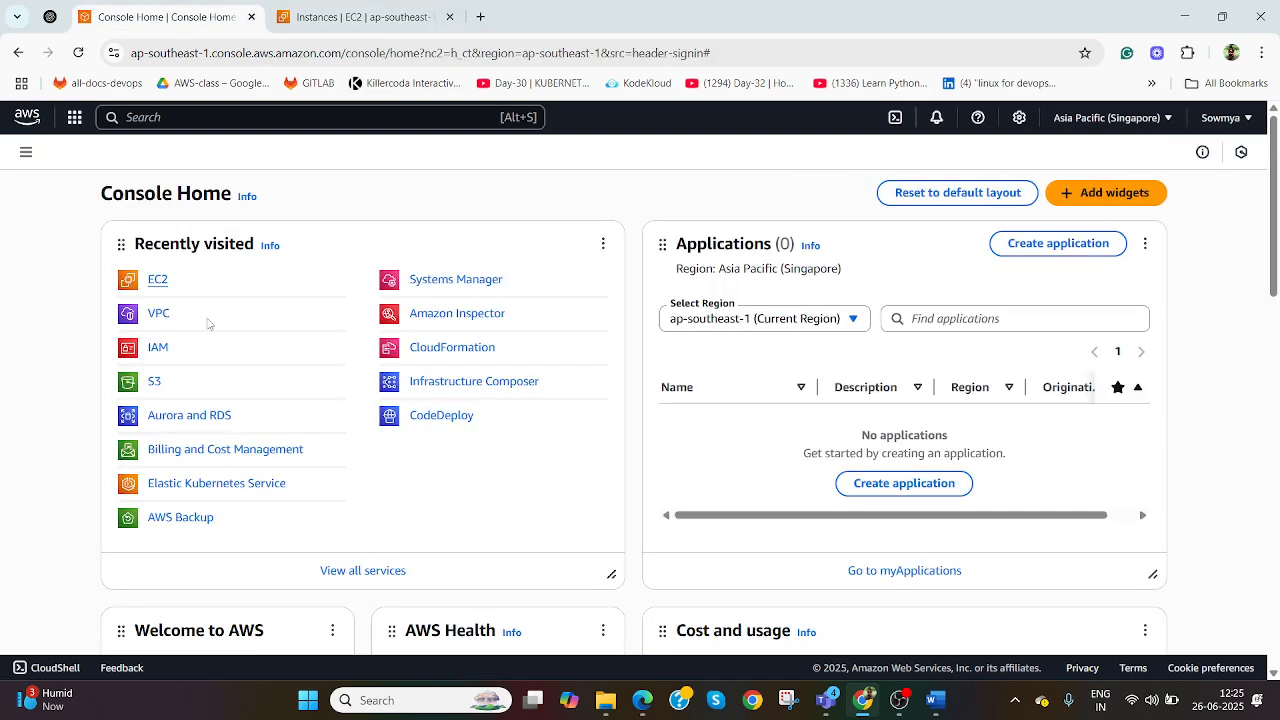
Search the console services for "load" and open the EC2 Load balancers feature in a separate browser tab
click(257, 119)
text(o)
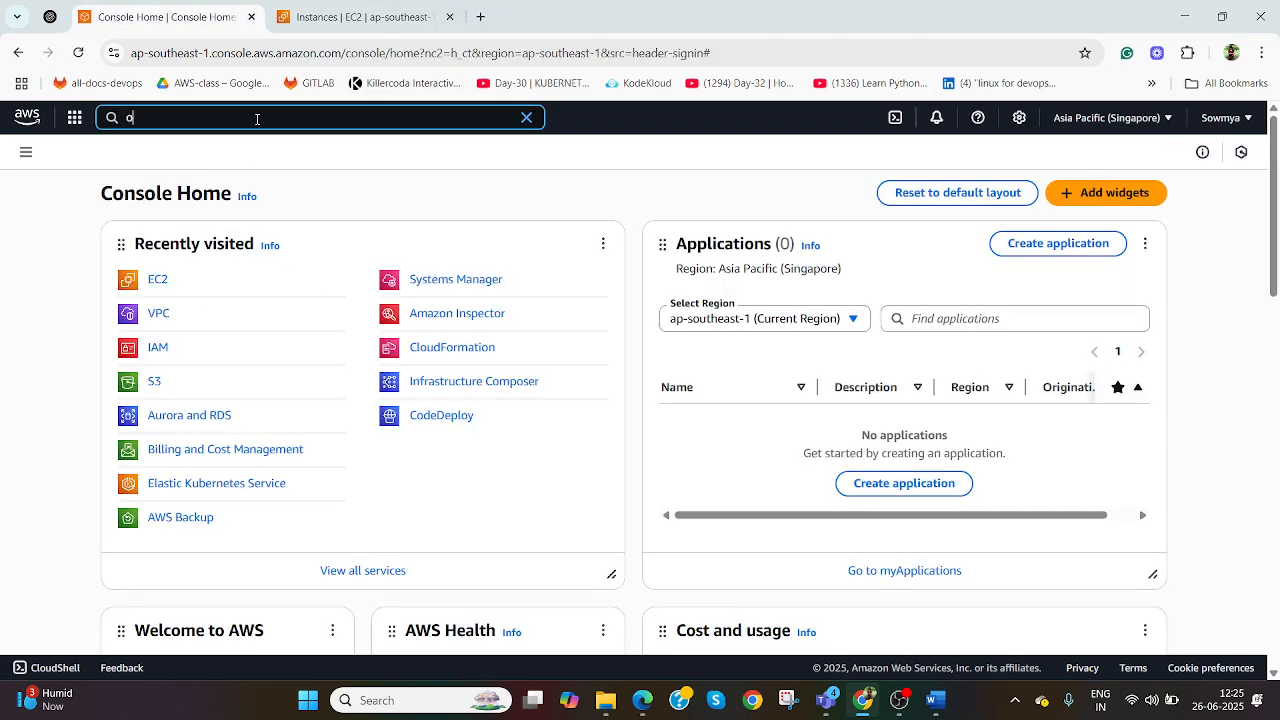
key(BackSpace)
text(load balancers)
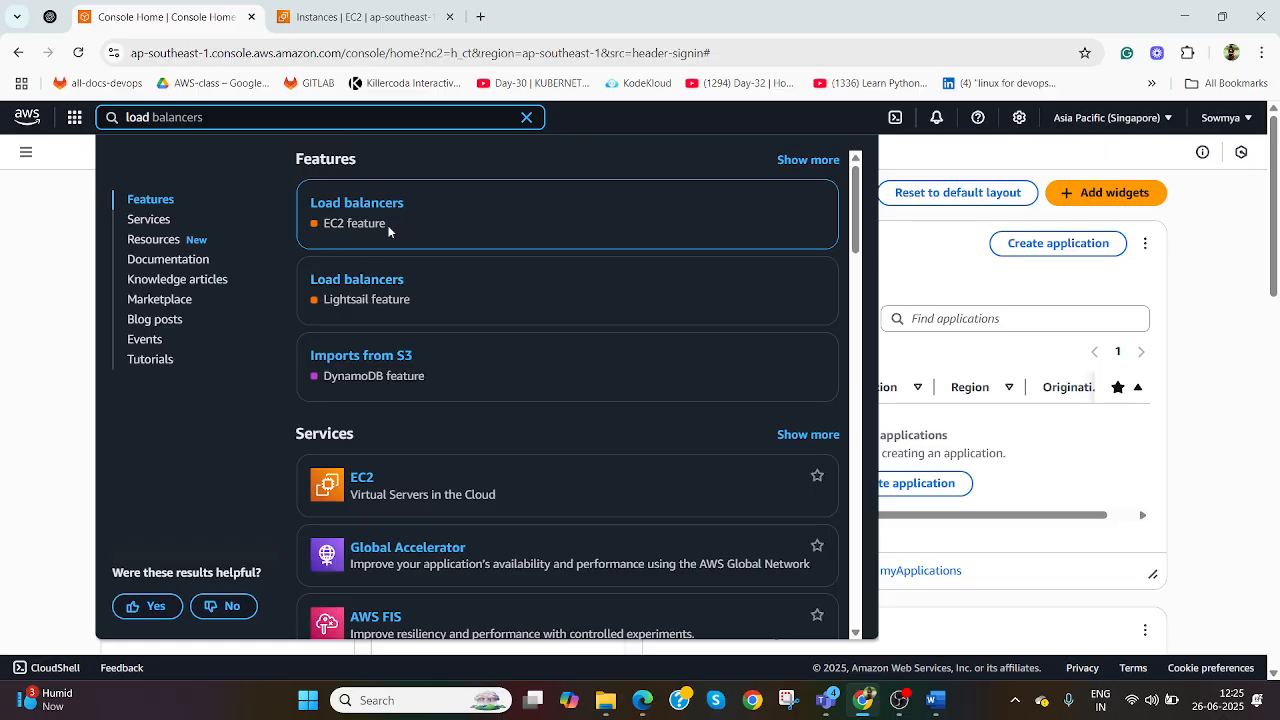
click(327, 221)
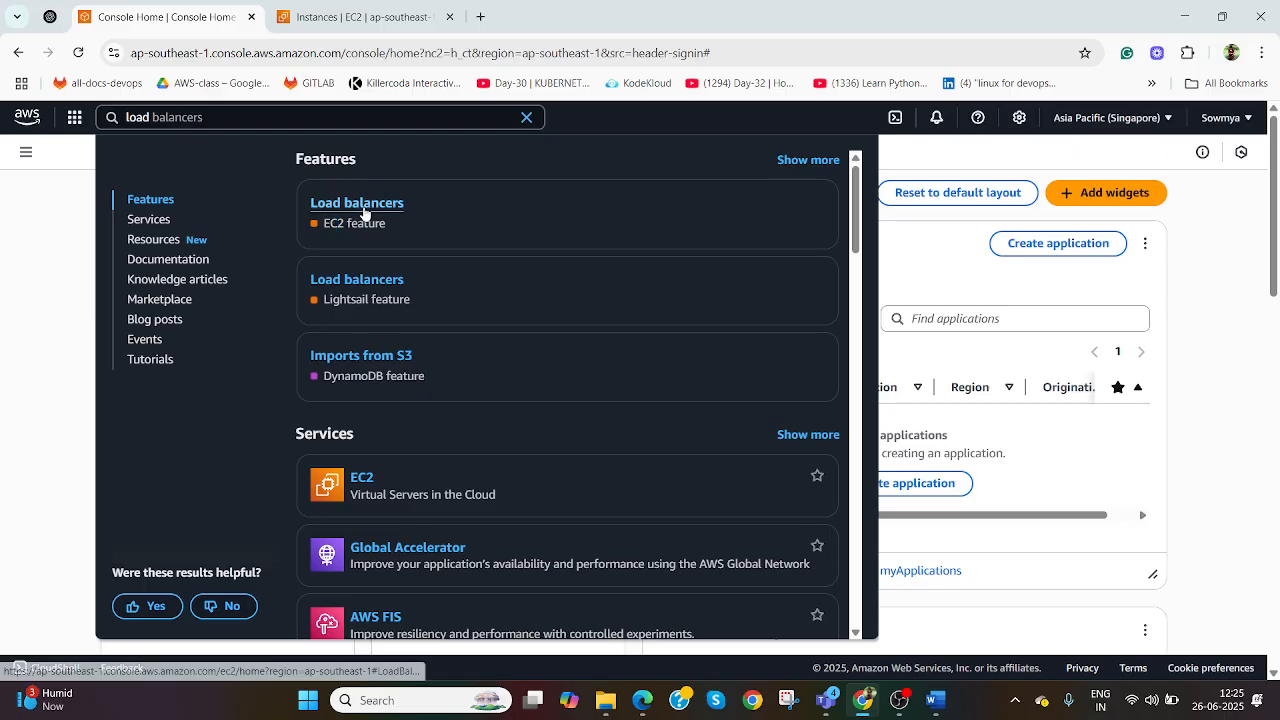
click(355, 20)
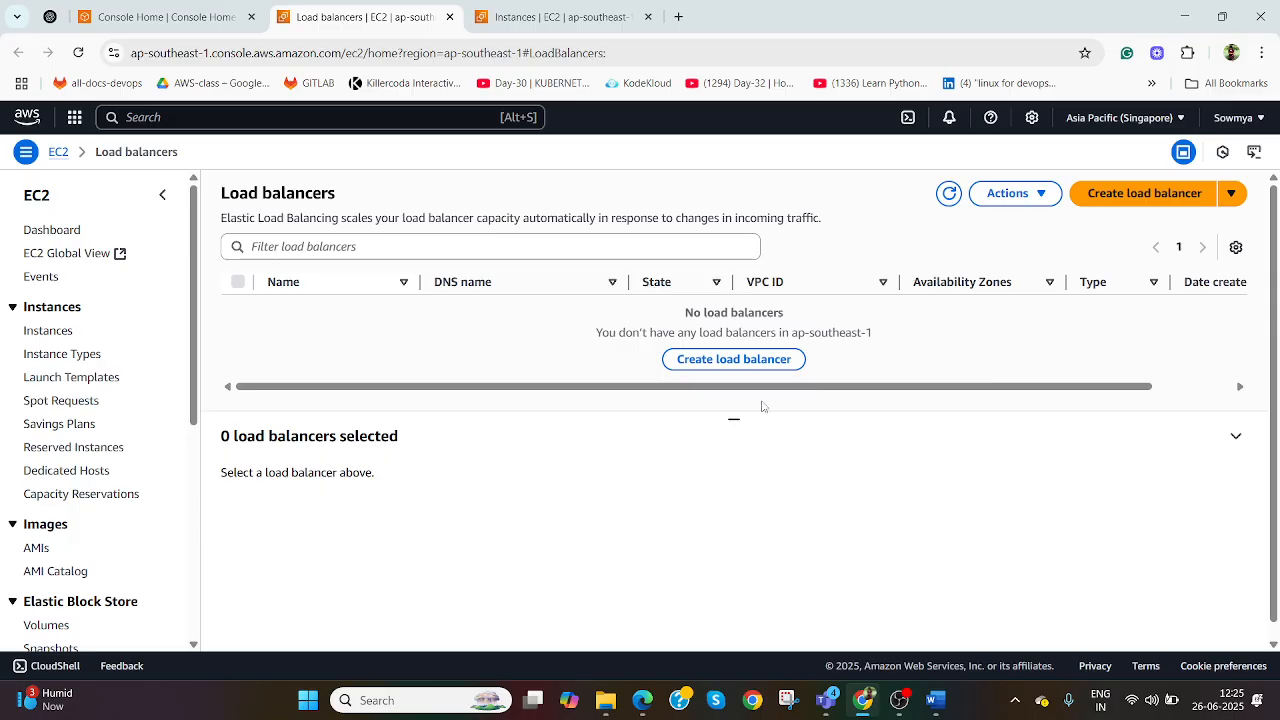
Start creating a load balancer and choose the Application Load Balancer type
click(1122, 204)
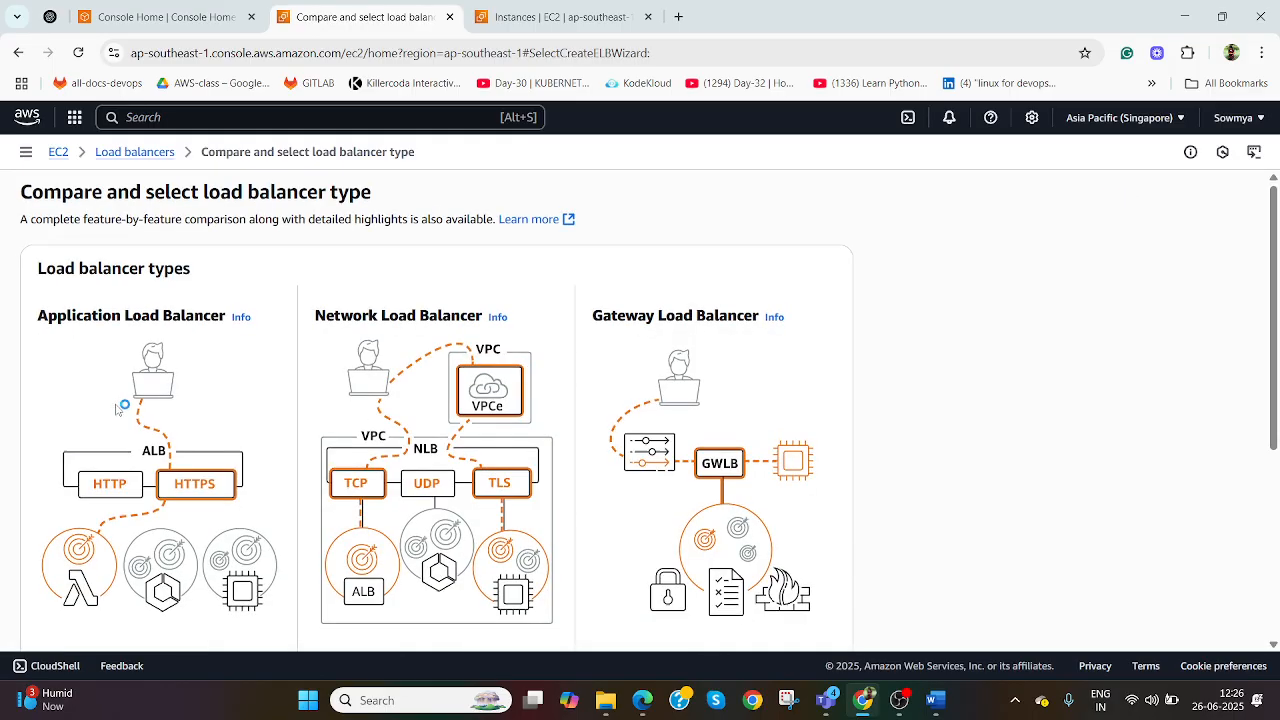
scroll(118, 410, down, 3)
scroll(157, 477, down, 2)
click(73, 551)
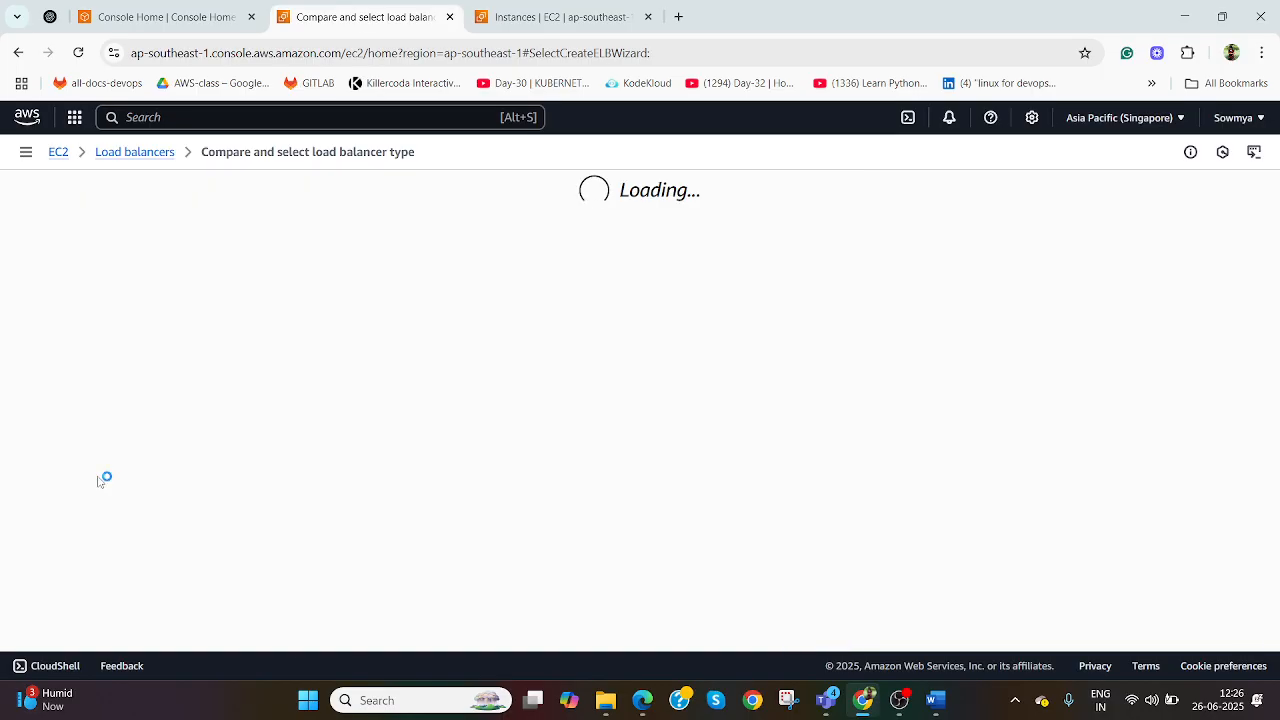
Name the load balancer my-alb, keeping the Internet-facing scheme and the IPv4 address type
click(169, 479)
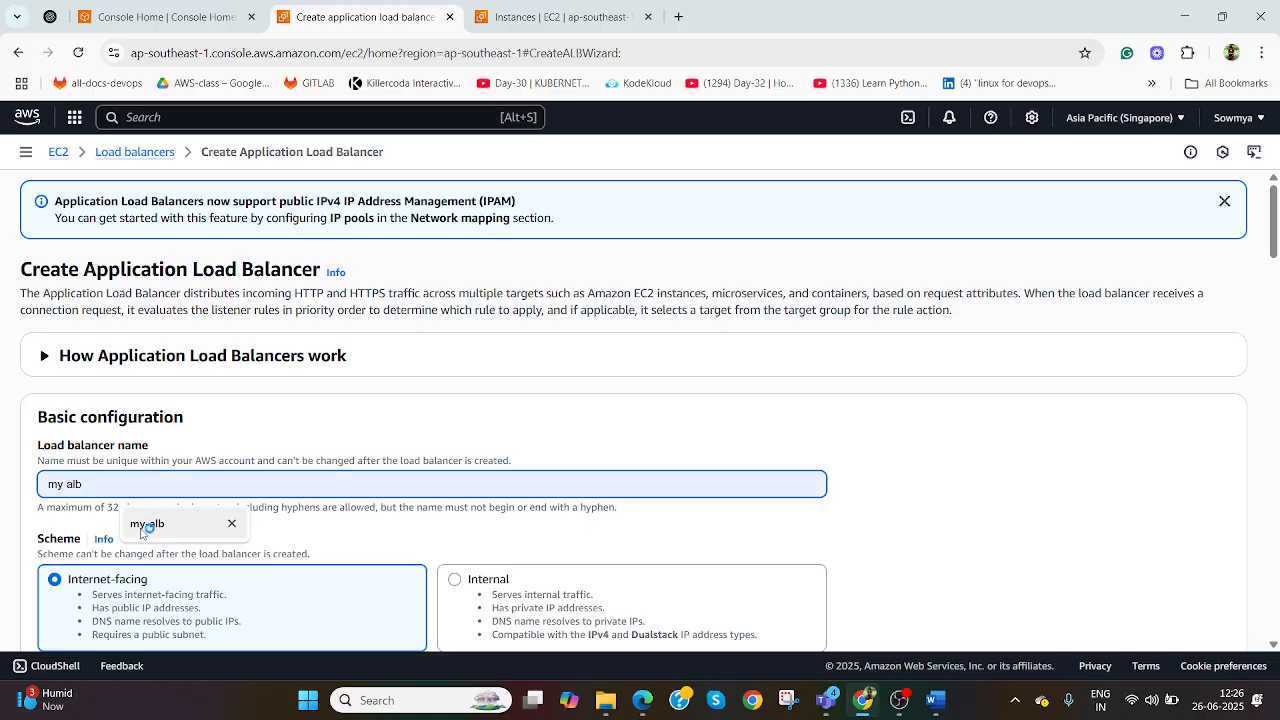
click(147, 523)
scroll(238, 423, down, 2)
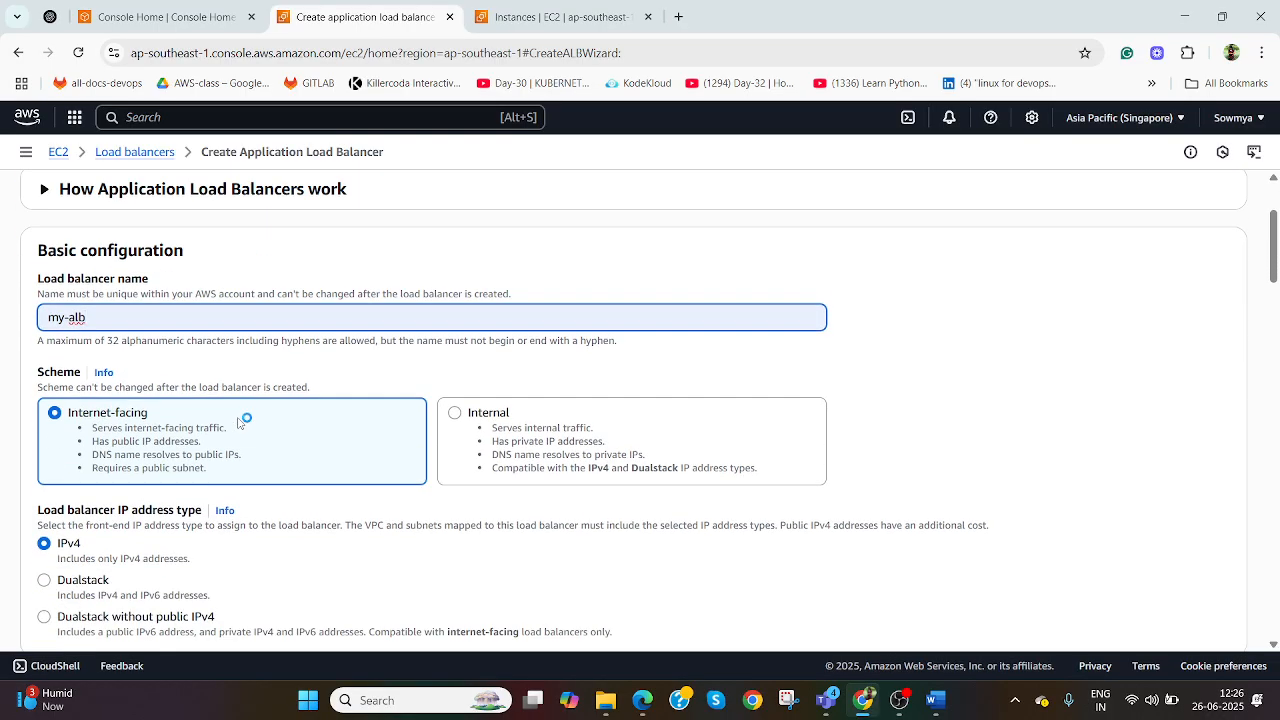
scroll(238, 423, down, 1)
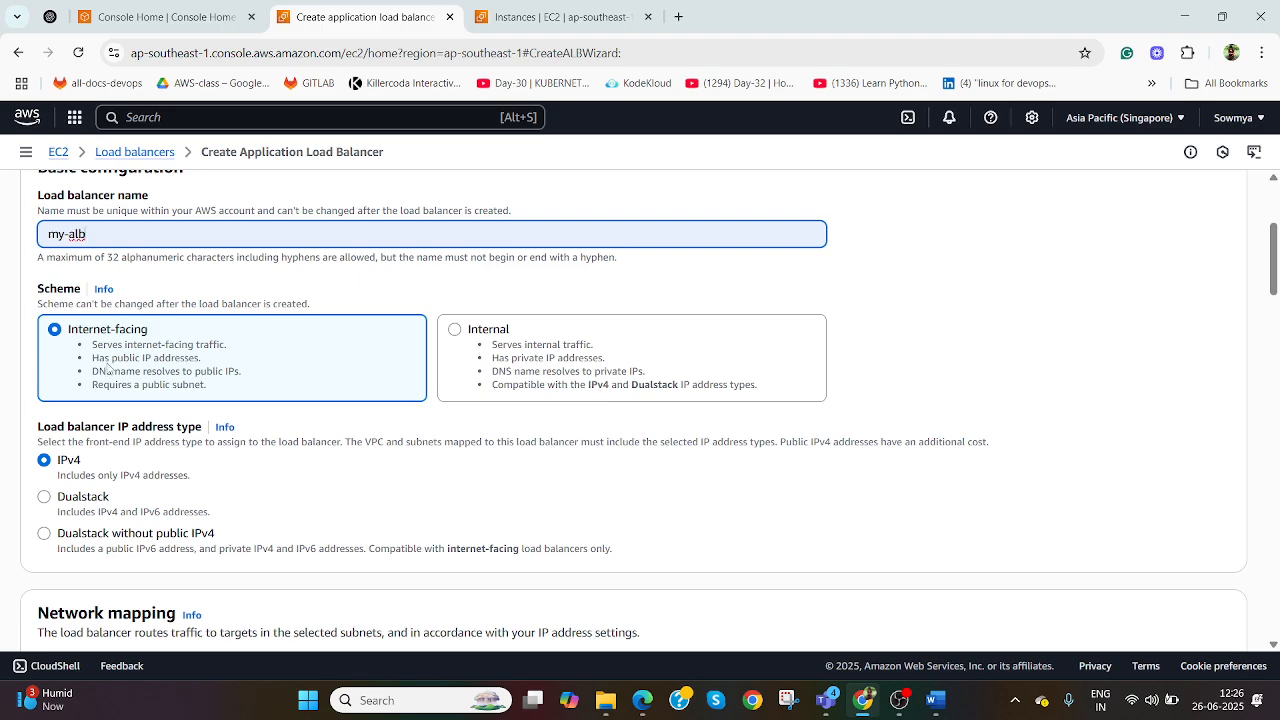
scroll(130, 368, down, 1)
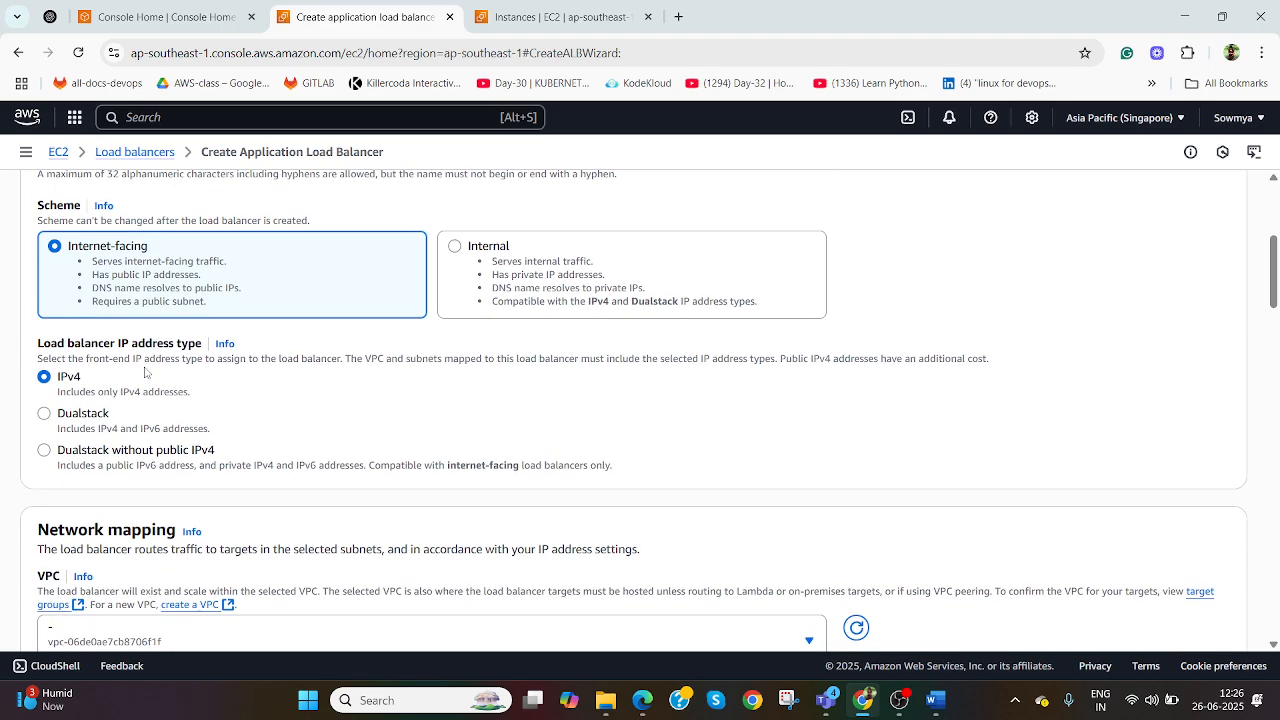
double_click(72, 377)
Map the load balancer to the Availability Zones ap-southeast-1a, ap-southeast-1b and ap-southeast-1c with their preselected subnets
scroll(110, 394, down, 1)
scroll(112, 393, down, 2)
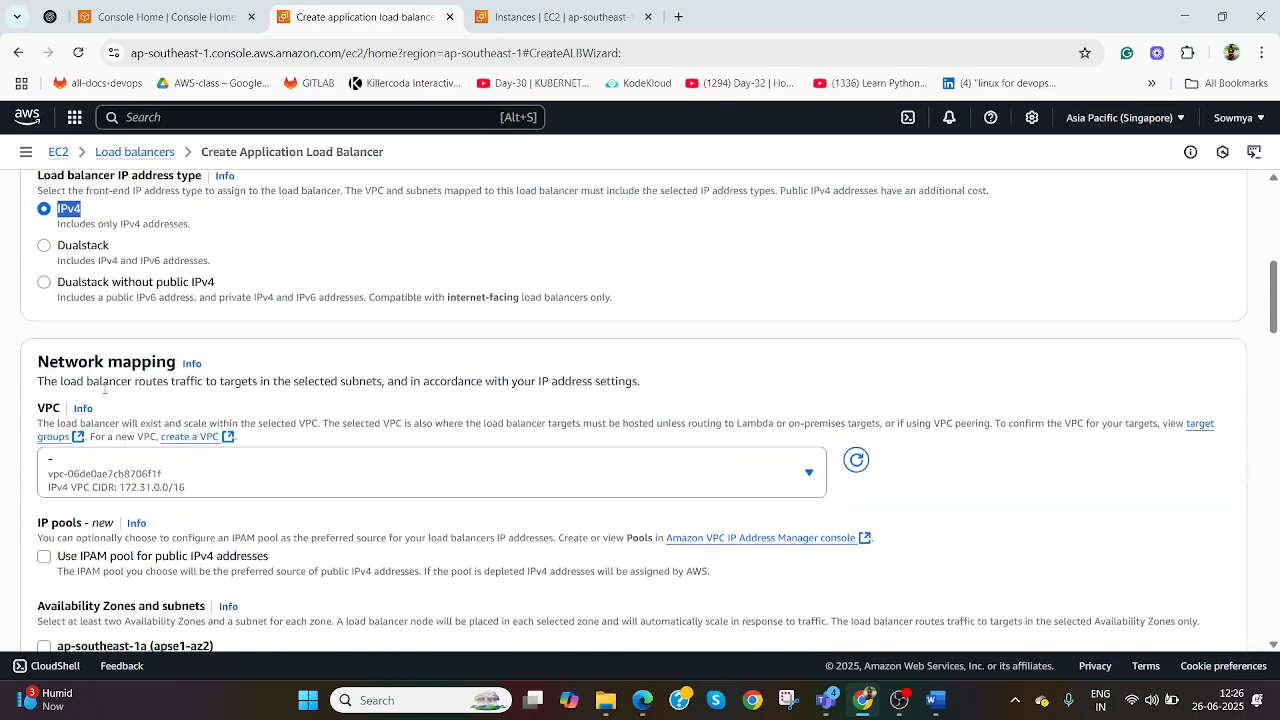
scroll(130, 300, down, 2)
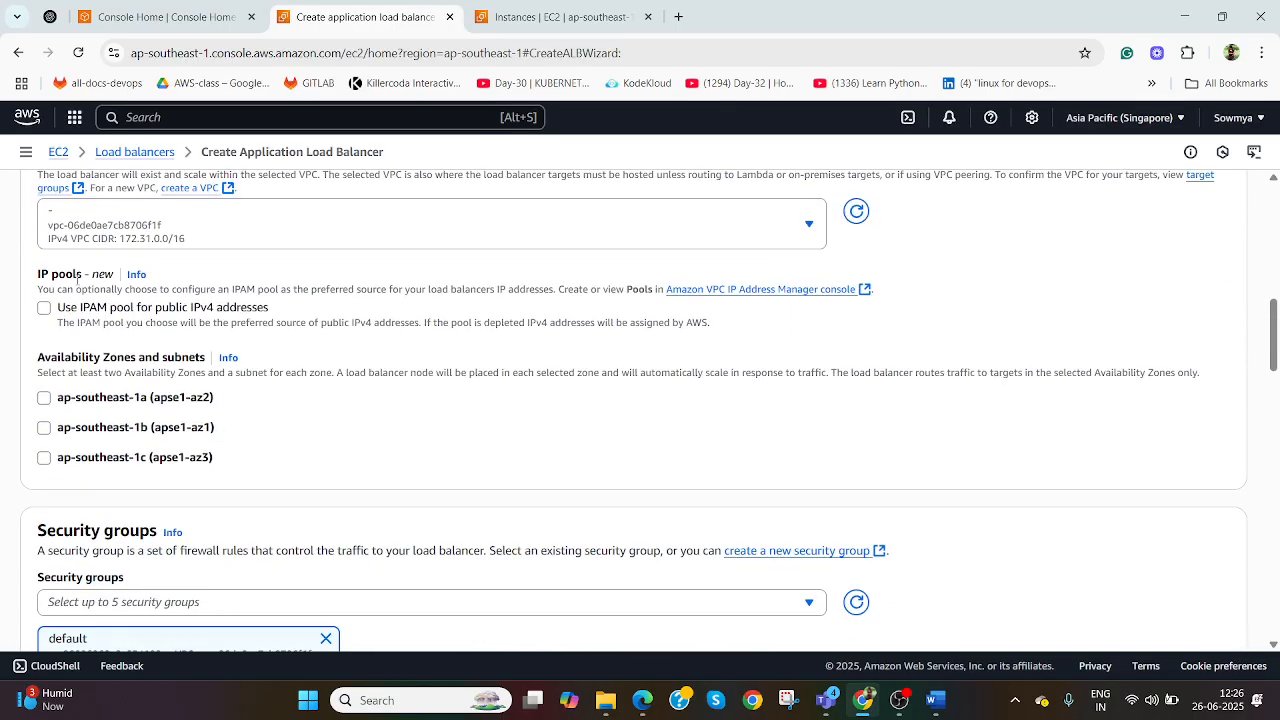
scroll(83, 242, up, 1)
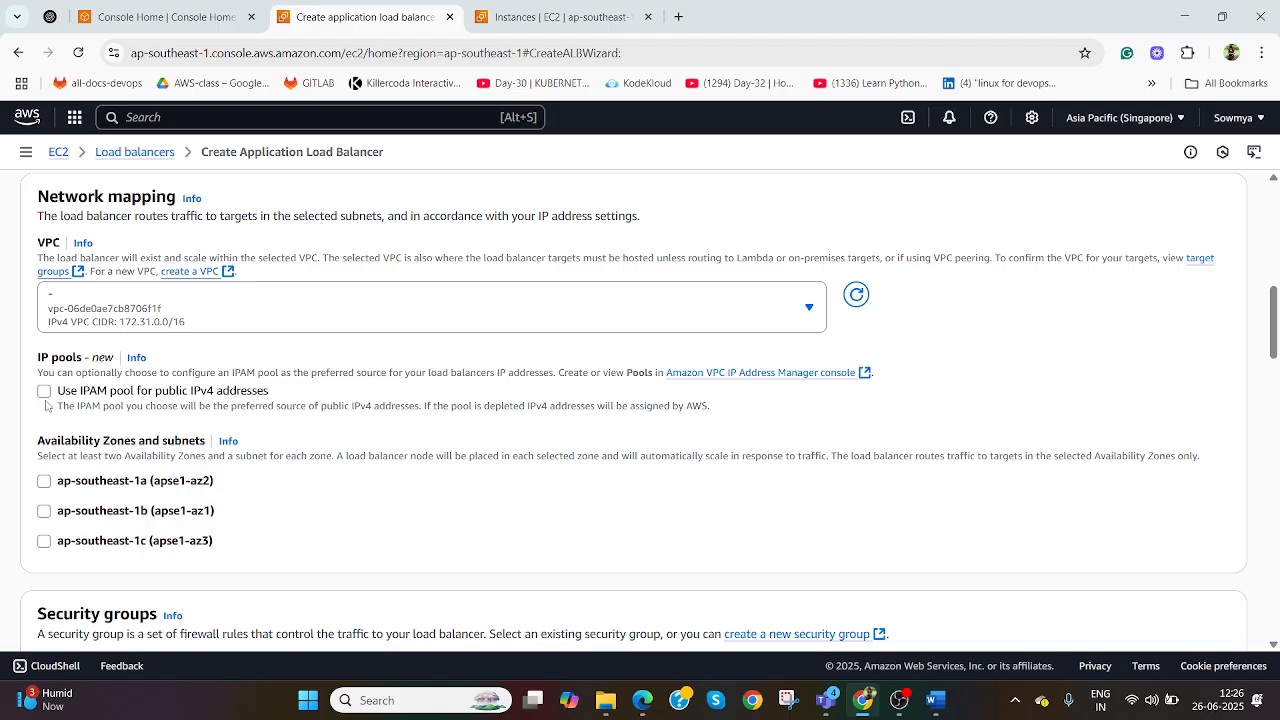
scroll(137, 313, down, 1)
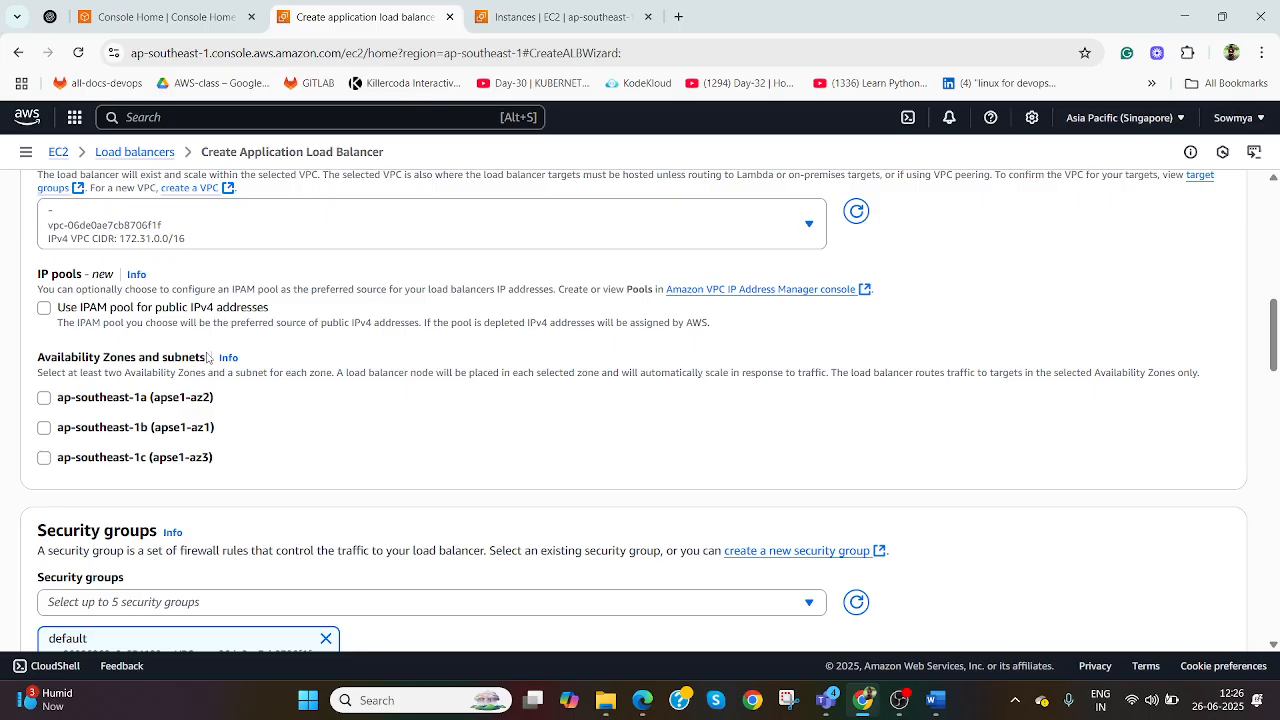
scroll(200, 390, down, 1)
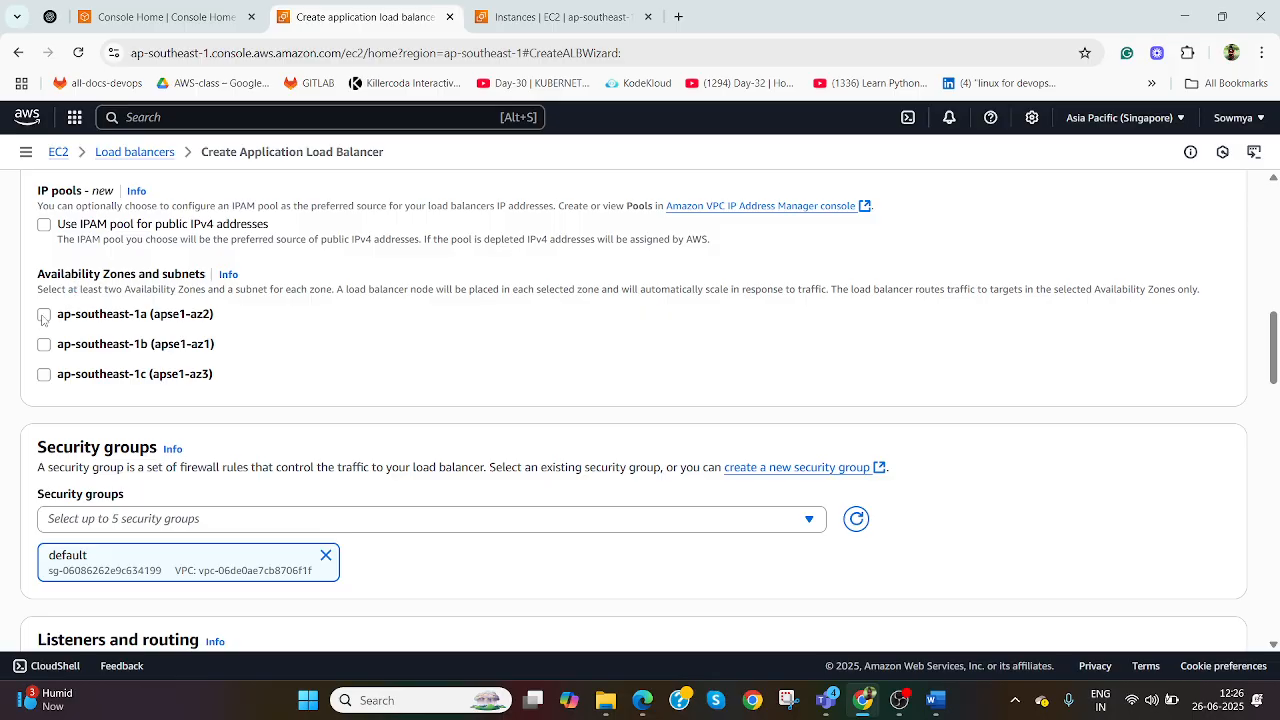
click(43, 315)
click(44, 420)
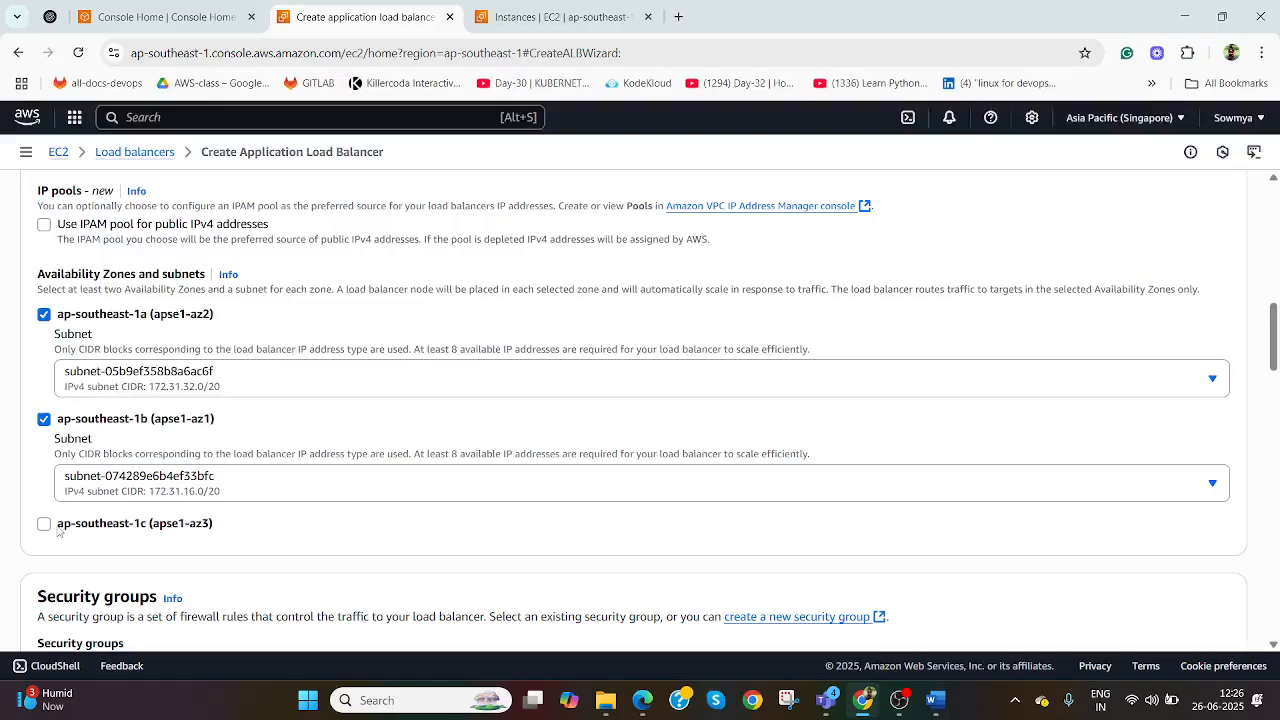
click(44, 523)
scroll(276, 469, down, 1)
scroll(276, 469, down, 1)
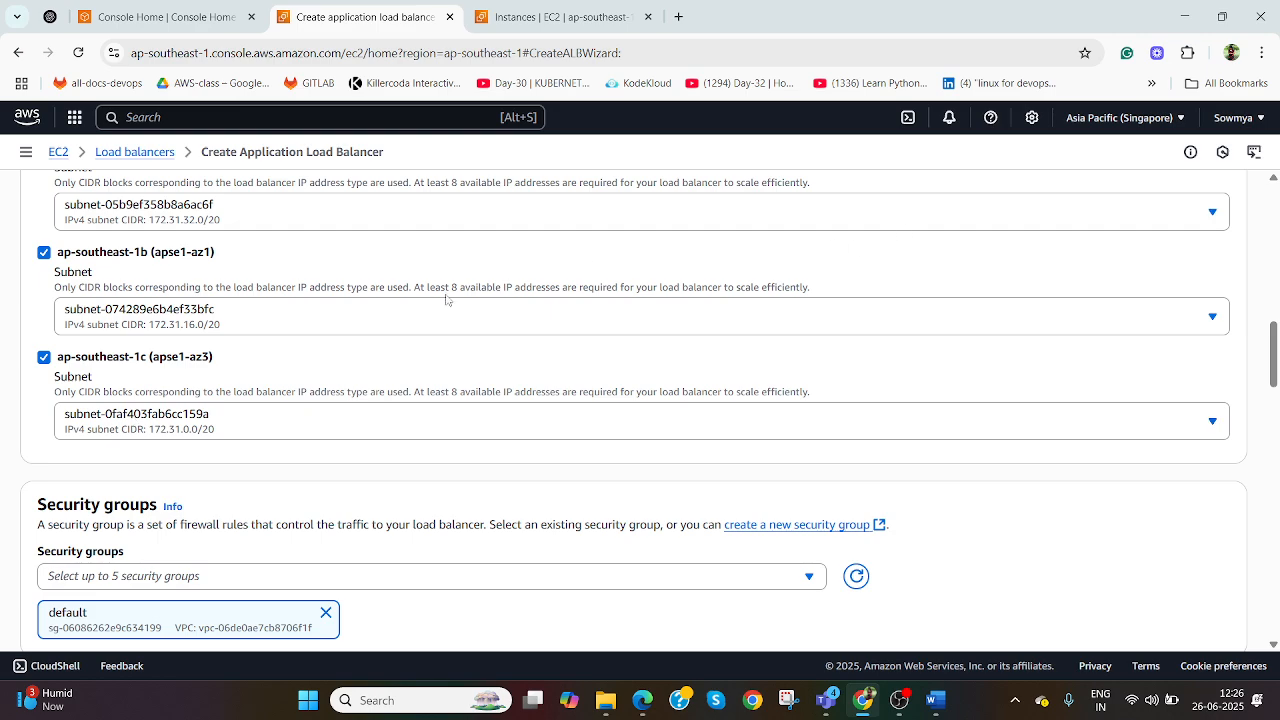
scroll(222, 308, up, 1)
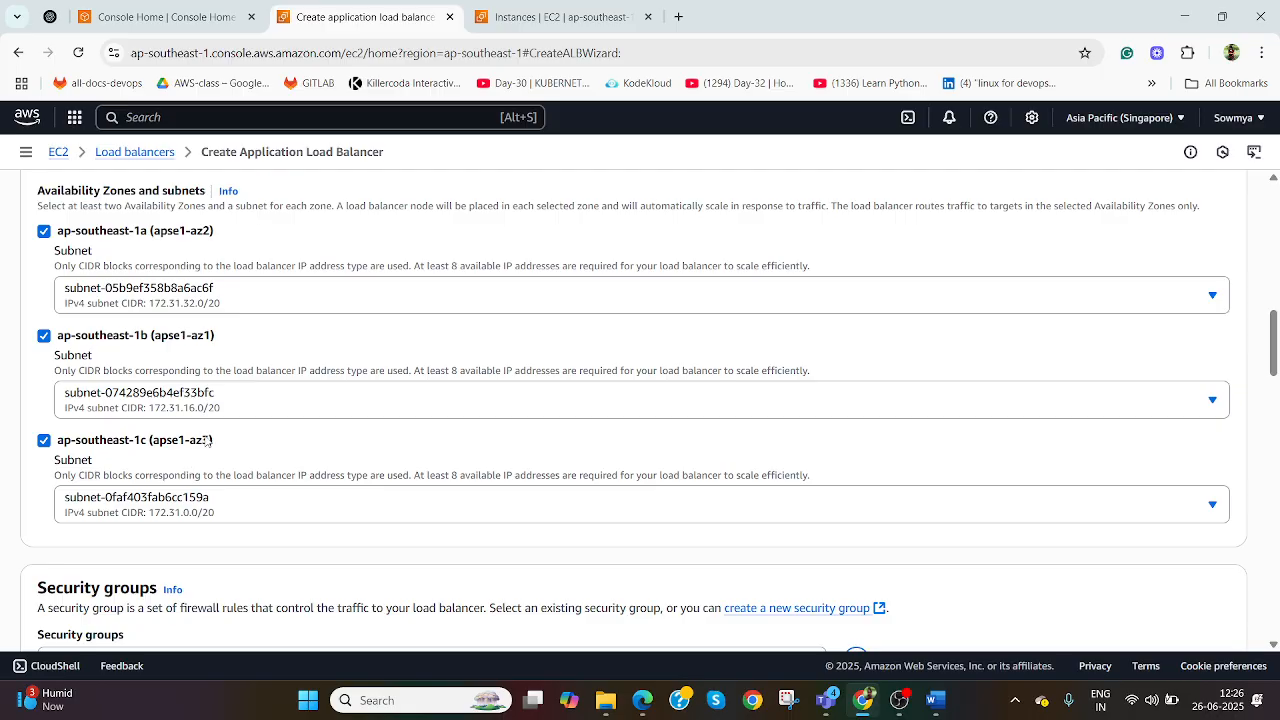
Add the launch-wizard-4 security group to the load balancer alongside the default group
scroll(200, 400, down, 3)
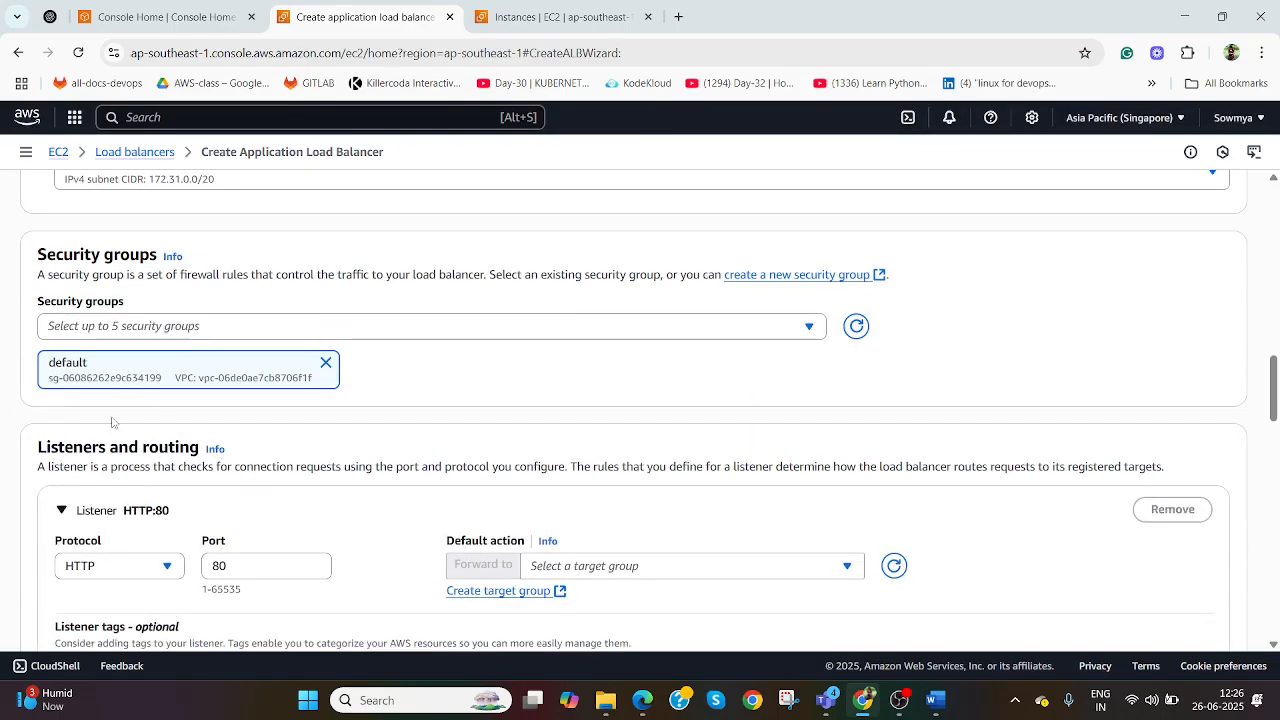
click(176, 332)
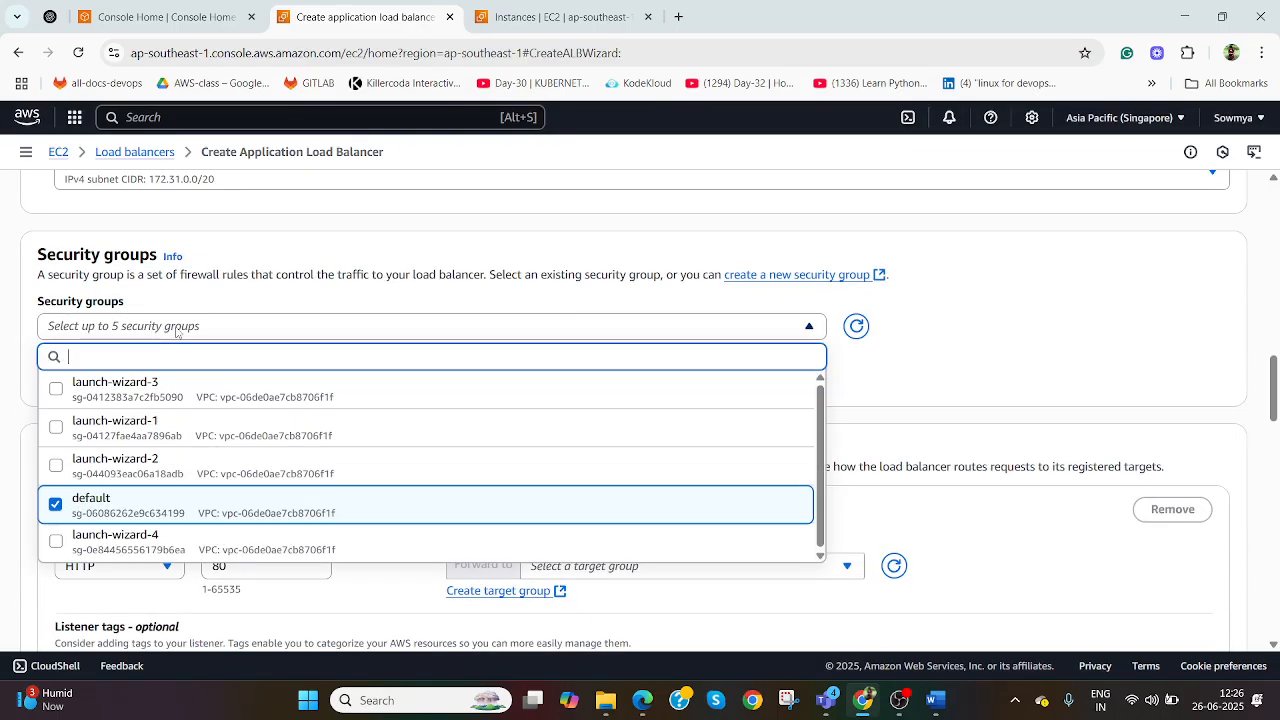
click(126, 550)
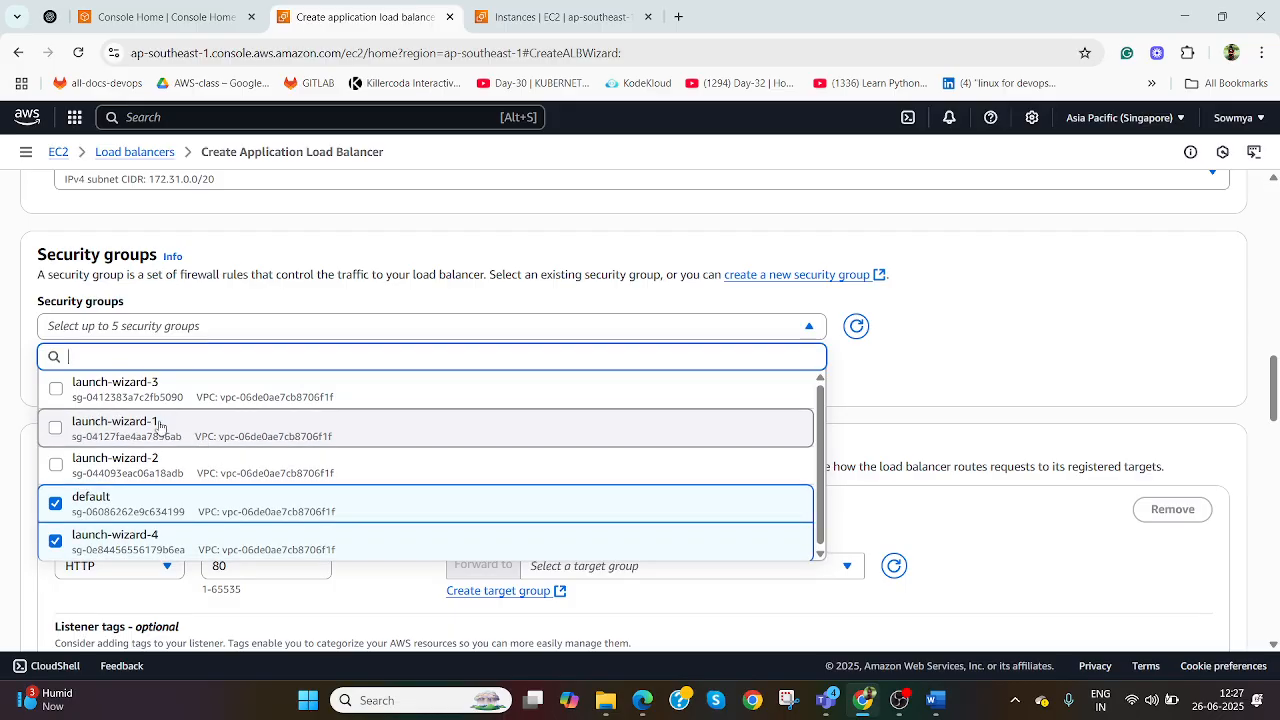
click(859, 397)
Review the listener's protocol, port and default action settings in the listeners and routing section
scroll(197, 348, down, 2)
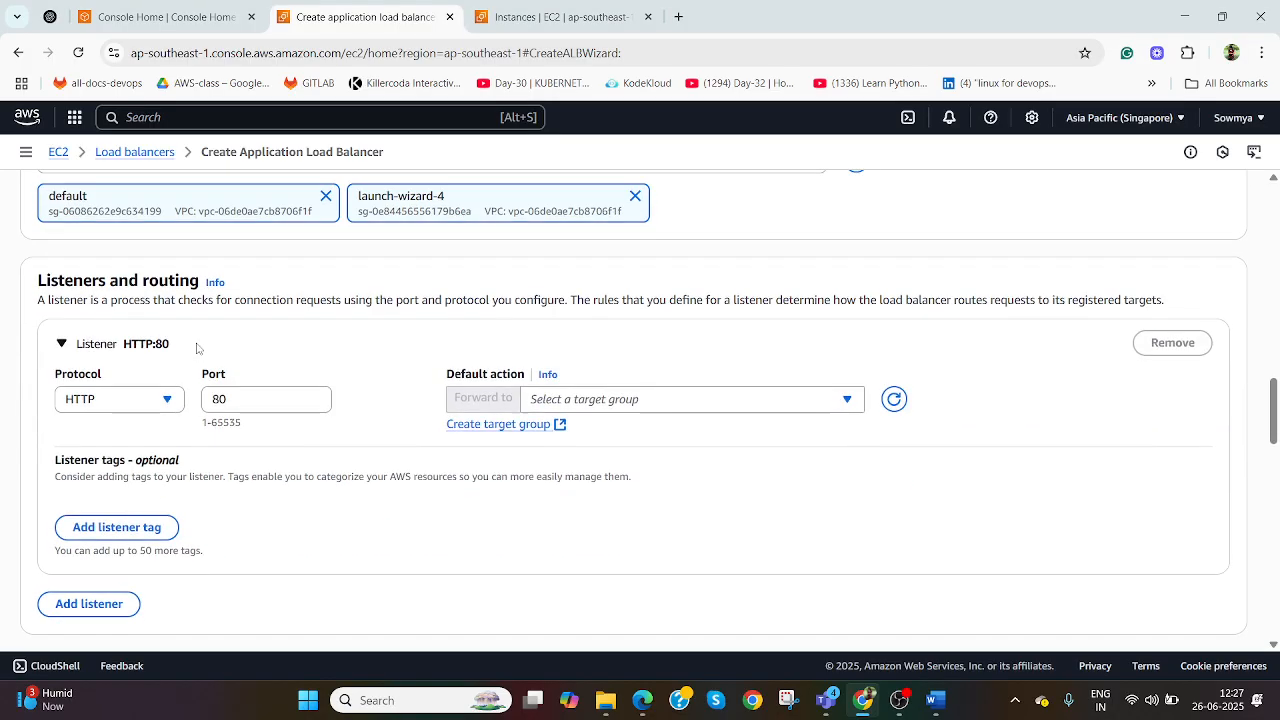
scroll(197, 348, down, 1)
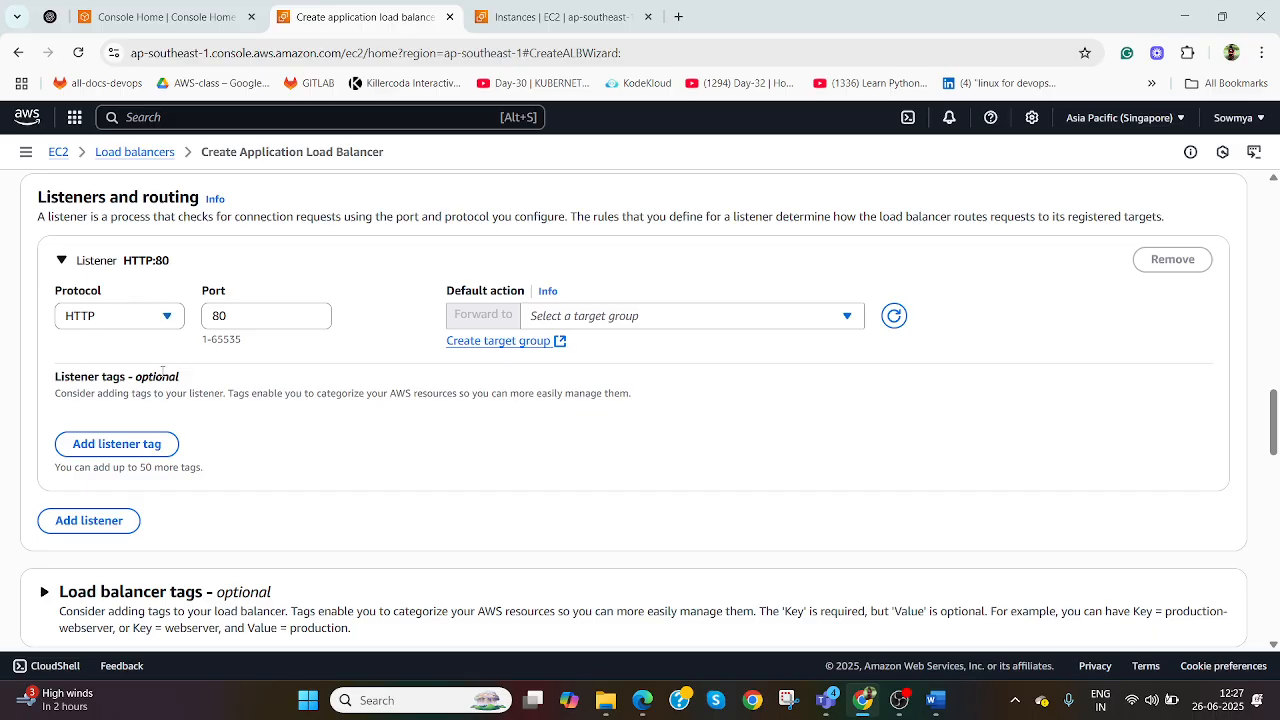
double_click(243, 315)
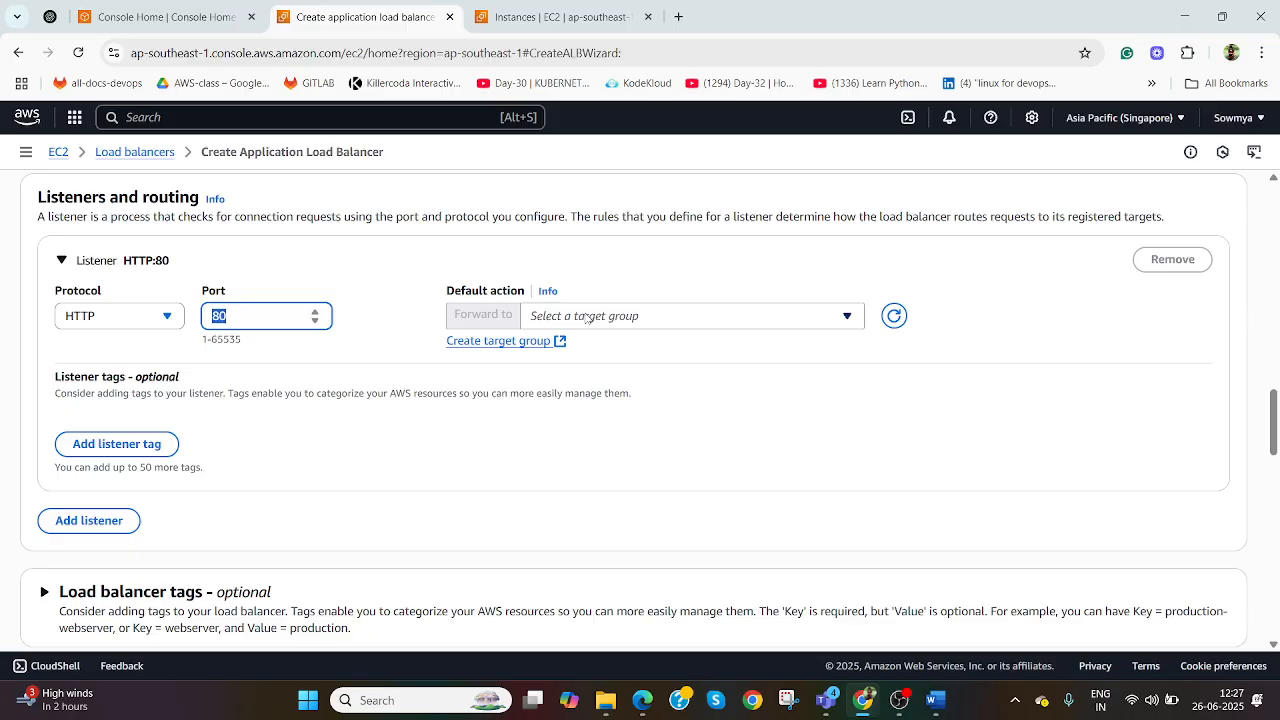
click(296, 282)
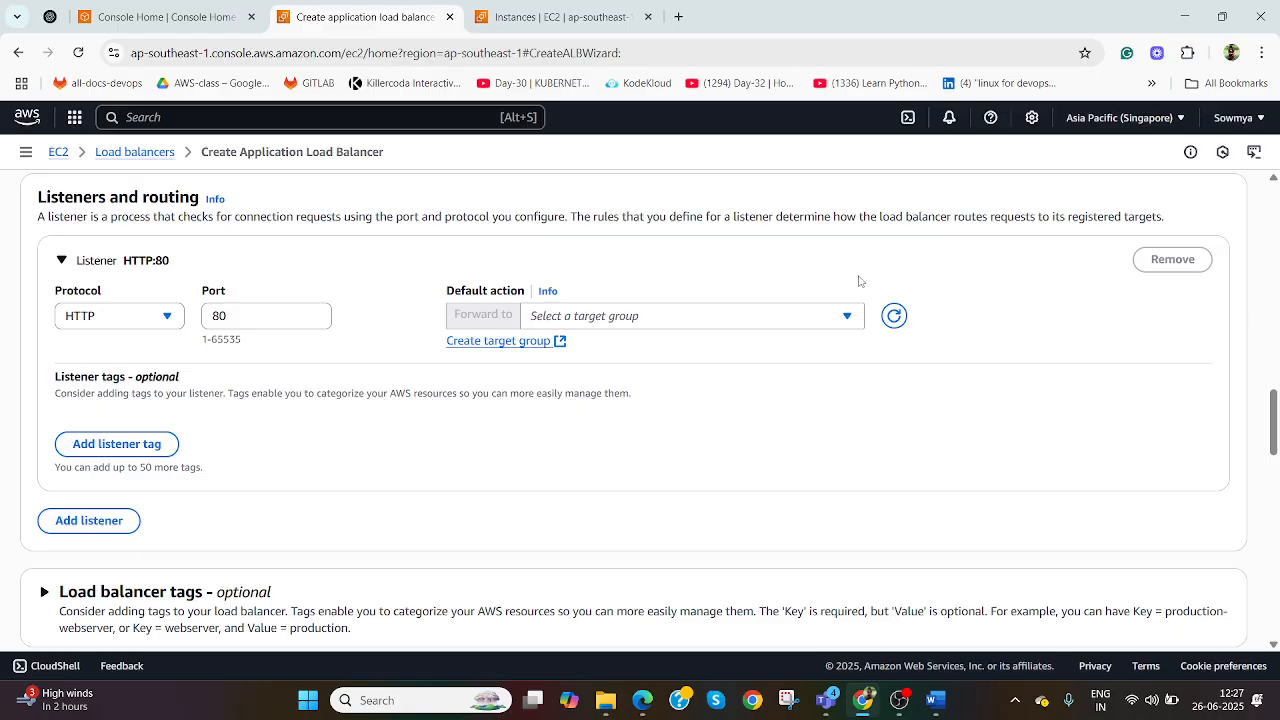
Examine the listener's port, the optional CloudFront, WAF and Global Accelerator integrations, and the load balancer's configuration summary
double_click(232, 314)
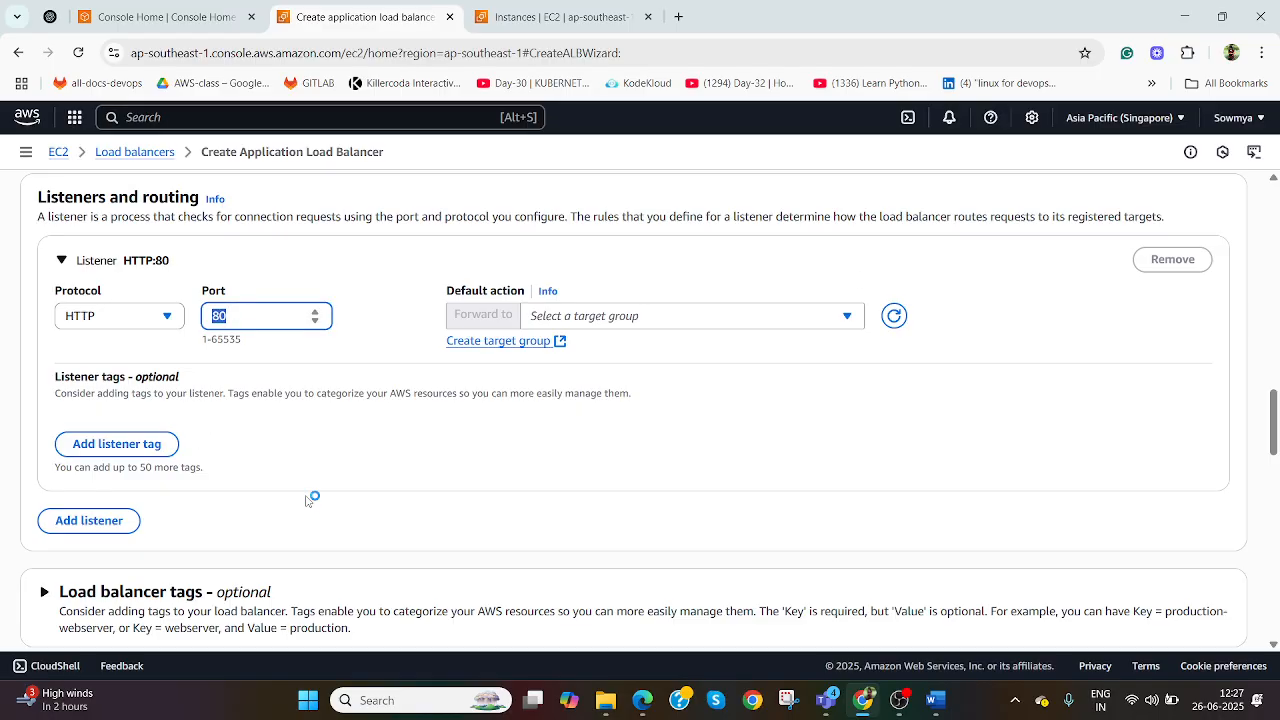
click(330, 355)
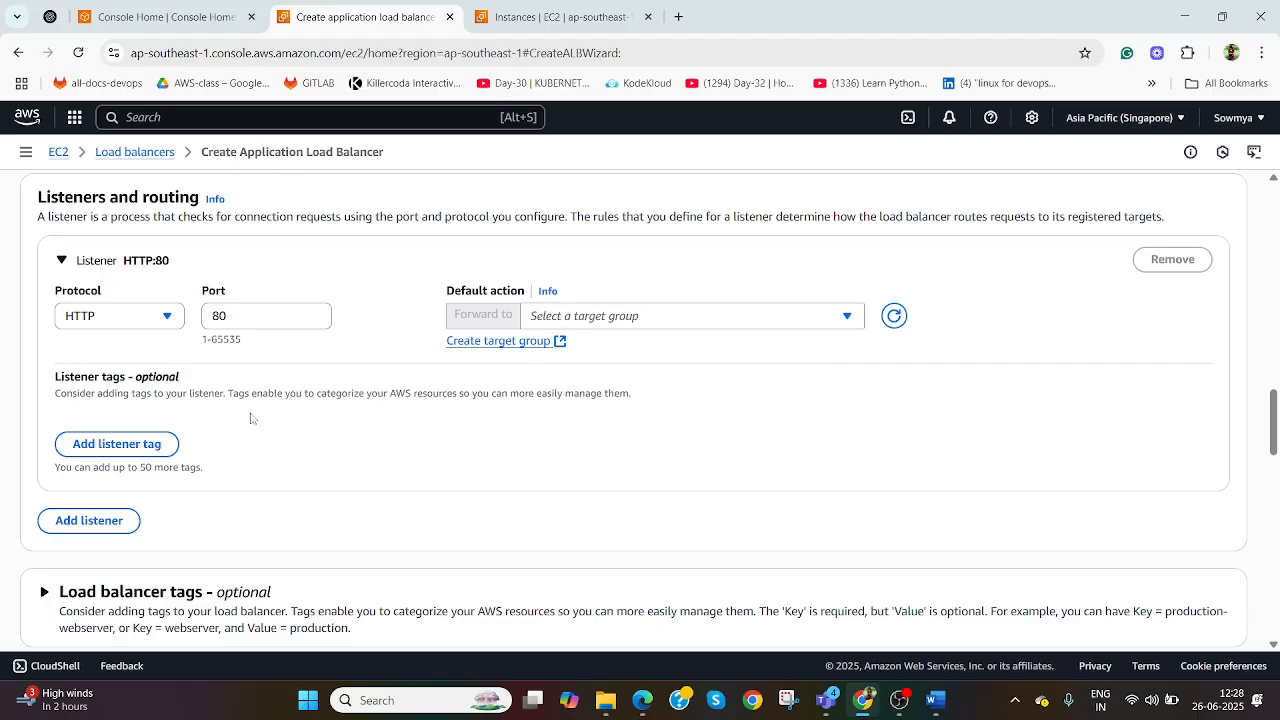
click(228, 316)
double_click(220, 316)
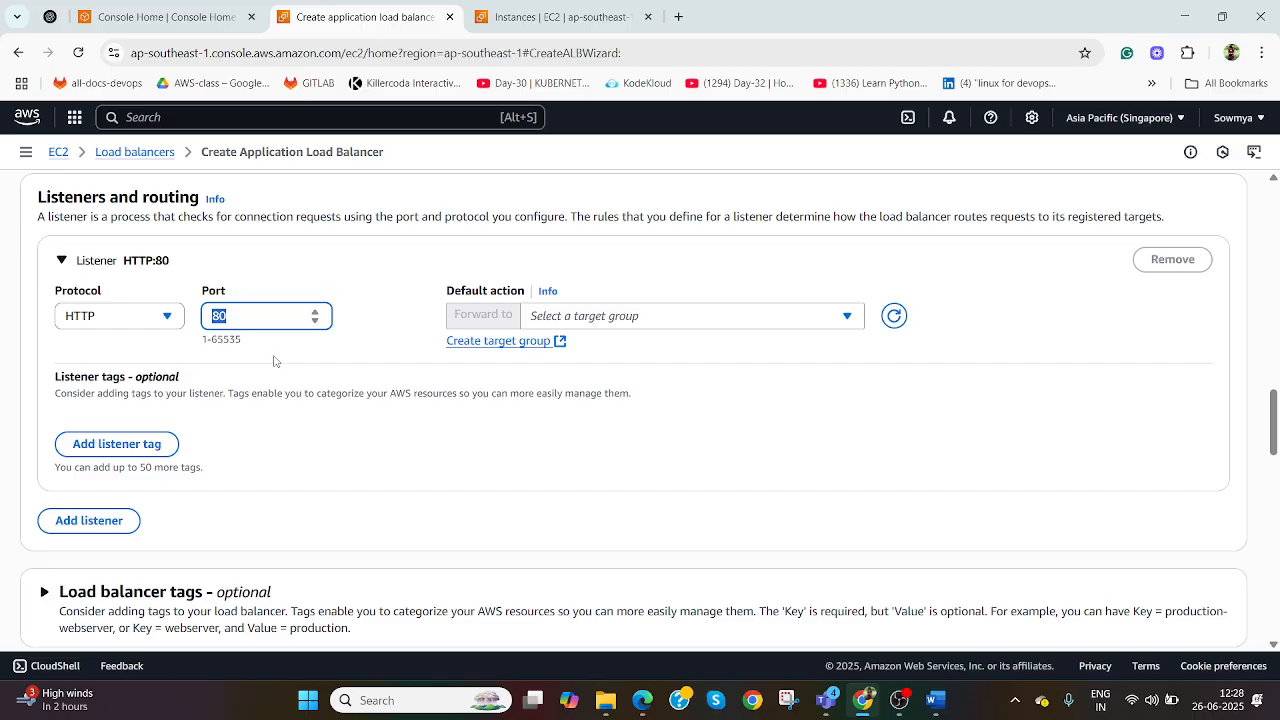
scroll(275, 361, down, 4)
scroll(243, 449, up, 1)
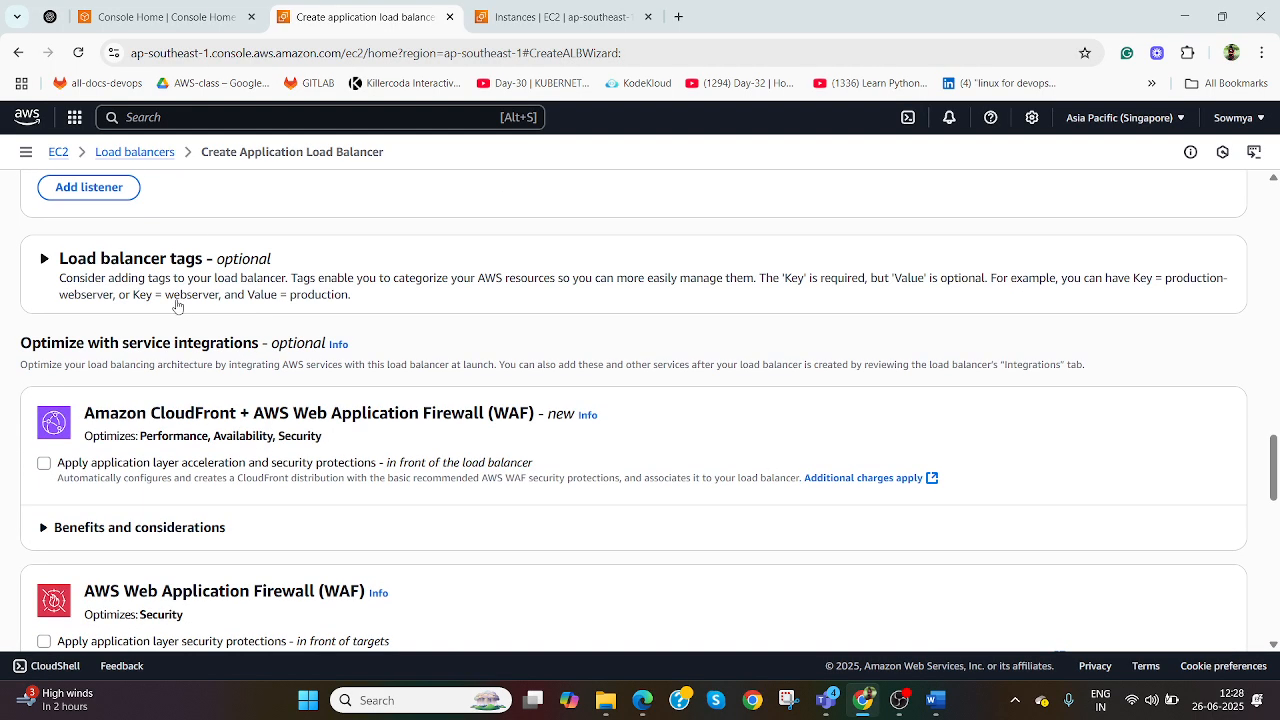
scroll(177, 306, down, 1)
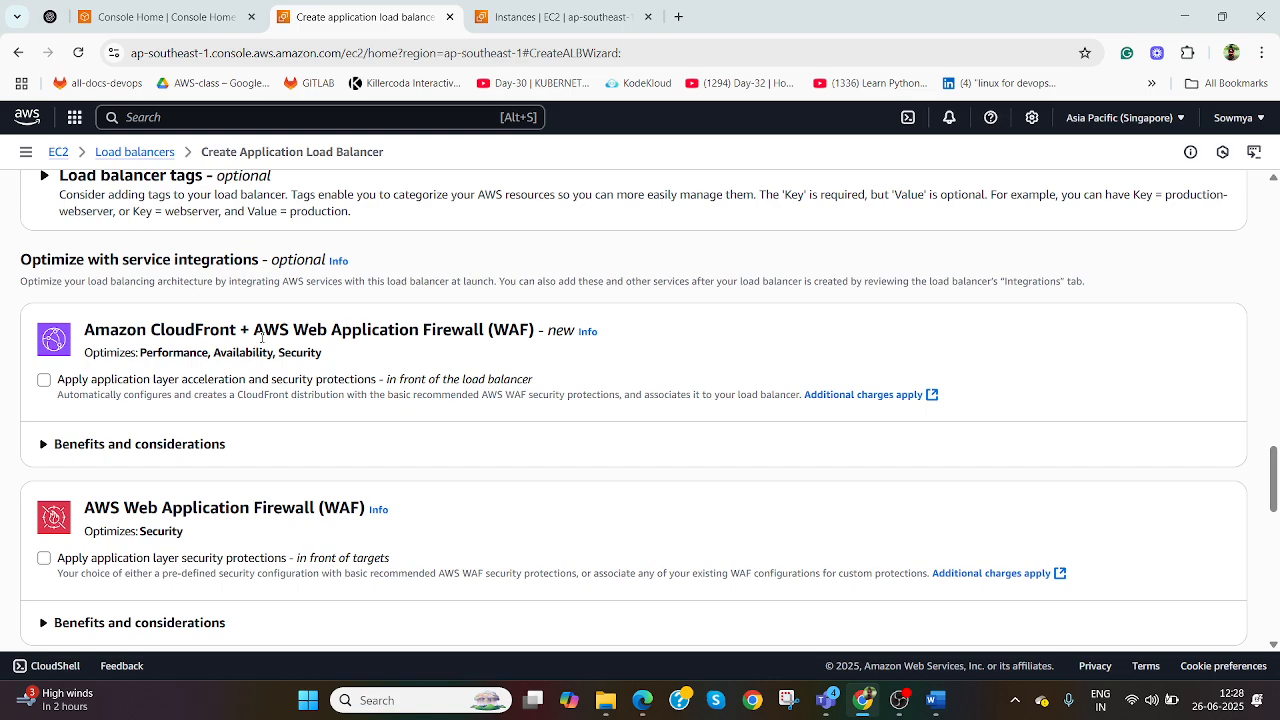
drag(83, 331, 529, 338)
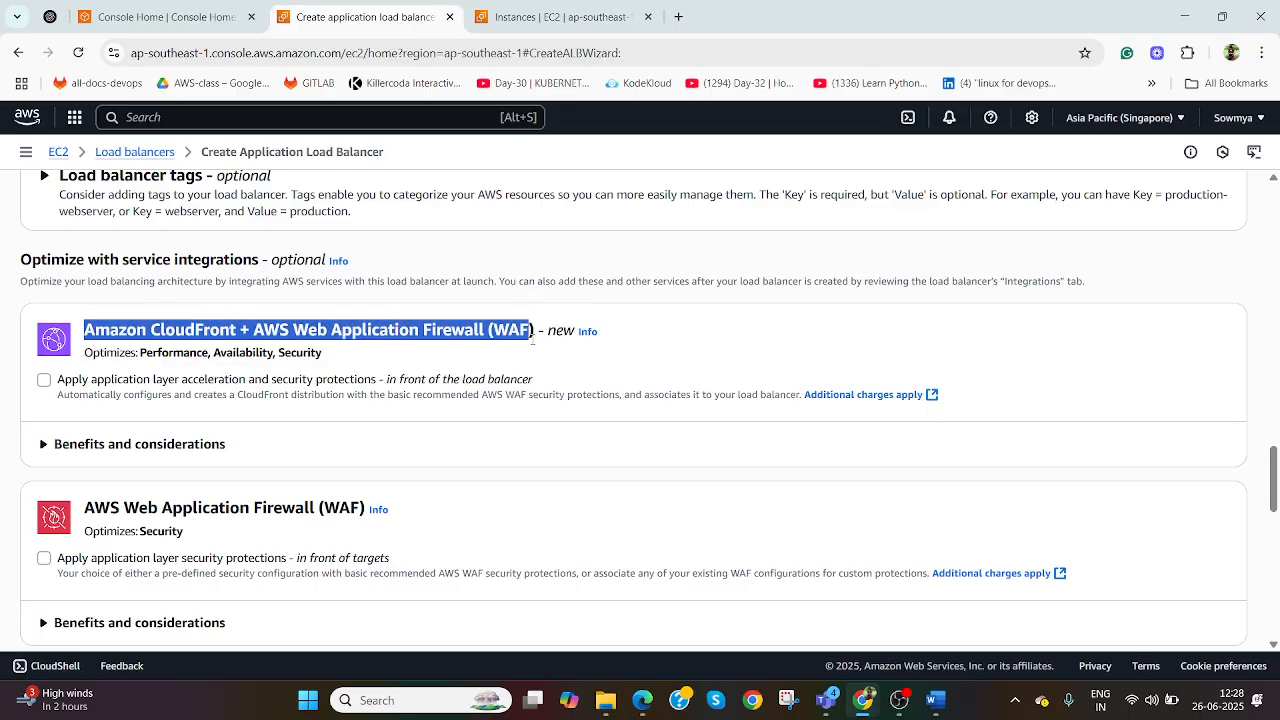
click(606, 344)
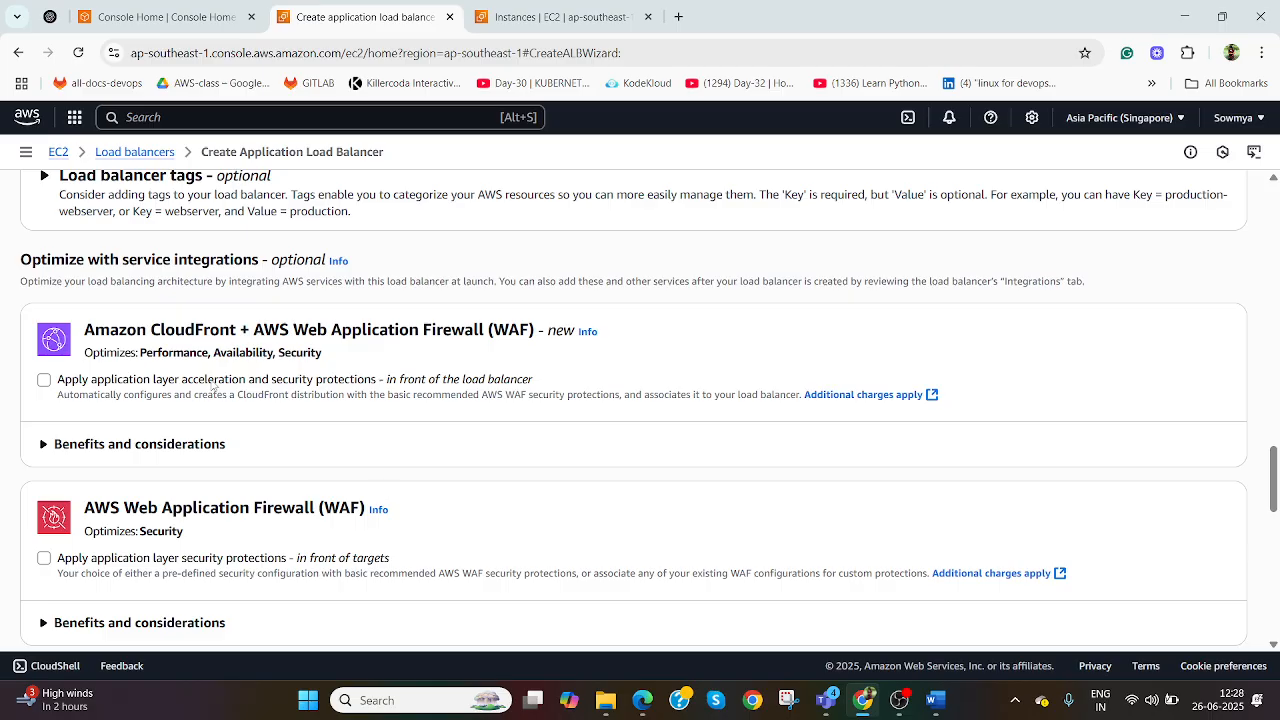
scroll(197, 379, down, 1)
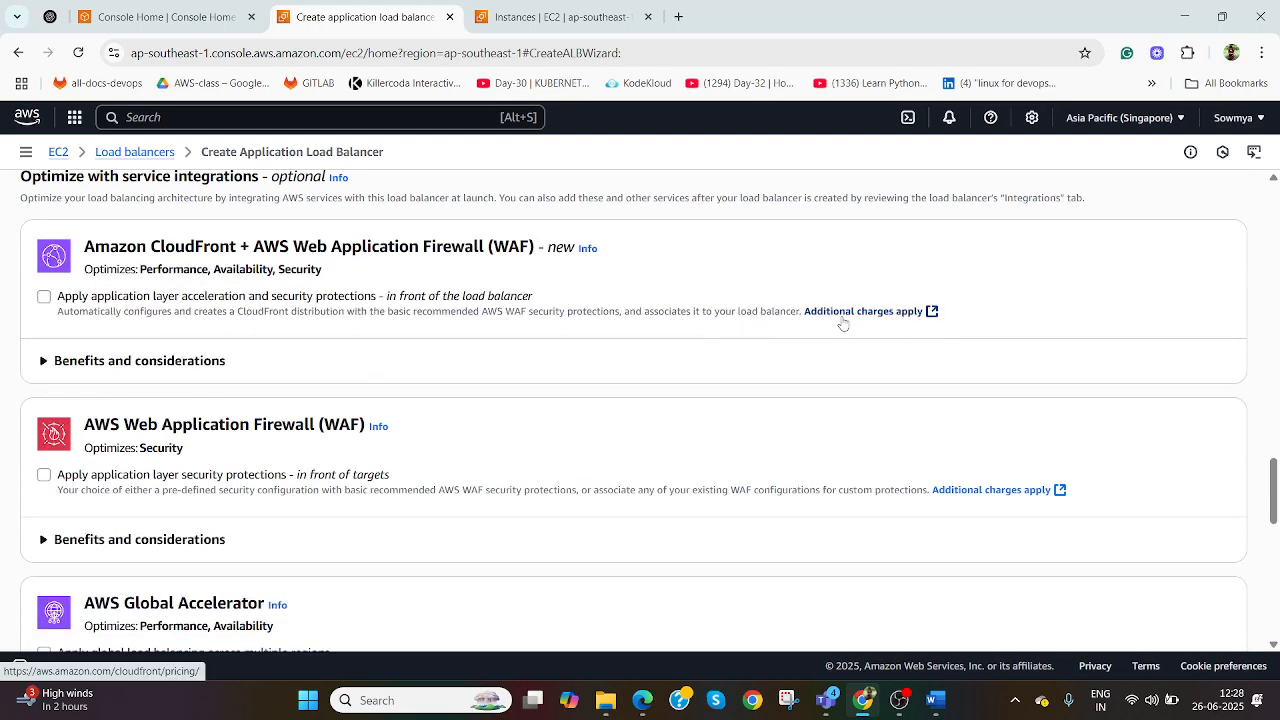
scroll(429, 443, down, 2)
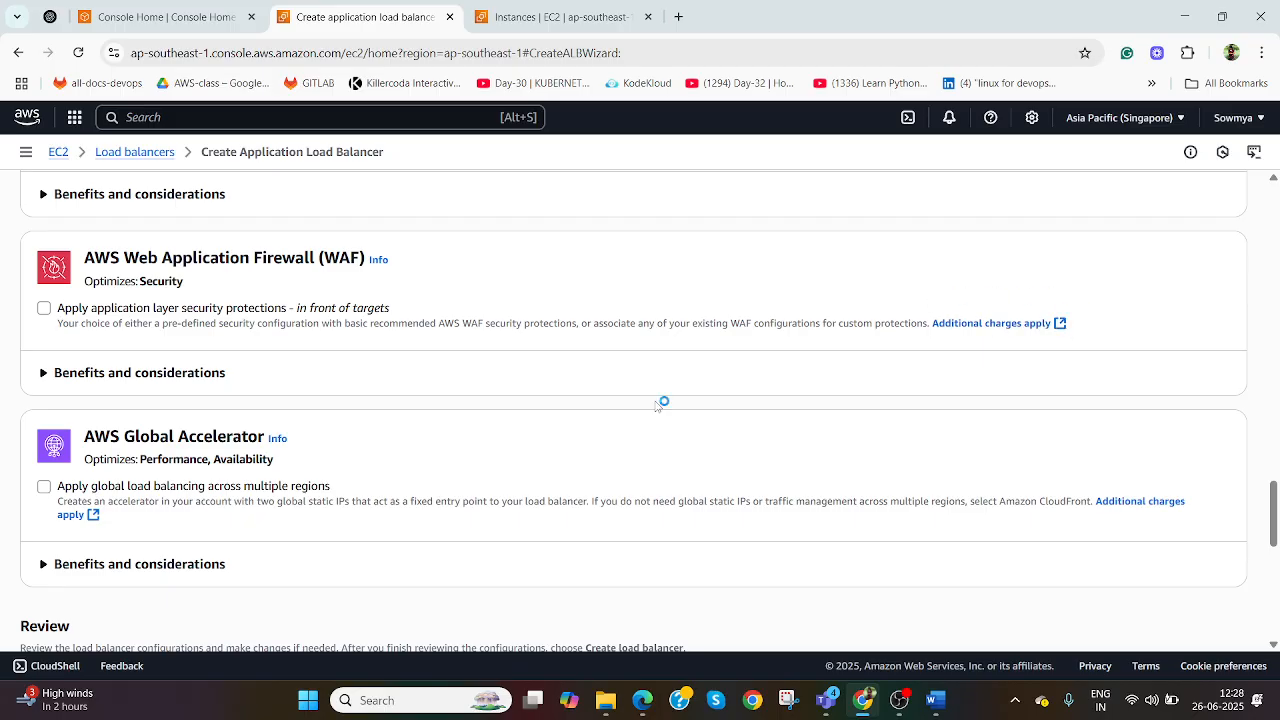
scroll(205, 334, down, 2)
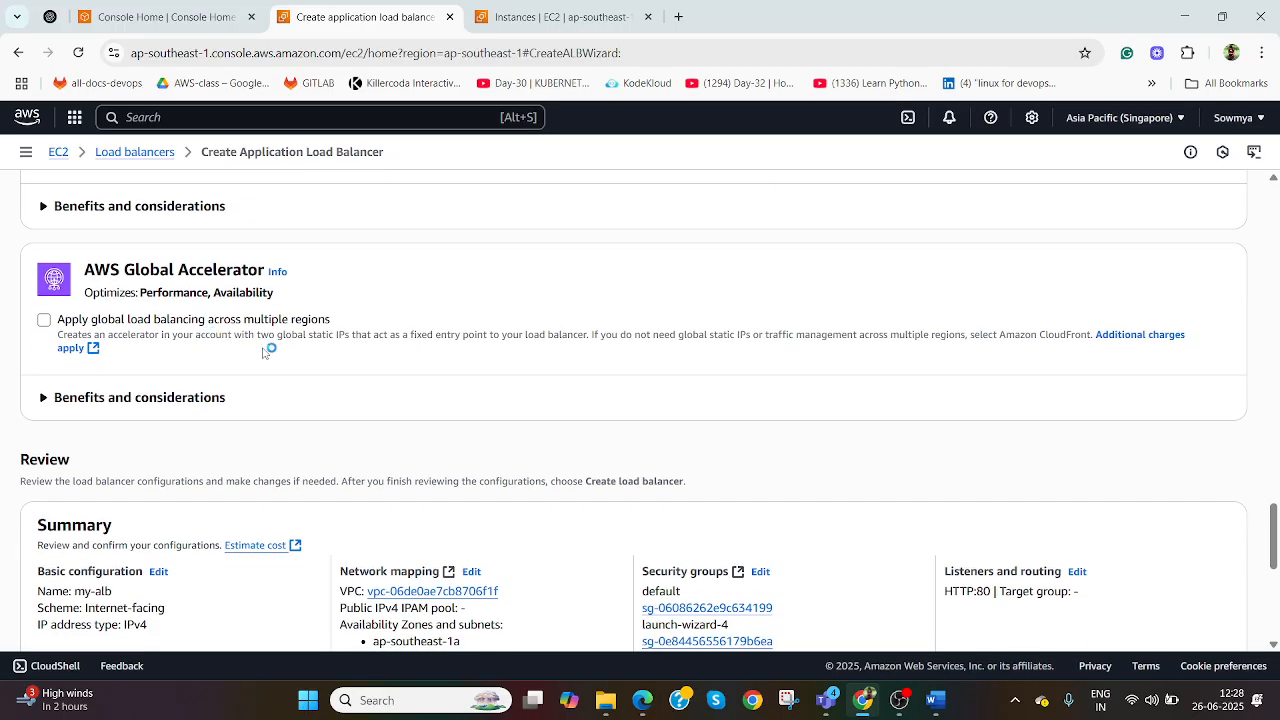
scroll(264, 350, down, 1)
scroll(266, 351, down, 5)
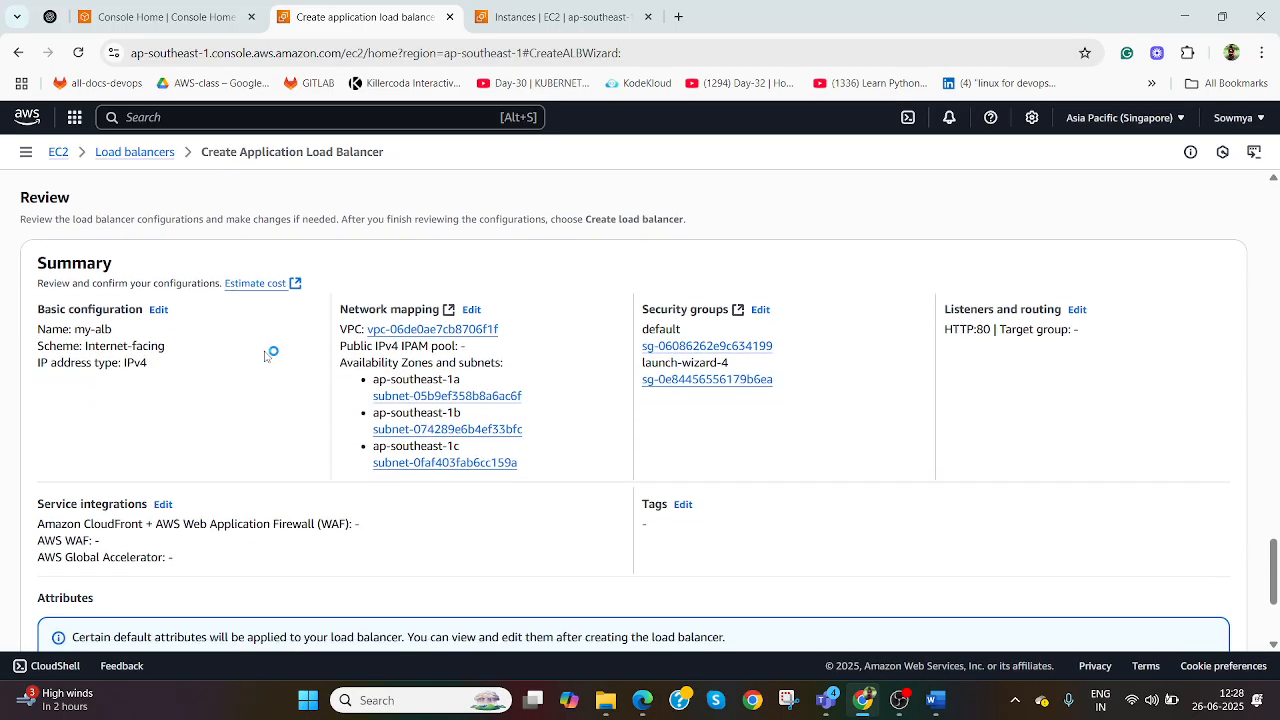
Start a new target group for the listener's default action, keeping the Instances target type, and name it my-TG
scroll(385, 477, up, 20)
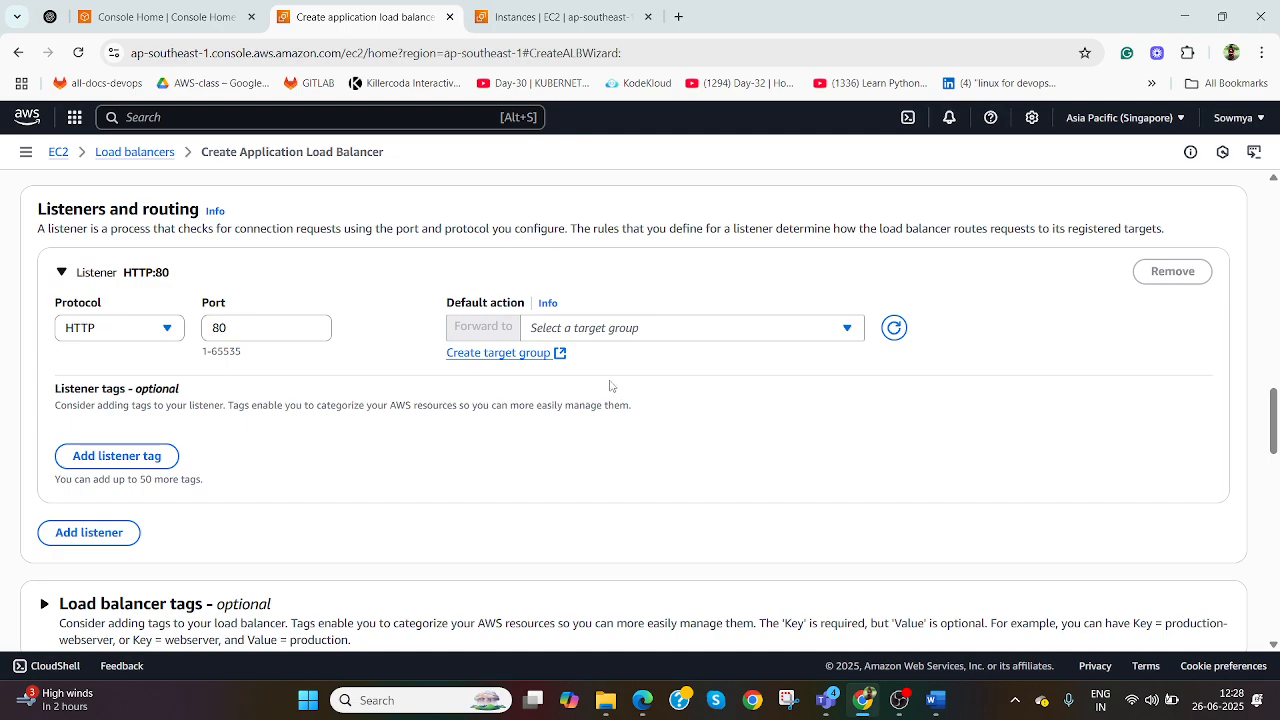
click(526, 355)
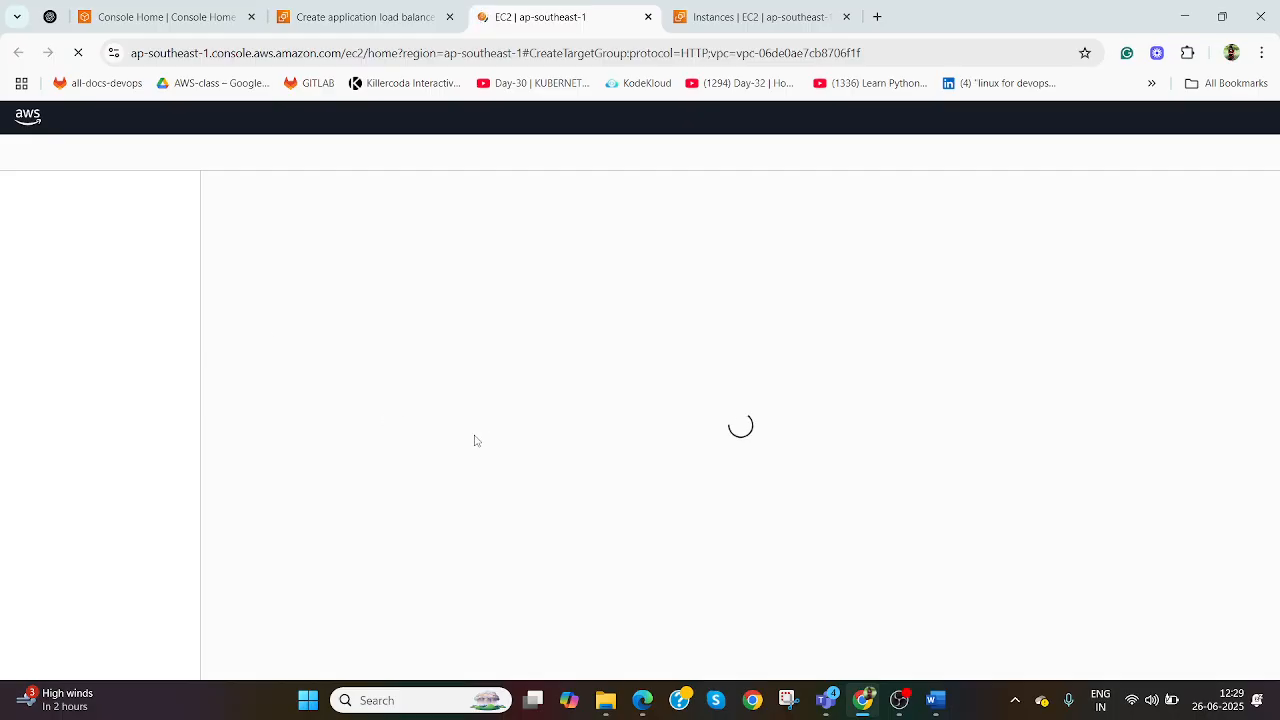
scroll(380, 350, down, 1)
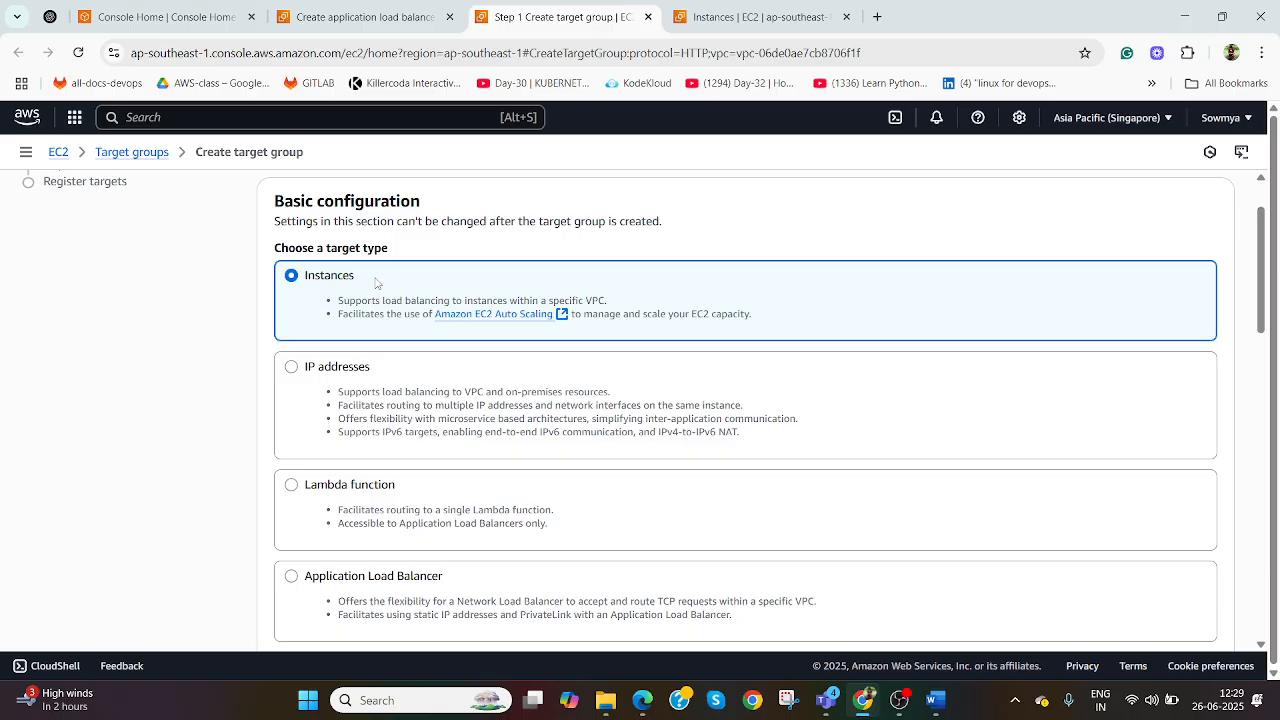
scroll(376, 284, down, 1)
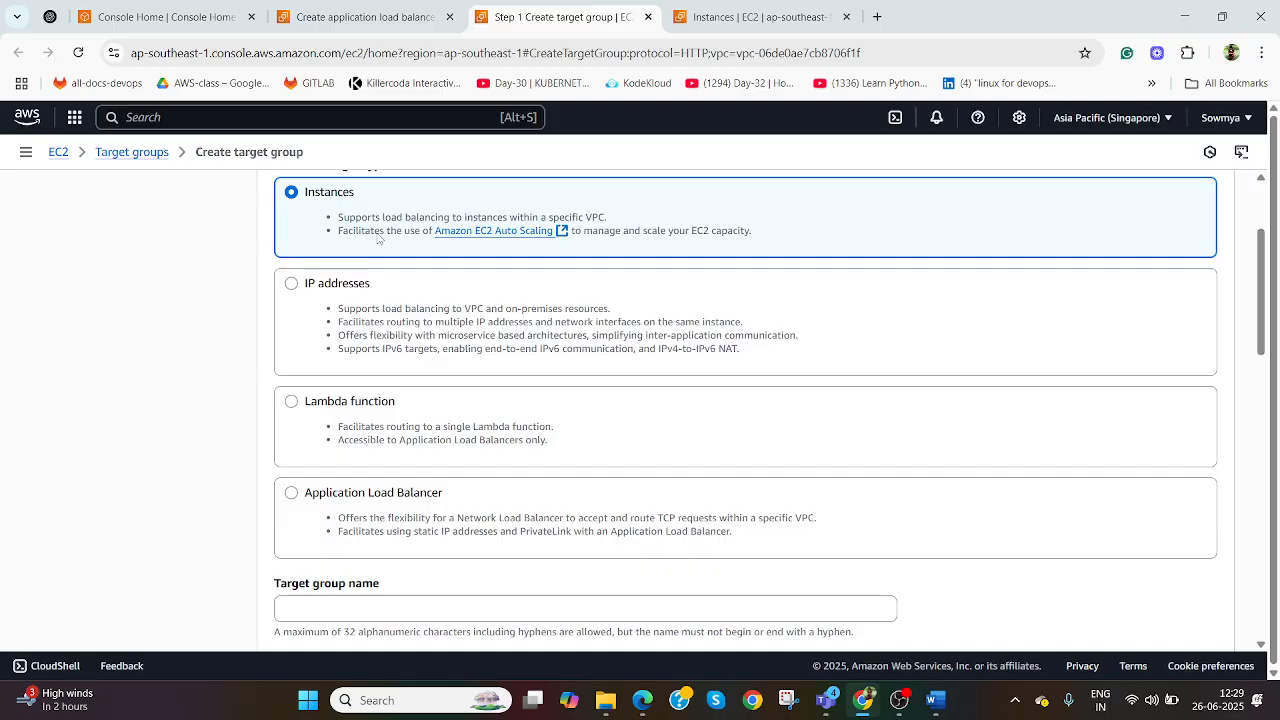
scroll(430, 434, down, 1)
scroll(428, 435, down, 1)
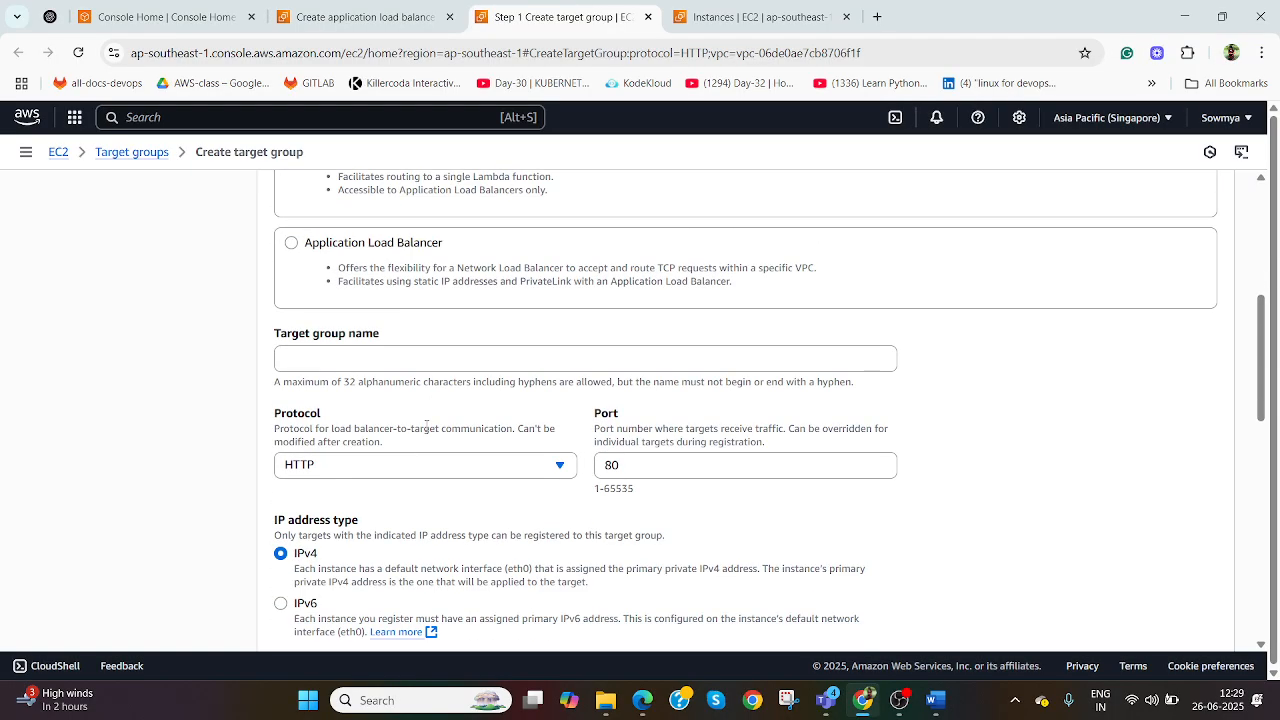
click(381, 364)
text(my-TG)
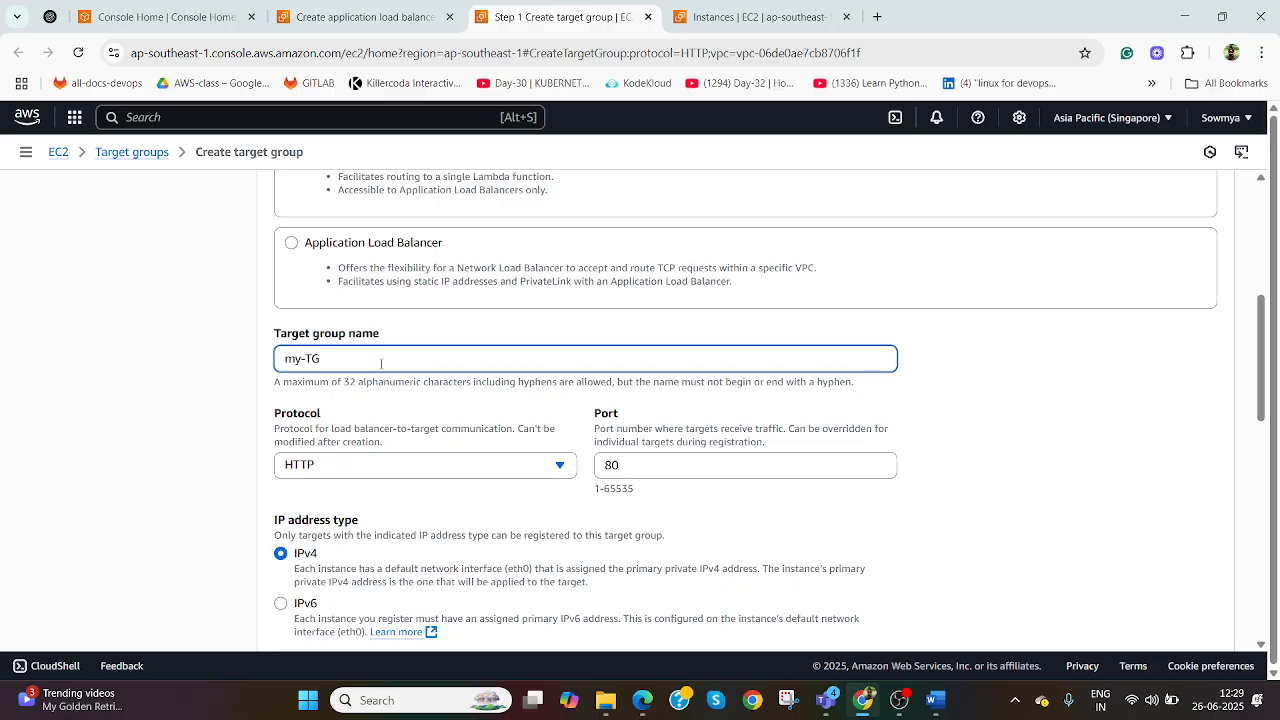
Keep HTTP on port 80, IPv4, HTTP1 and the health check path / for the target group, and proceed to target registration
scroll(474, 428, down, 3)
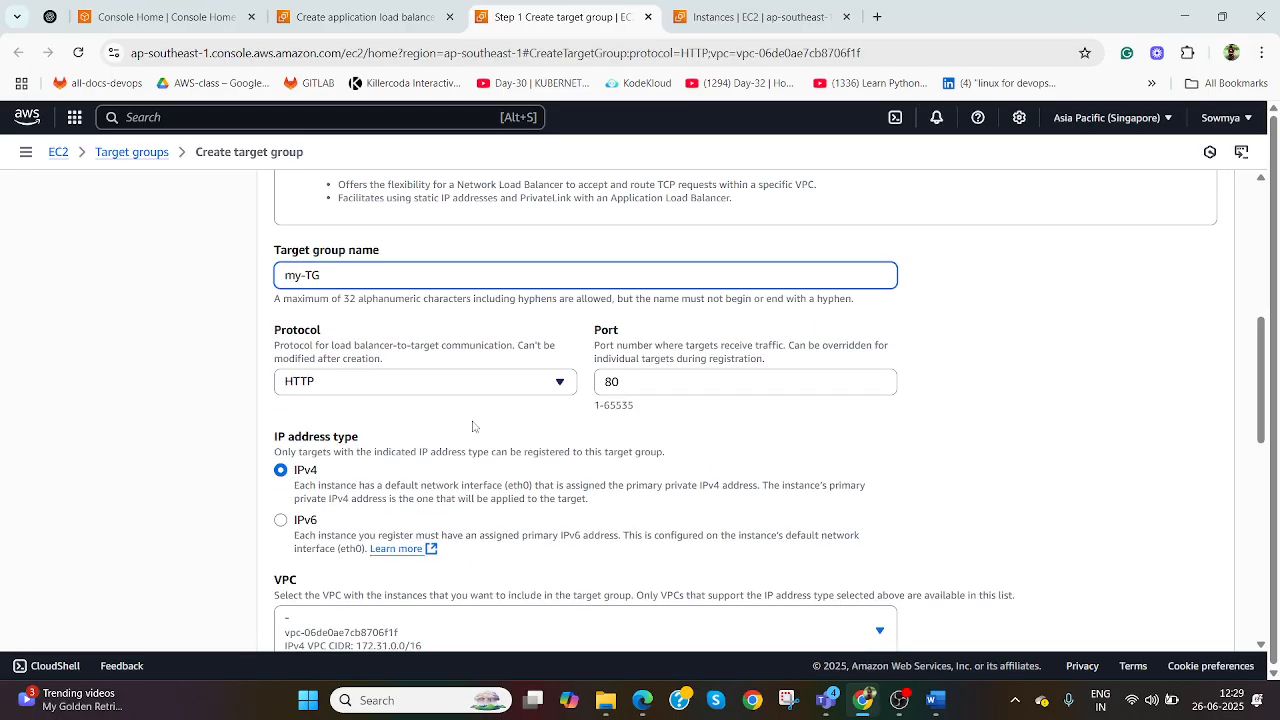
scroll(355, 428, down, 2)
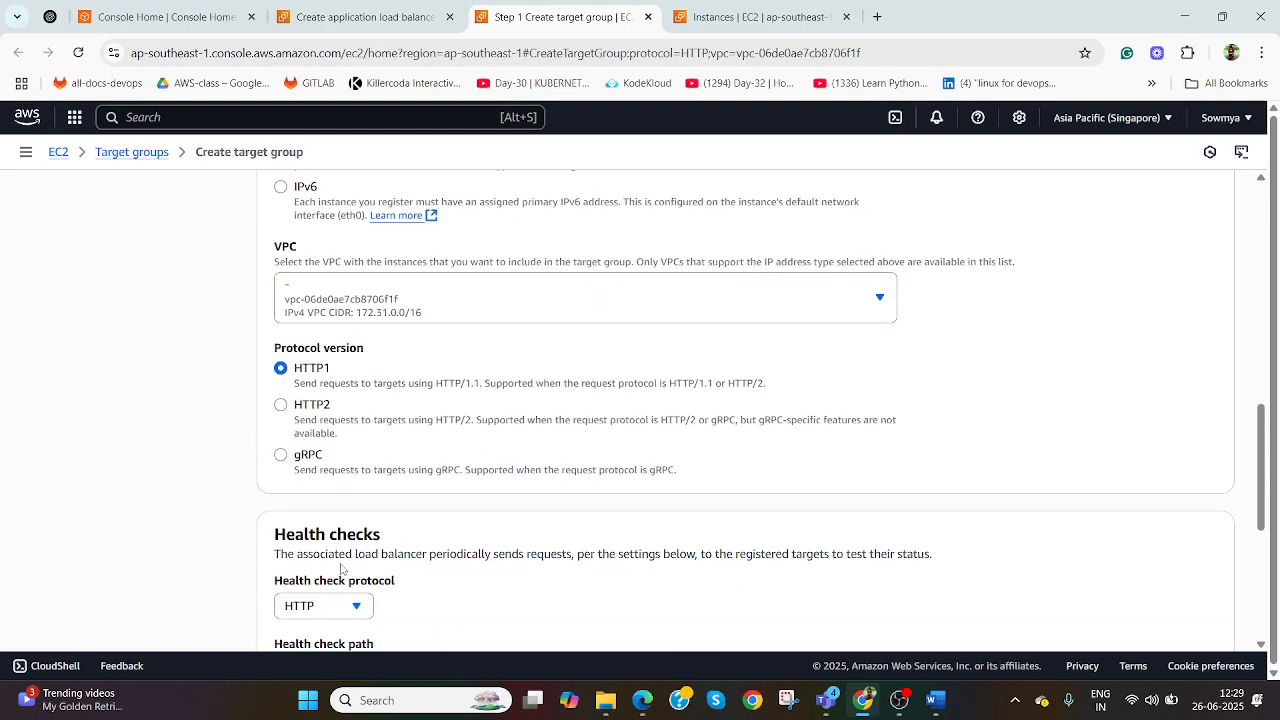
scroll(340, 570, down, 3)
scroll(398, 436, down, 2)
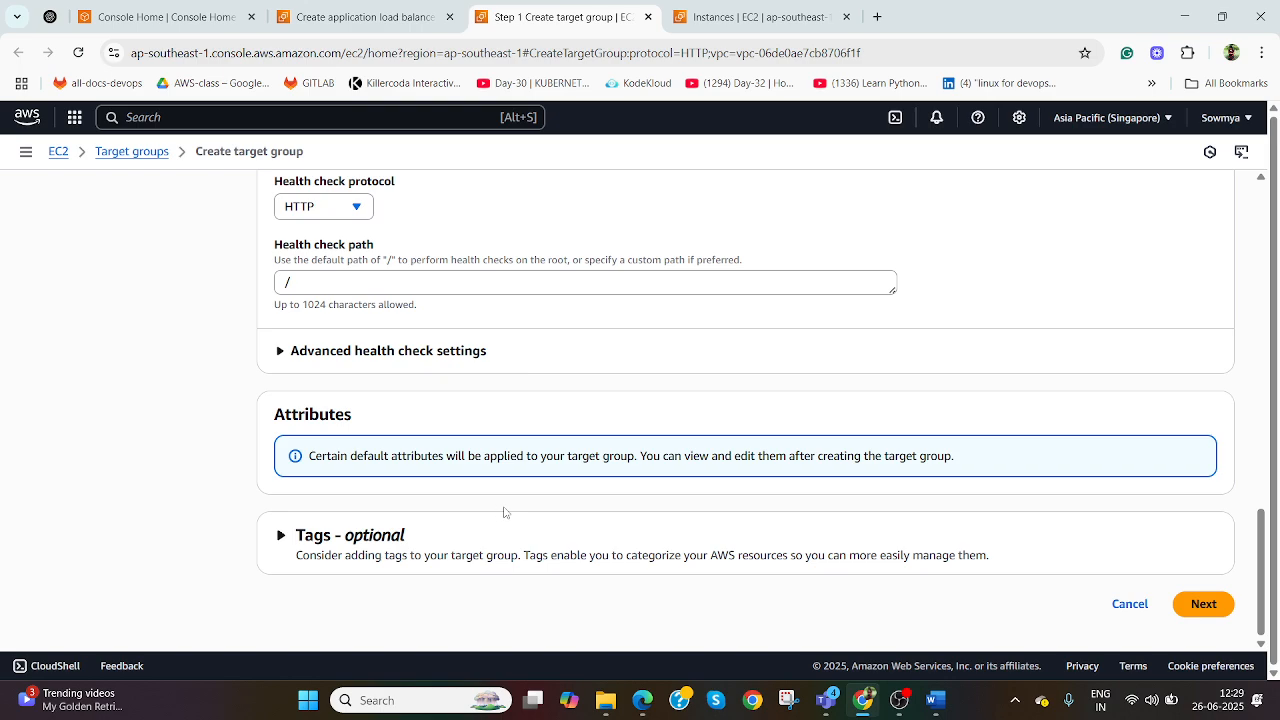
click(1205, 605)
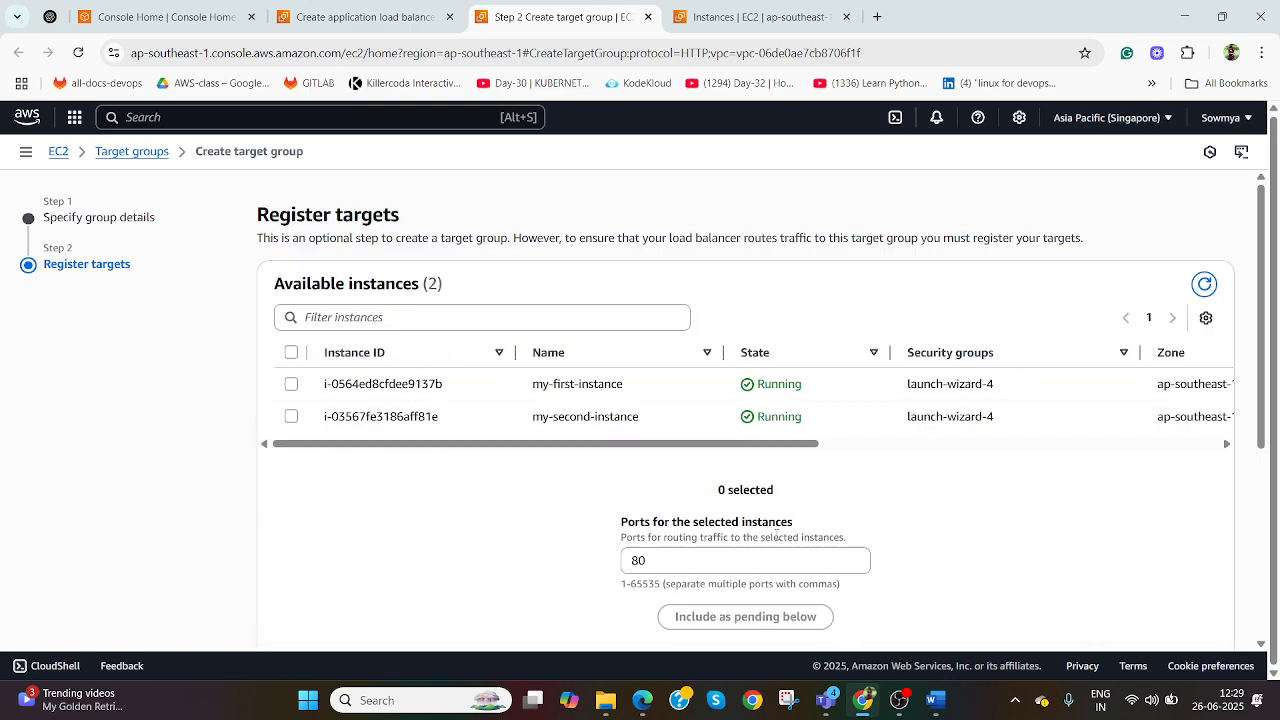
Include my-first-instance and my-second-instance as pending targets on port 80
scroll(520, 501, down, 1)
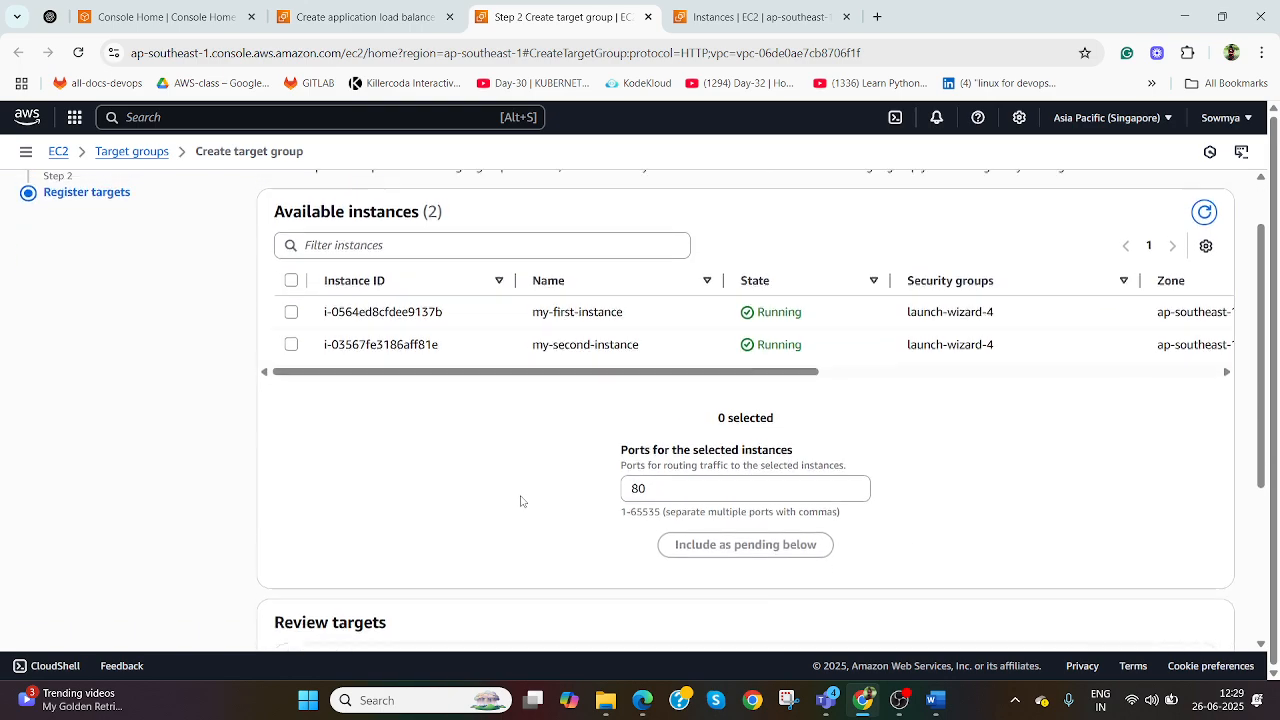
scroll(520, 501, up, 1)
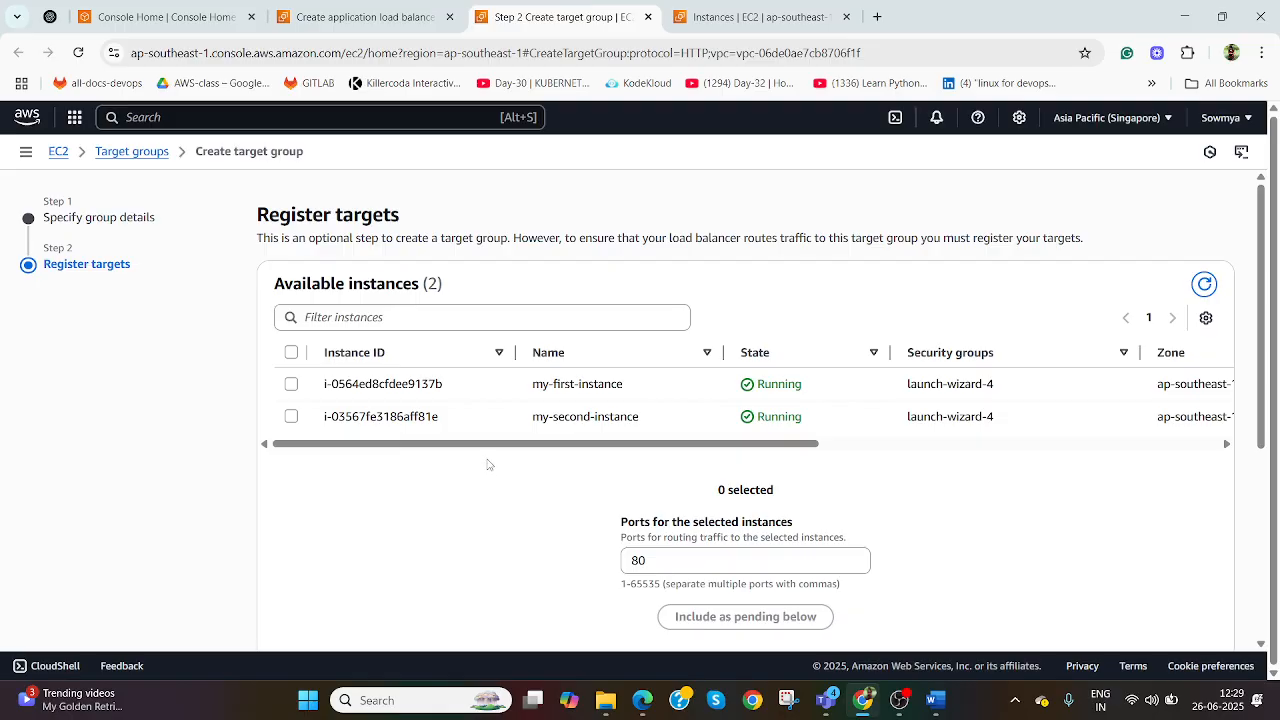
click(291, 386)
click(291, 417)
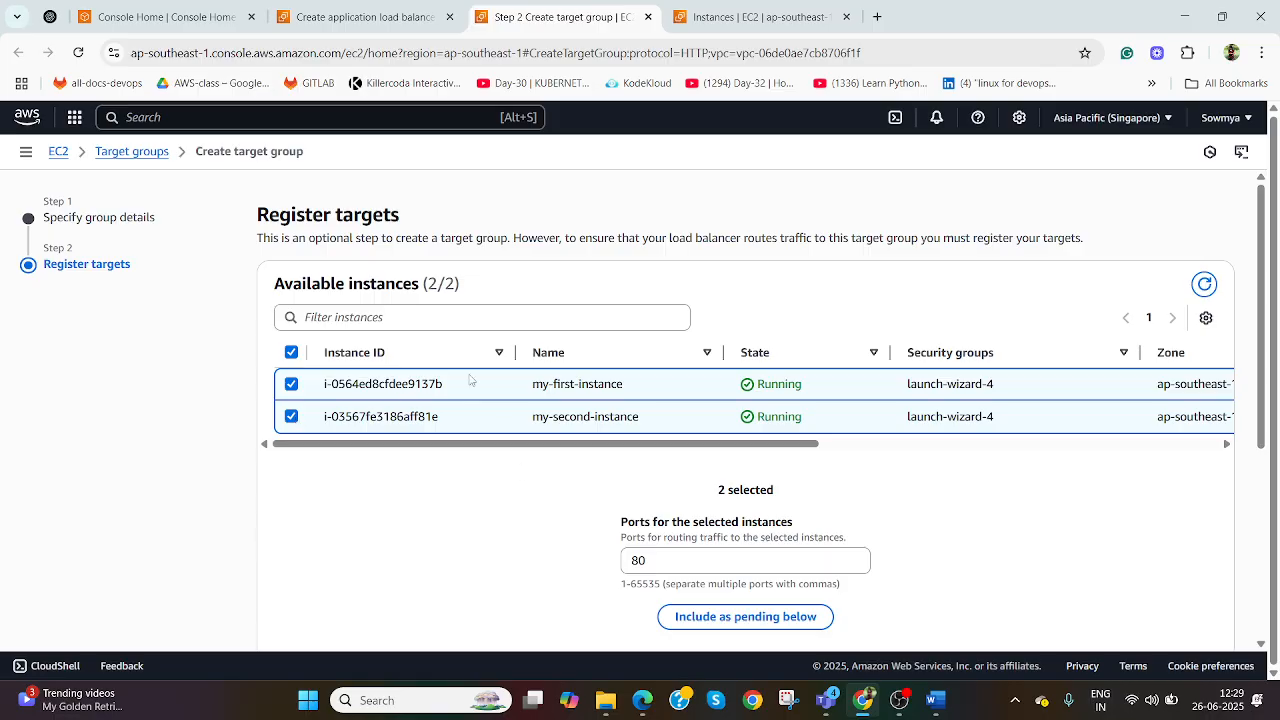
click(744, 618)
scroll(770, 570, down, 3)
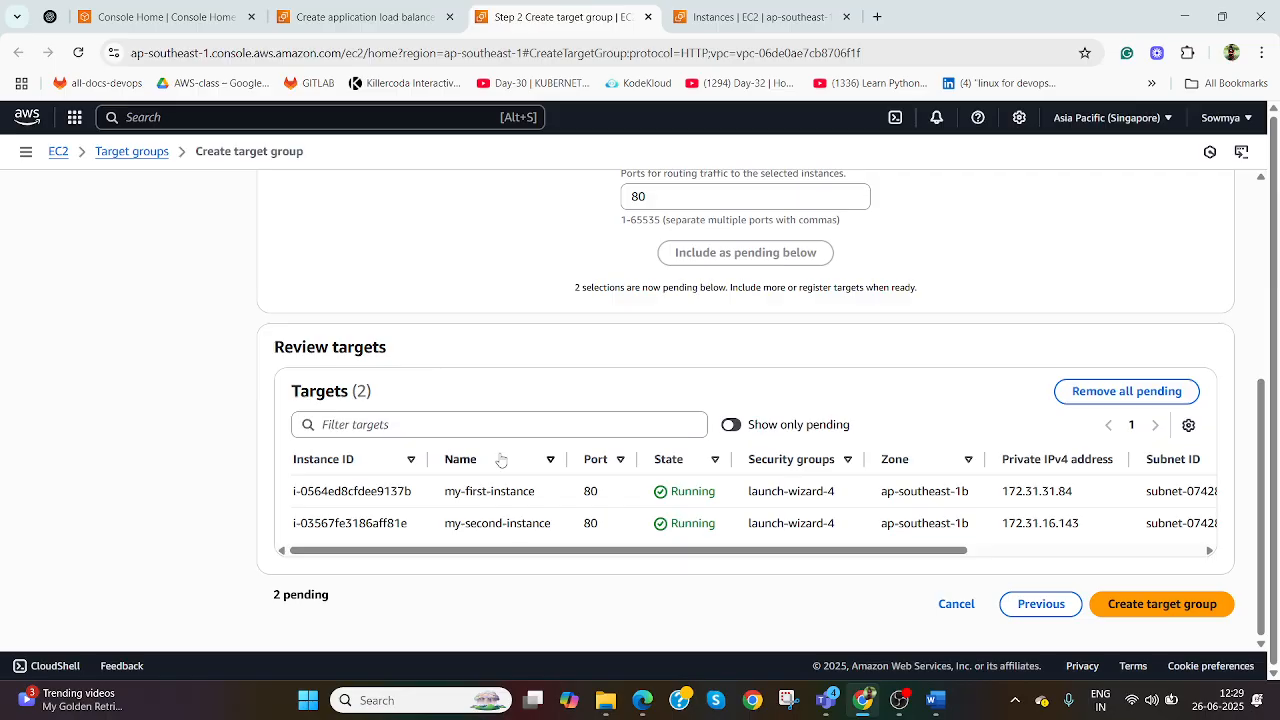
Create the target group with both pending instances and dismiss the success message
drag(640, 550, 520, 570)
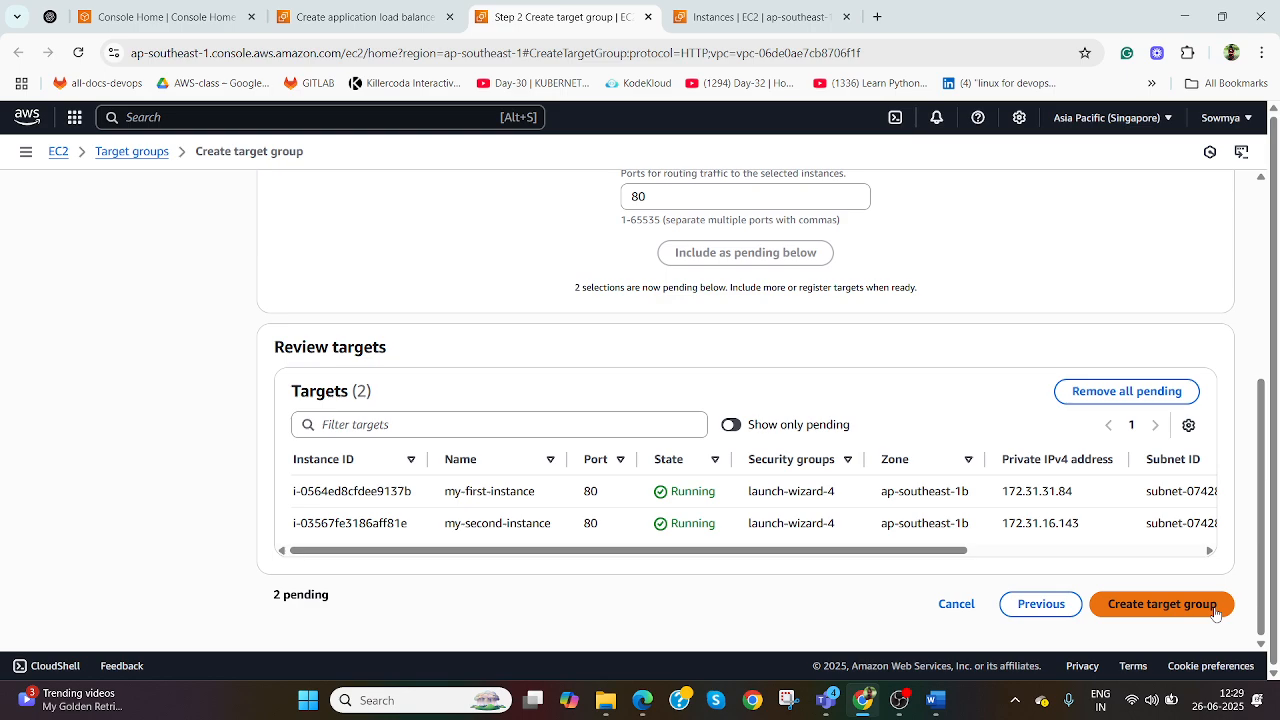
click(1162, 604)
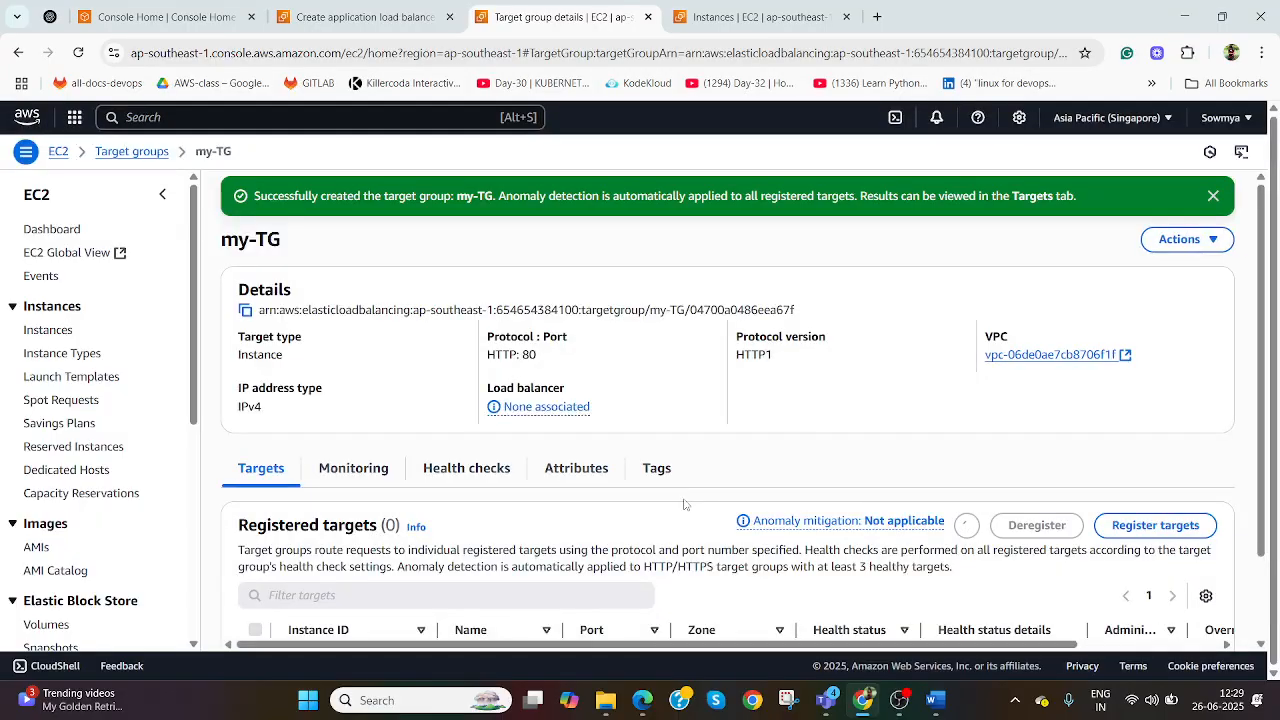
click(1213, 197)
Return to the load balancer setup, refresh the available target groups and forward the HTTP:80 listener to my-TG
click(362, 17)
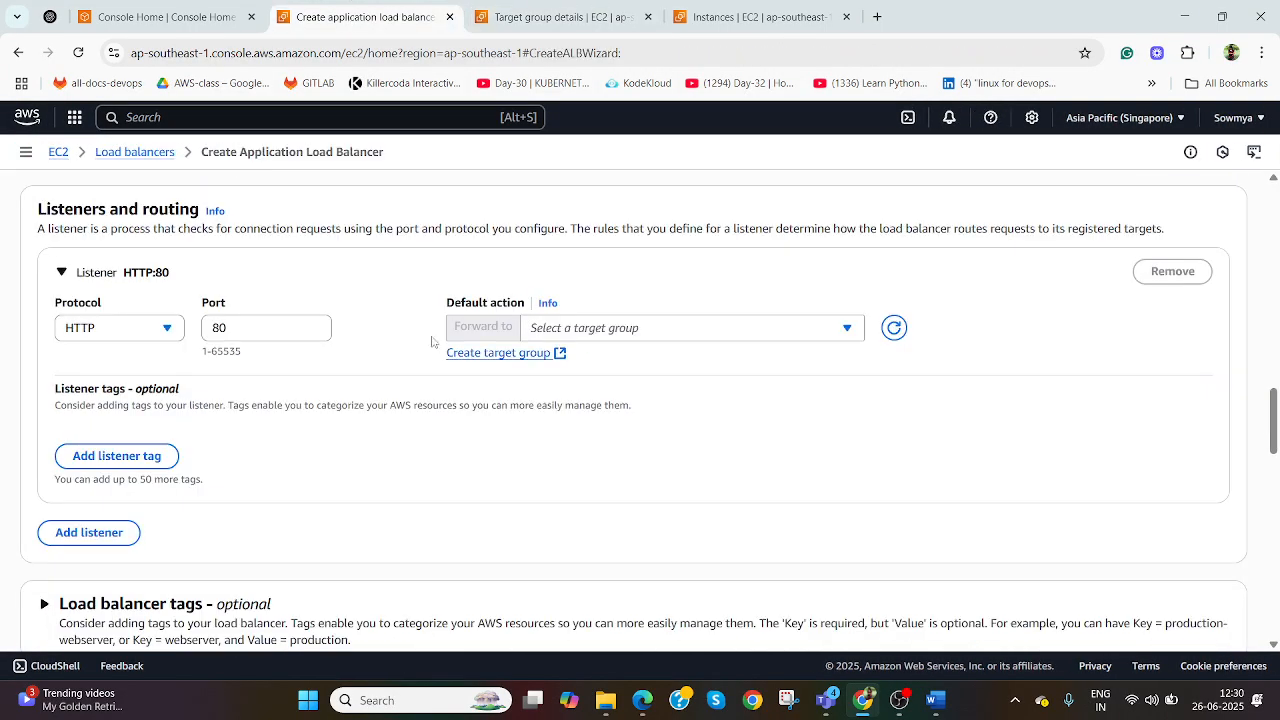
click(703, 336)
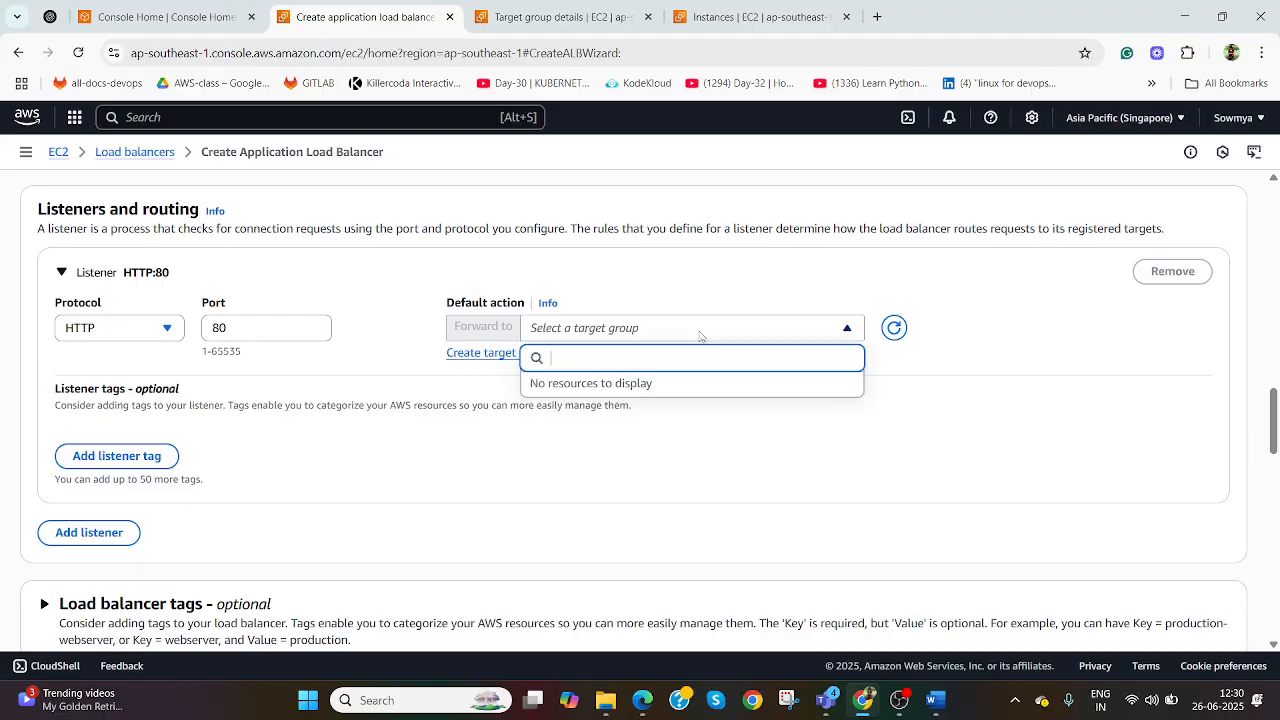
click(895, 328)
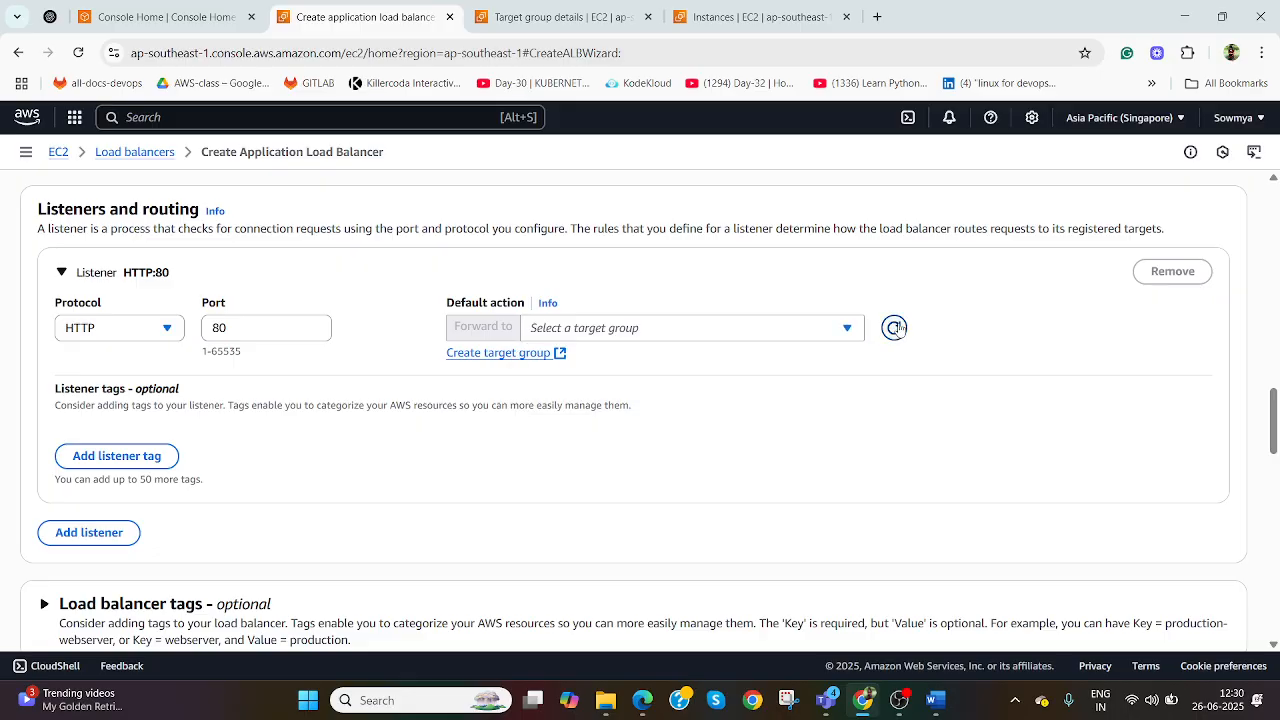
click(787, 332)
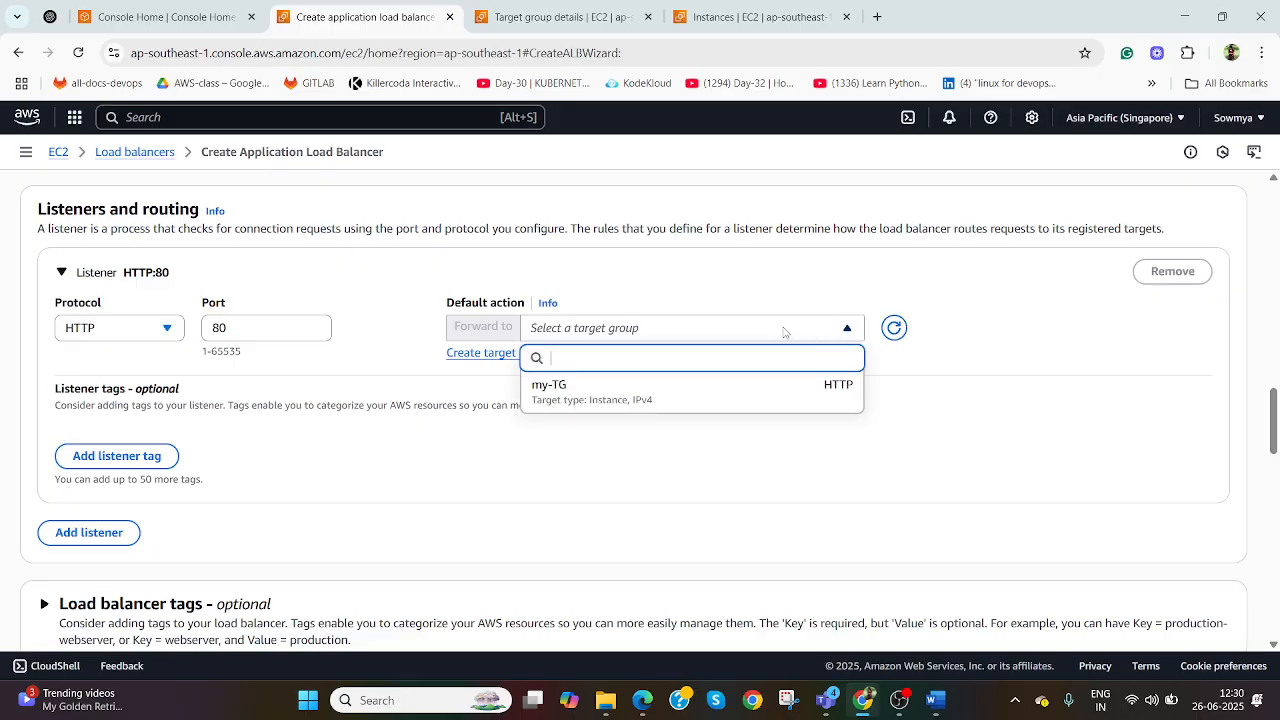
click(581, 400)
Create the load balancer without any optional service integrations
scroll(252, 430, down, 10)
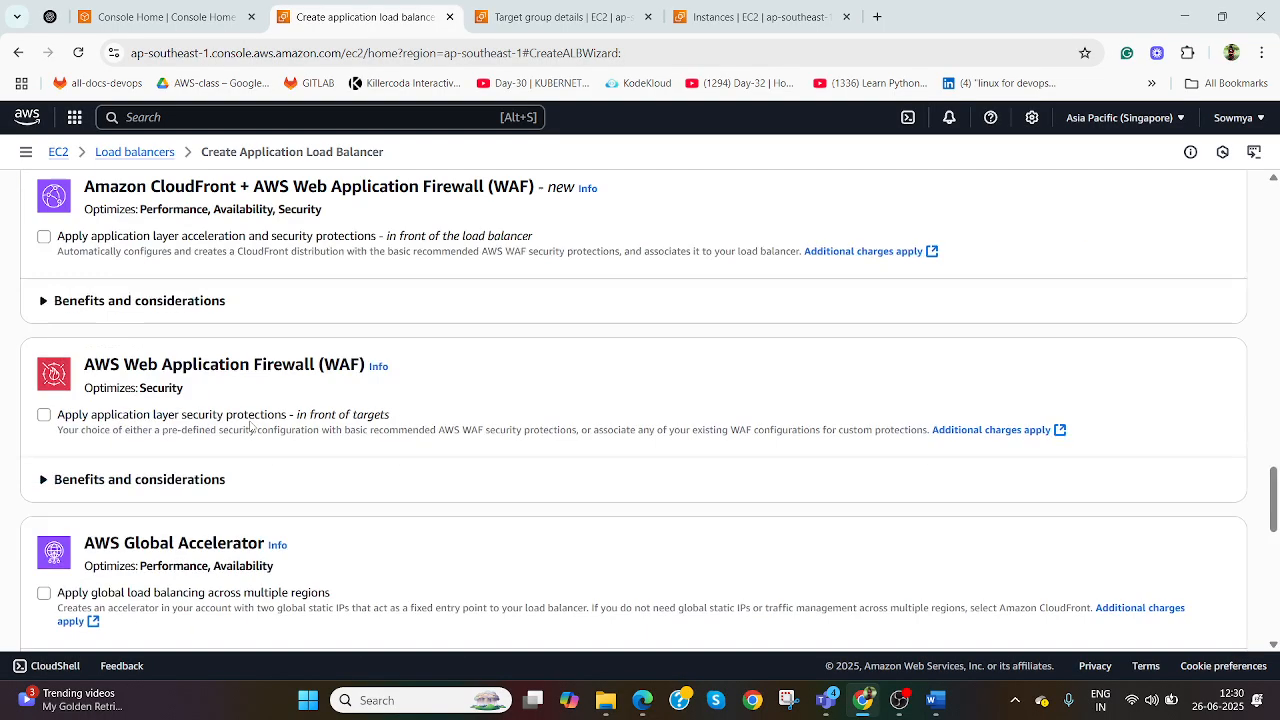
scroll(250, 428, down, 10)
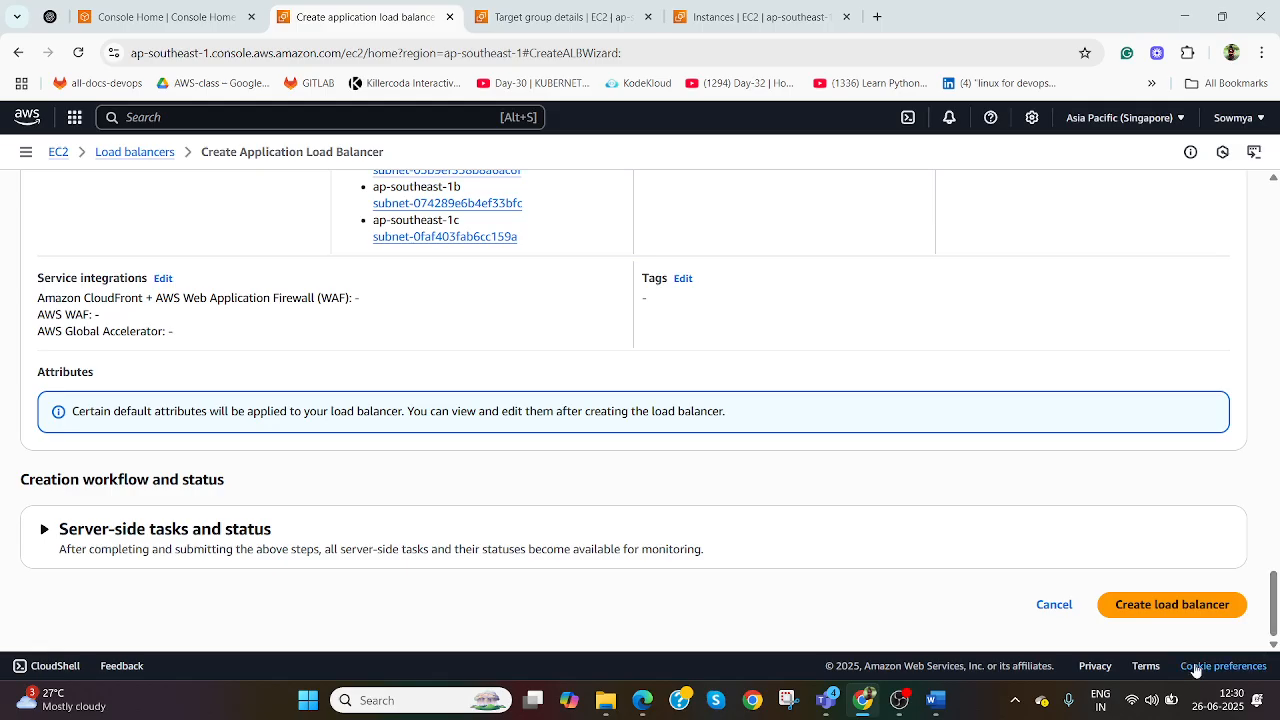
click(1195, 606)
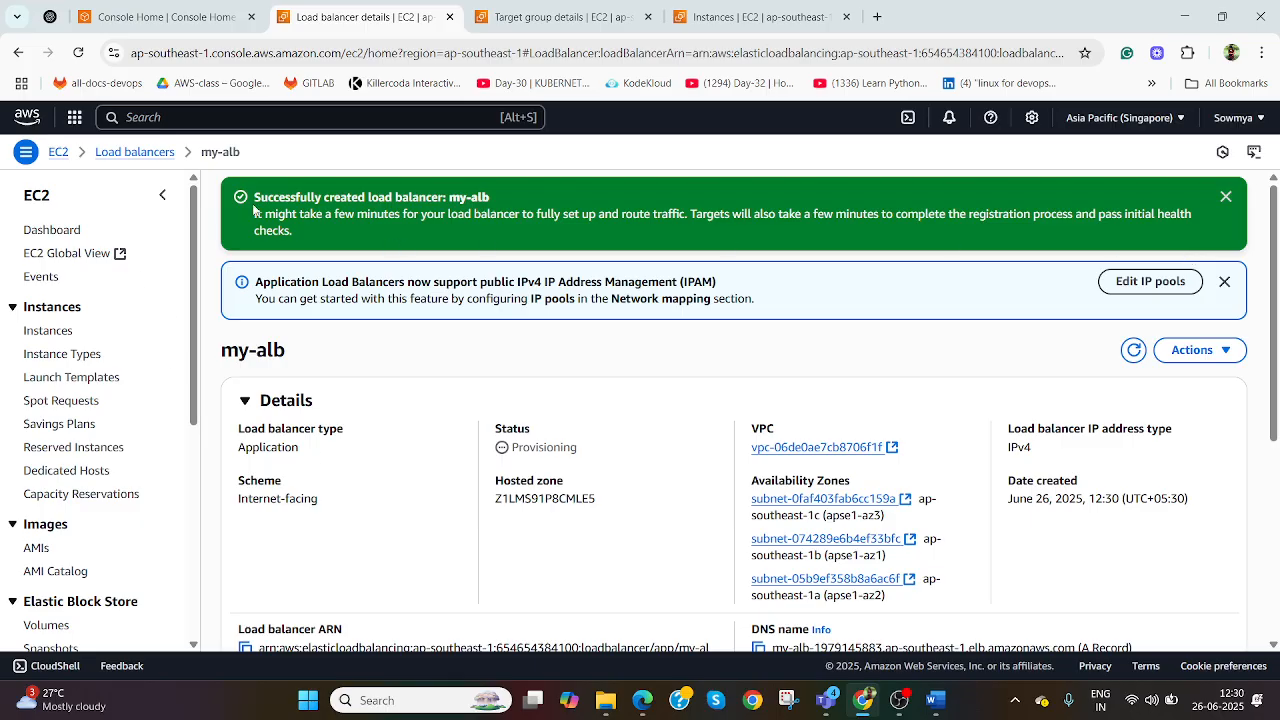
Open the list of load balancers and check the provisioning state of my-alb
click(110, 157)
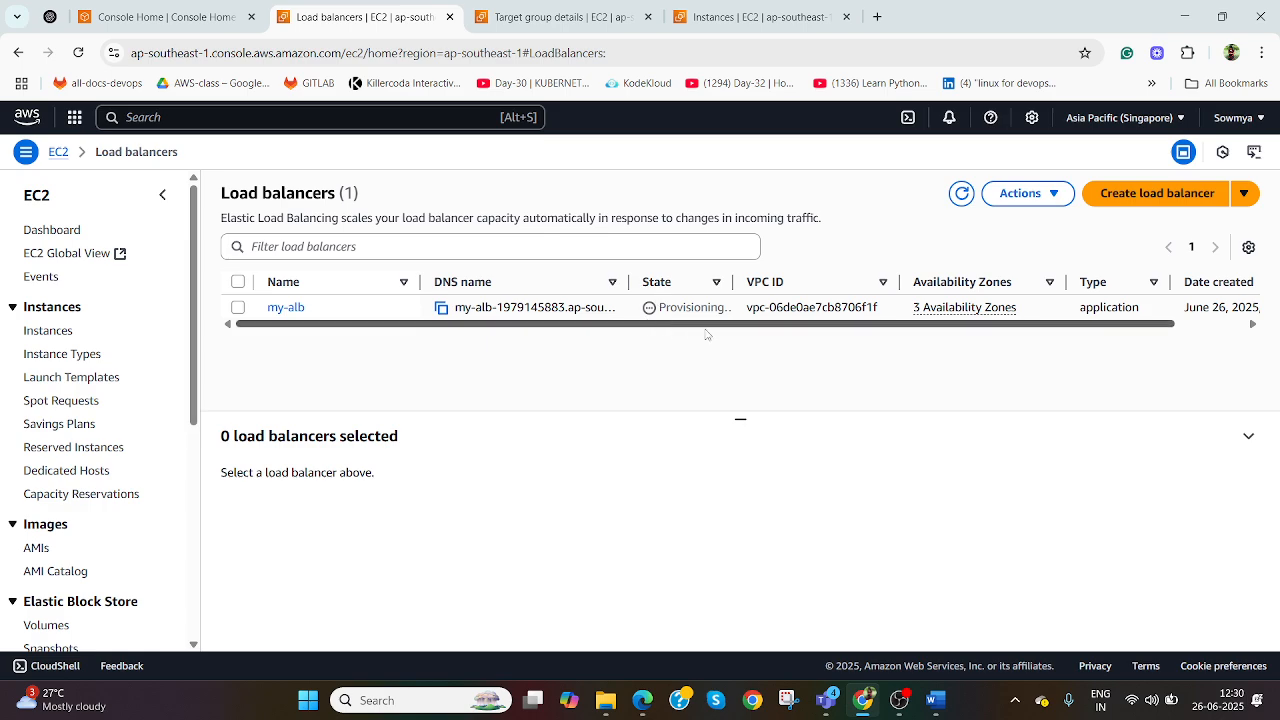
drag(710, 326, 633, 360)
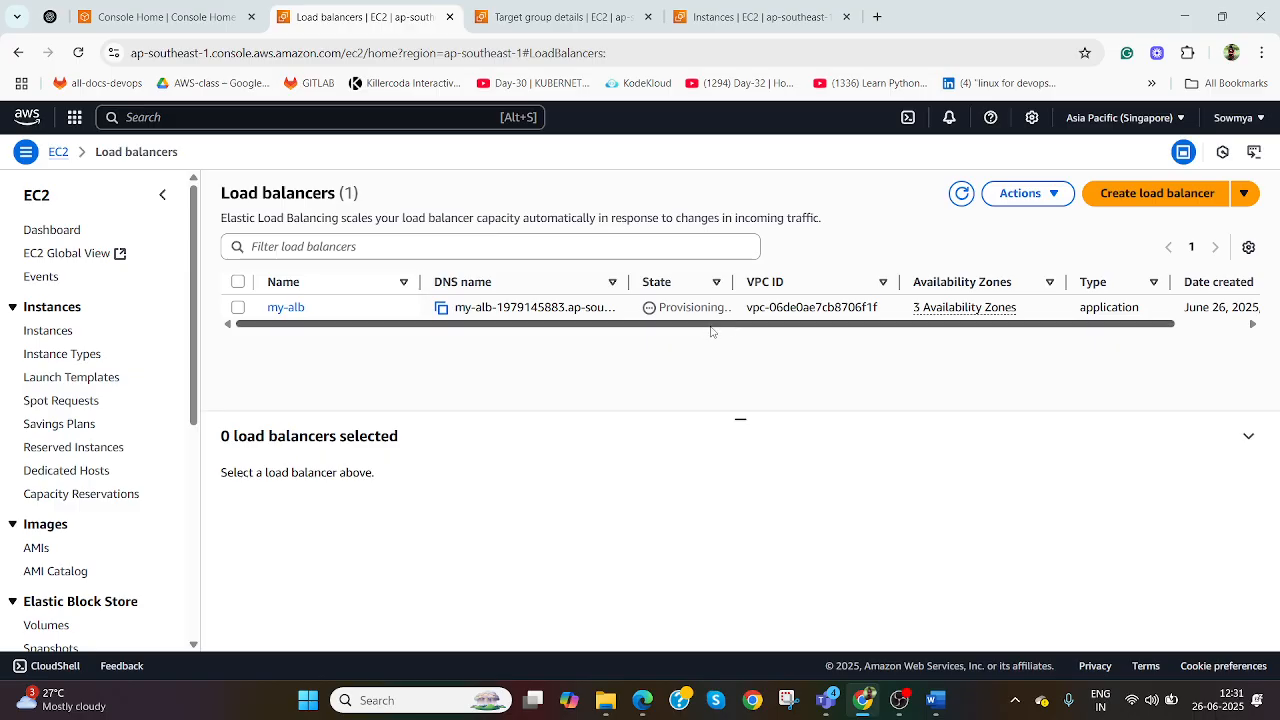
drag(711, 326, 680, 337)
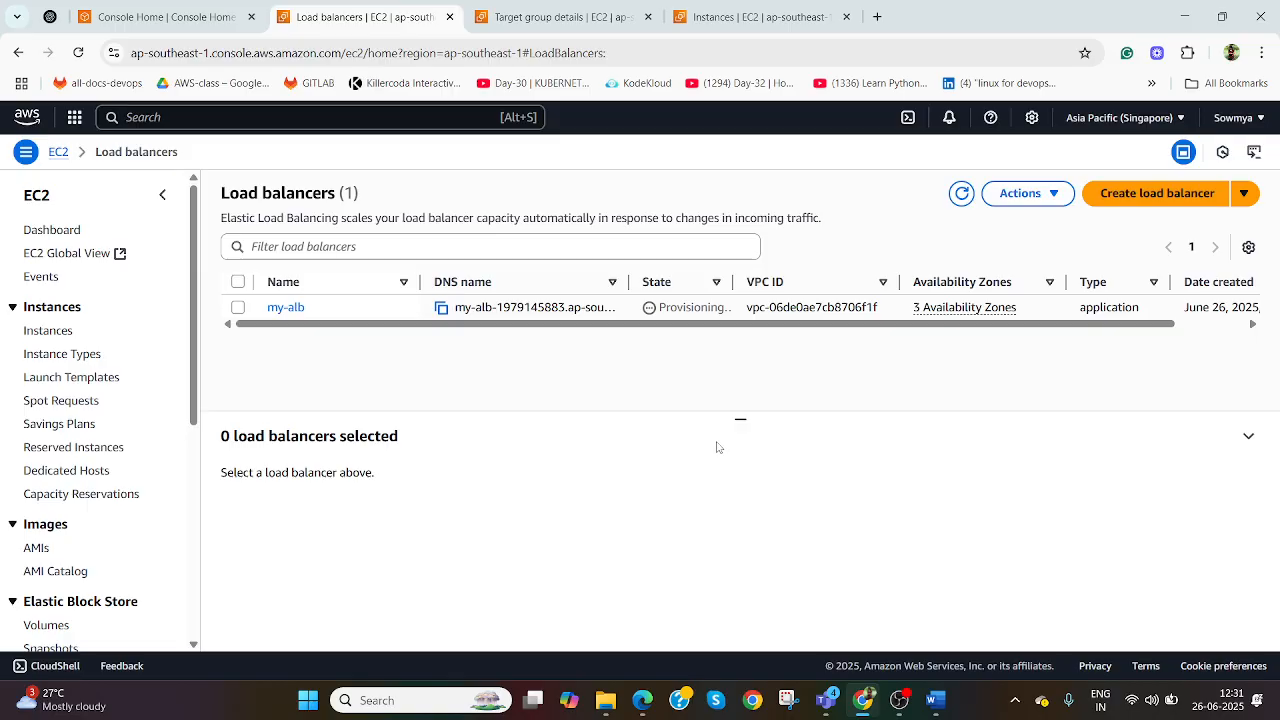
Refresh the load balancer list repeatedly and review my-alb's columns to check its provisioning state
click(961, 193)
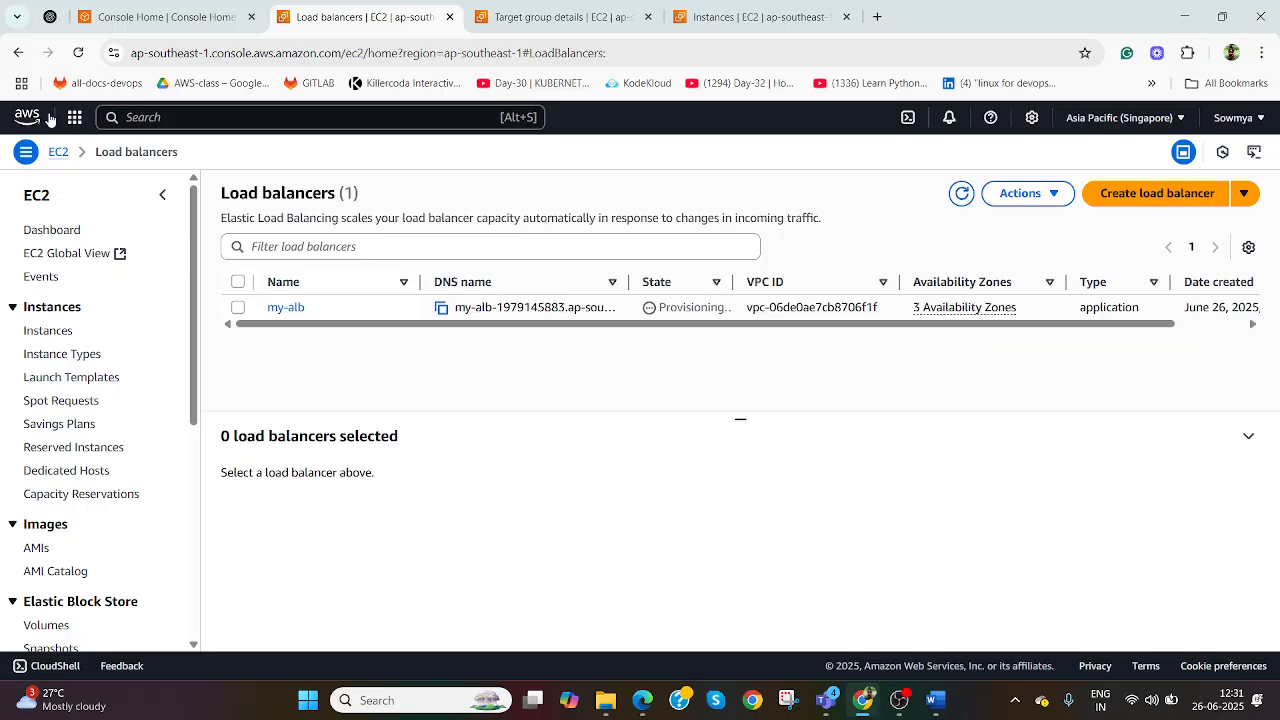
click(78, 55)
mouse_move(384, 331)
mouse_down()
mouse_move(406, 334)
mouse_move(354, 331)
mouse_move(409, 331)
mouse_up()
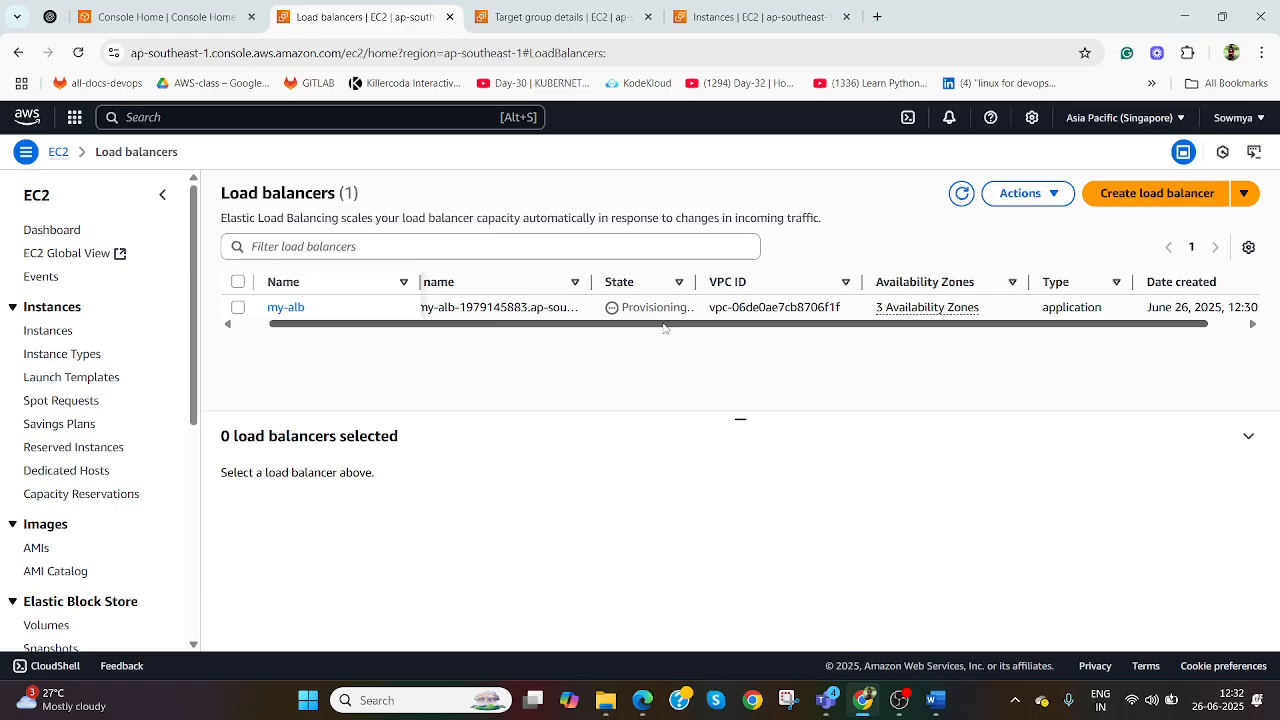
drag(664, 326, 704, 334)
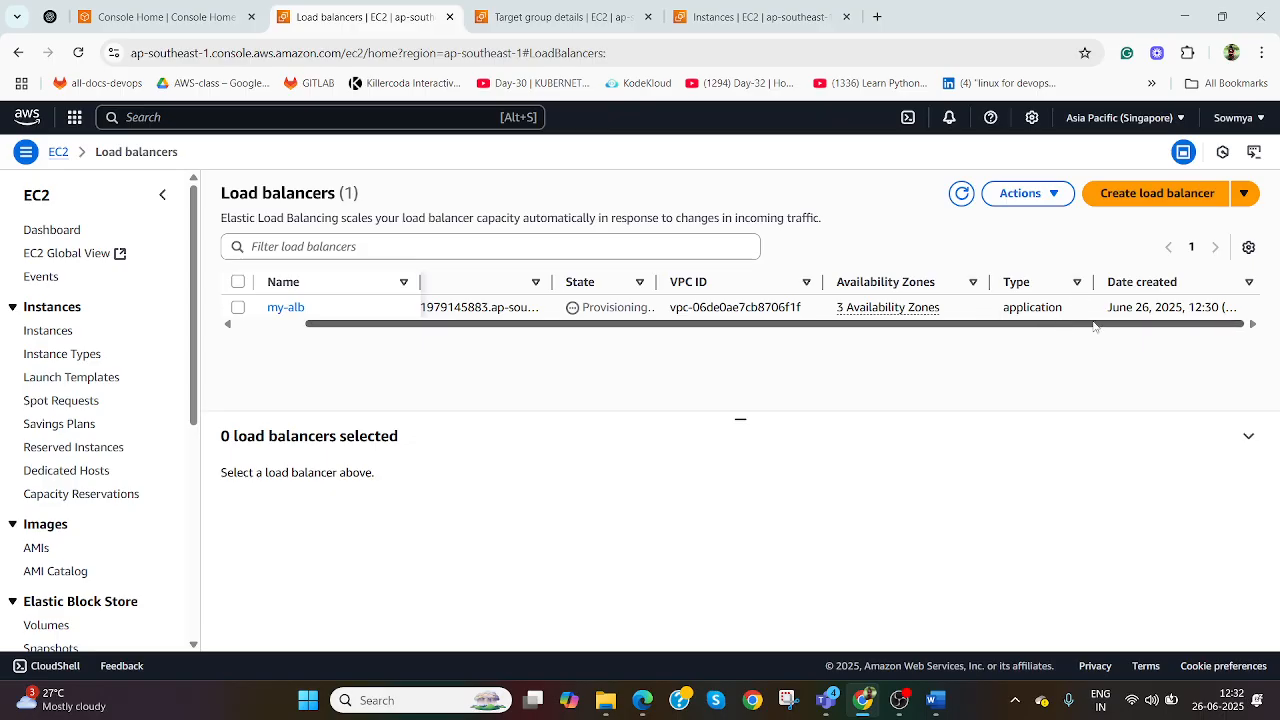
drag(1226, 327, 1121, 343)
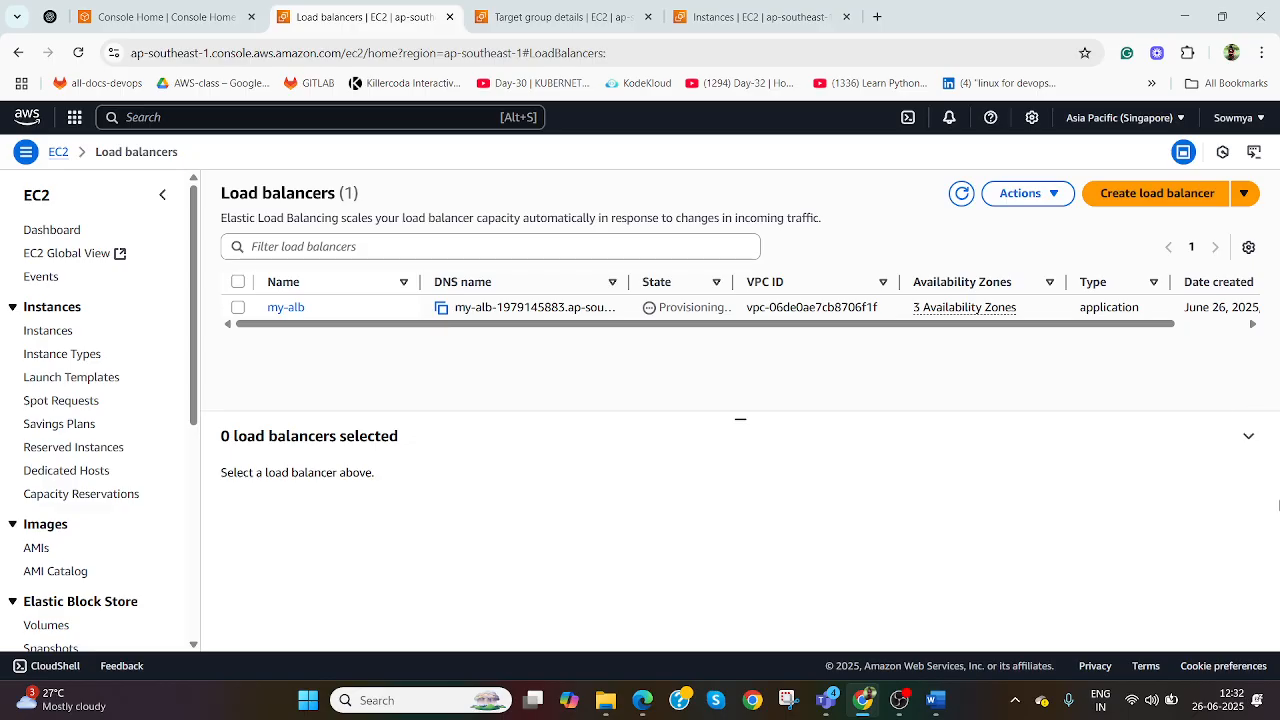
click(962, 194)
click(961, 193)
Select my-alb, review its details and copy its DNS name
click(238, 308)
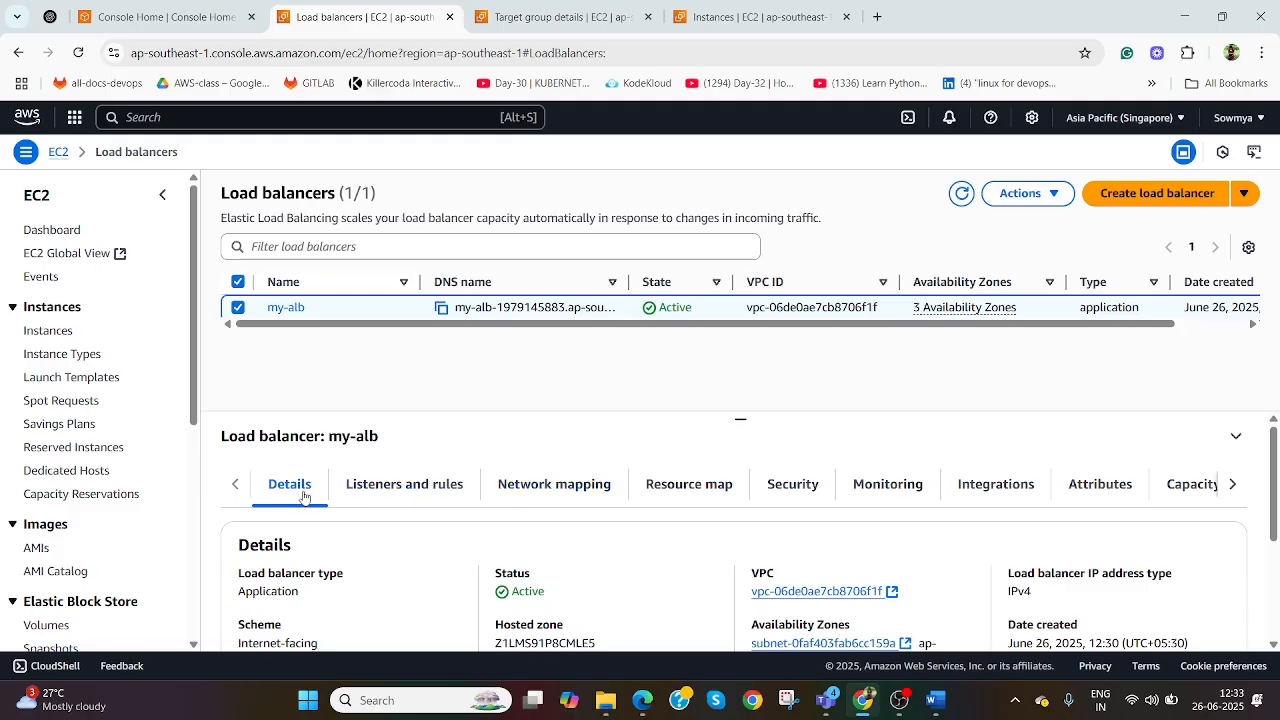
scroll(563, 534, down, 2)
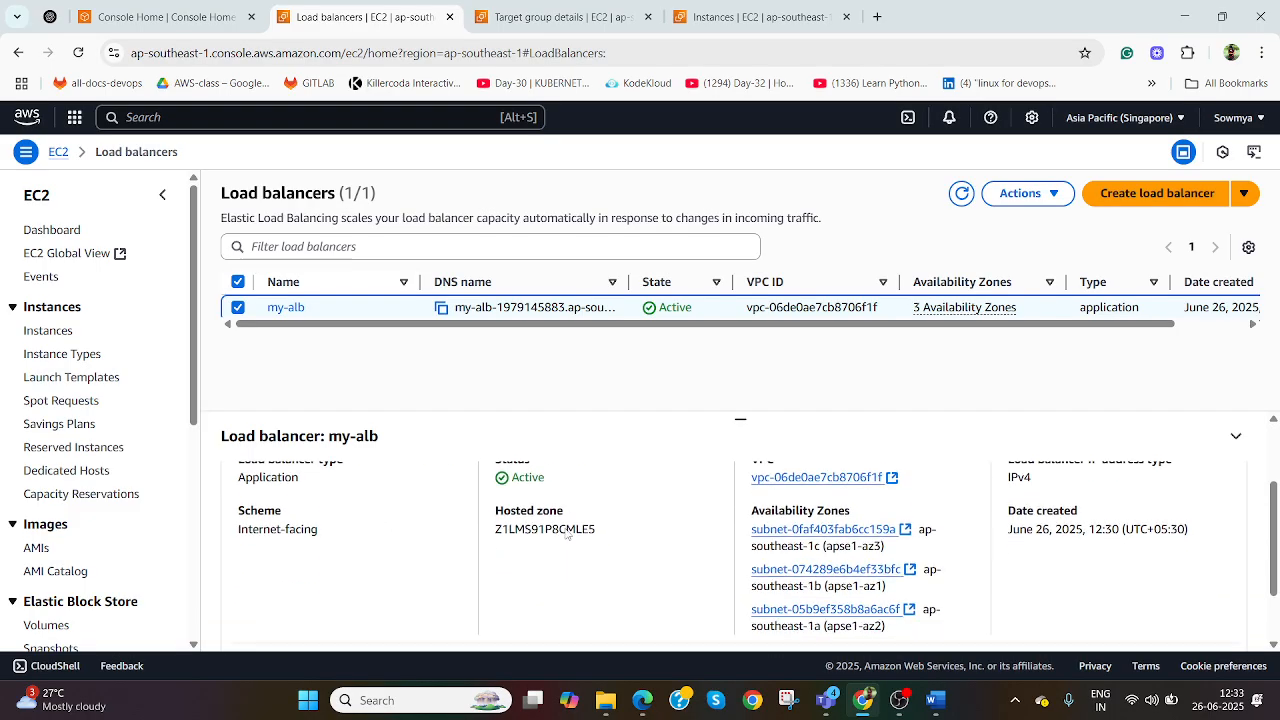
scroll(566, 533, down, 1)
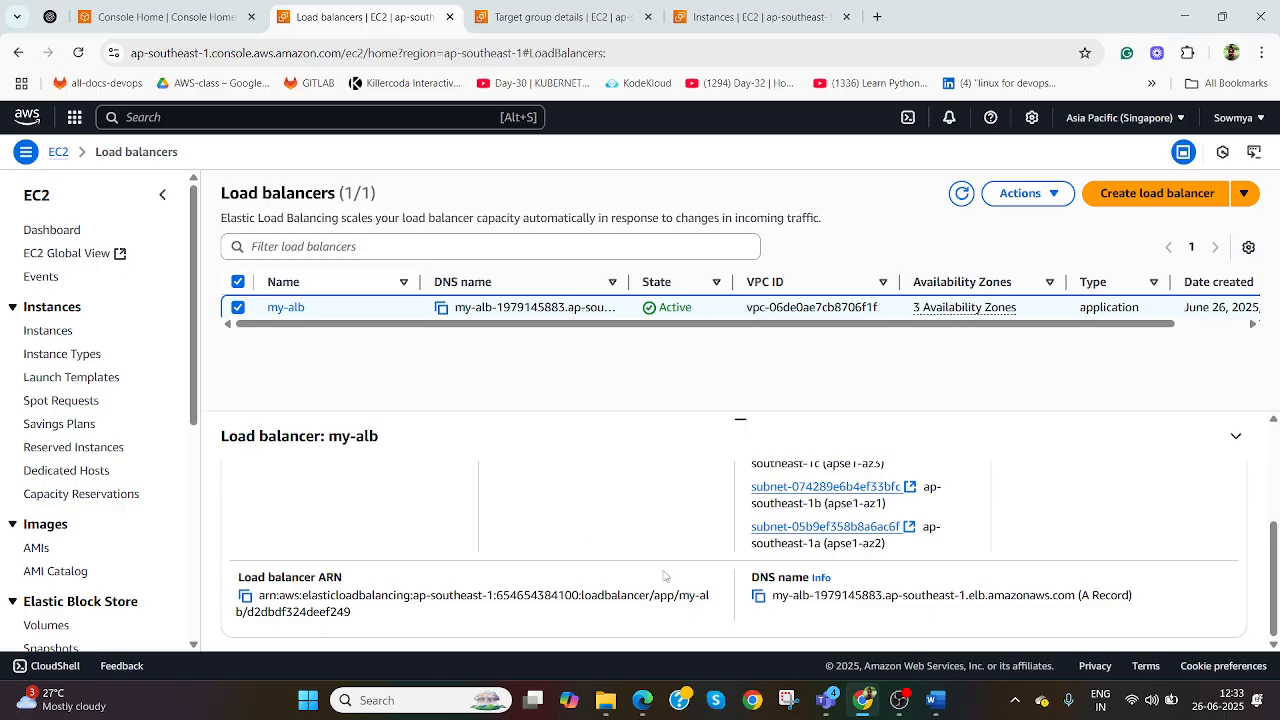
scroll(663, 576, up, 5)
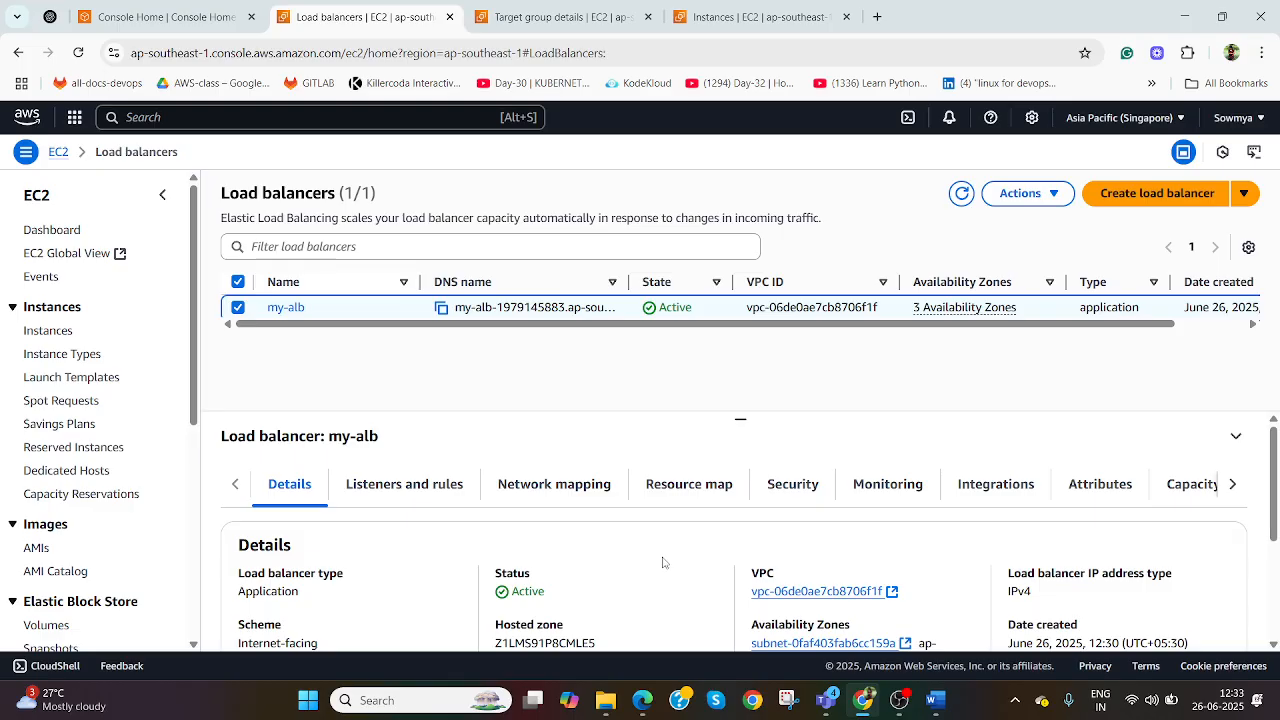
scroll(663, 563, down, 5)
click(758, 595)
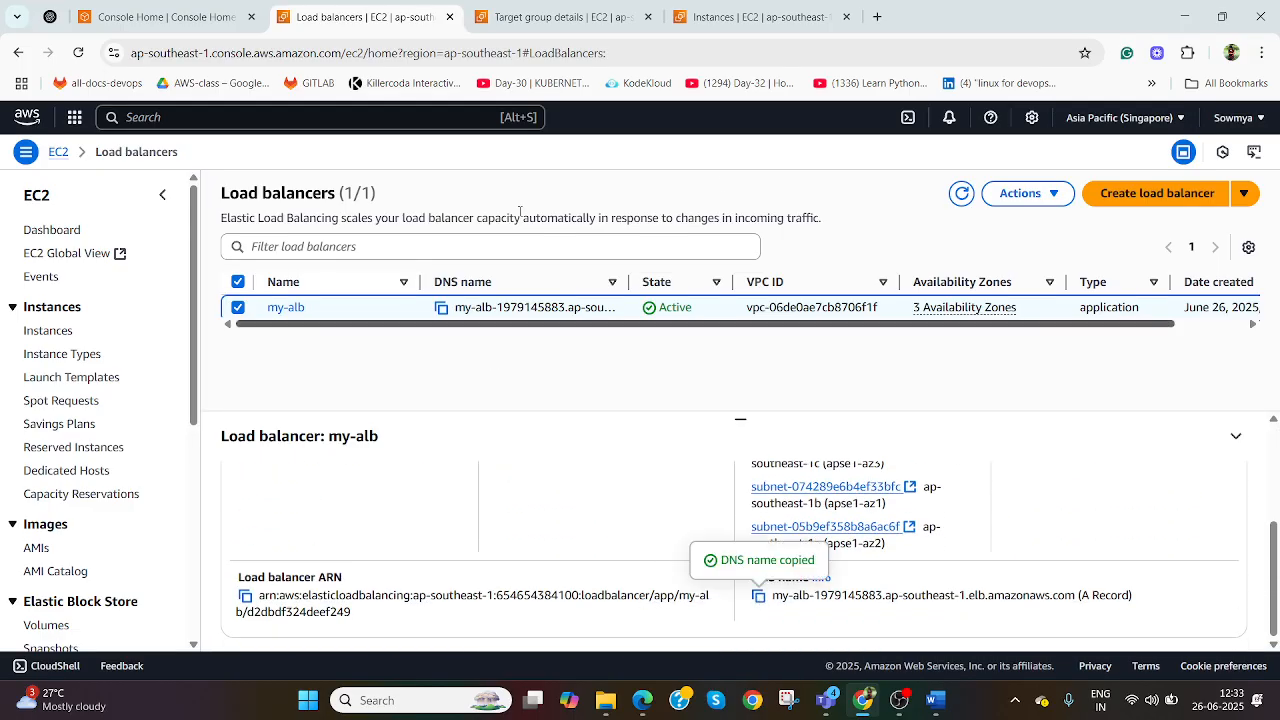
Open the copied my-alb DNS name in a new browser tab and examine which private IP serves the page
key(ctrl+t)
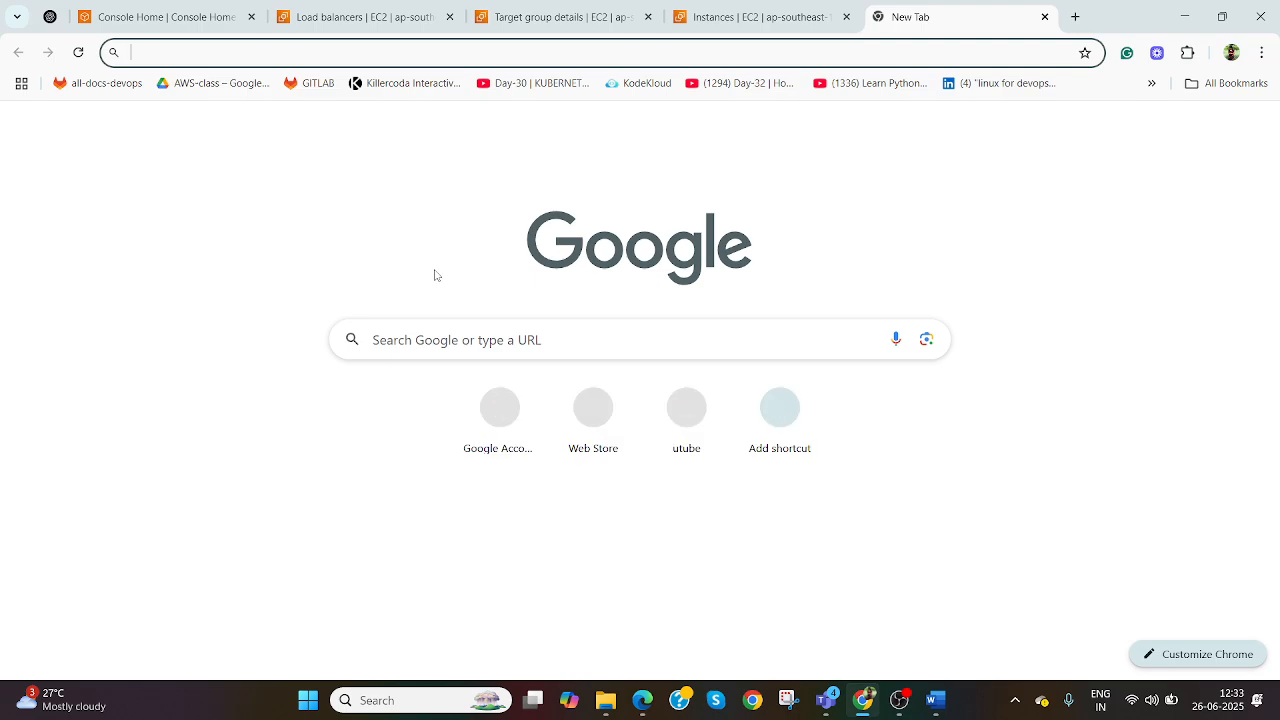
key(ctrl+v)
key(Return)
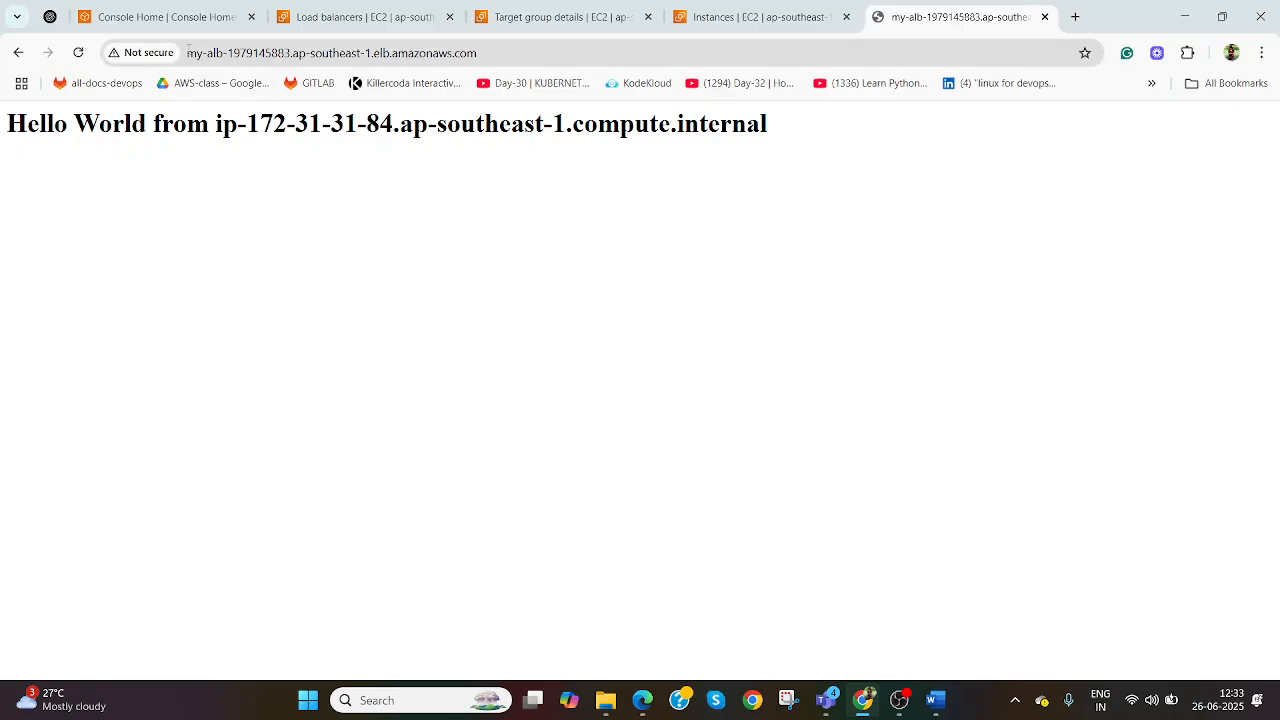
drag(188, 50, 487, 54)
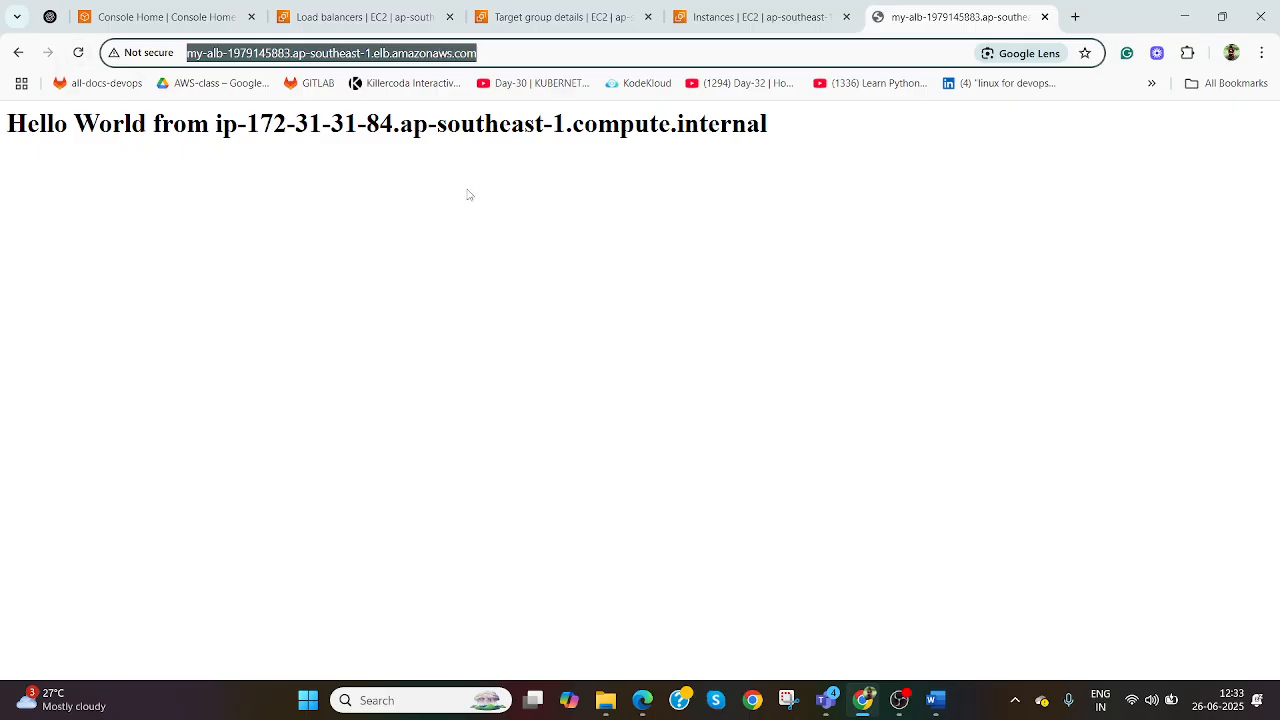
drag(395, 124, 247, 124)
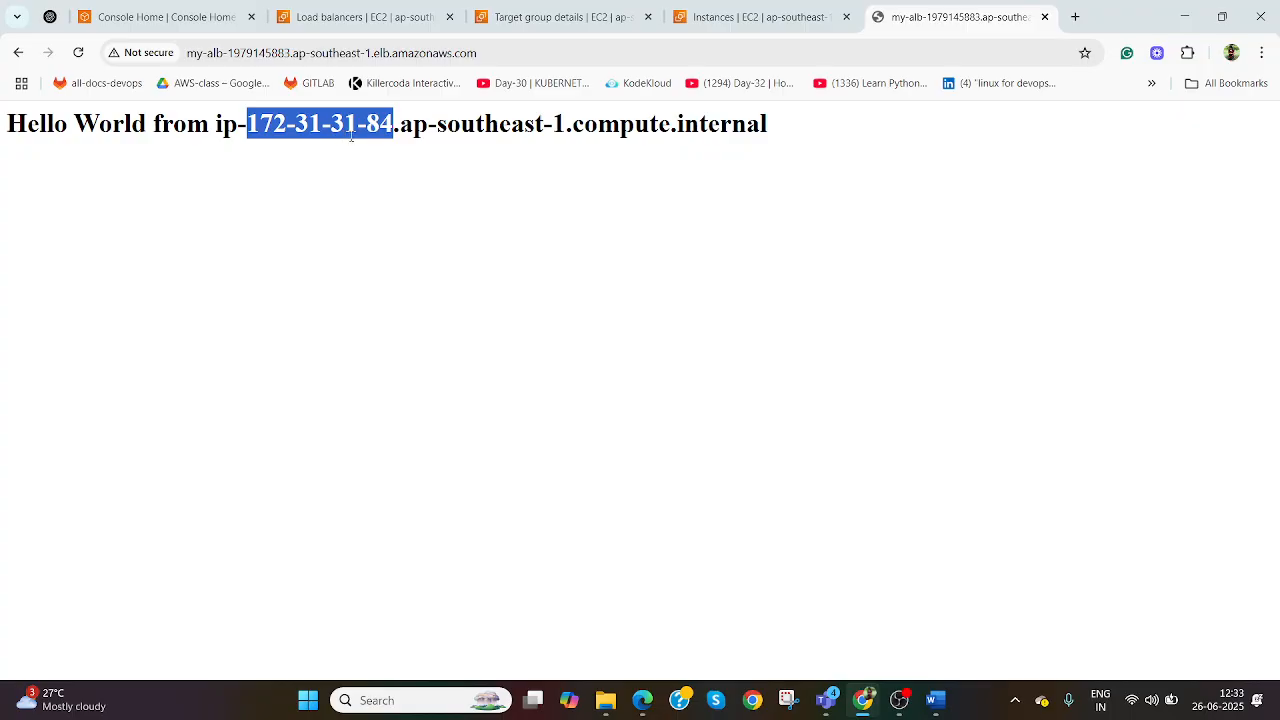
Reload the load balancer's page repeatedly and compare the responding host's IP to check how traffic is distributed between the instances
click(79, 55)
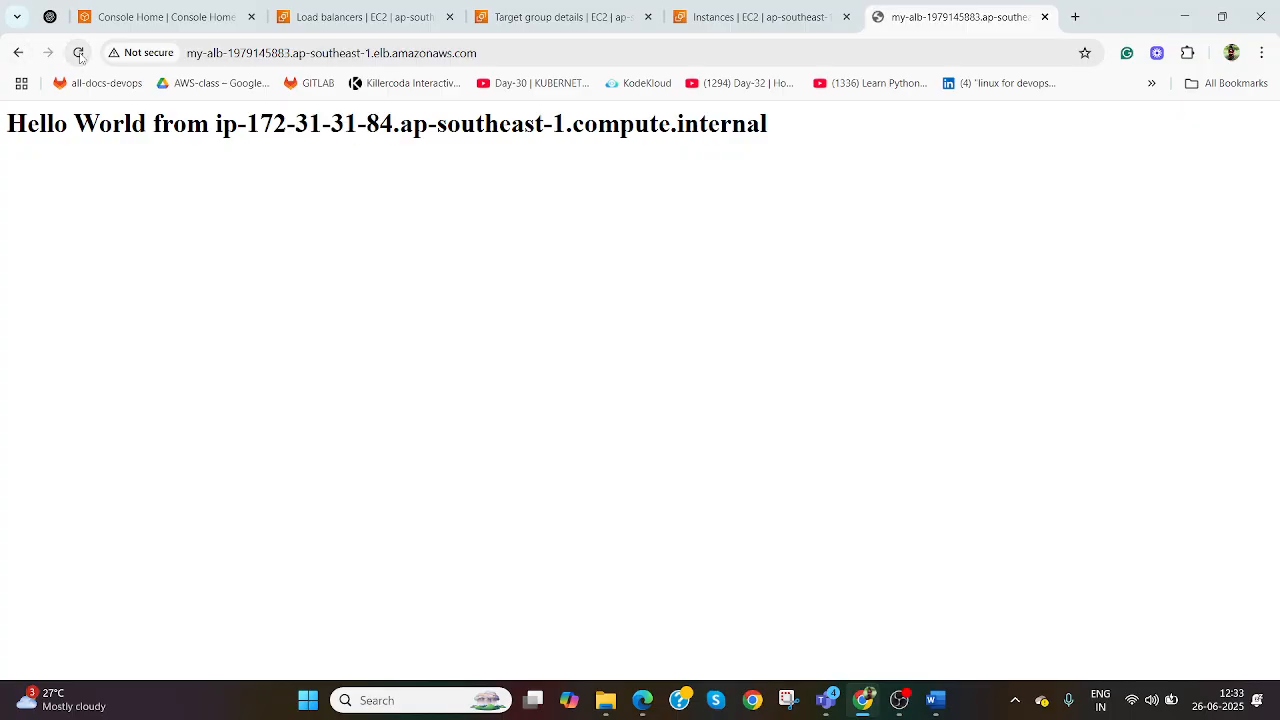
click(79, 55)
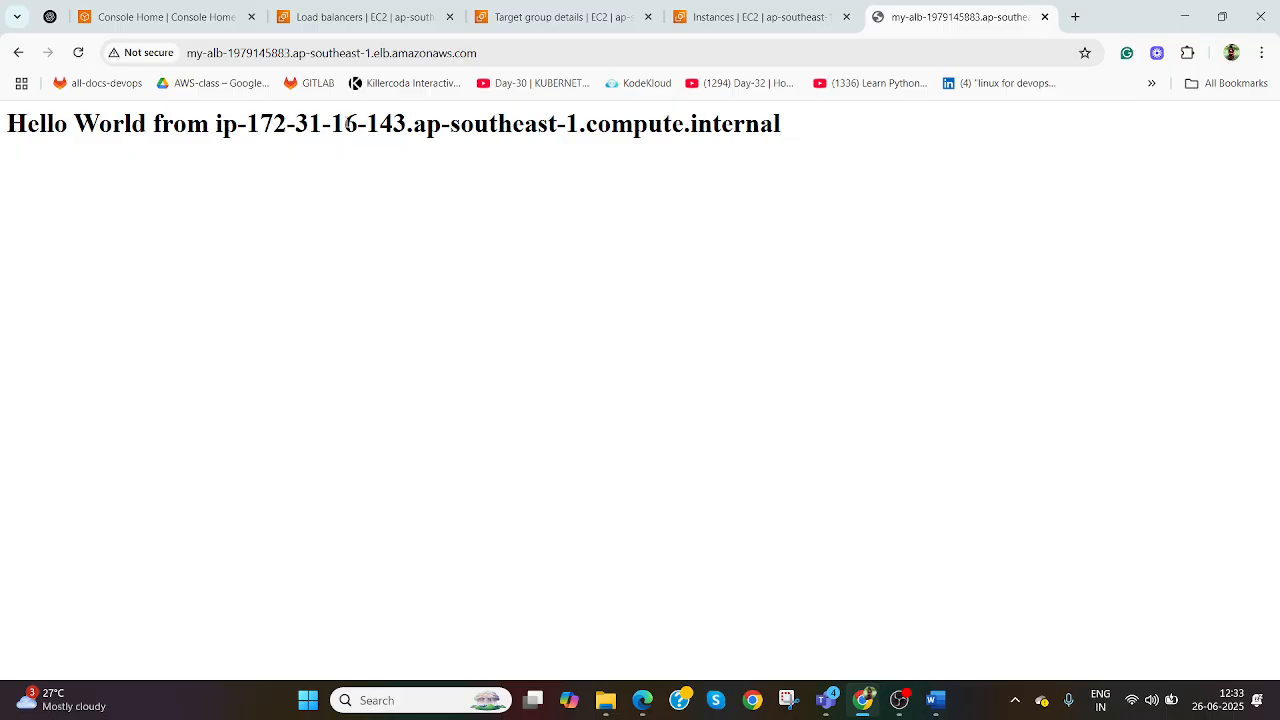
drag(331, 123, 406, 123)
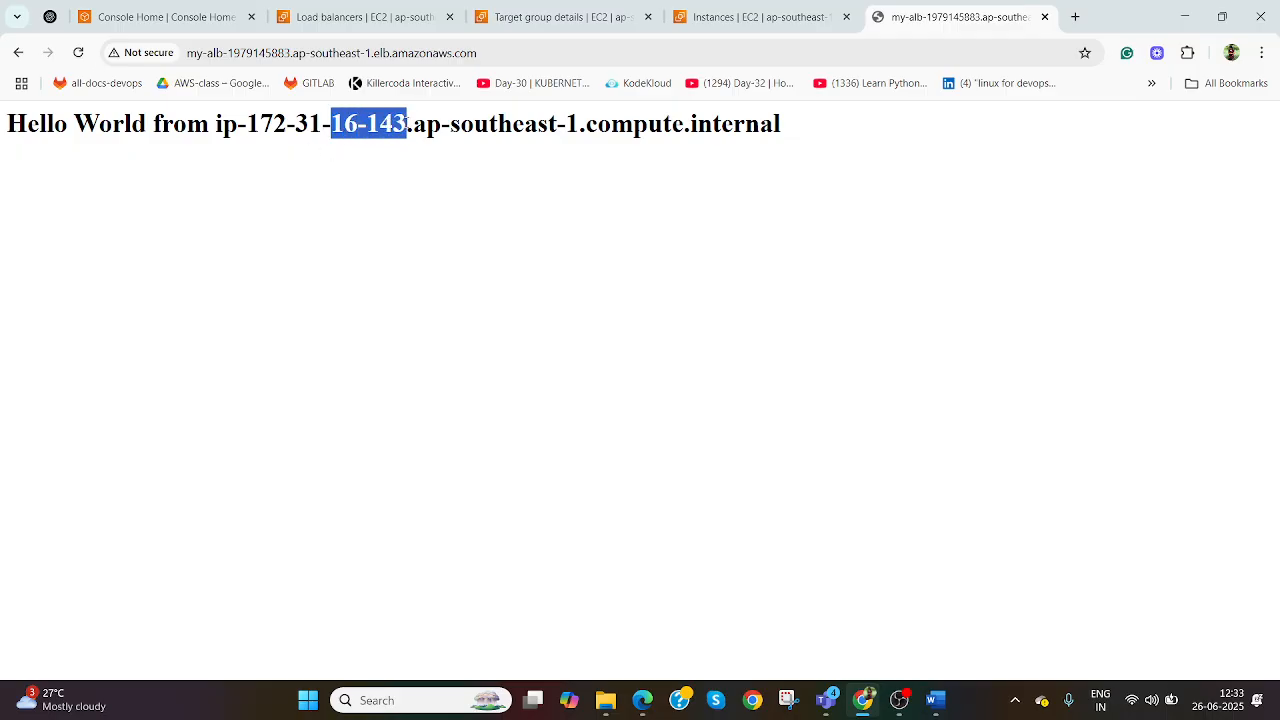
click(813, 130)
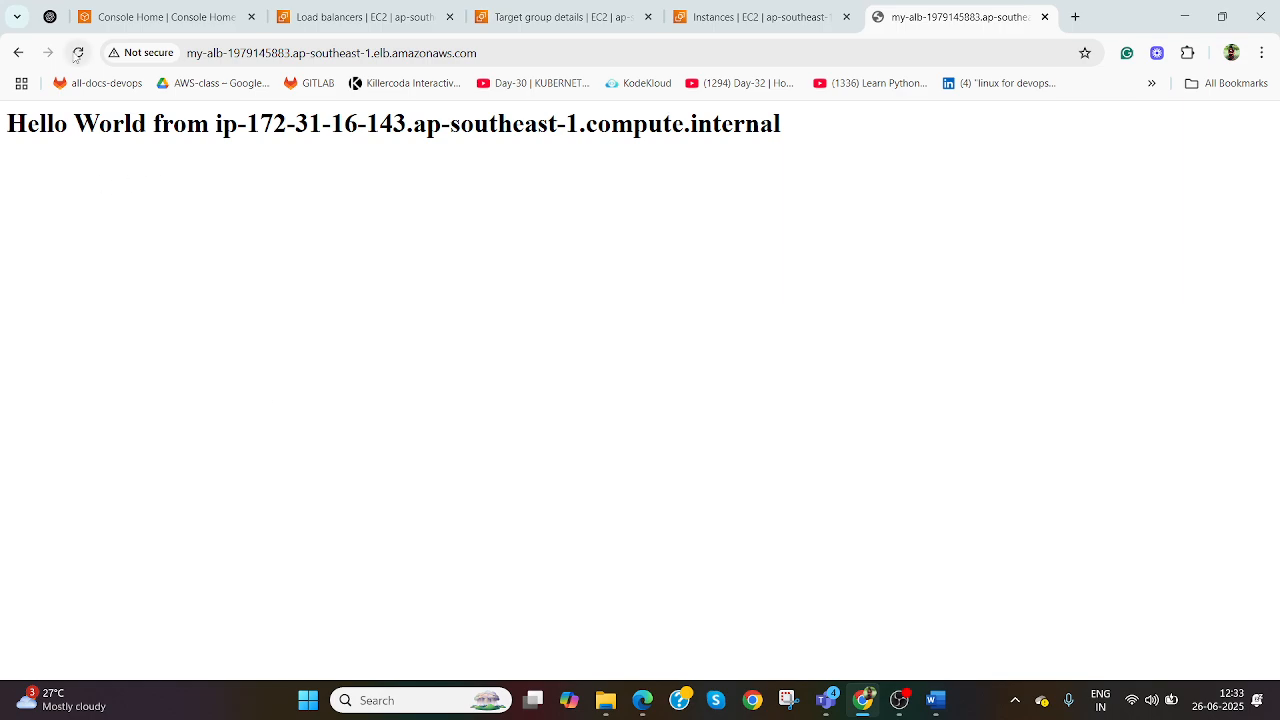
click(77, 54)
click(78, 52)
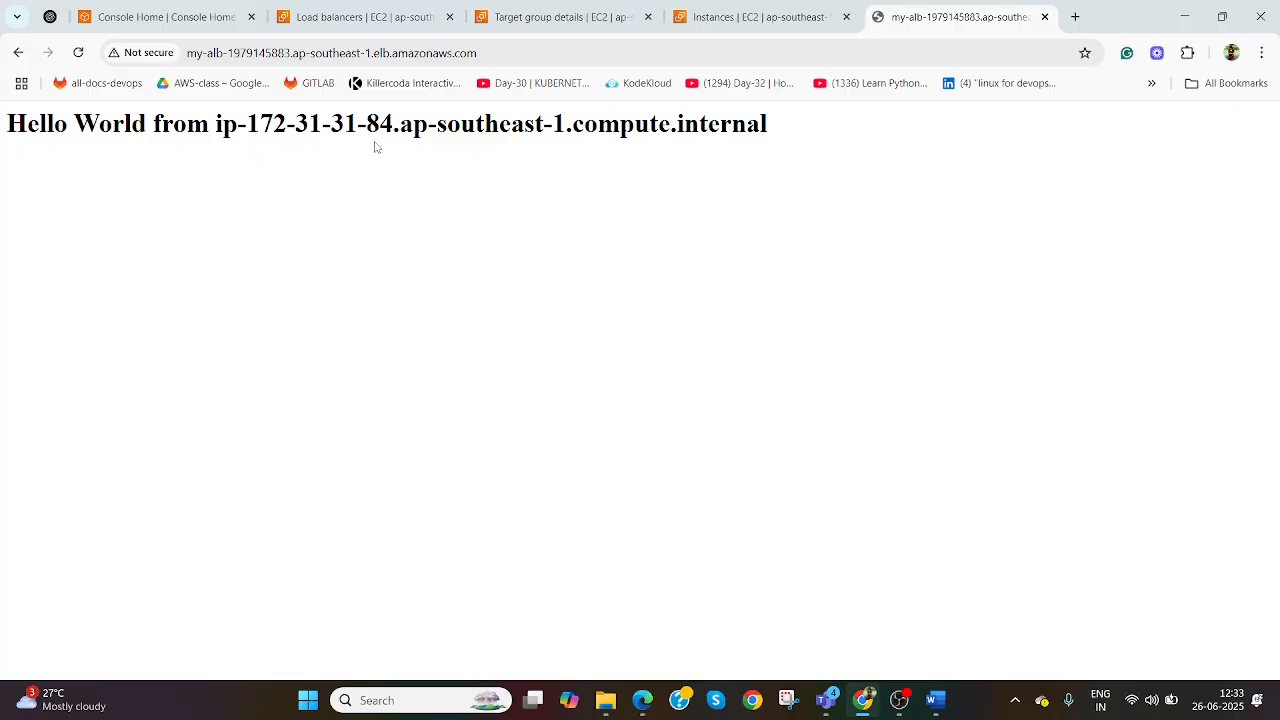
click(77, 54)
click(77, 54)
click(77, 54)
click(77, 54)
click(77, 54)
click(77, 54)
click(77, 54)
click(77, 54)
click(77, 54)
click(77, 54)
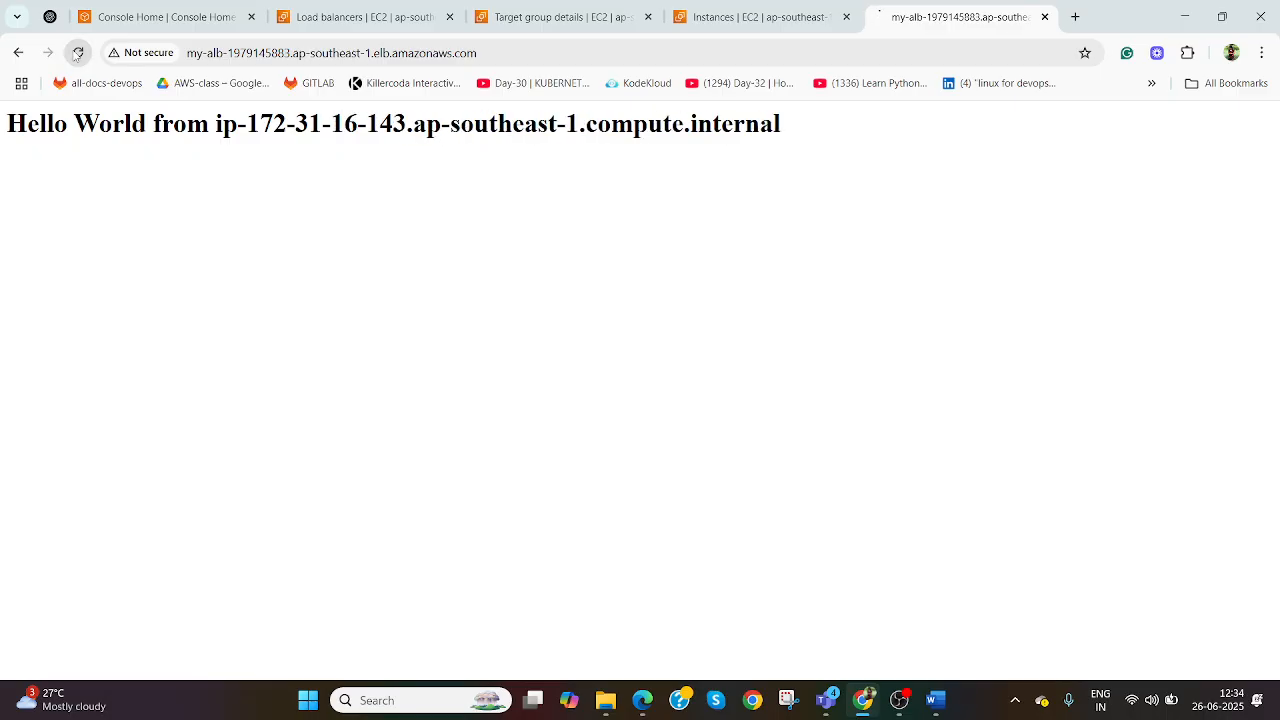
click(77, 54)
click(77, 54)
click(77, 54)
click(77, 54)
click(77, 54)
click(77, 54)
click(77, 54)
click(77, 54)
click(77, 54)
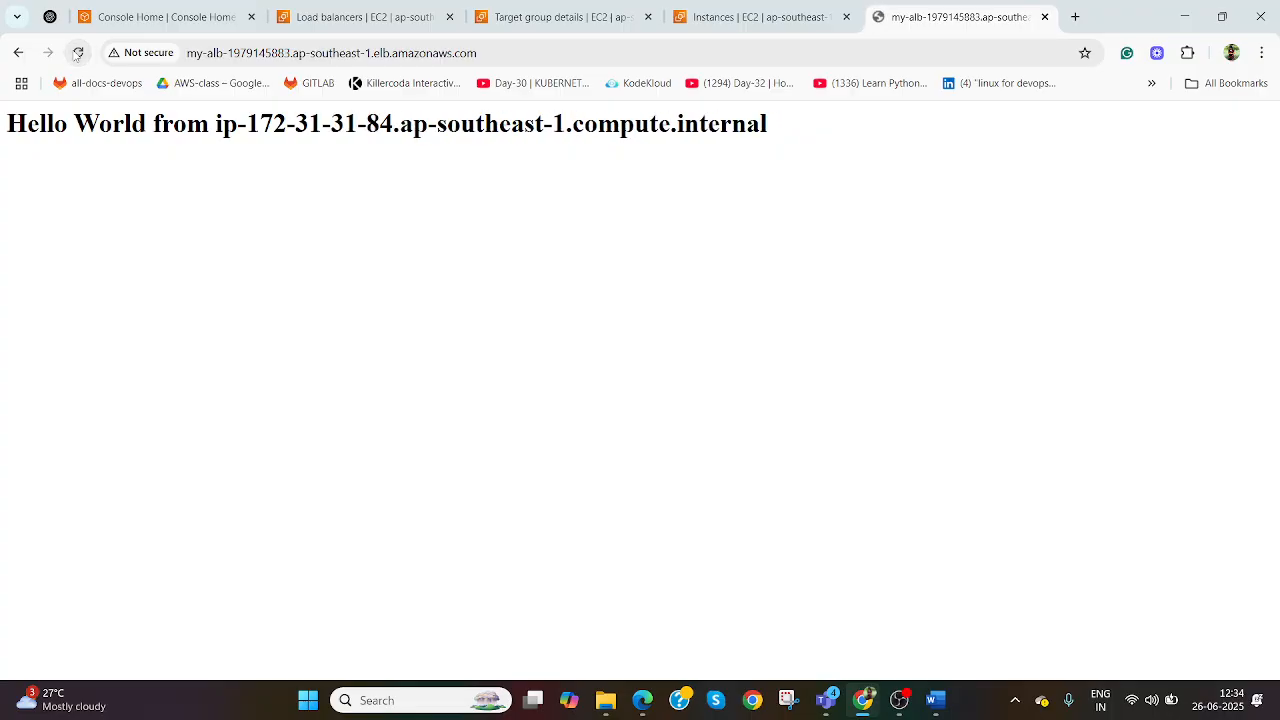
click(77, 54)
click(77, 54)
click(77, 54)
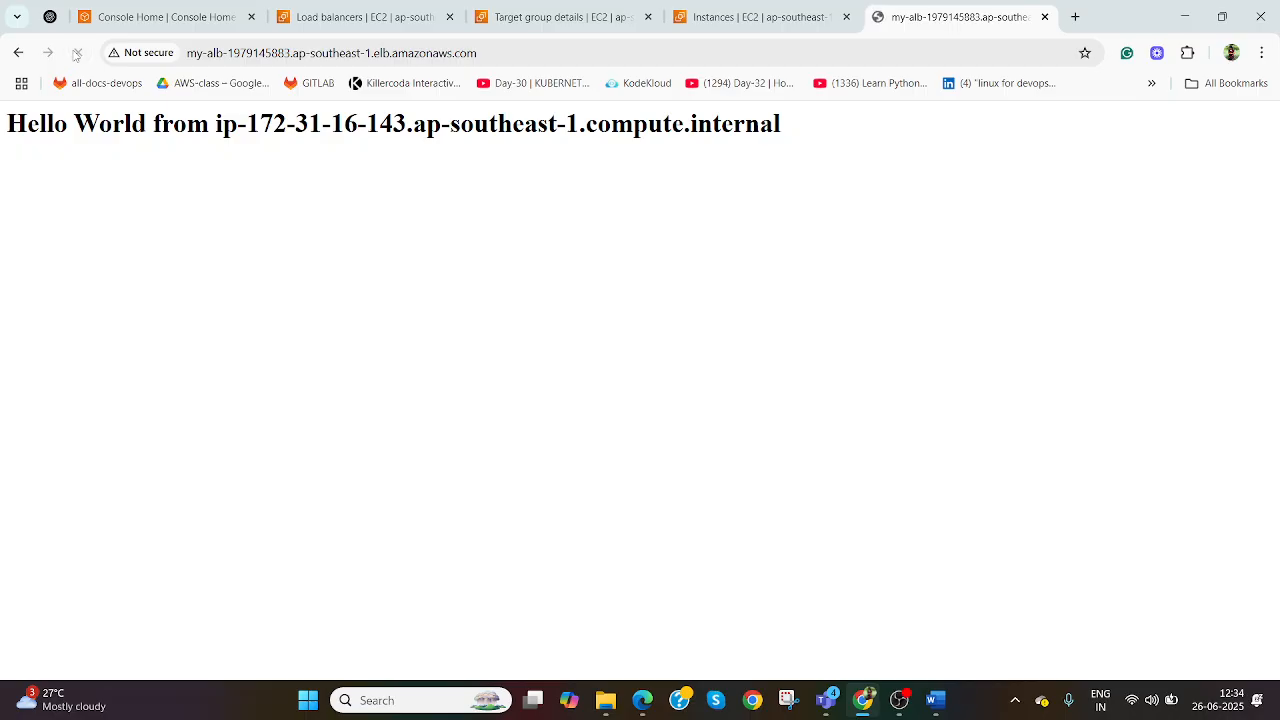
click(77, 54)
click(77, 54)
click(77, 54)
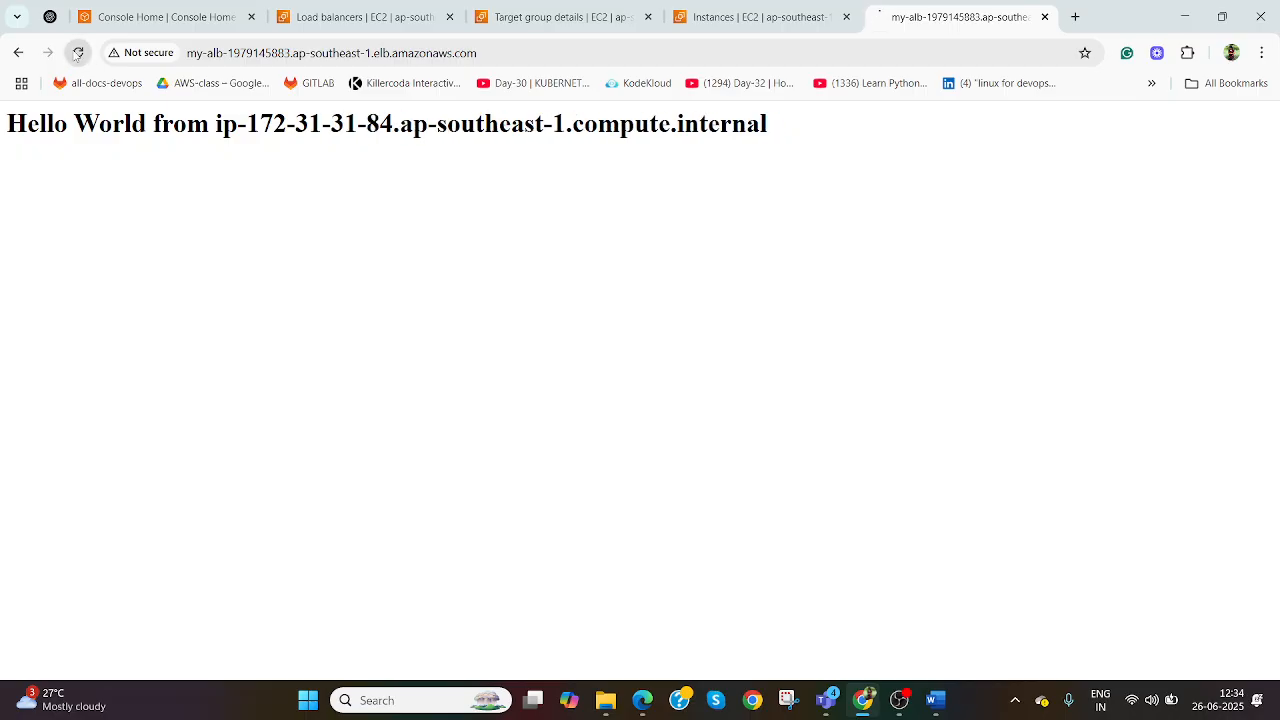
click(77, 54)
click(77, 55)
click(77, 55)
click(84, 64)
click(84, 64)
click(84, 64)
click(84, 64)
click(84, 64)
click(84, 64)
click(84, 64)
click(84, 64)
click(84, 64)
click(84, 64)
click(84, 64)
click(84, 64)
click(84, 64)
click(84, 64)
click(84, 64)
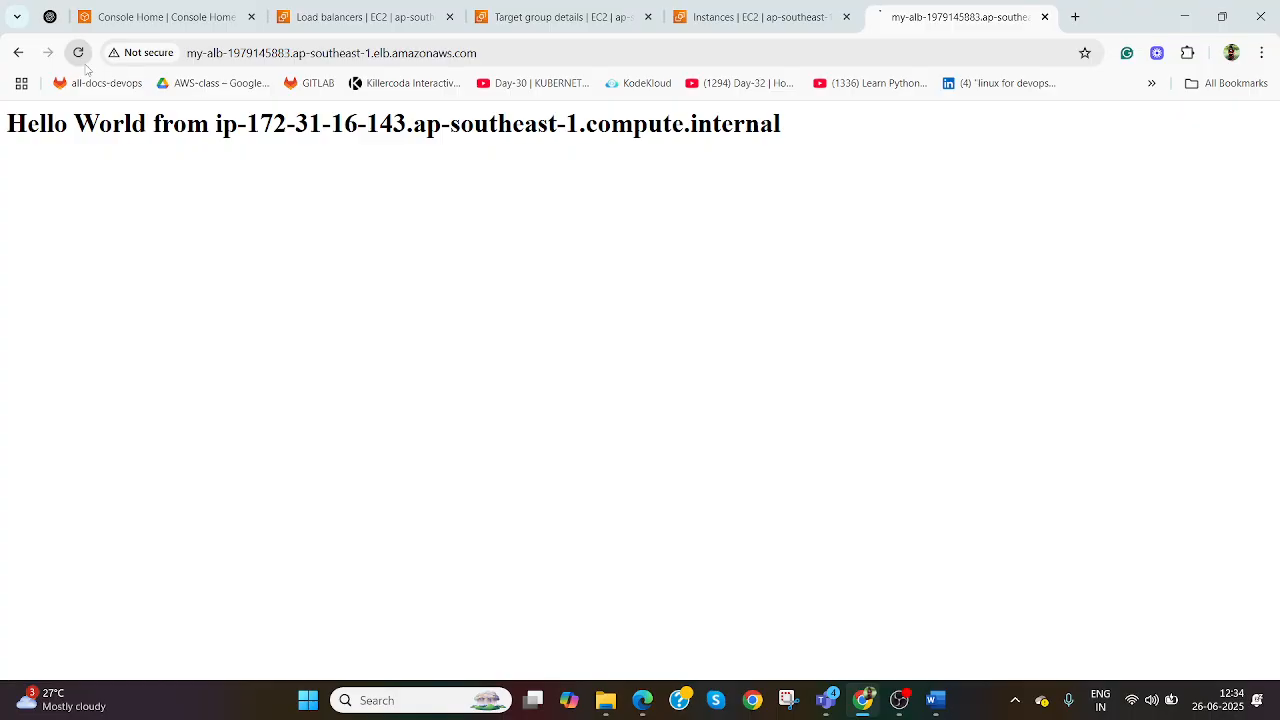
click(84, 64)
click(84, 62)
click(84, 62)
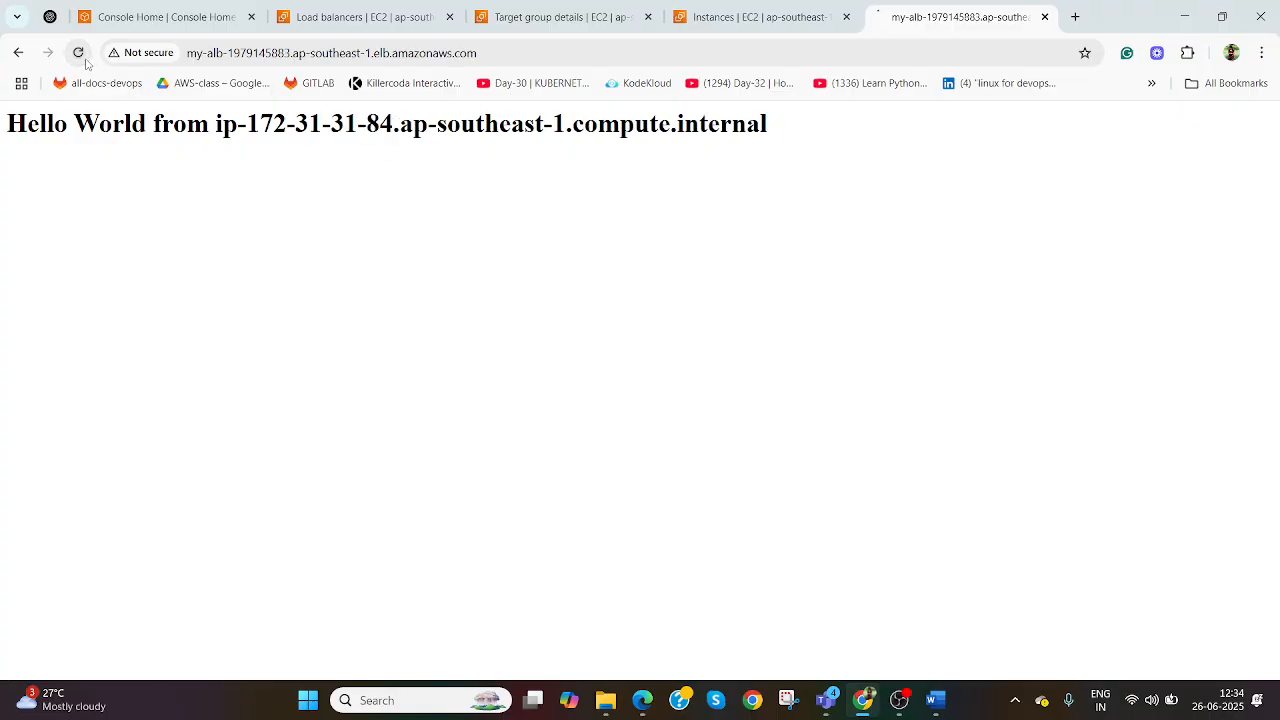
click(84, 62)
click(84, 62)
click(85, 61)
click(85, 61)
click(85, 61)
click(85, 61)
click(85, 61)
click(85, 61)
click(85, 61)
click(85, 61)
click(85, 61)
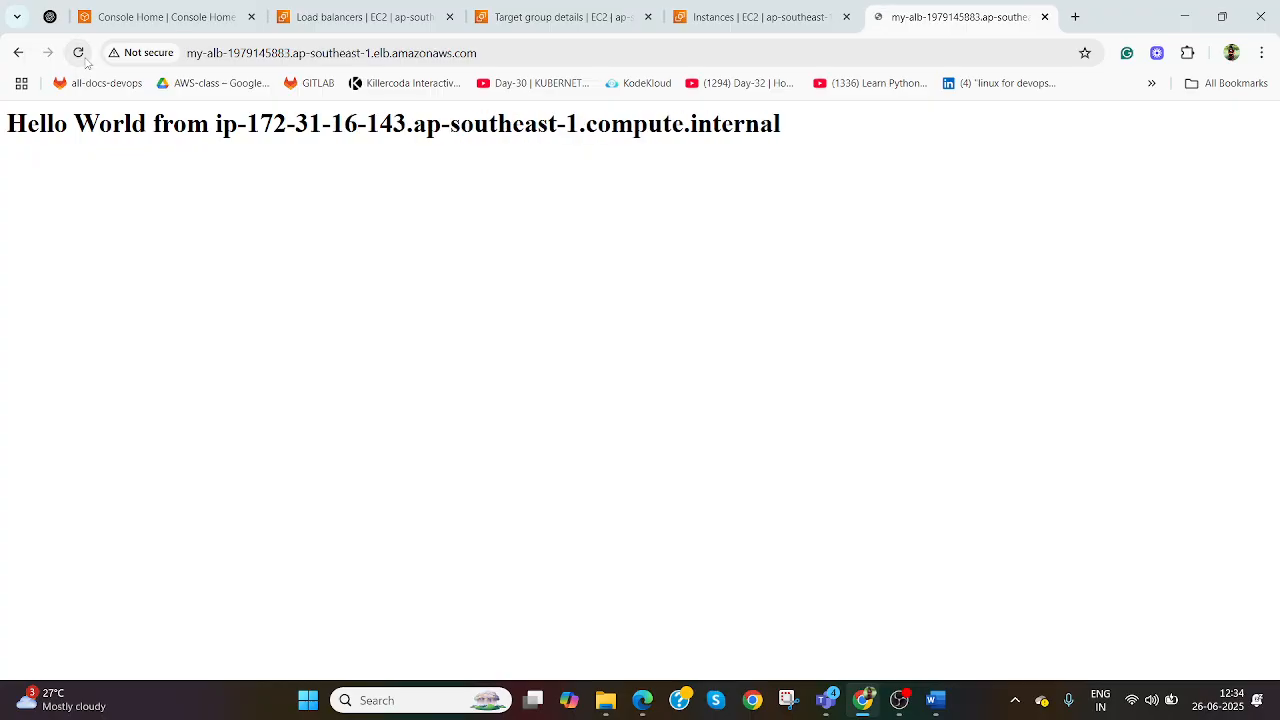
click(85, 61)
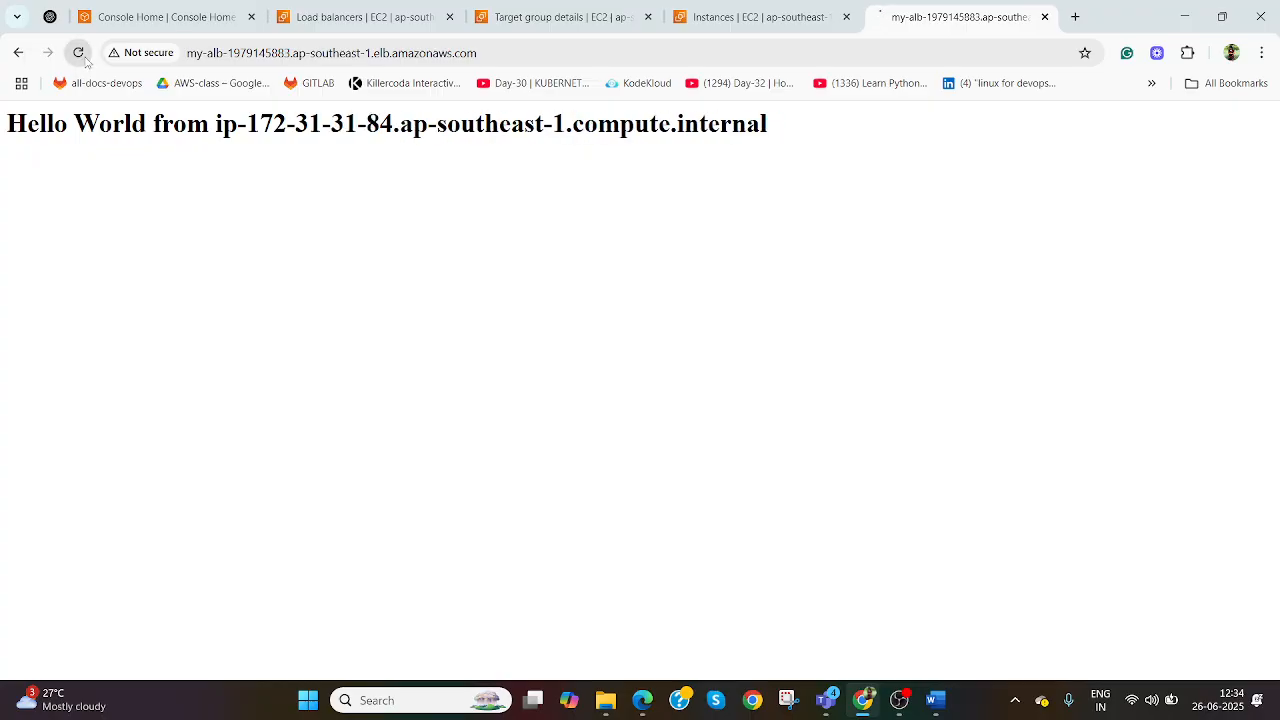
Return to the load balancers list and view my-alb's monitoring metrics with a custom relative time range of 1 minute
click(386, 20)
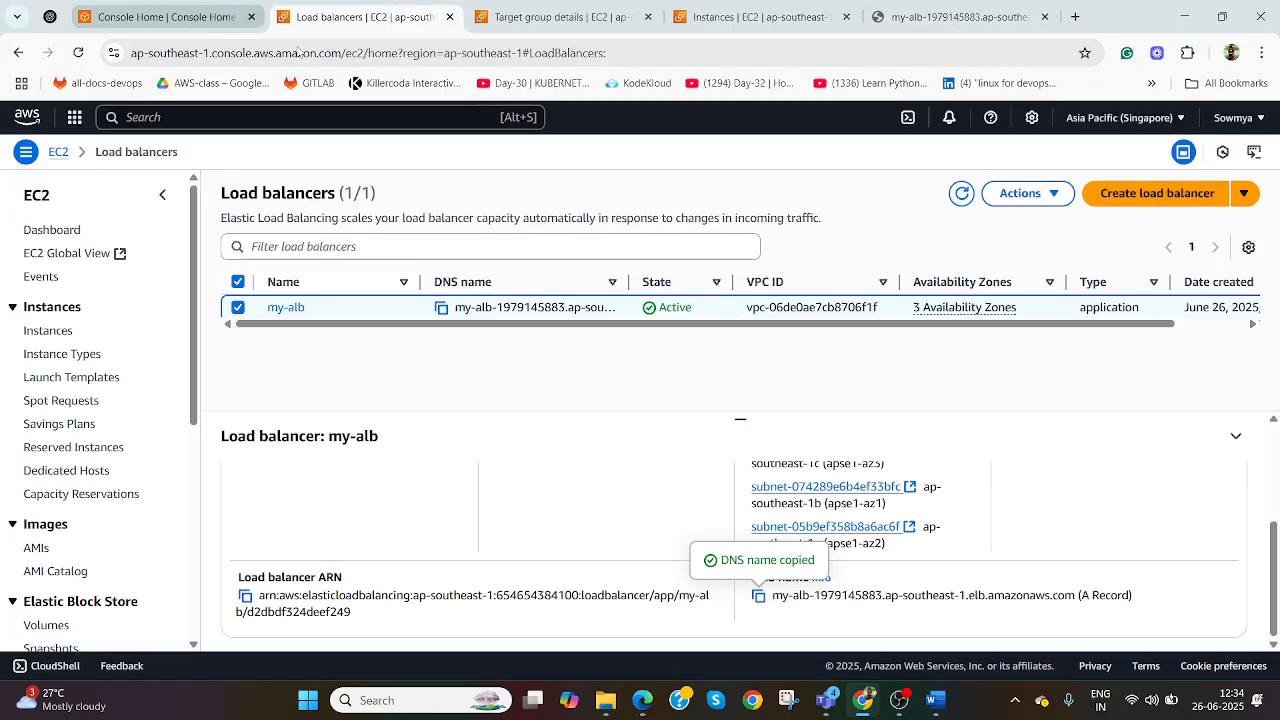
scroll(437, 436, up, 5)
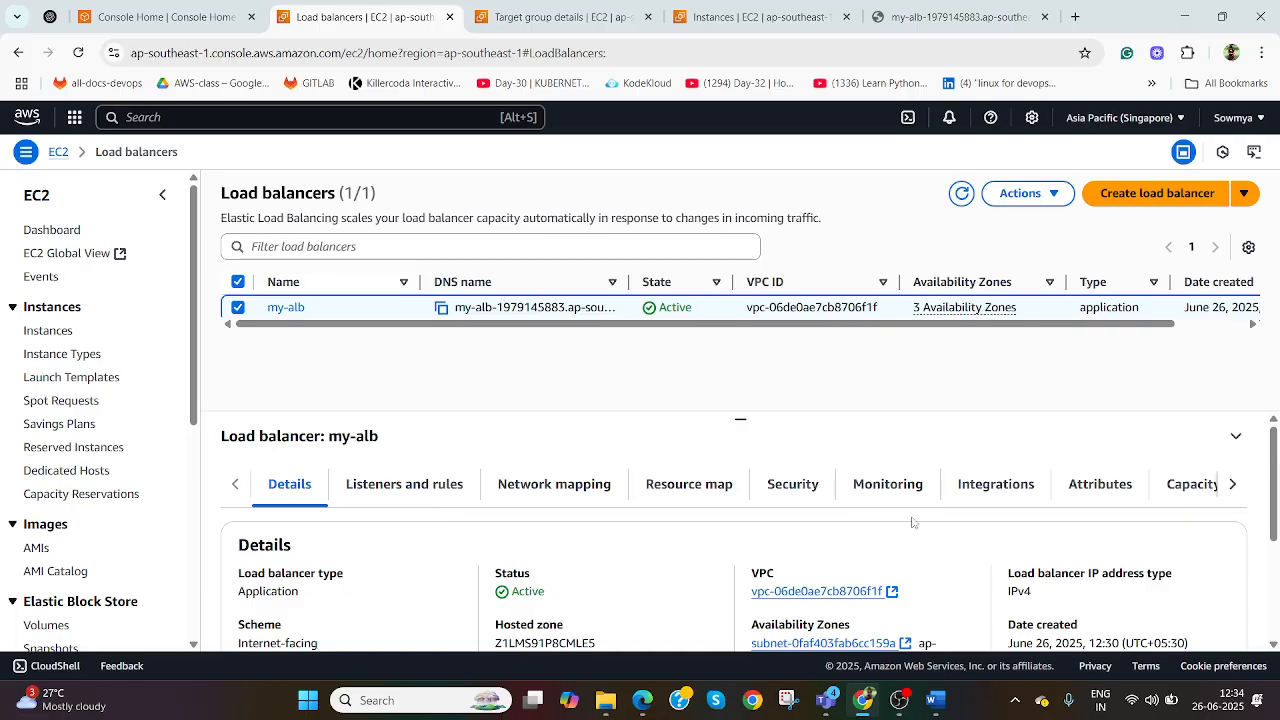
click(882, 496)
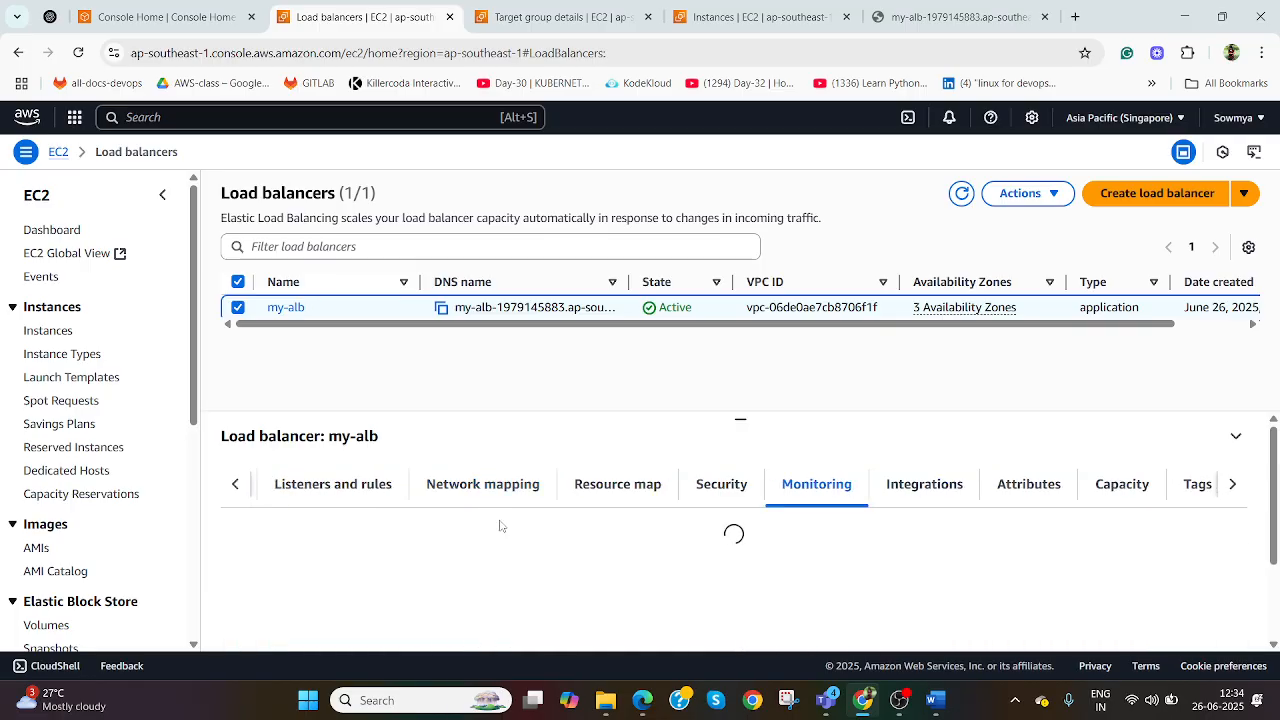
scroll(490, 526, down, 3)
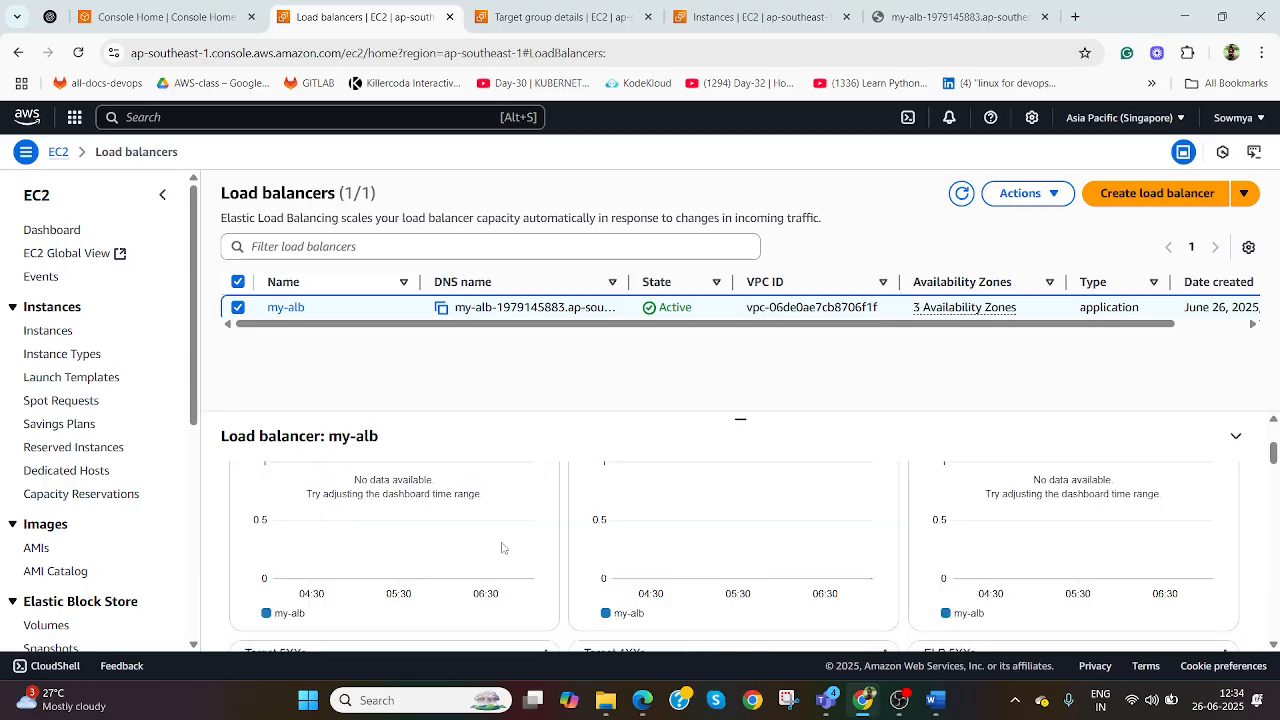
scroll(394, 540, up, 2)
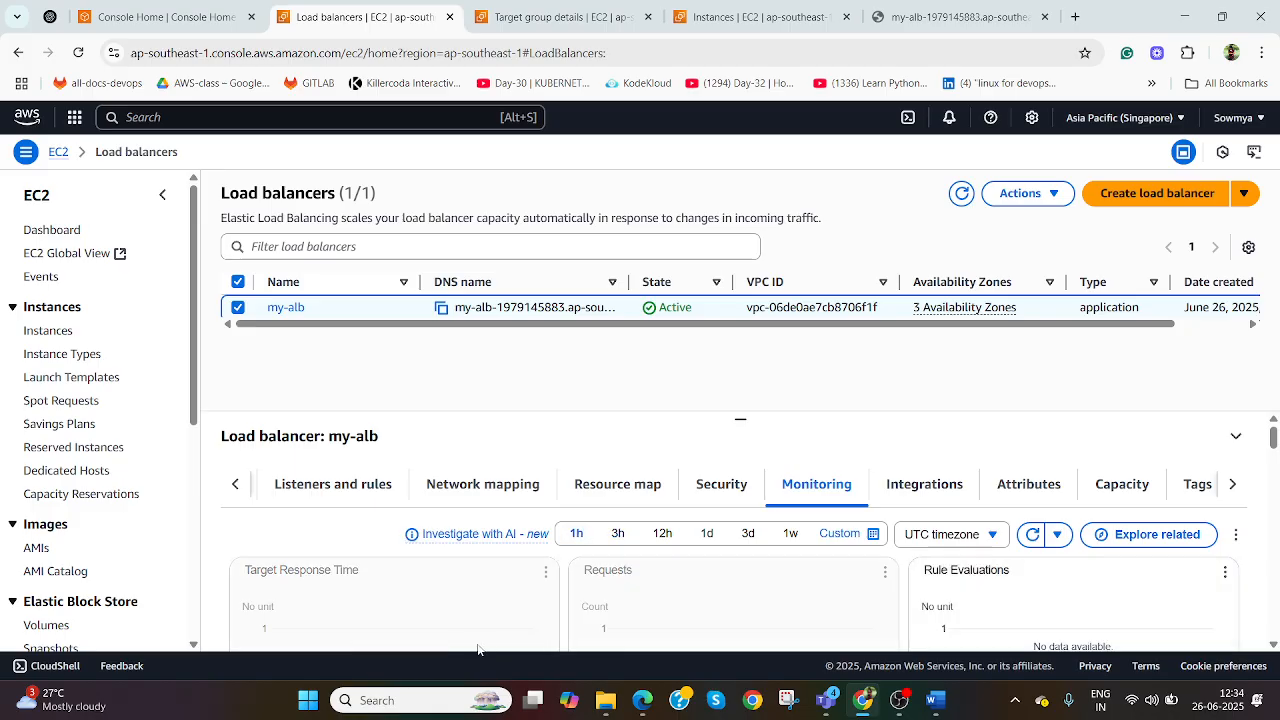
scroll(392, 582, down, 2)
scroll(421, 576, up, 2)
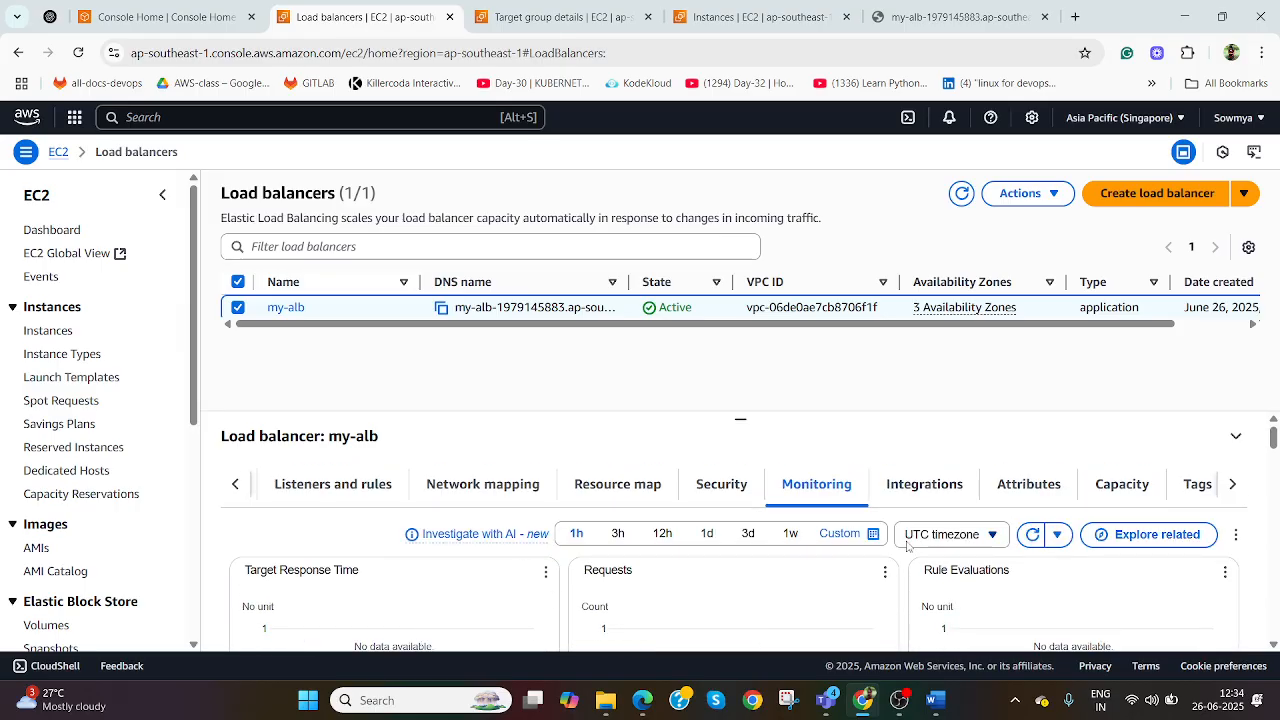
click(842, 534)
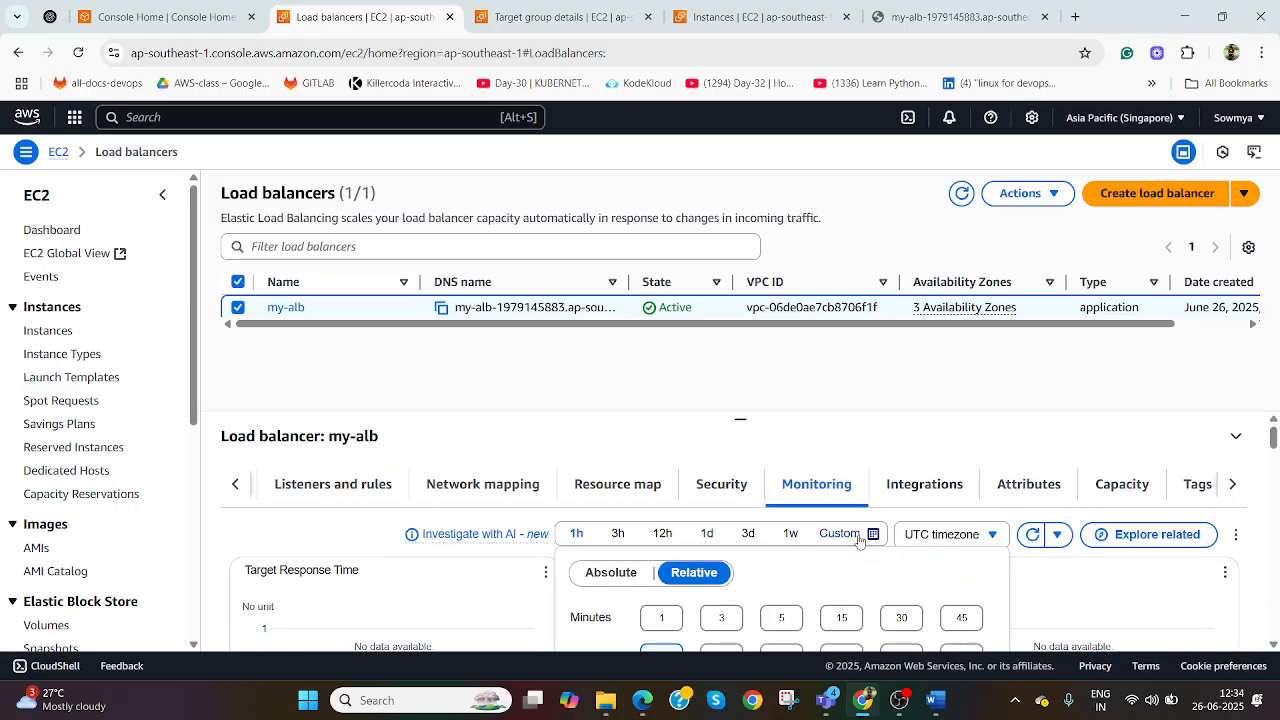
click(659, 619)
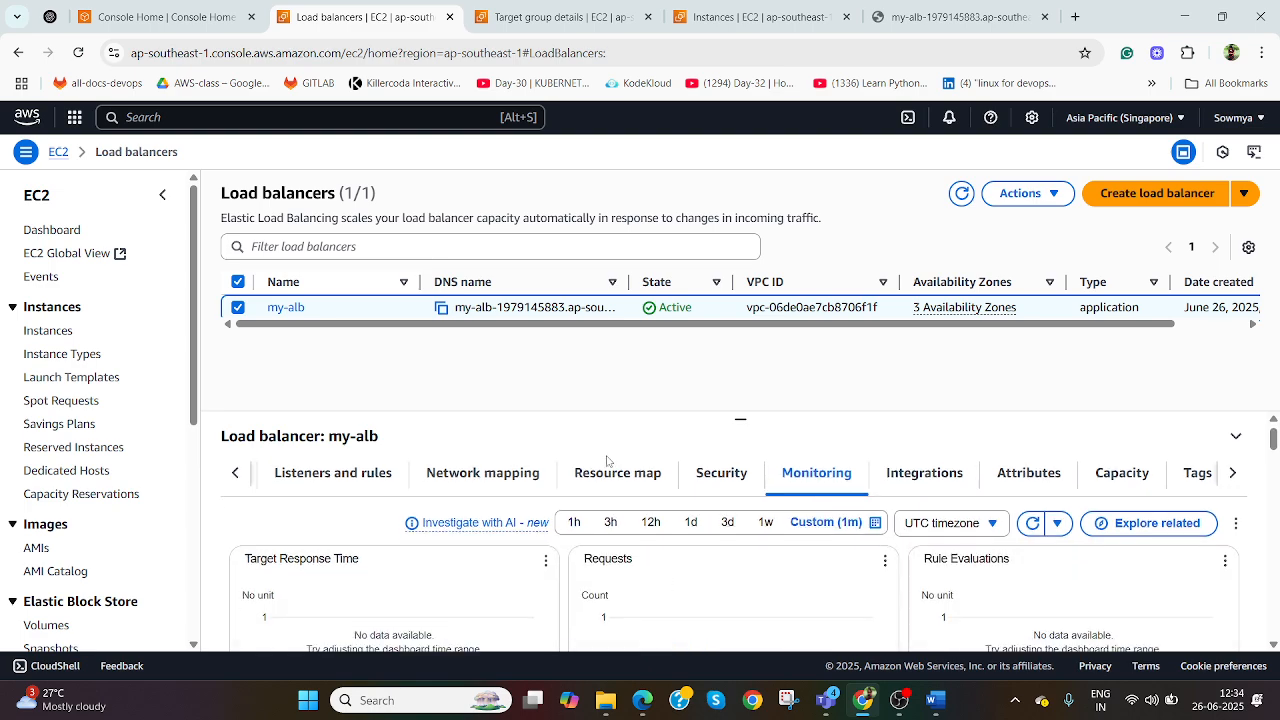
Change the relative time range of my-alb's monitoring metrics to 3 minutes
scroll(657, 610, down, 2)
scroll(656, 565, up, 2)
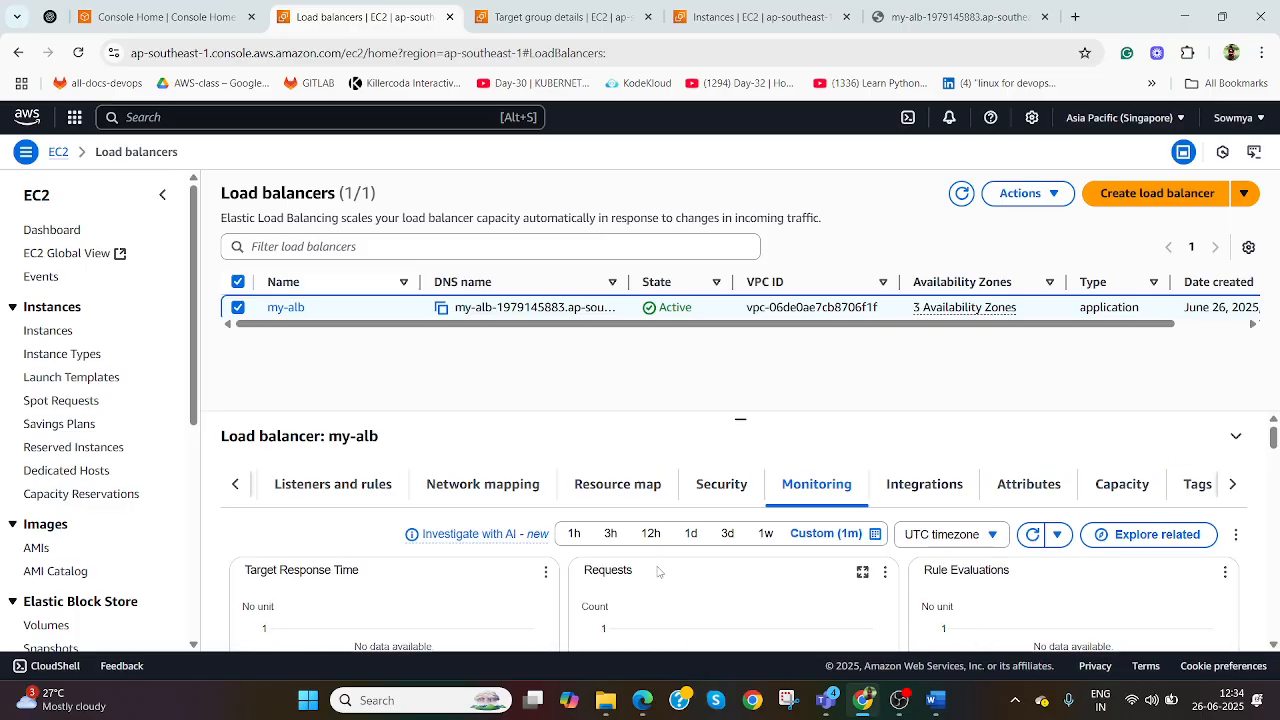
click(866, 541)
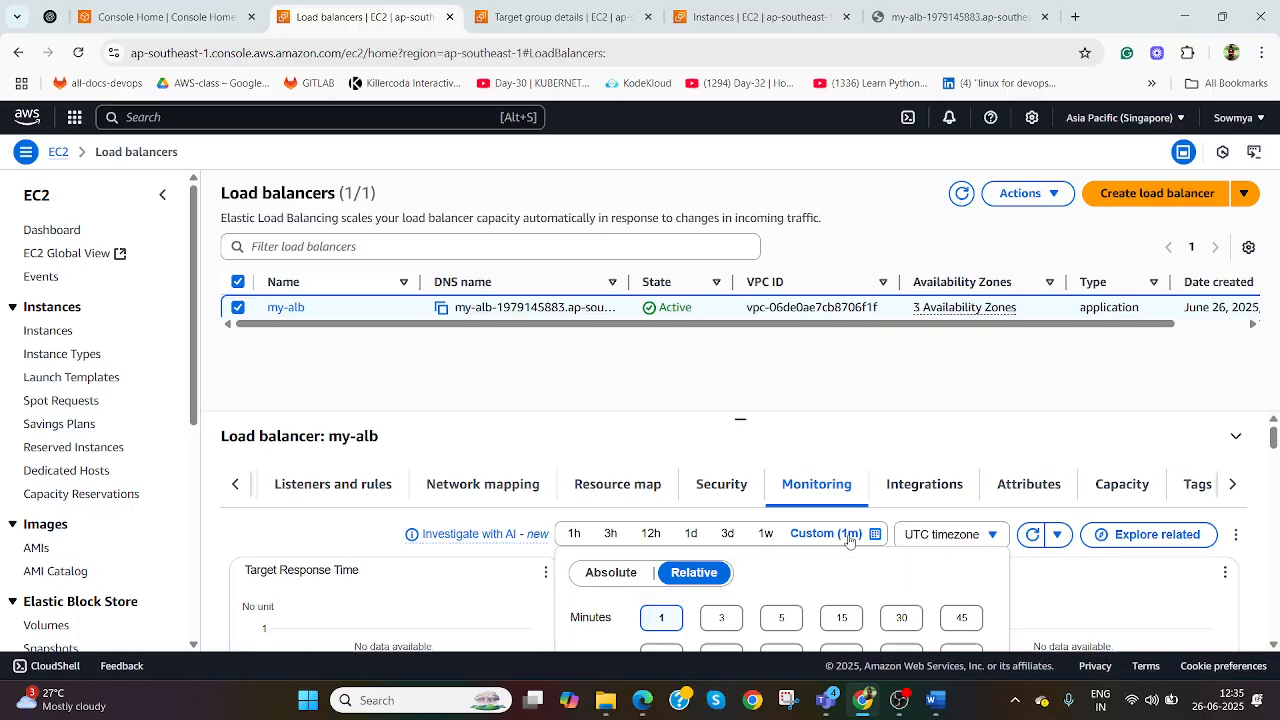
scroll(746, 594, down, 2)
scroll(744, 583, down, 2)
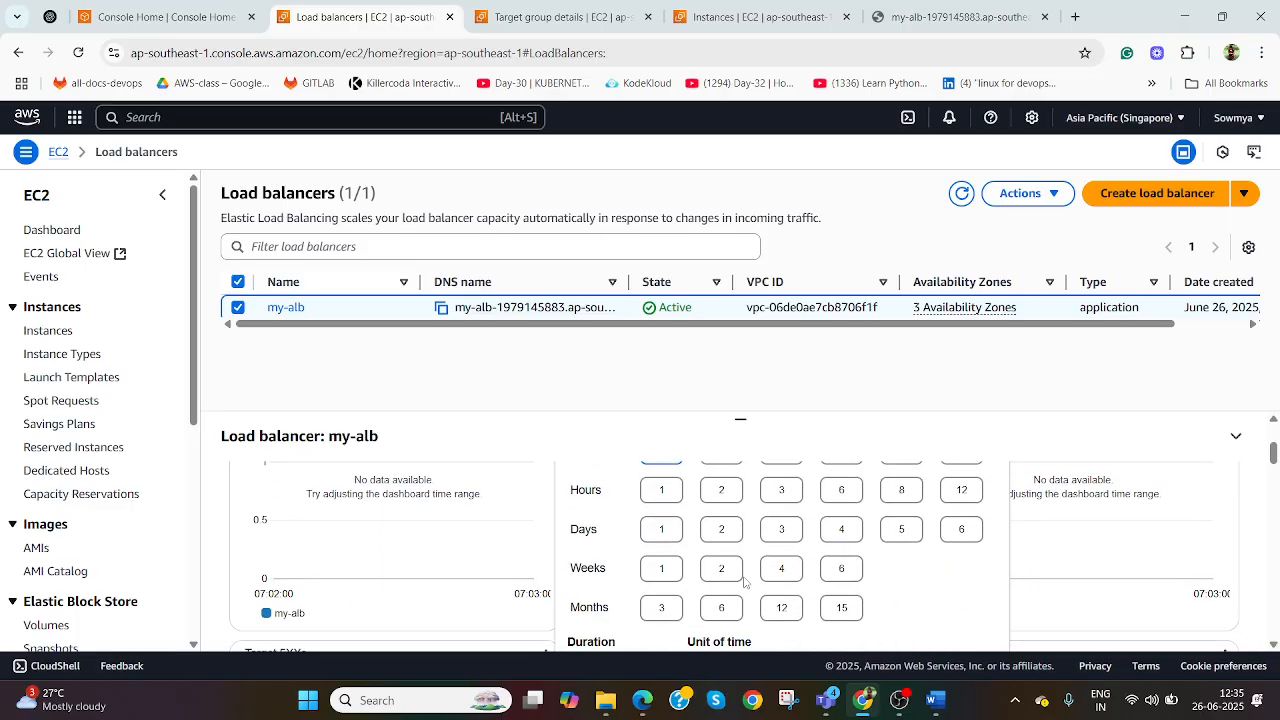
scroll(744, 583, down, 2)
scroll(744, 583, down, 1)
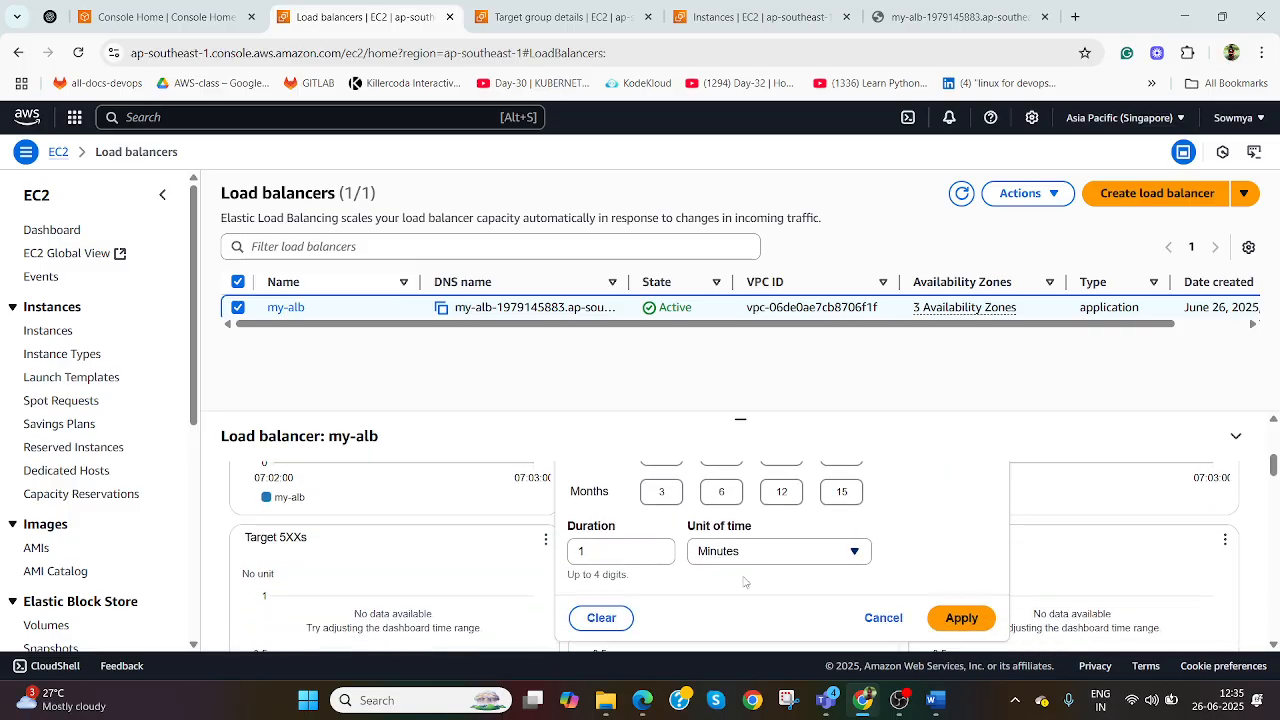
scroll(744, 582, up, 3)
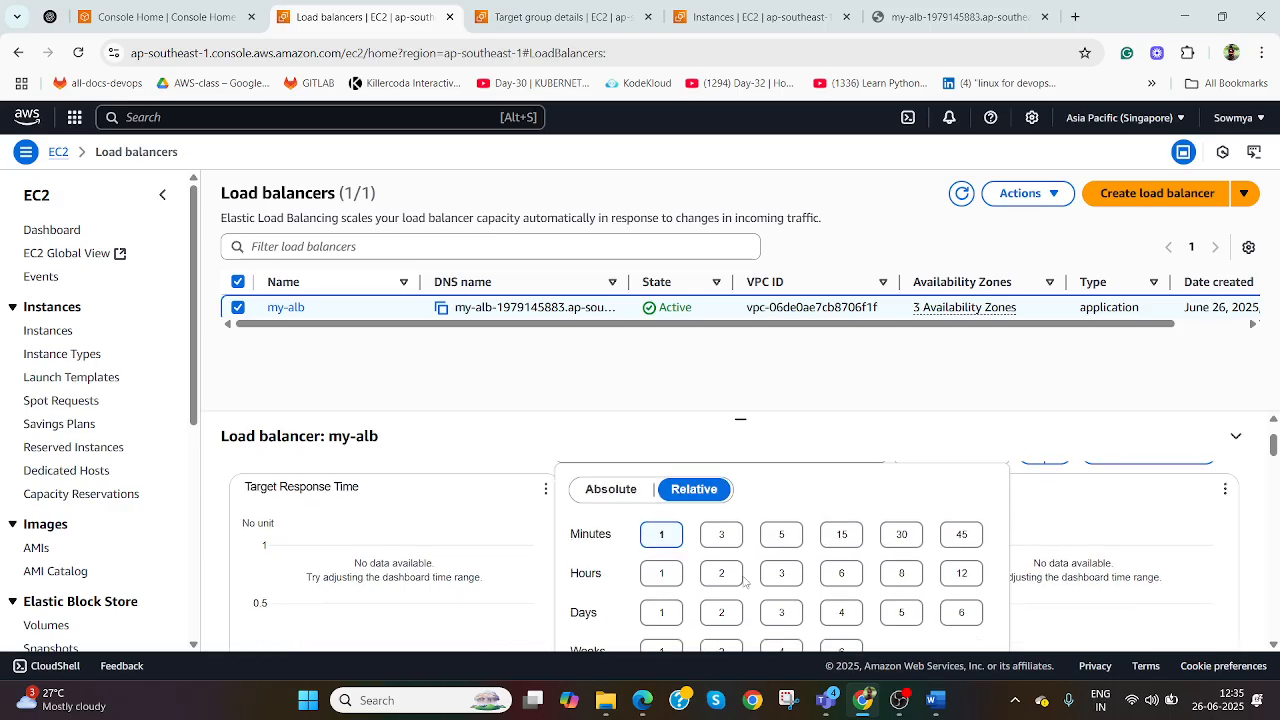
click(726, 540)
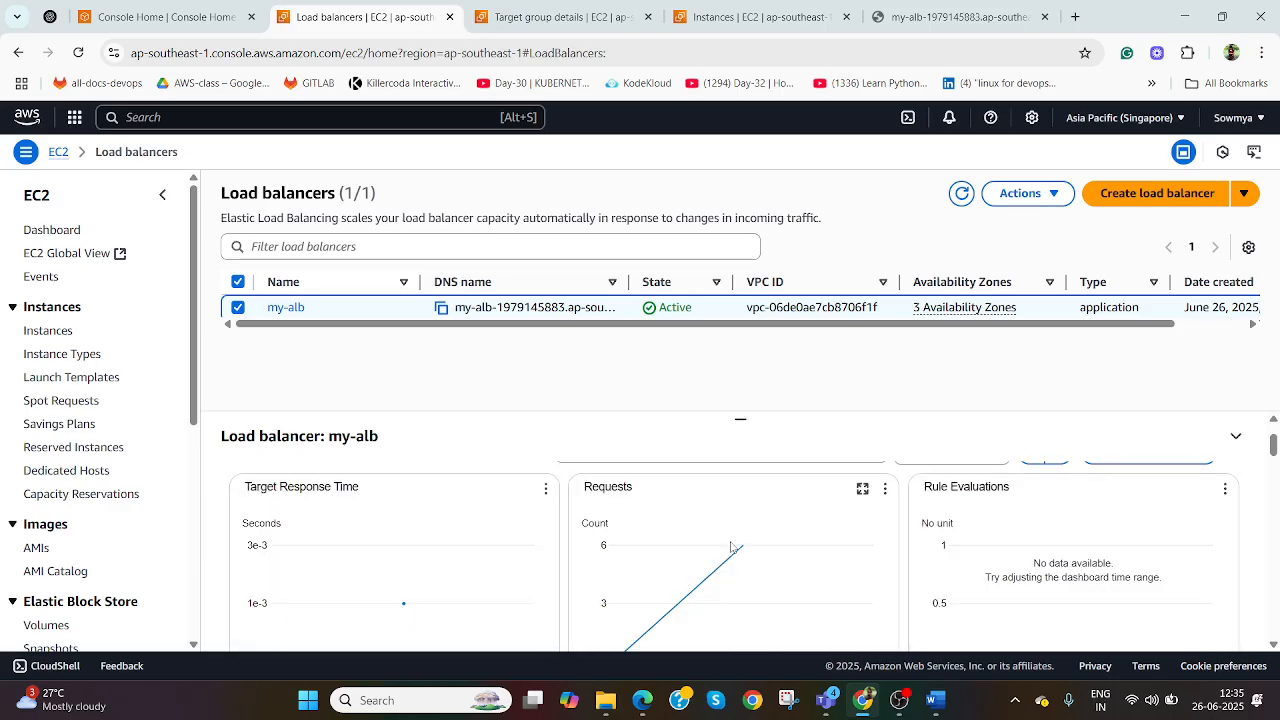
Examine my-alb's metric graphs, including target response time, requests, target 4XXs and ELB errors
scroll(731, 547, down, 1)
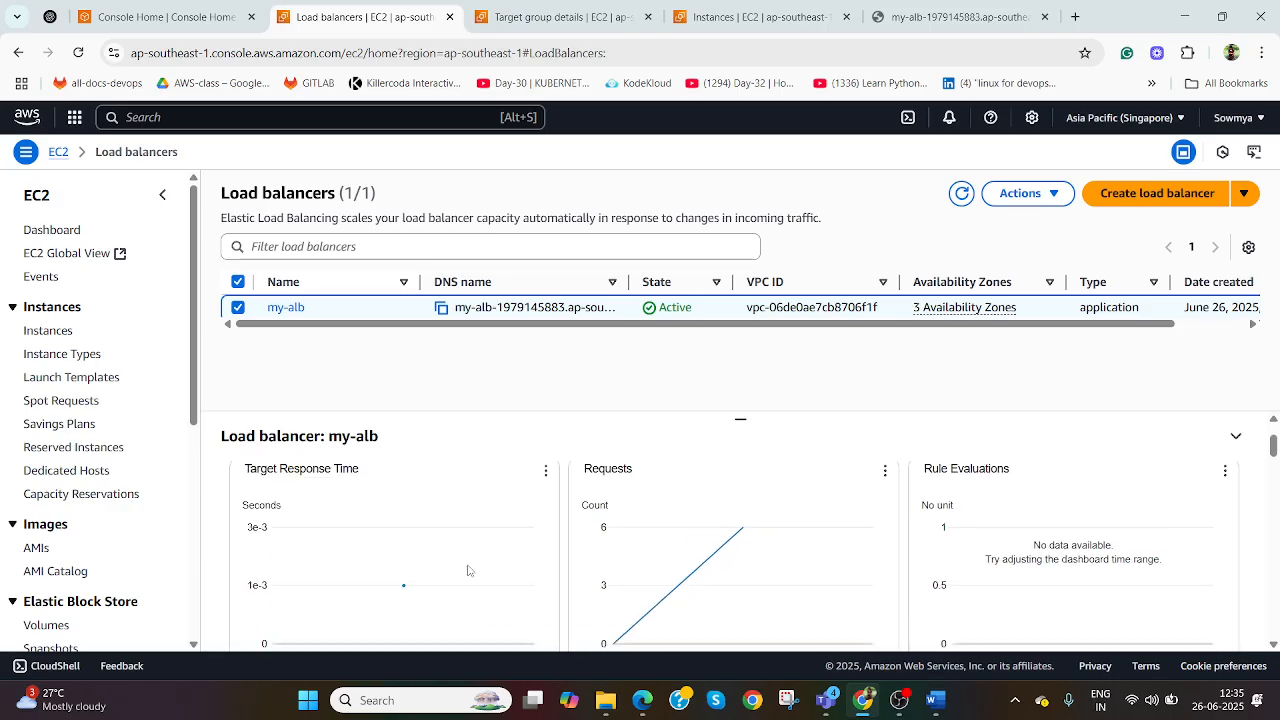
scroll(468, 566, down, 1)
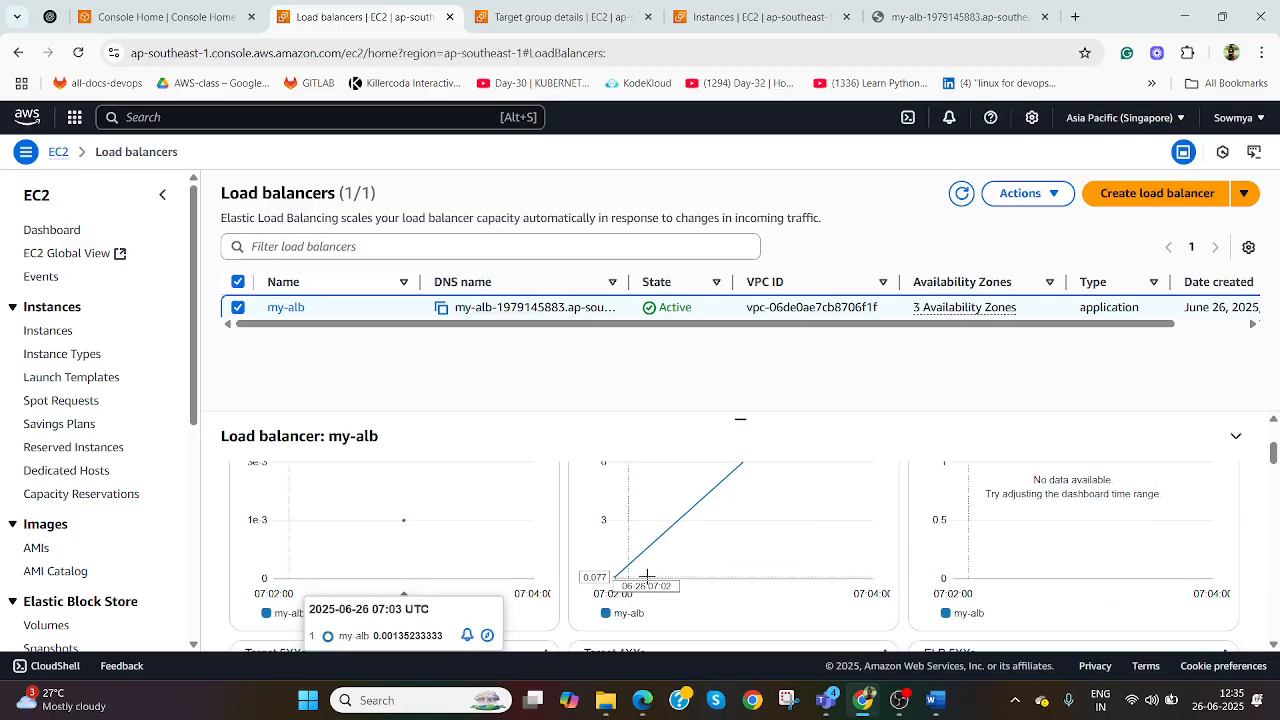
scroll(717, 606, up, 1)
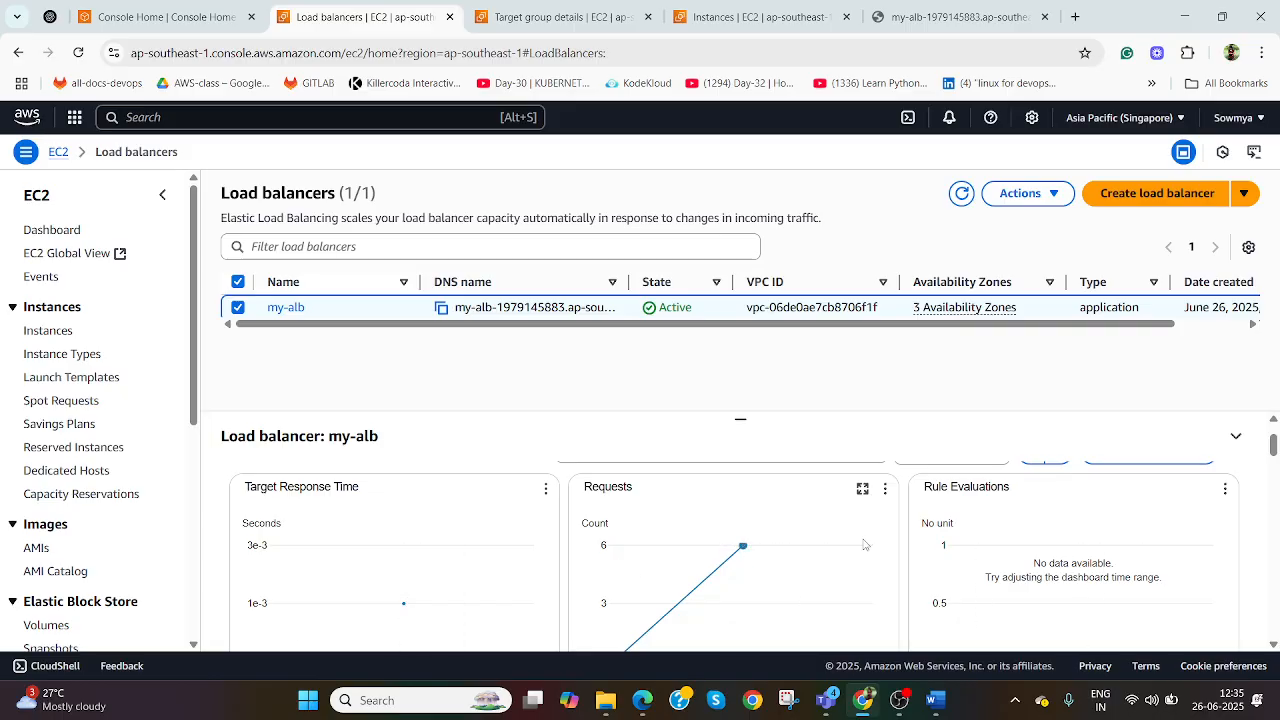
scroll(878, 540, down, 2)
scroll(878, 540, down, 5)
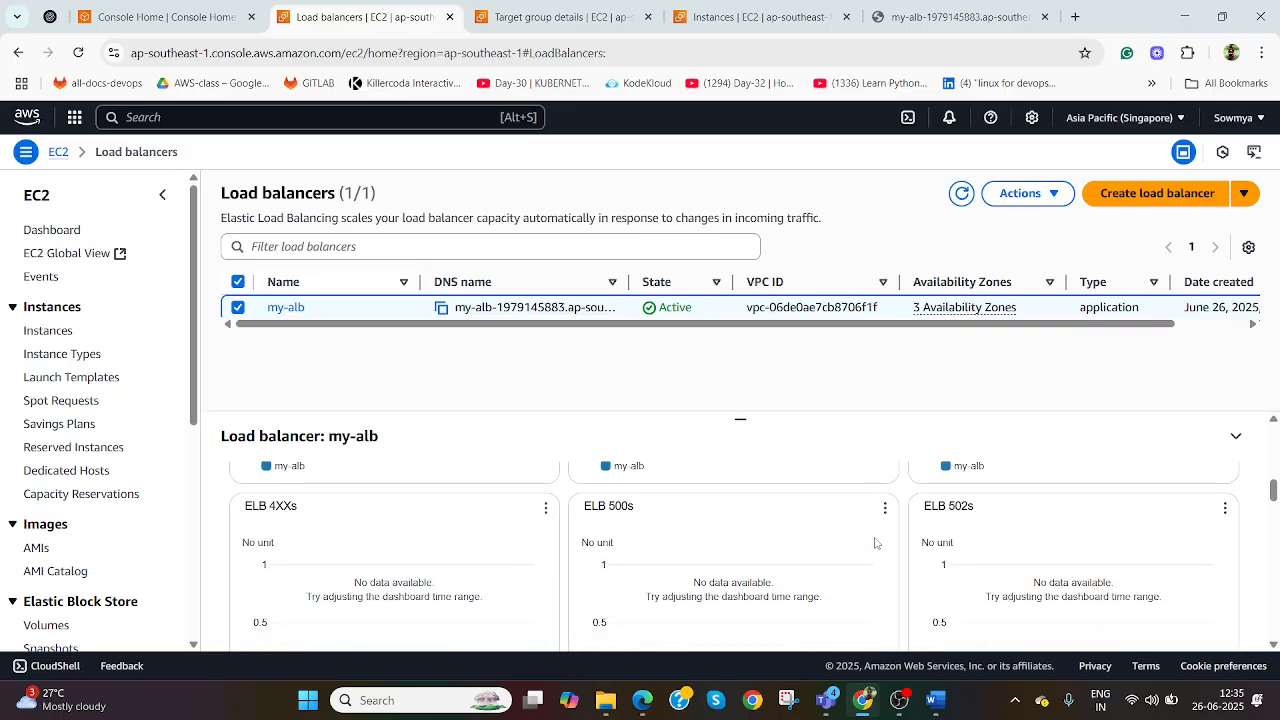
scroll(875, 543, up, 3)
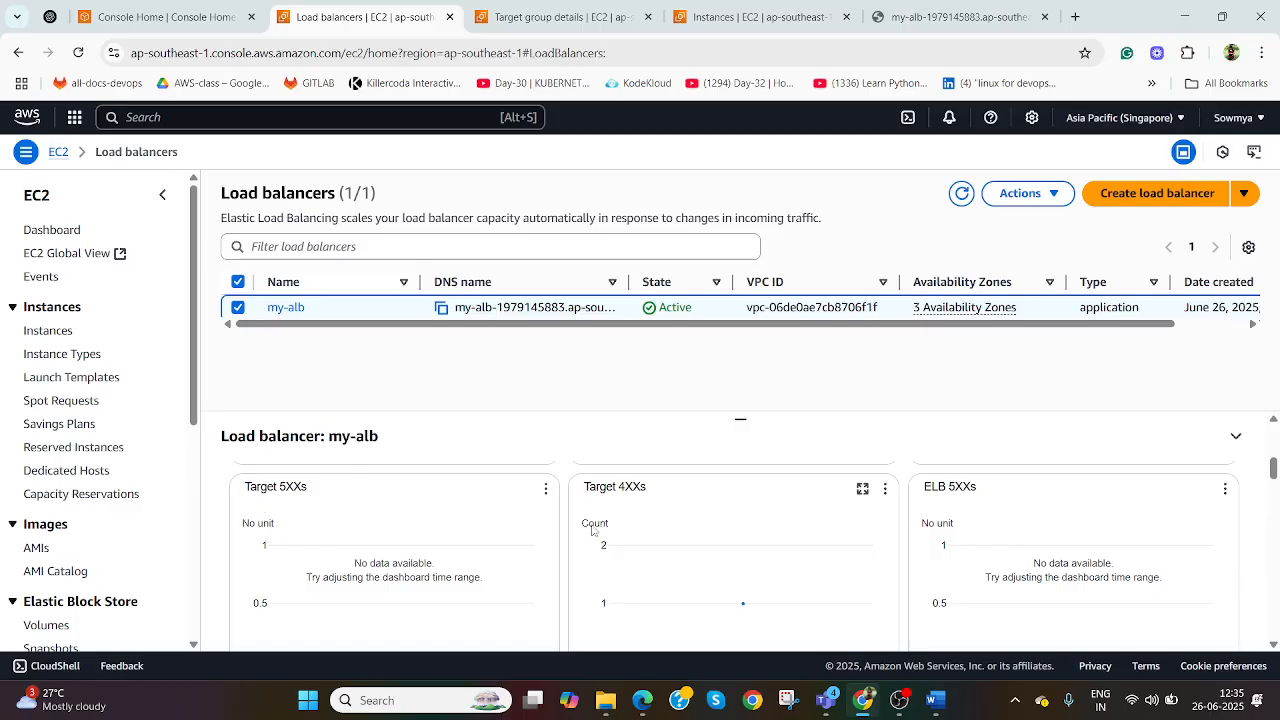
Return to Console Home and open the EC2 dashboard in a new browser tab
click(155, 12)
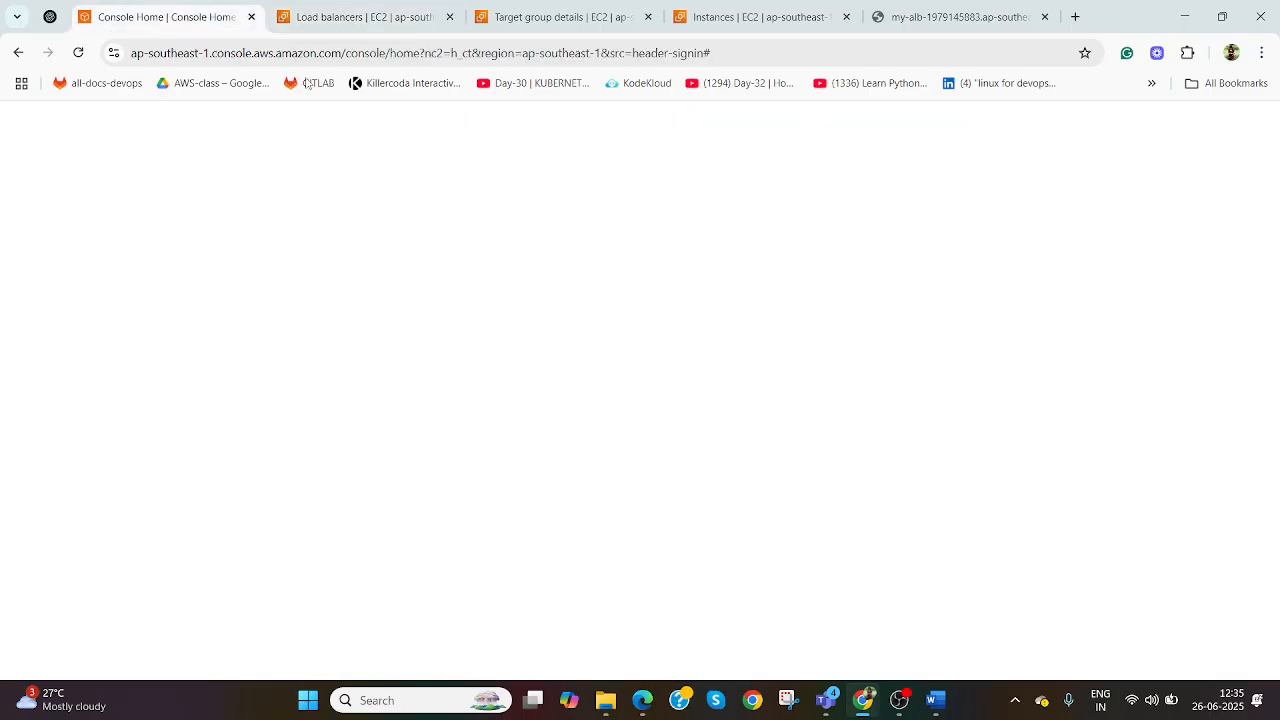
click(372, 17)
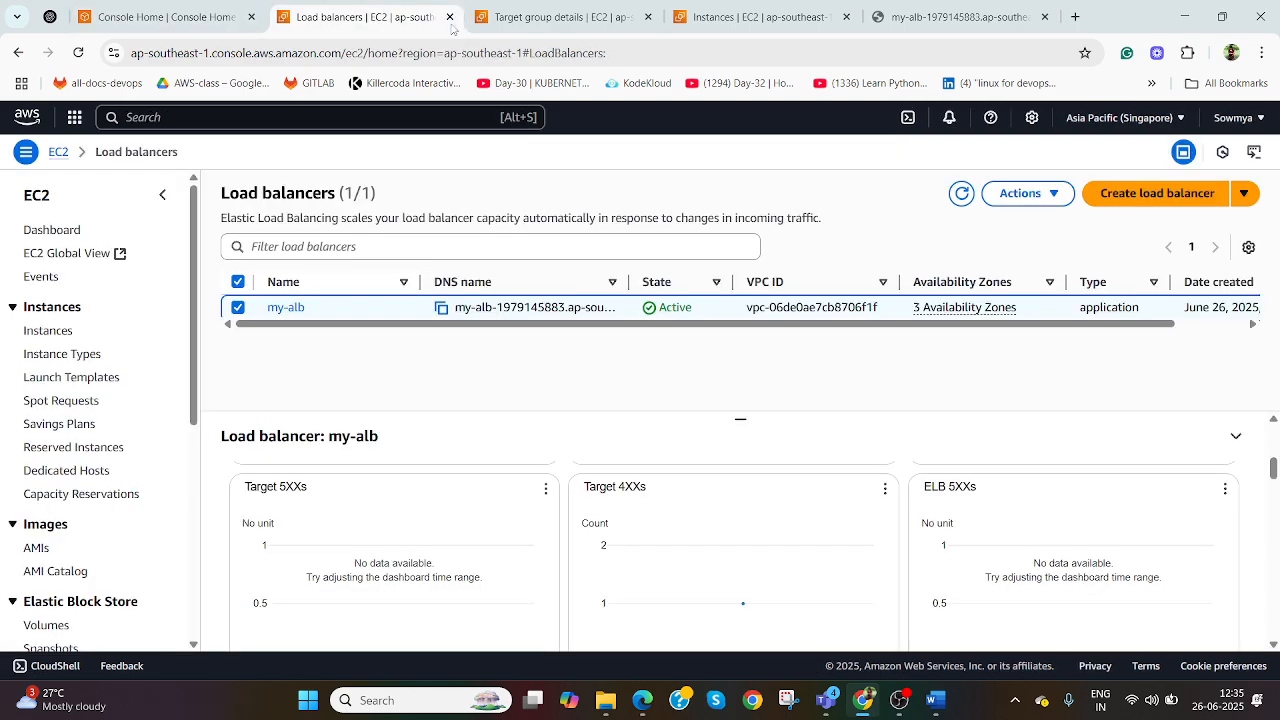
click(165, 17)
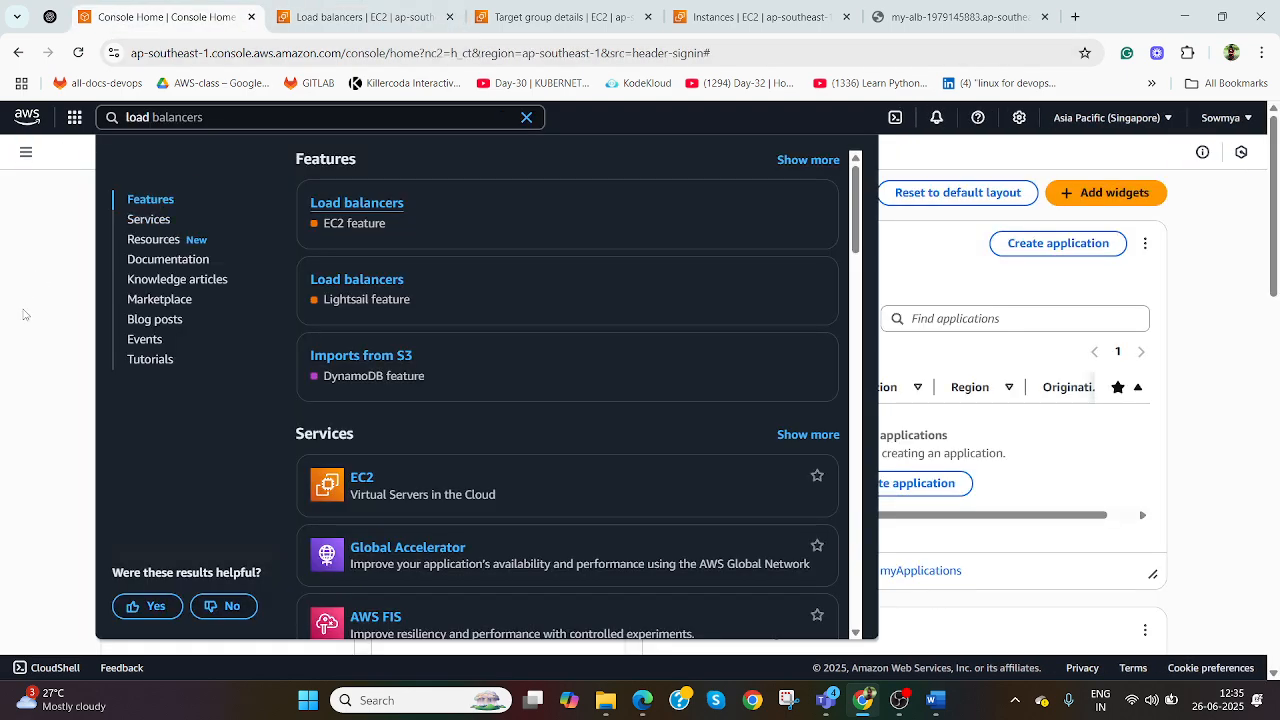
click(84, 264)
middle_click(152, 282)
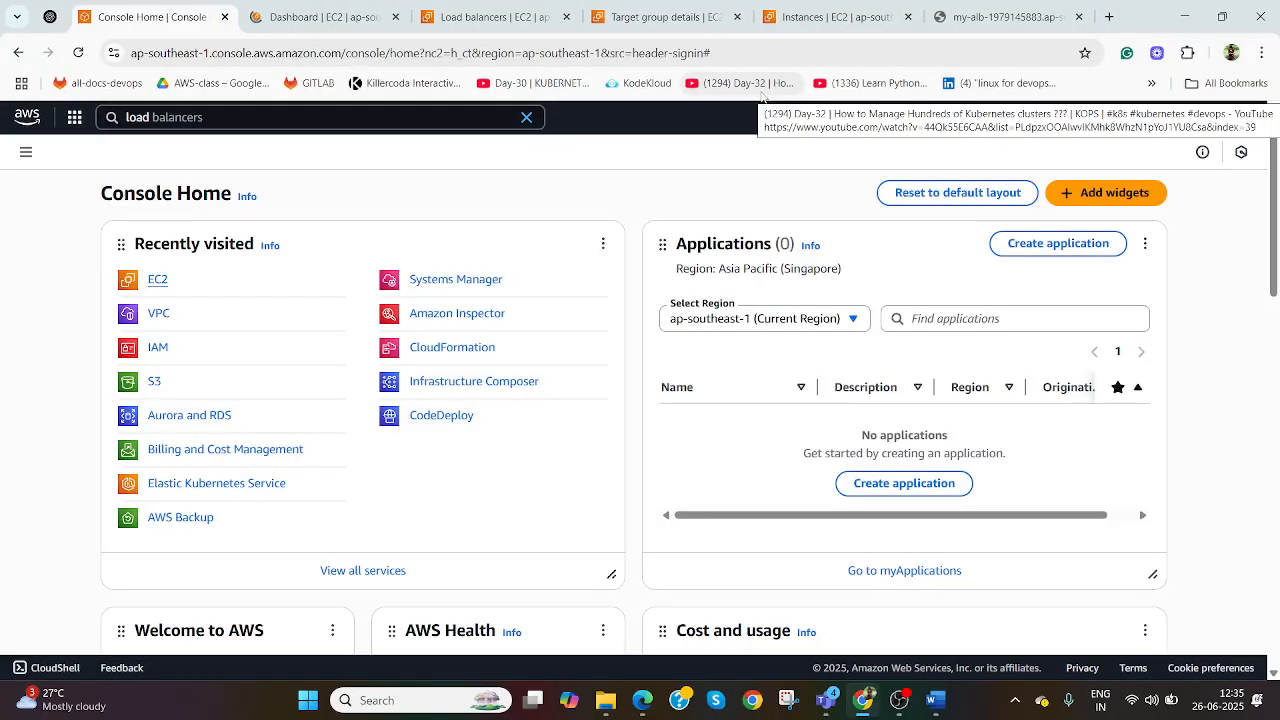
click(320, 17)
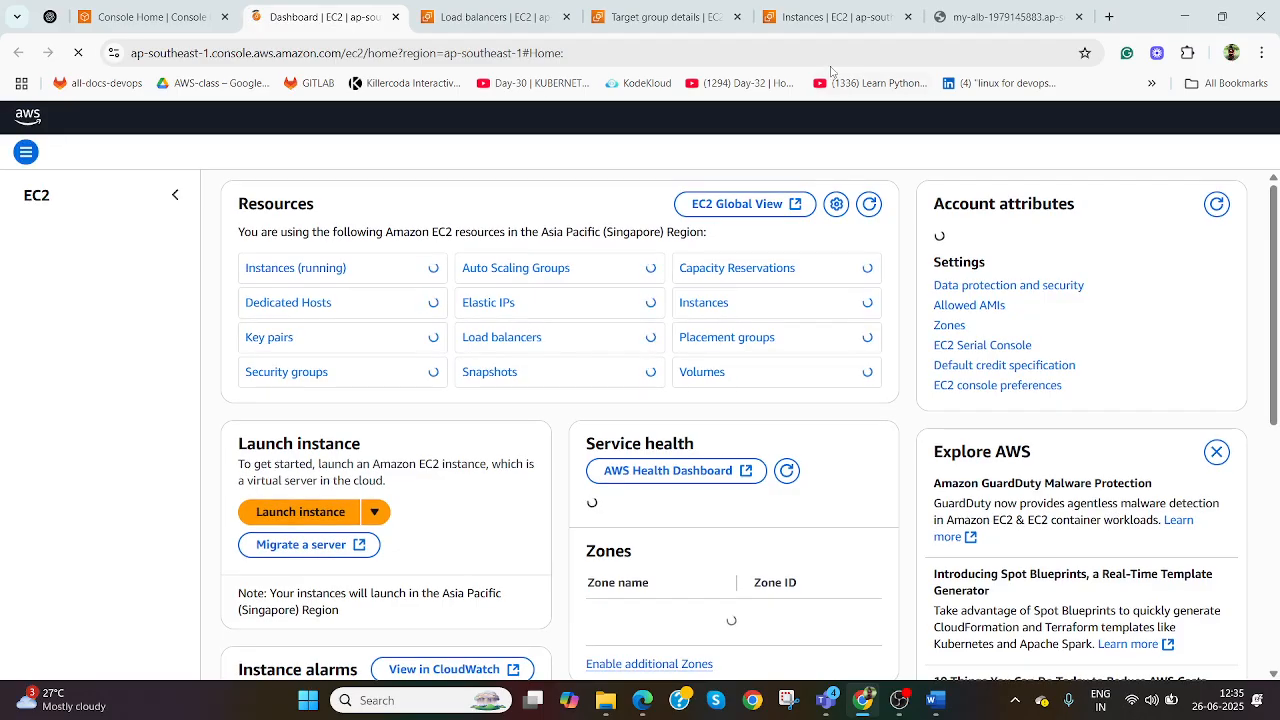
Select my-first-instance in the instances list and show its monitoring graphs in an enlarged details pane
click(853, 17)
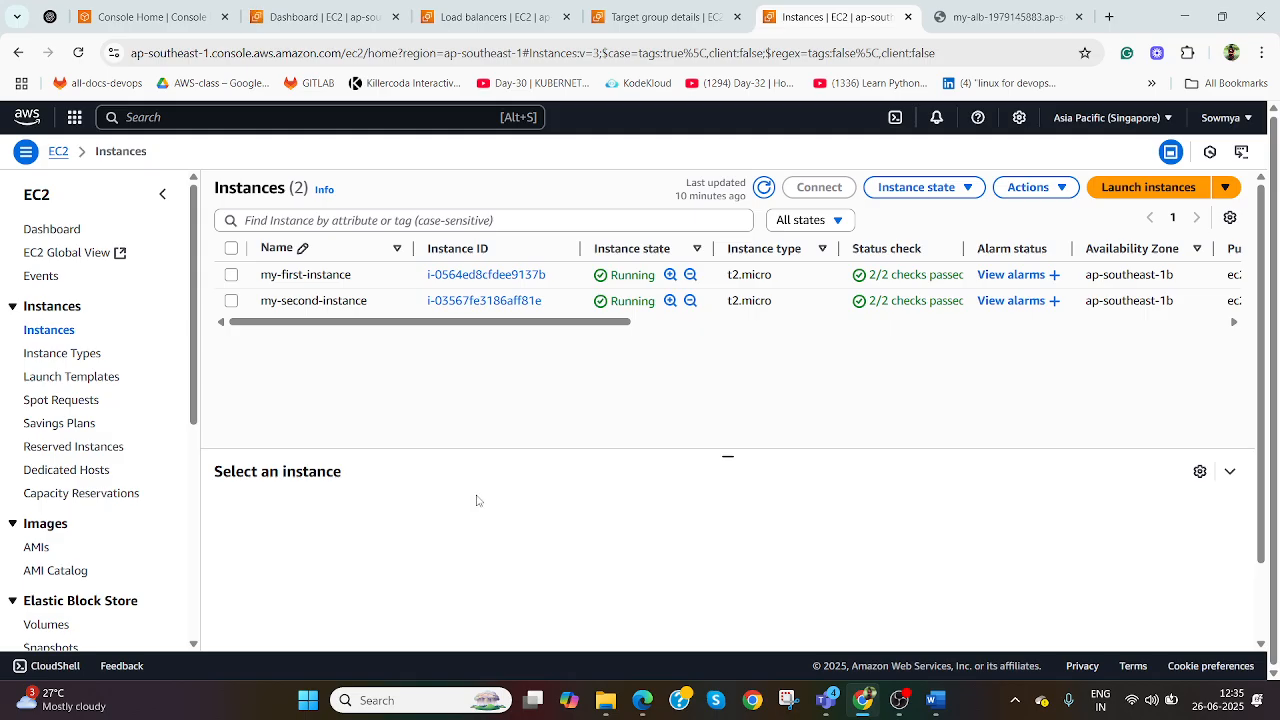
click(237, 284)
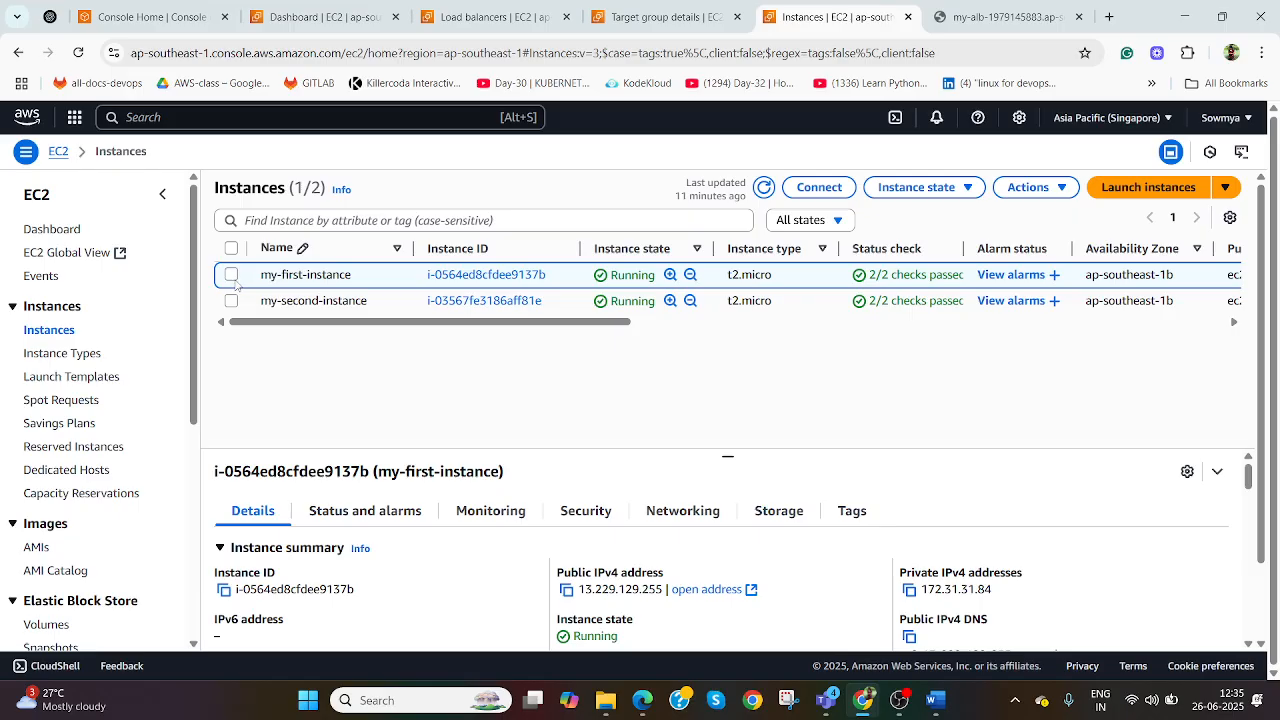
click(466, 507)
scroll(466, 520, down, 1)
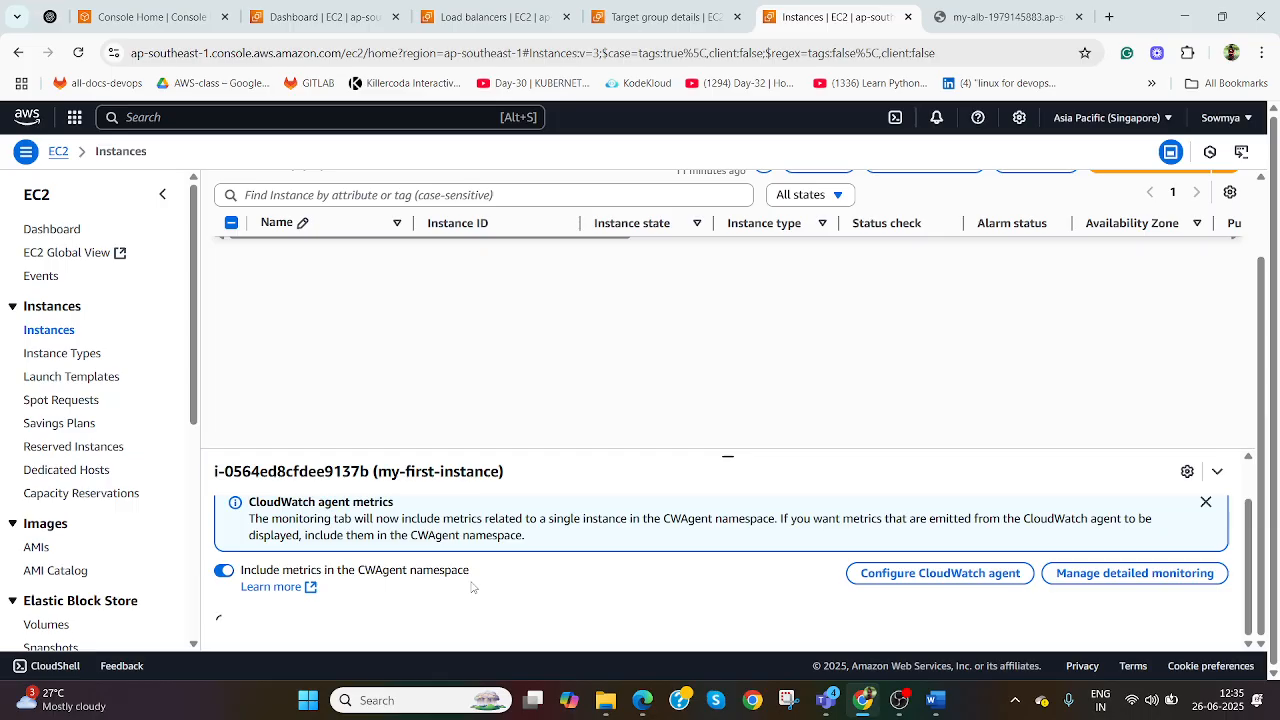
scroll(473, 586, down, 1)
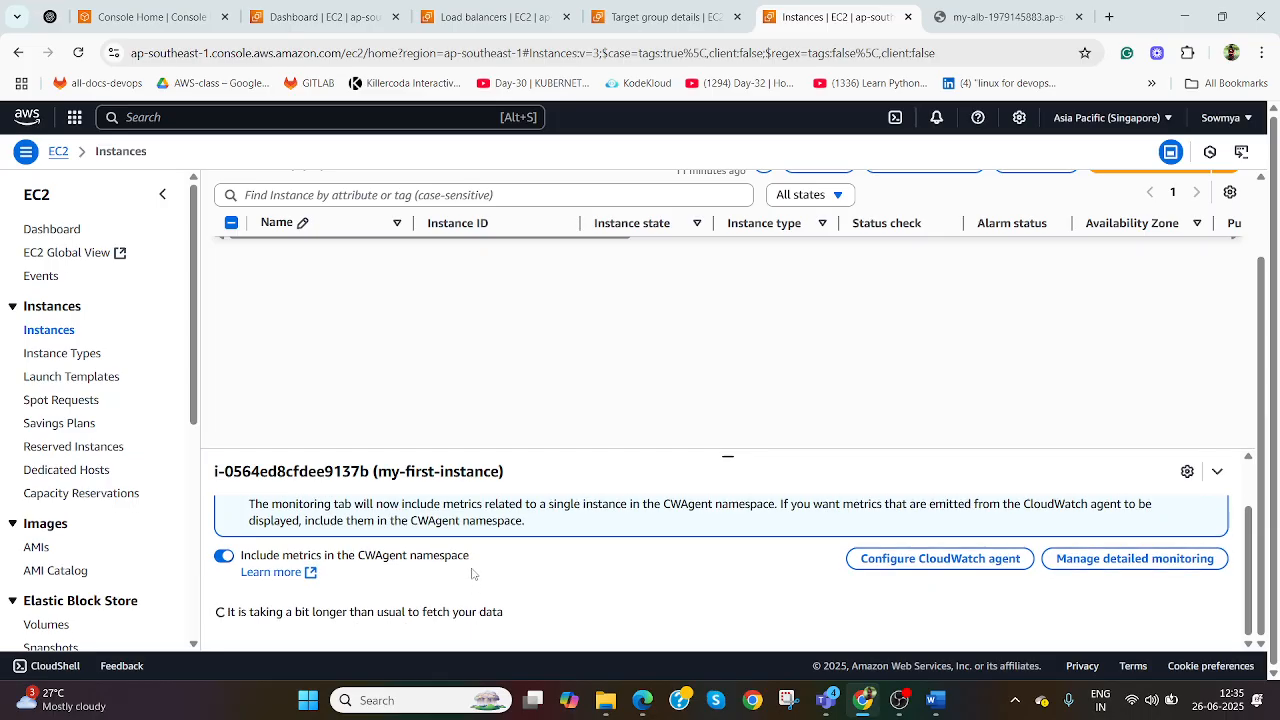
scroll(473, 565, down, 3)
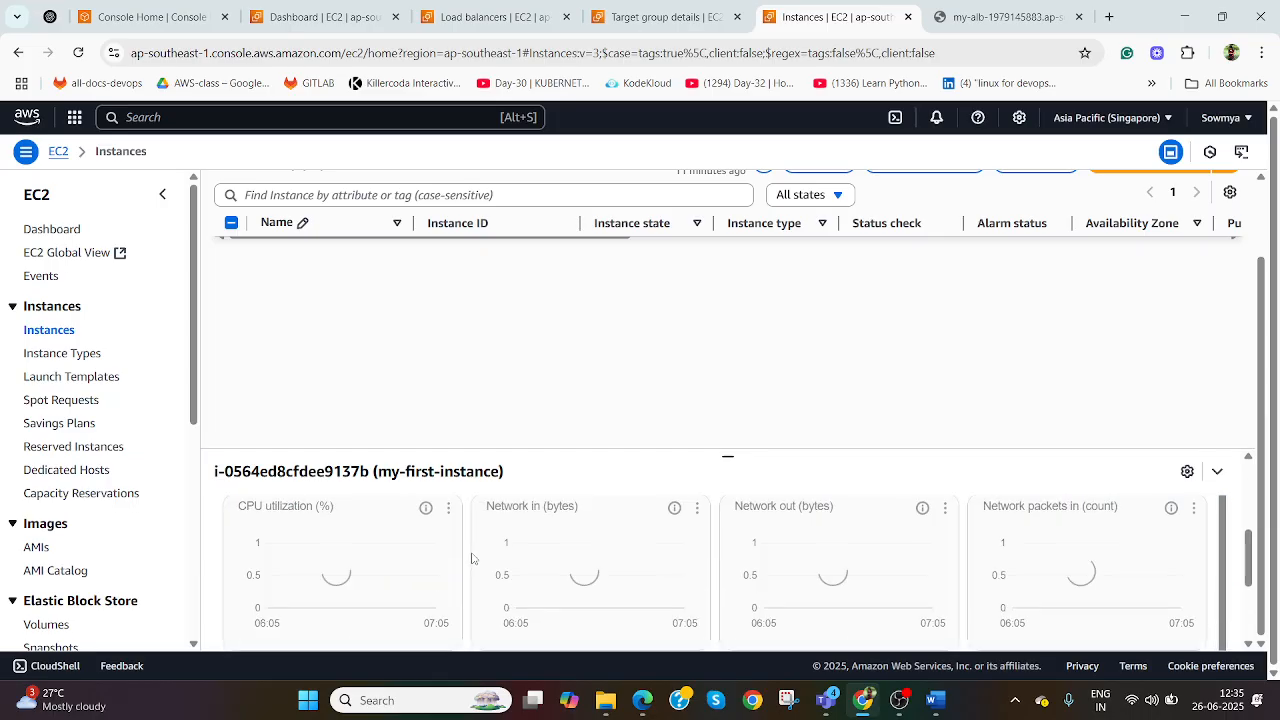
scroll(473, 553, up, 1)
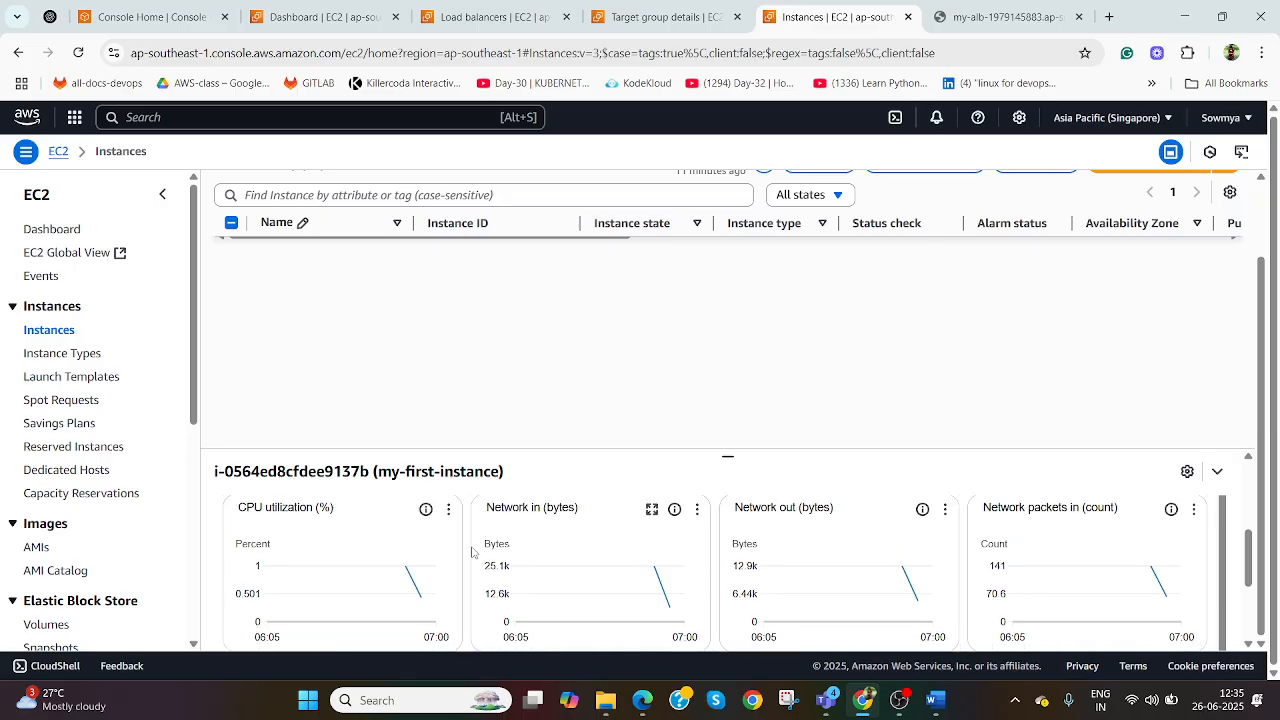
drag(728, 457, 714, 380)
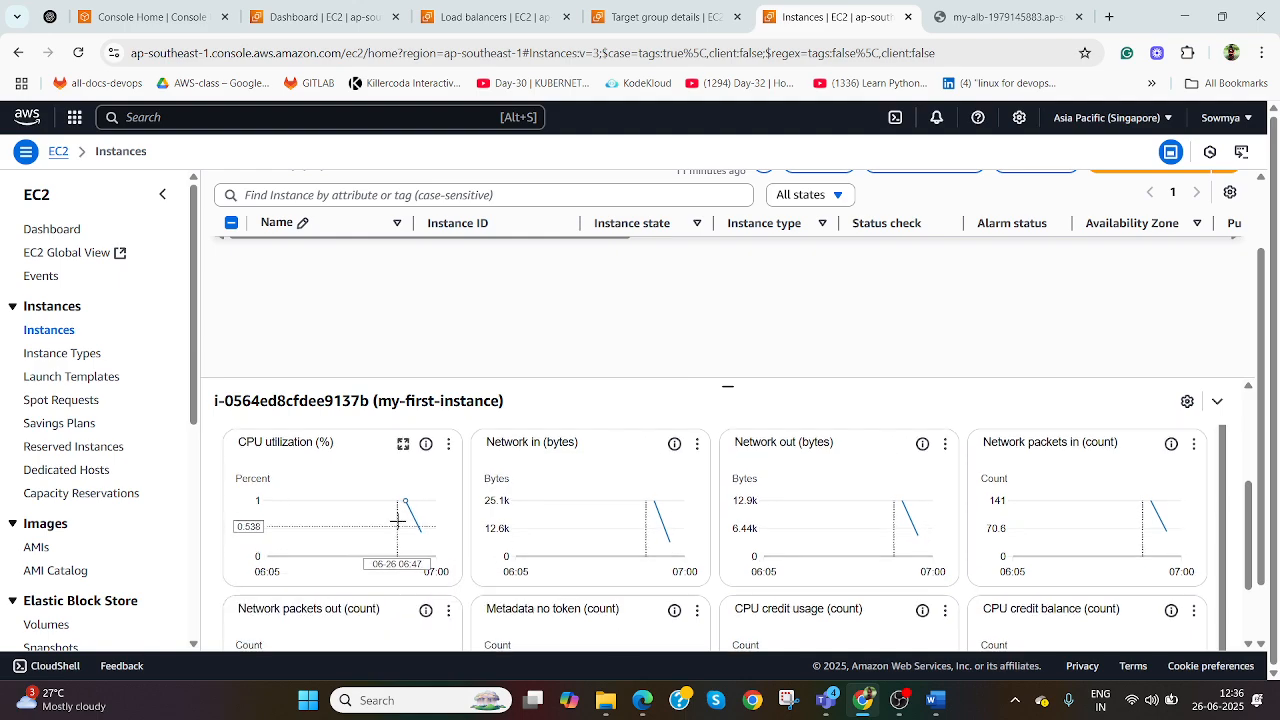
Examine my-first-instance's CPU utilization, network traffic, network packet and CPU credit graphs
scroll(400, 523, up, 1)
scroll(403, 526, down, 1)
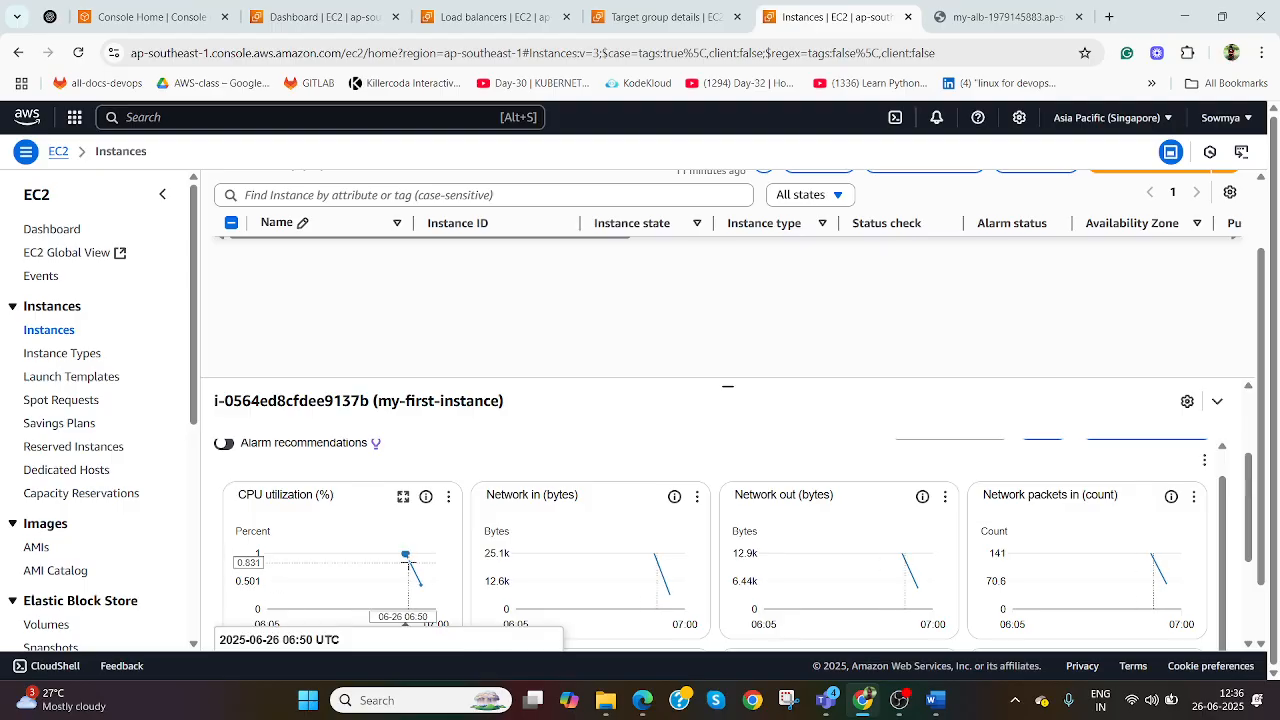
scroll(406, 558, up, 1)
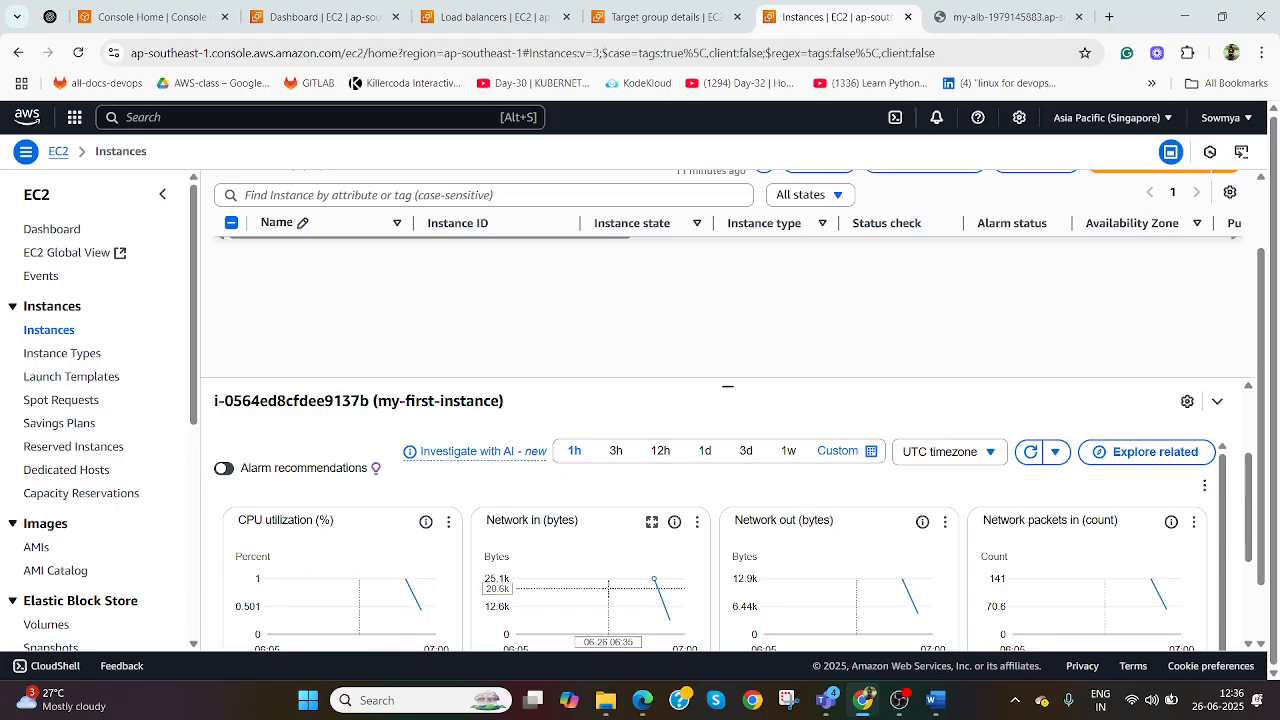
scroll(850, 580, down, 1)
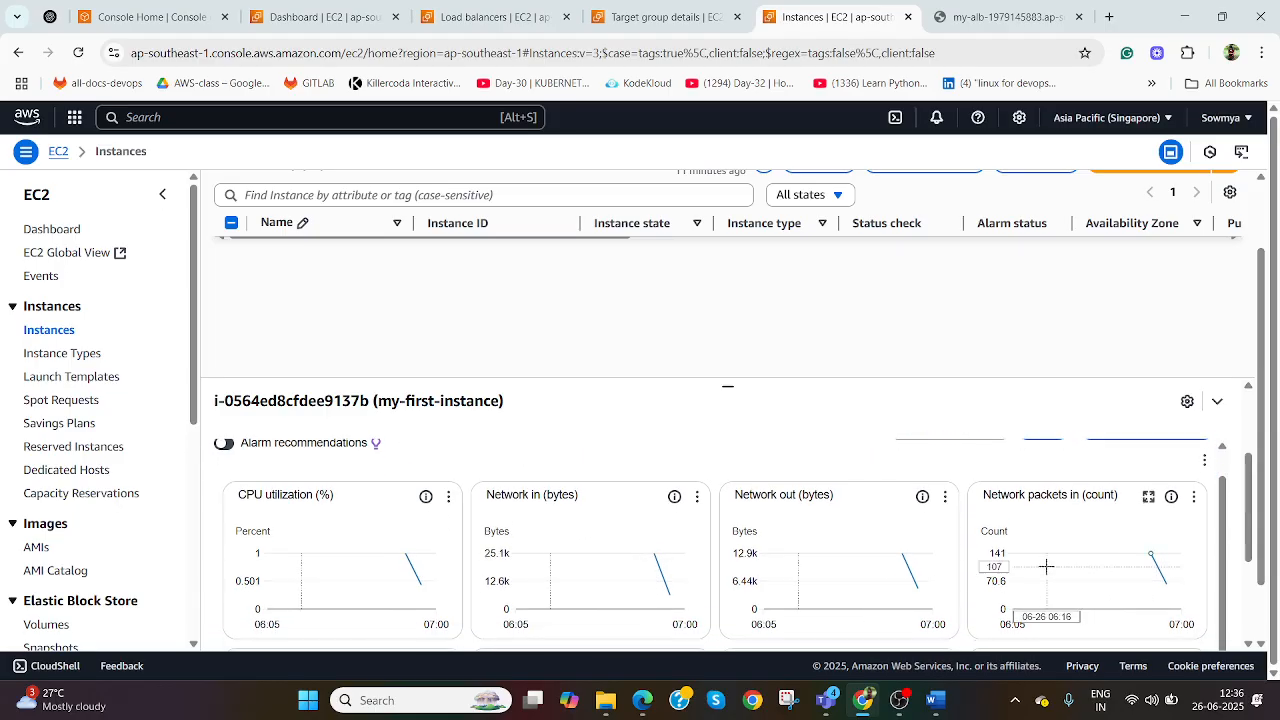
scroll(1046, 566, down, 3)
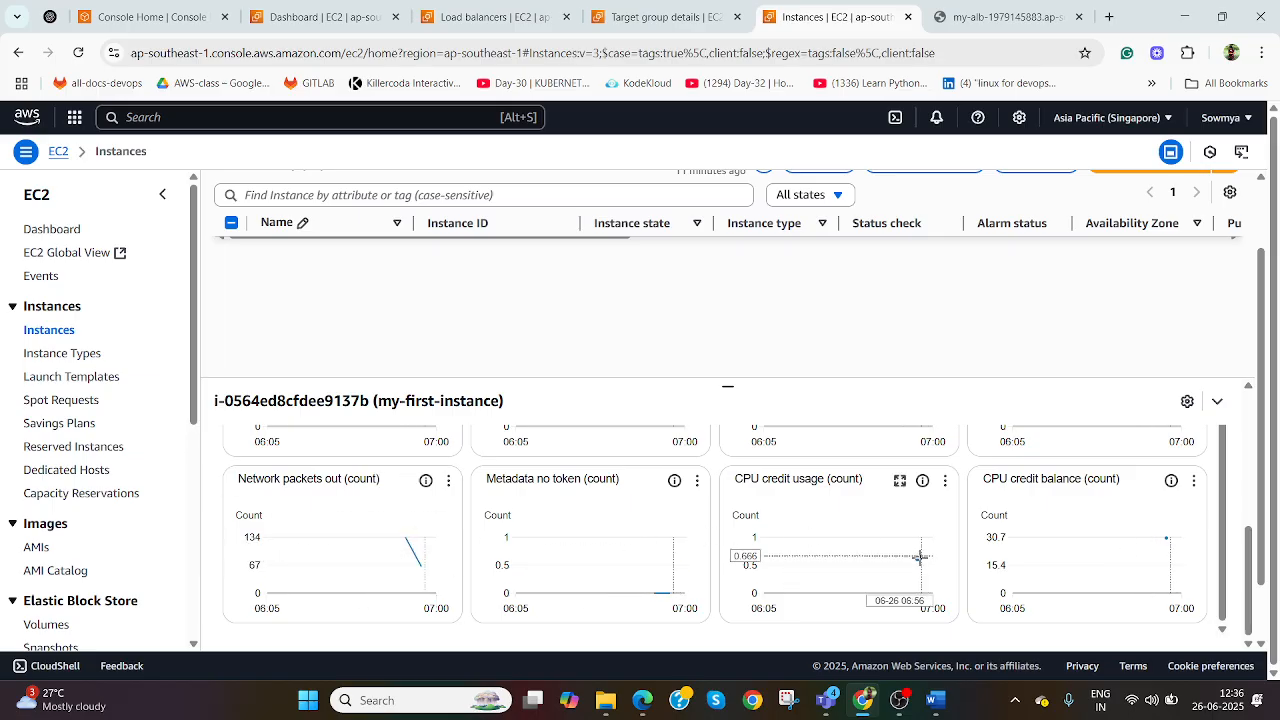
scroll(1150, 543, up, 3)
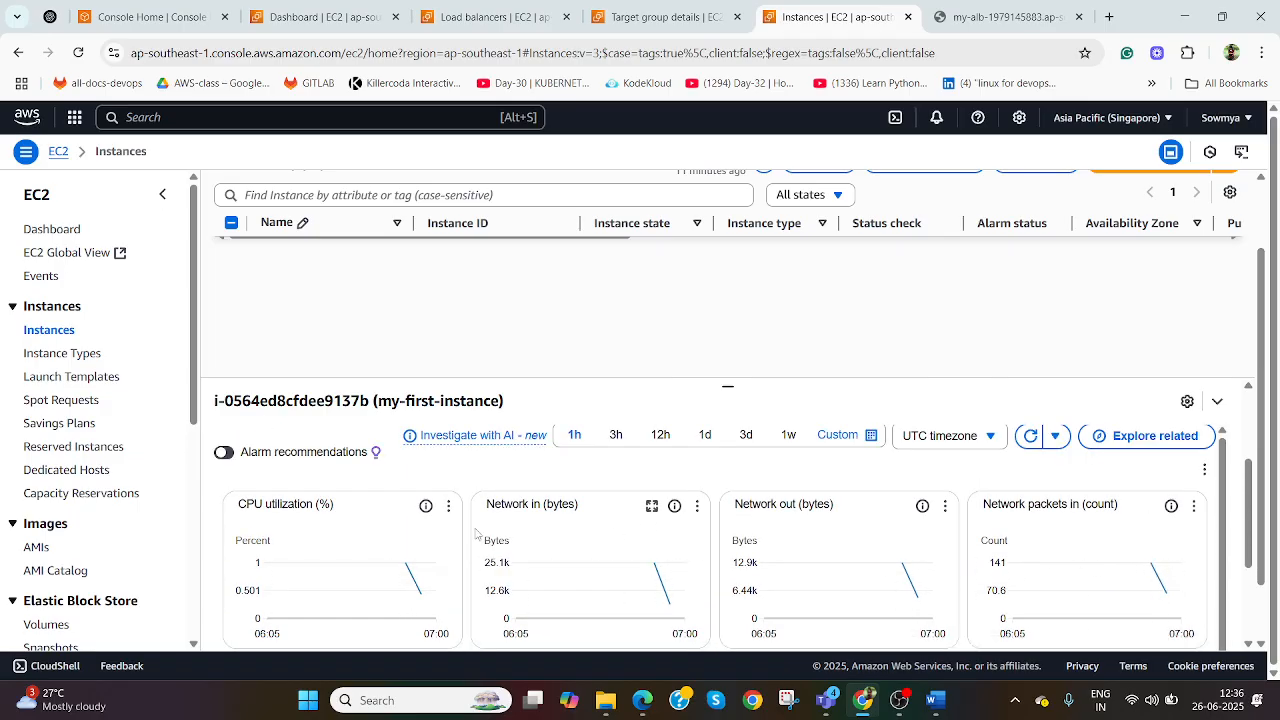
Enlarge my-first-instance's CPU utilization graph and open it in CloudWatch metrics
click(404, 508)
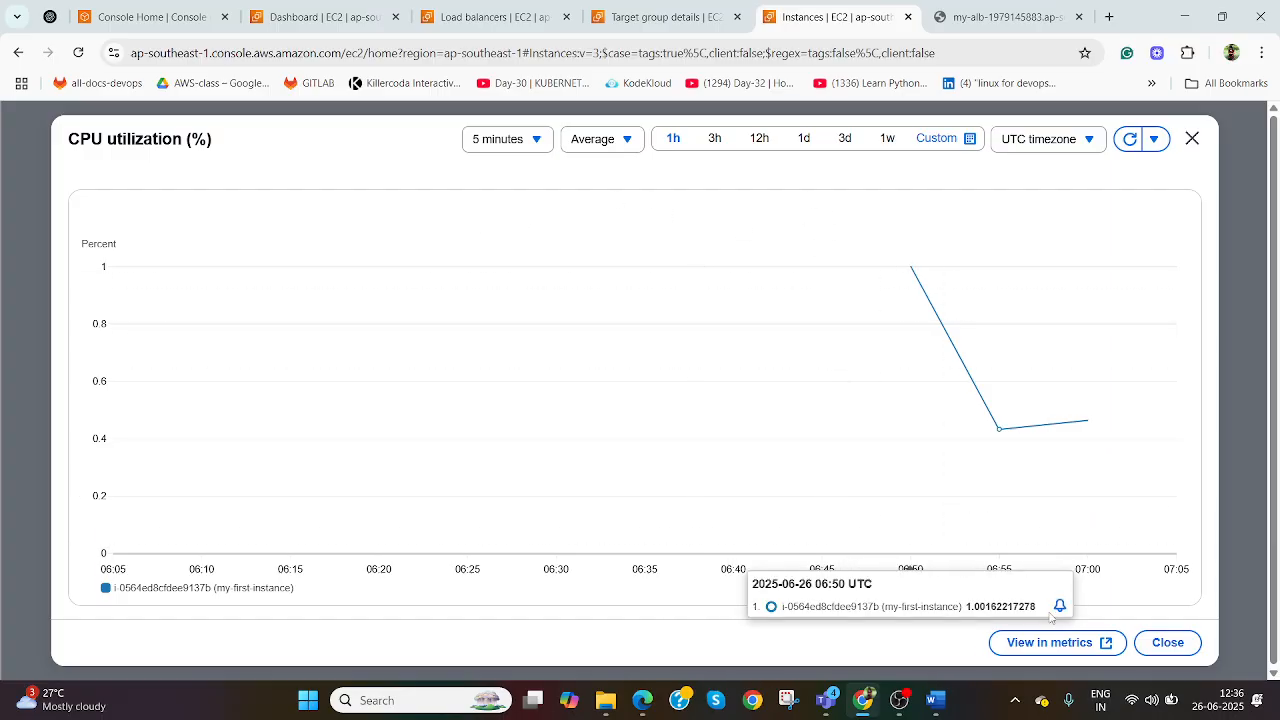
click(1062, 644)
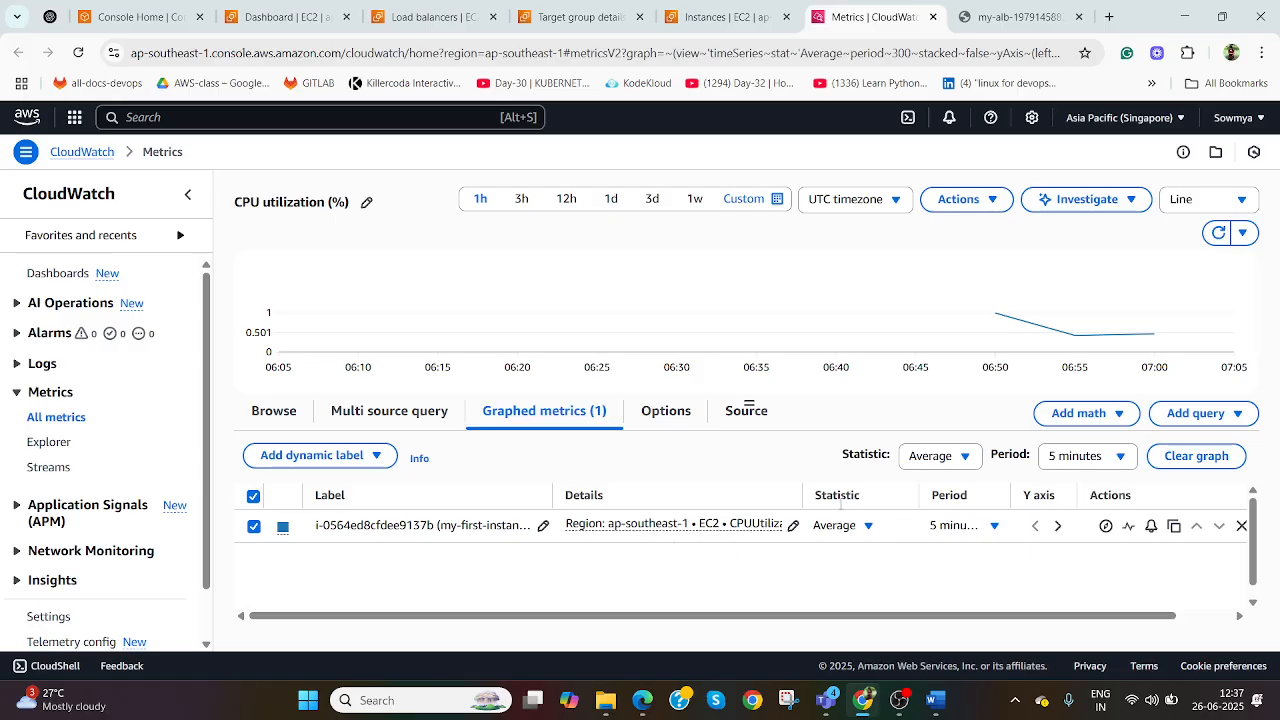
Review the statistic options and available actions of the CPU utilization metric and inspect the data point at 06:50 on its graph
click(867, 527)
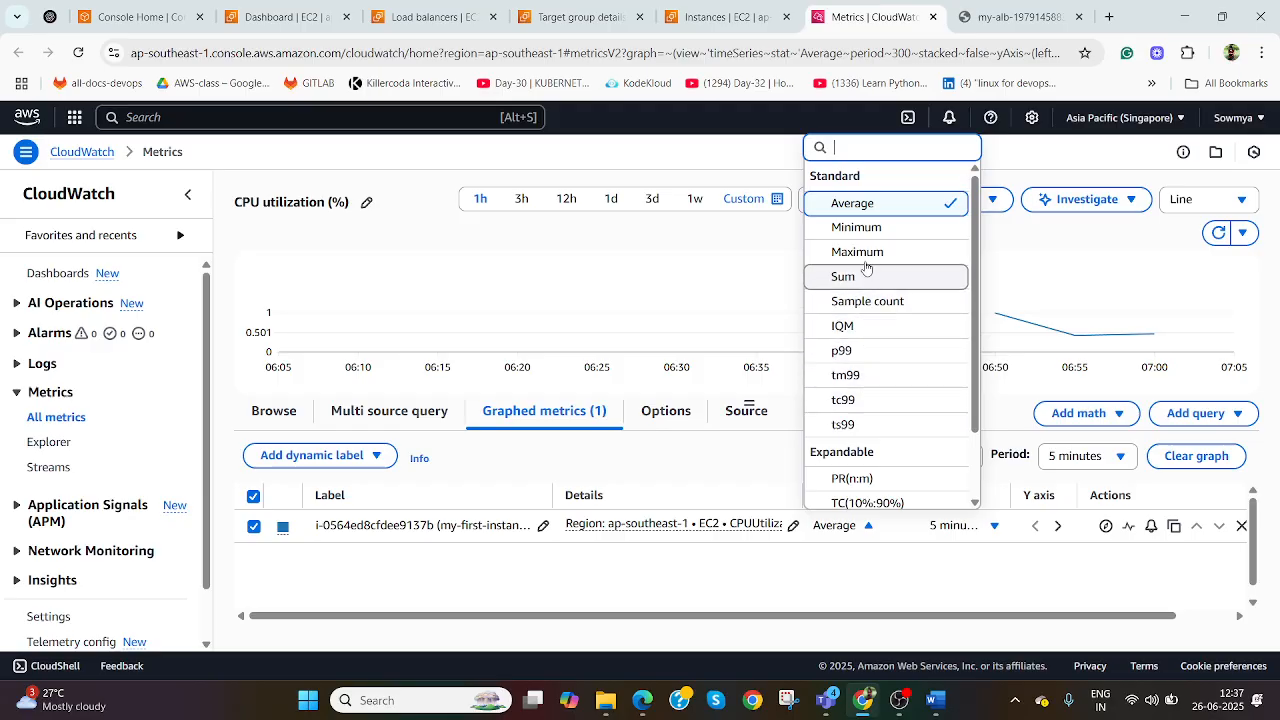
click(942, 581)
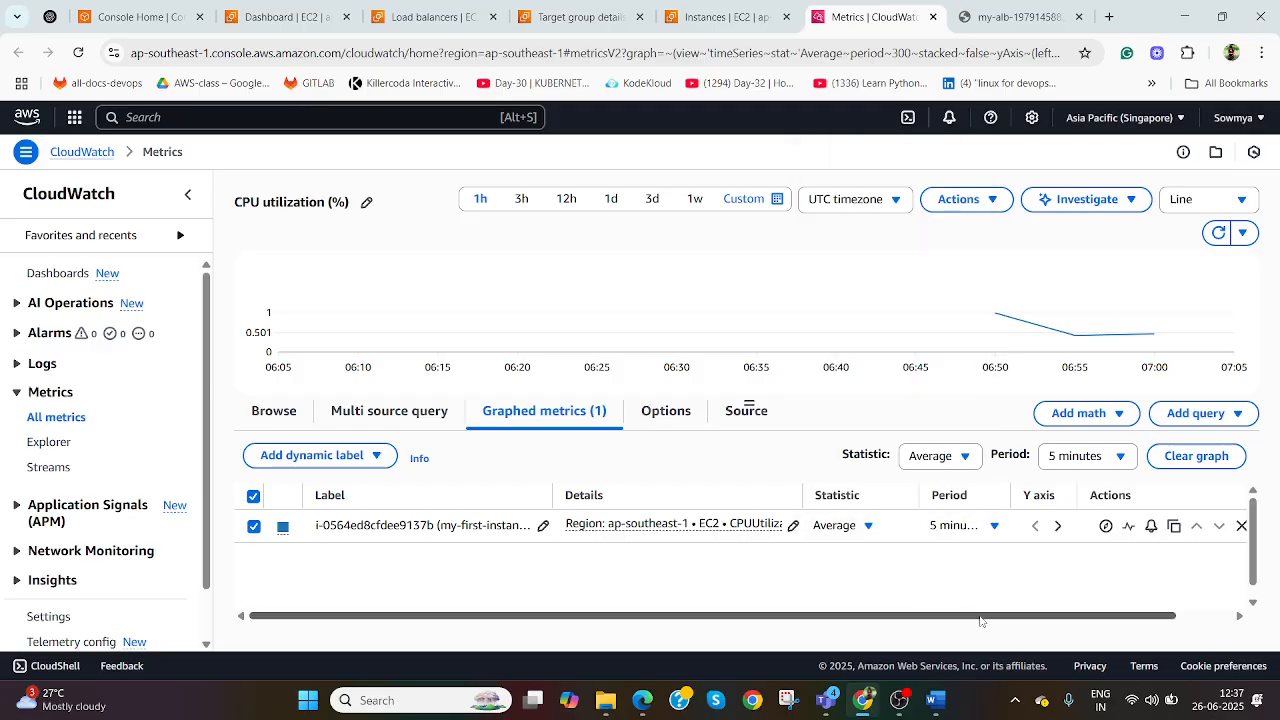
drag(985, 620, 1130, 615)
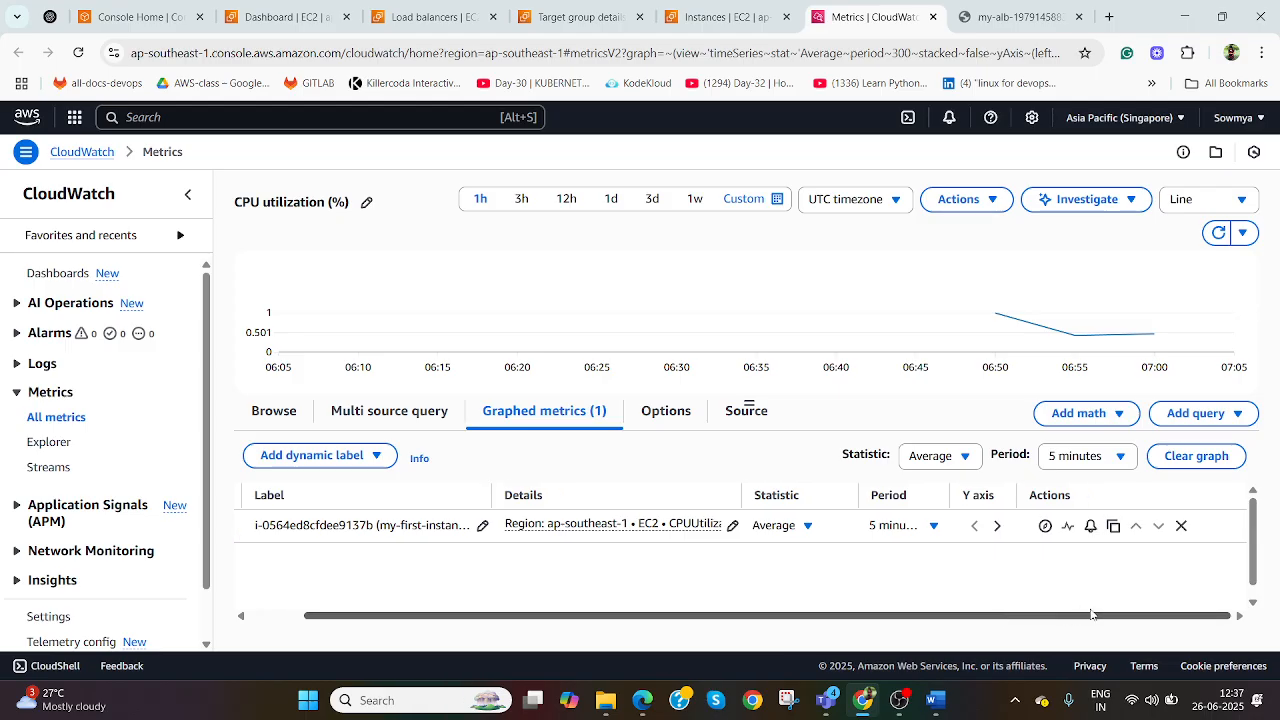
click(1113, 526)
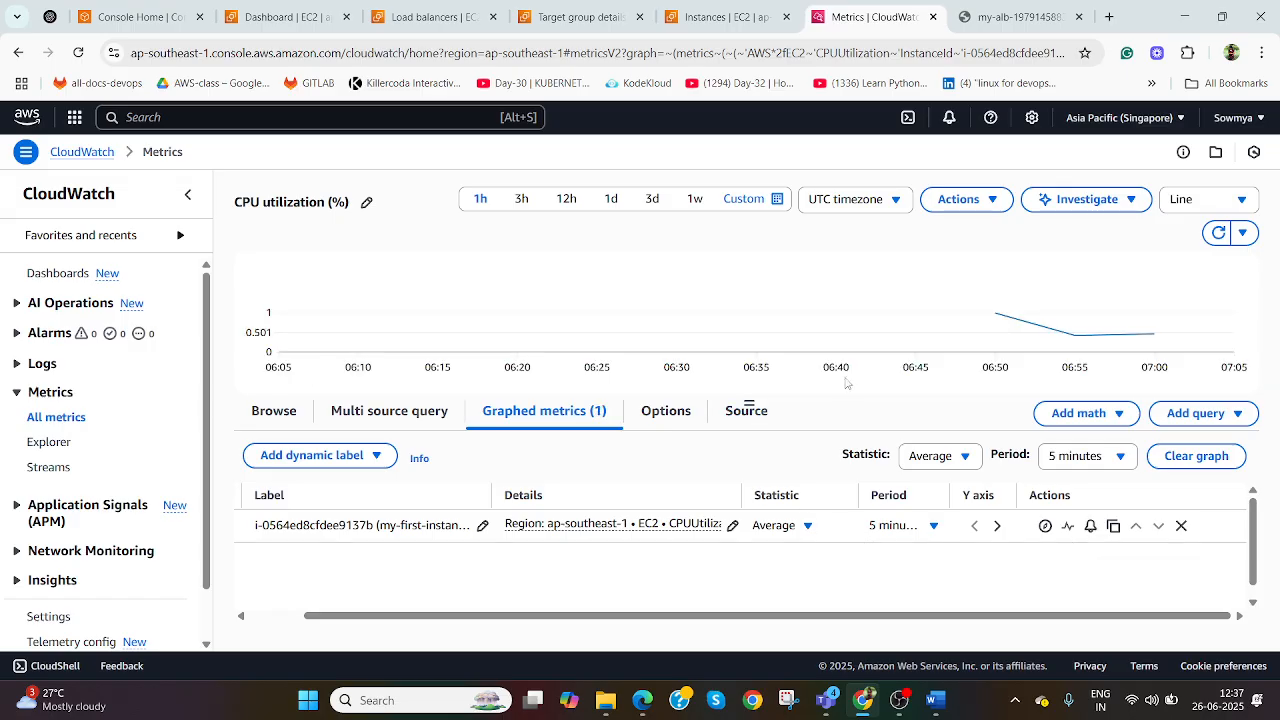
mouse_move(997, 318)
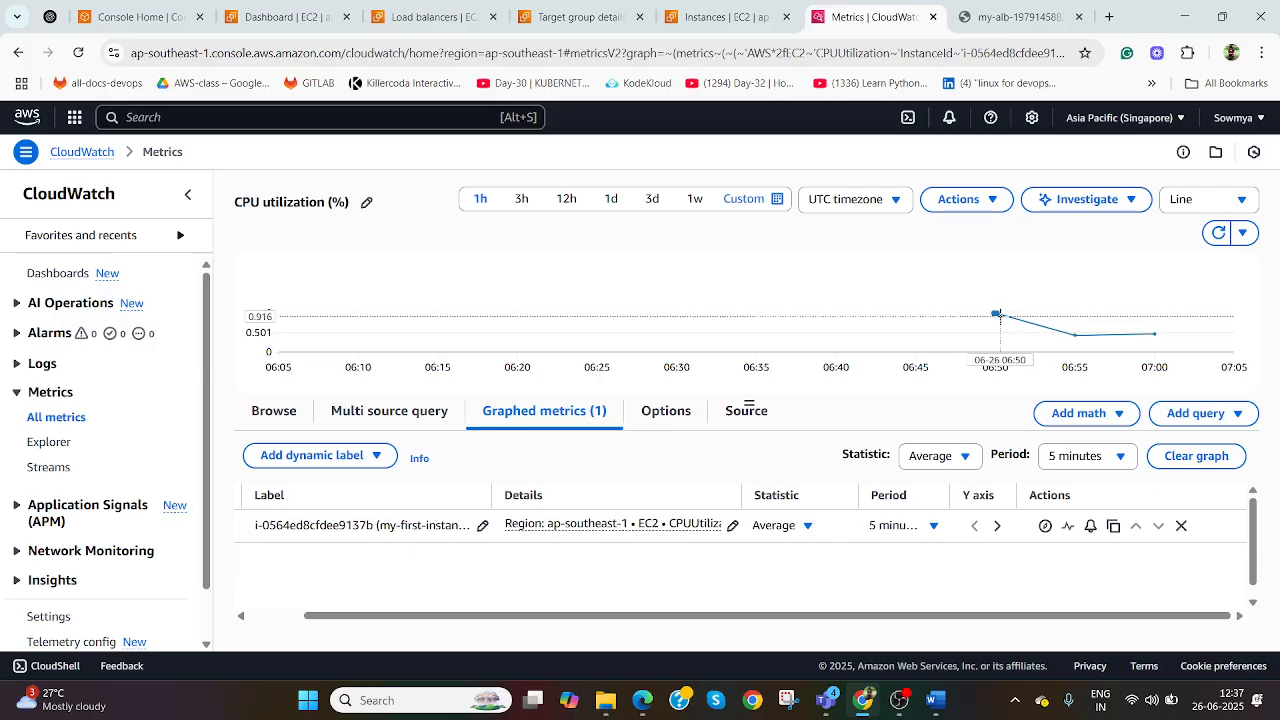
Reload the my-alb load balancer page repeatedly to generate traffic across both instances
mouse_move(1076, 334)
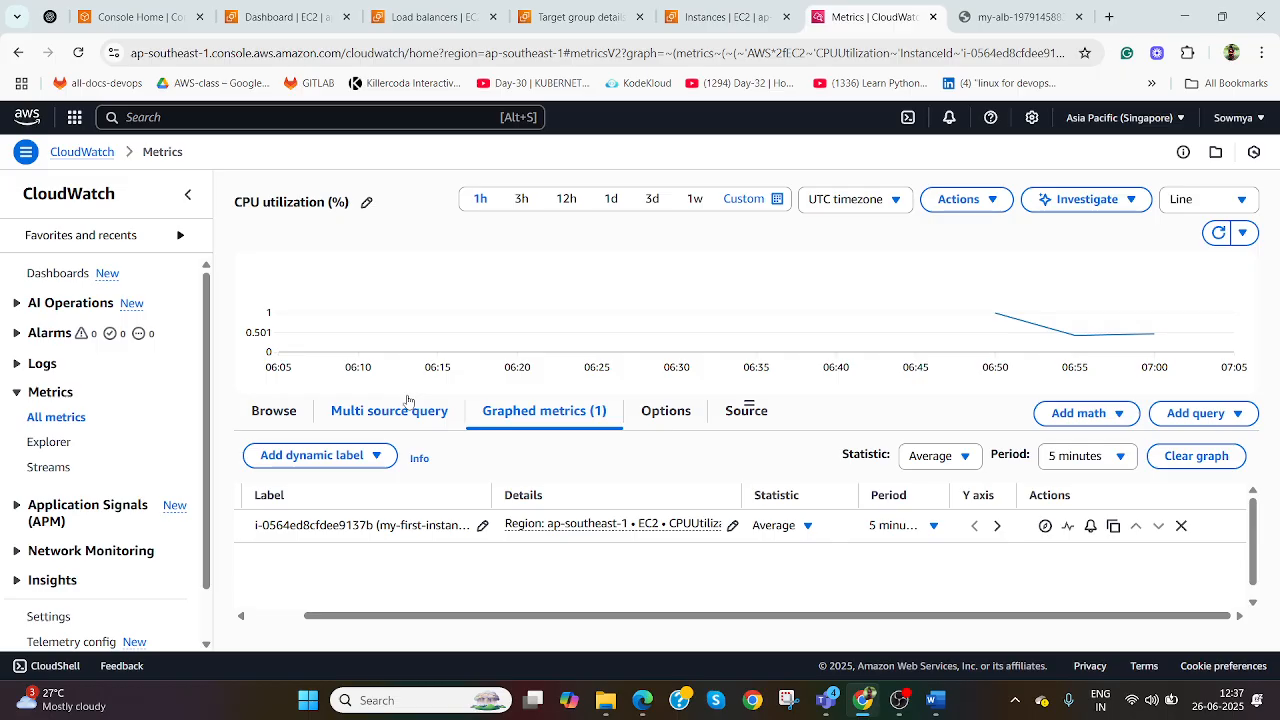
key(ctrl+Tab)
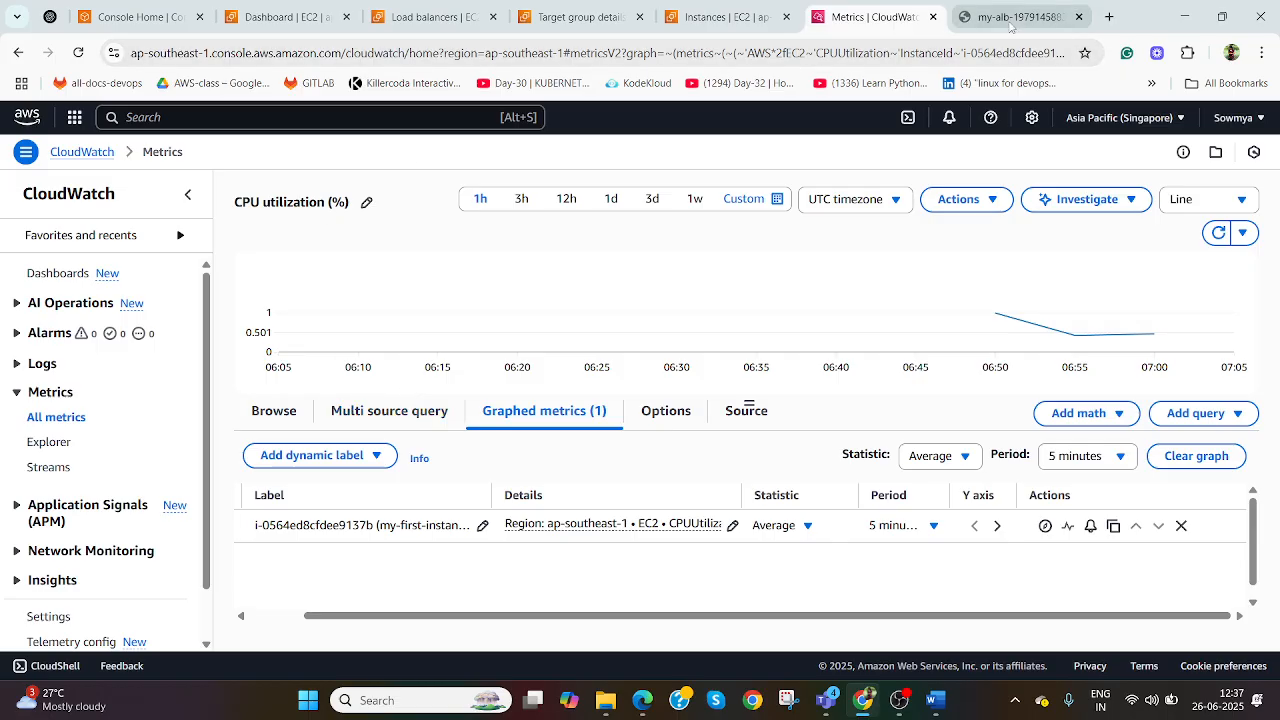
click(78, 52)
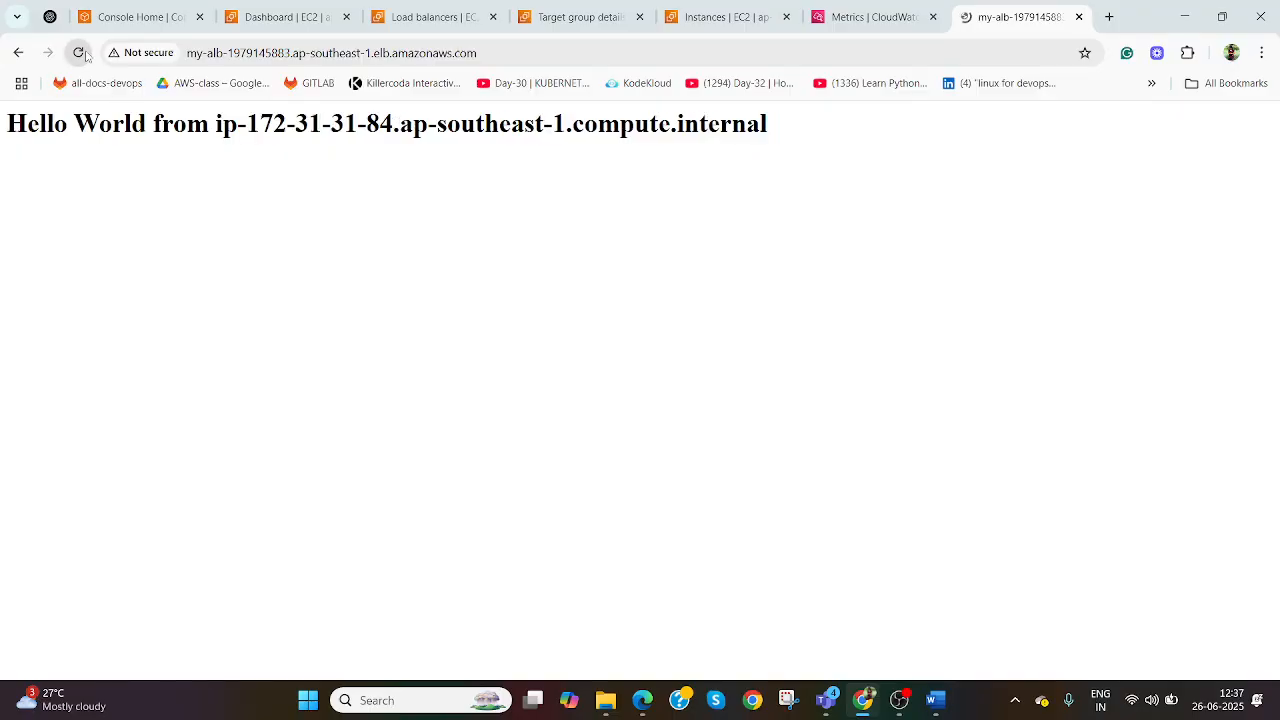
click(78, 52)
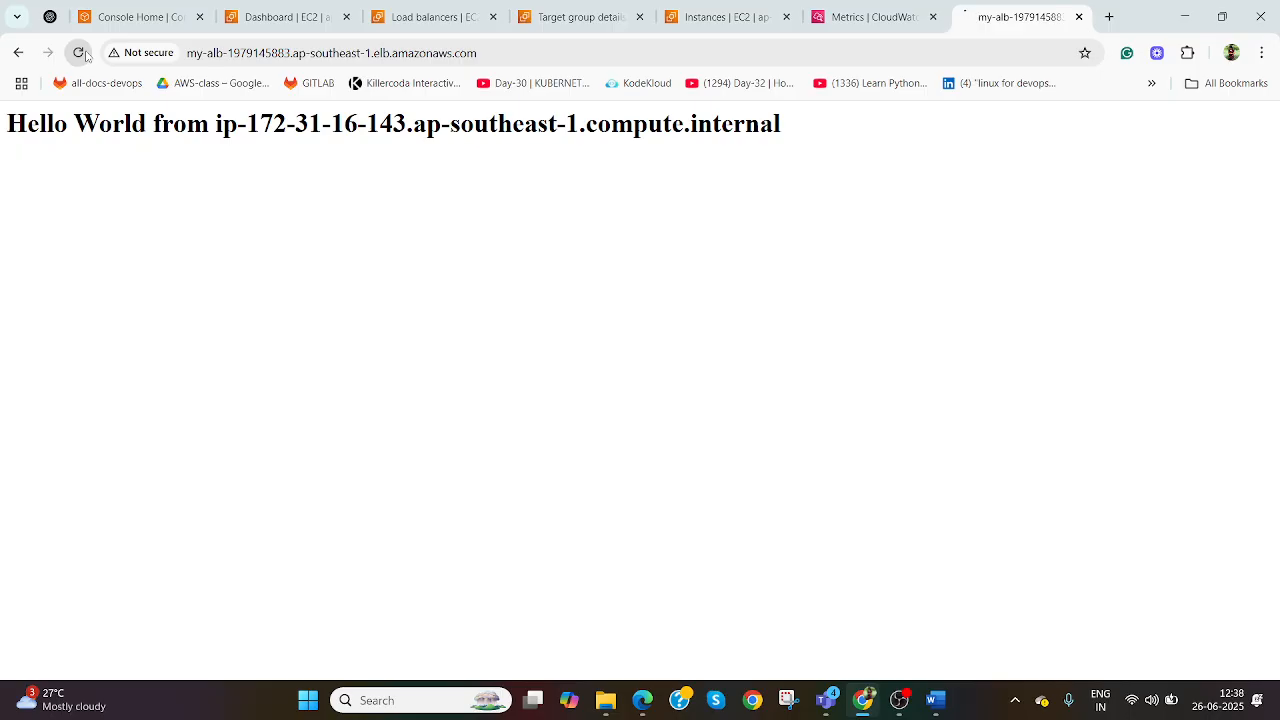
click(85, 54)
click(85, 54)
click(85, 54)
click(85, 54)
click(79, 53)
click(79, 53)
click(79, 53)
click(79, 53)
click(85, 54)
click(85, 54)
click(85, 54)
click(85, 54)
click(85, 55)
click(85, 55)
click(85, 55)
click(85, 55)
click(85, 55)
click(85, 55)
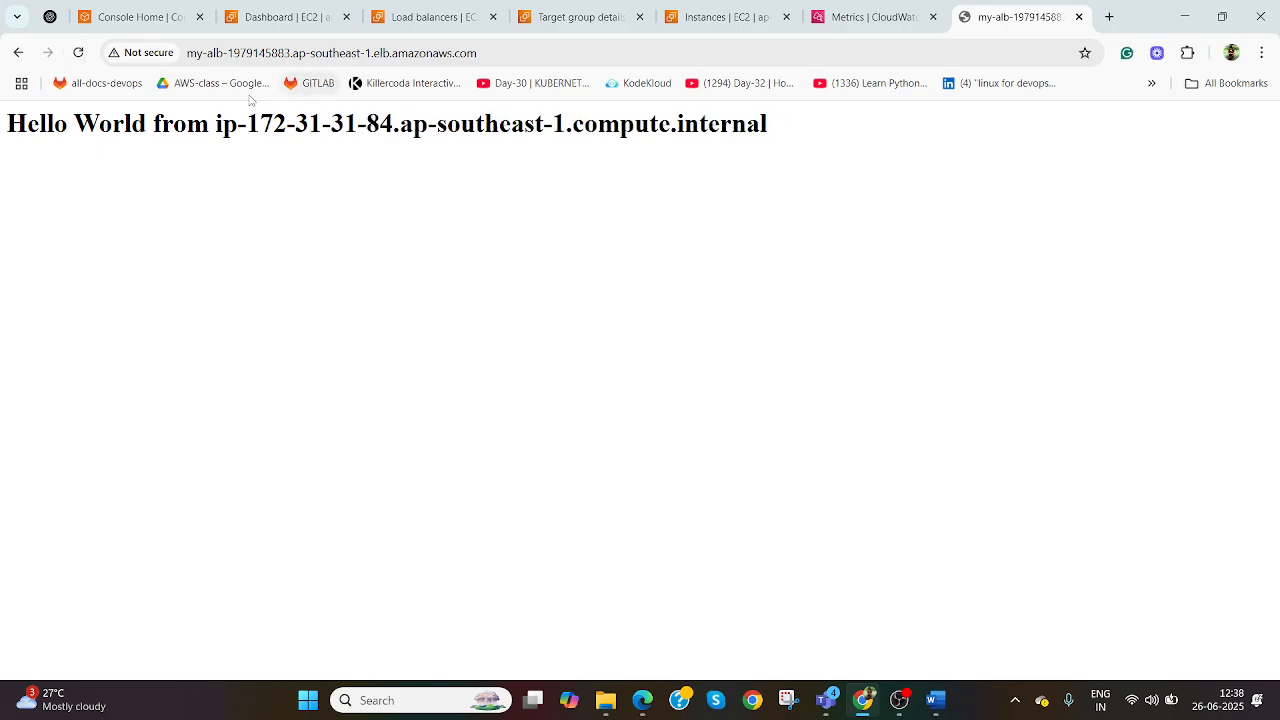
Refresh the CPU utilization metric in CloudWatch and set its custom relative time range to 5 minutes
click(282, 17)
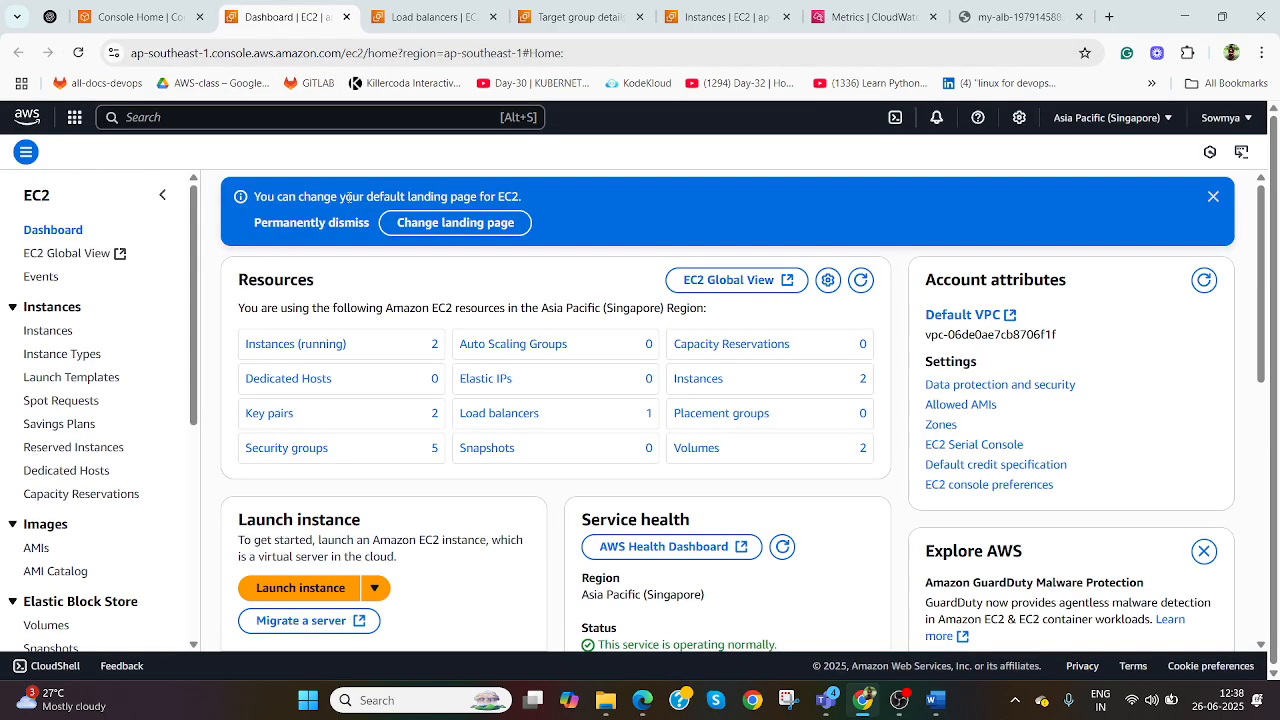
click(432, 17)
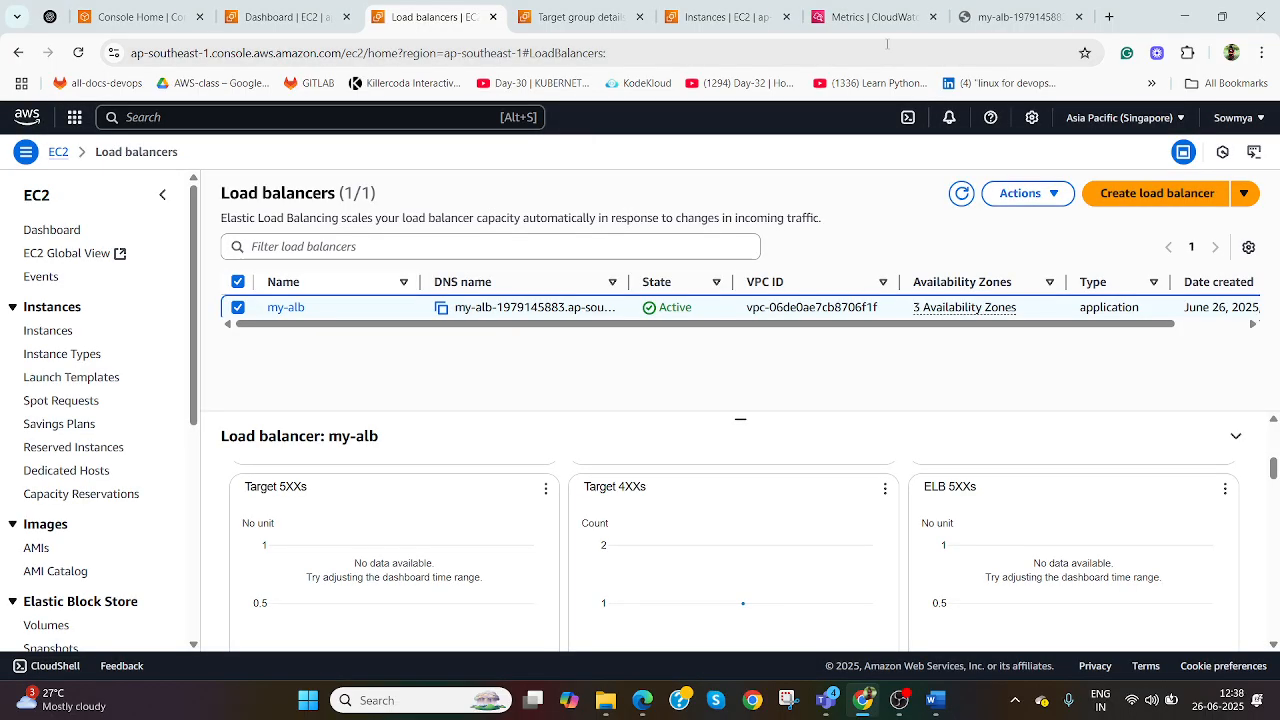
click(865, 17)
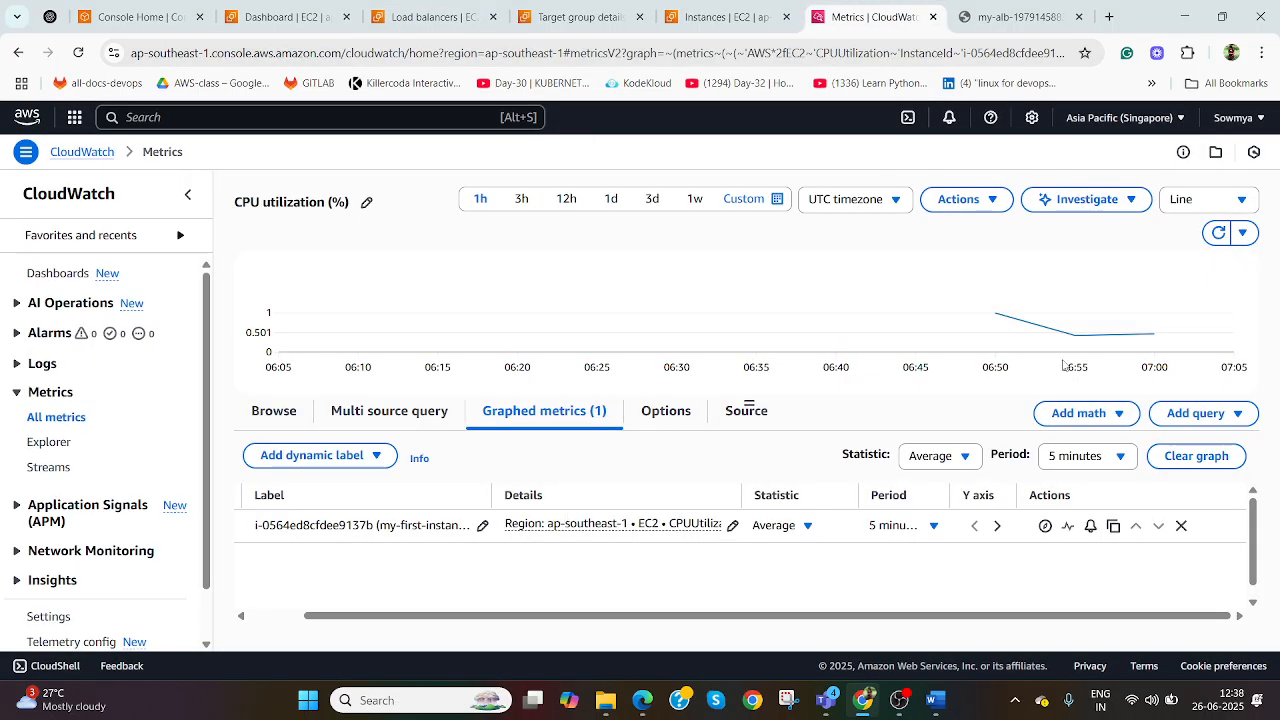
click(1218, 232)
click(742, 200)
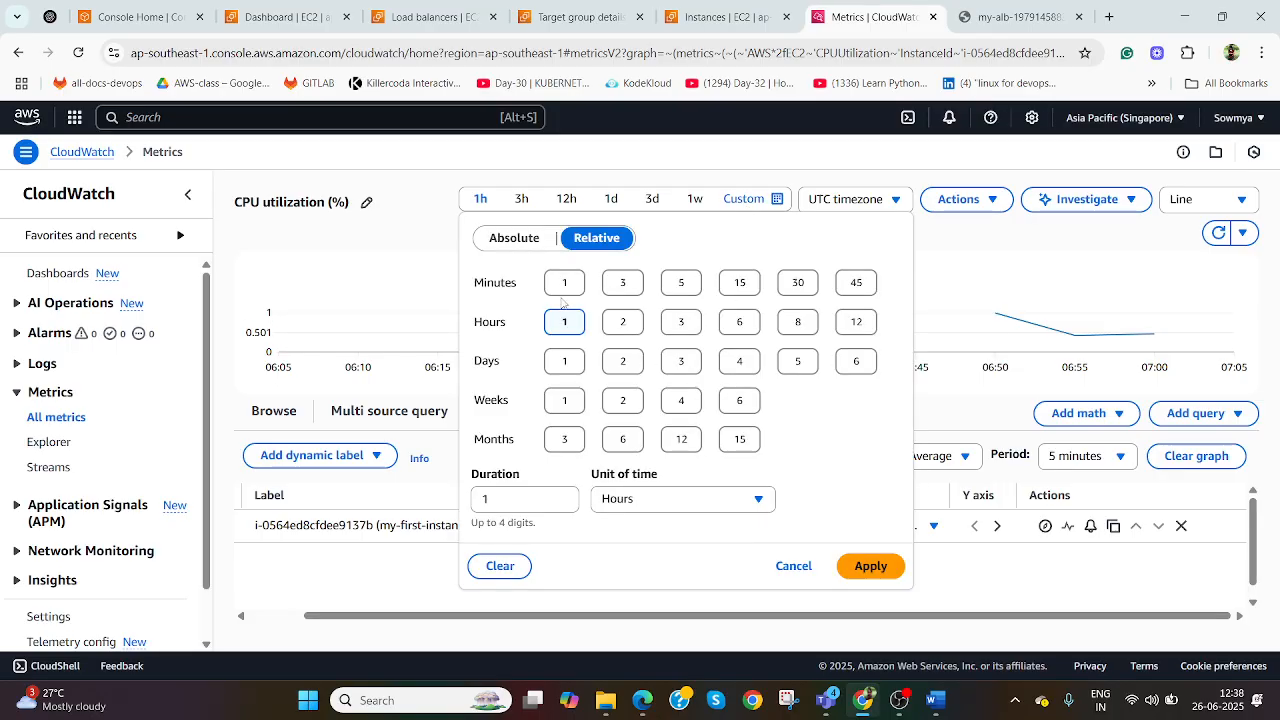
click(689, 290)
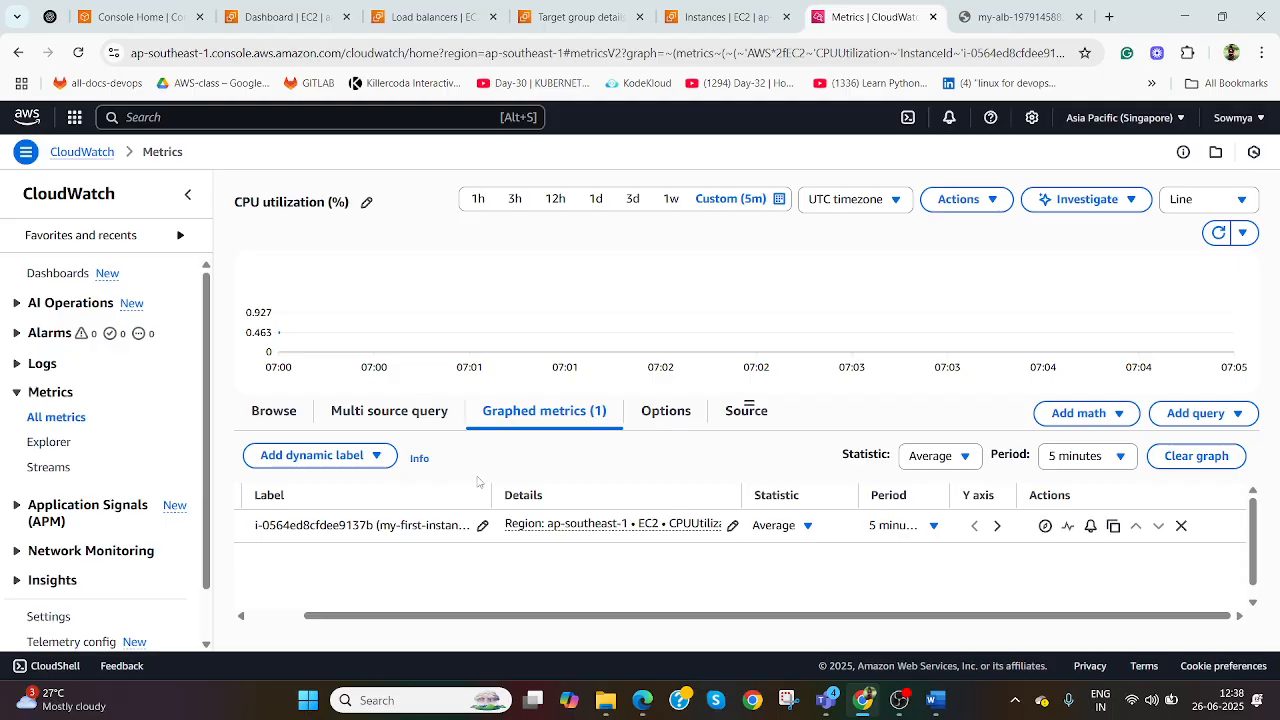
click(1218, 234)
Refresh my-first-instance's enlarged CPU utilization graph in EC2 and set its custom relative time range to 15 minutes
click(727, 17)
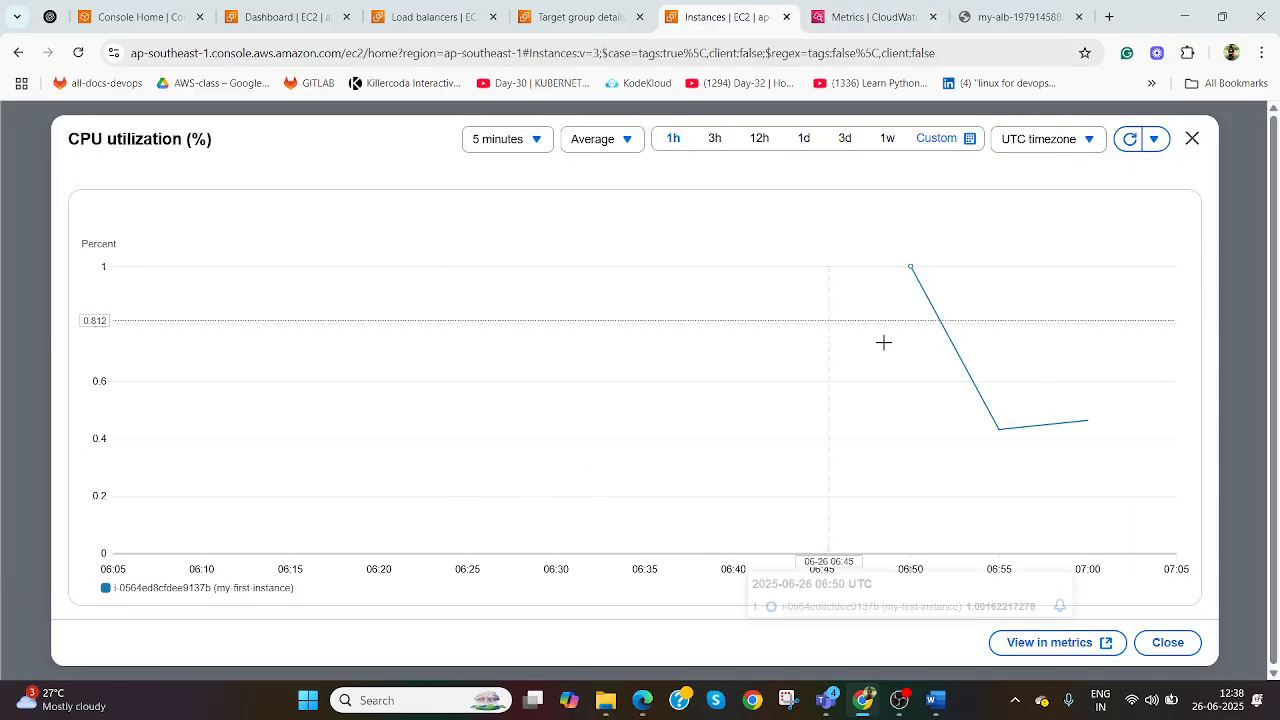
click(1129, 140)
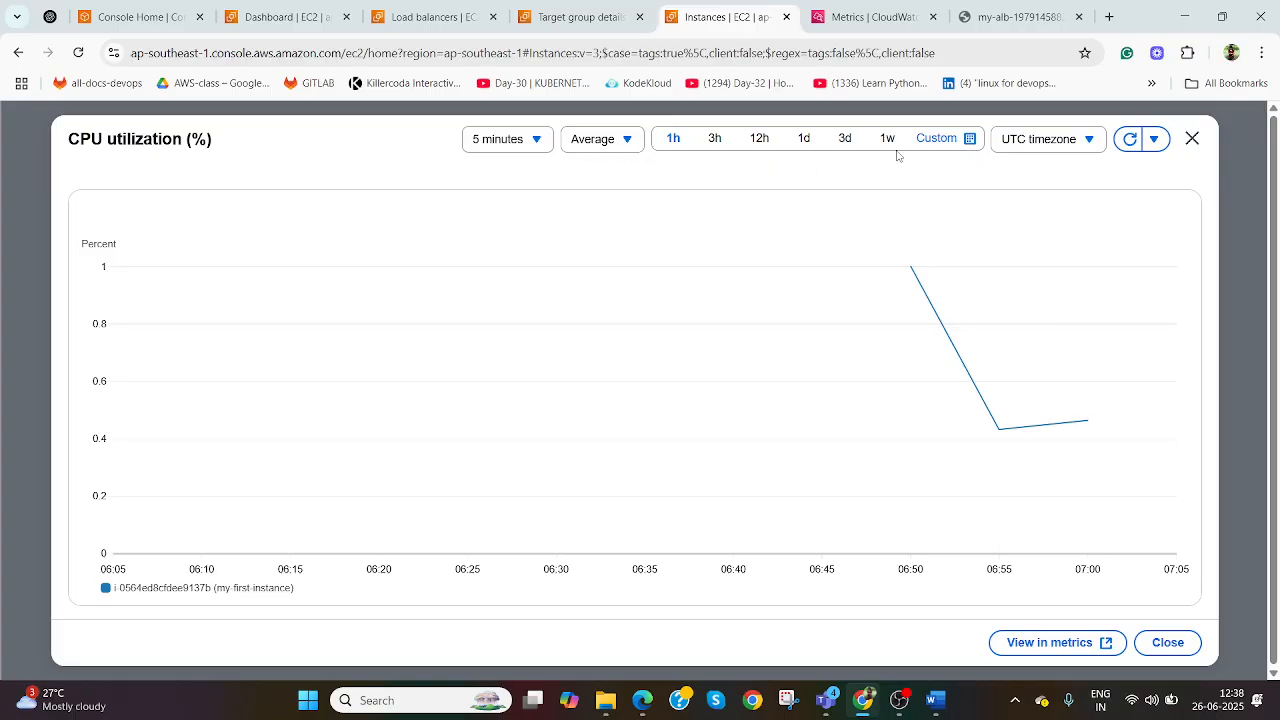
click(928, 139)
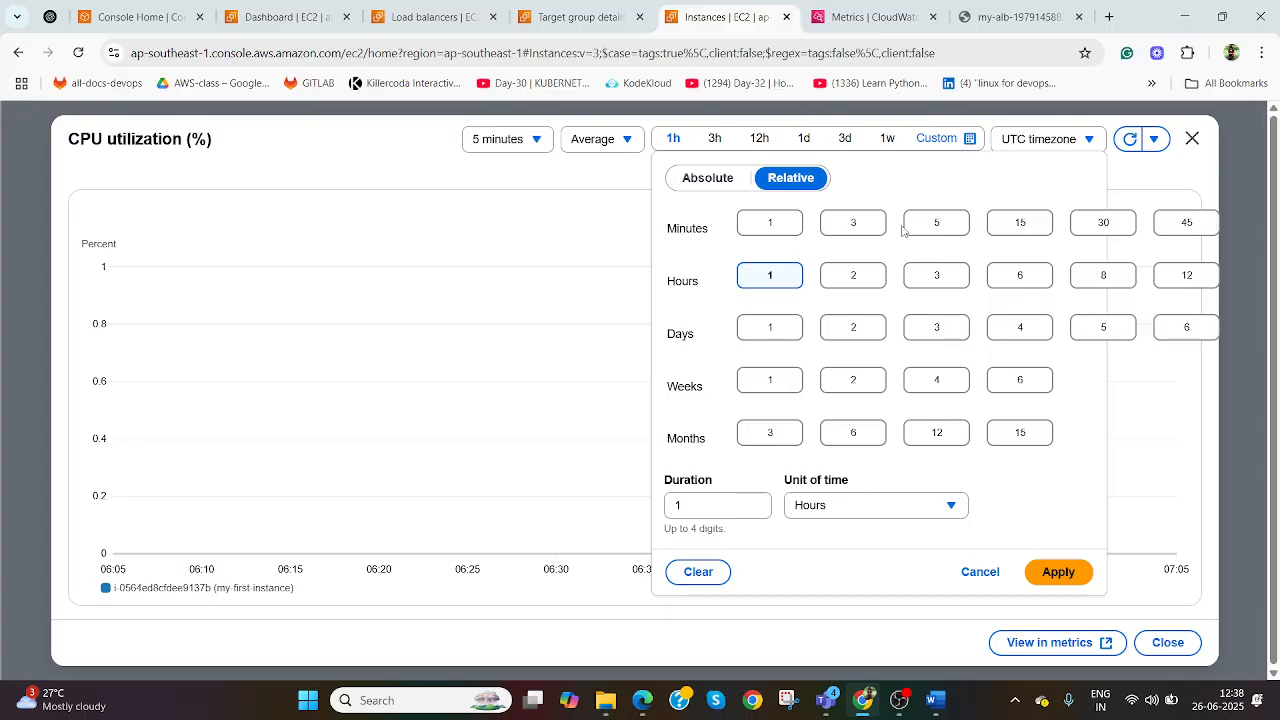
click(1019, 223)
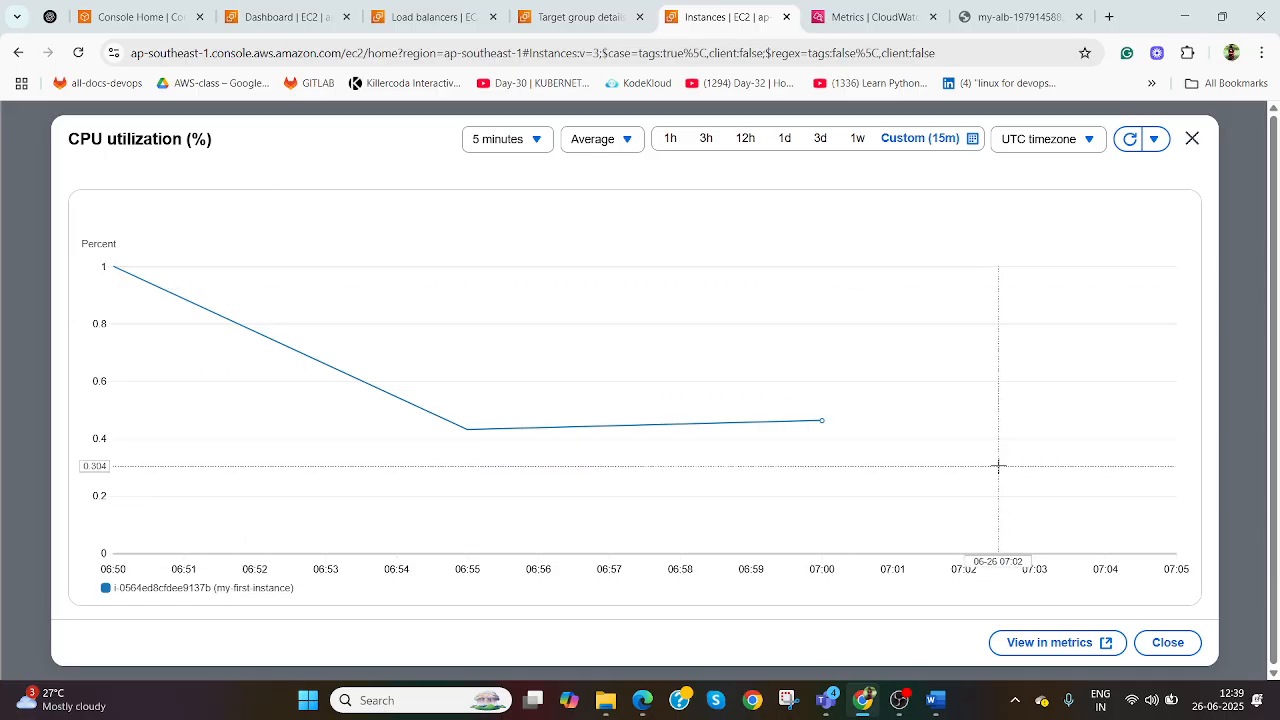
mouse_move(998, 465)
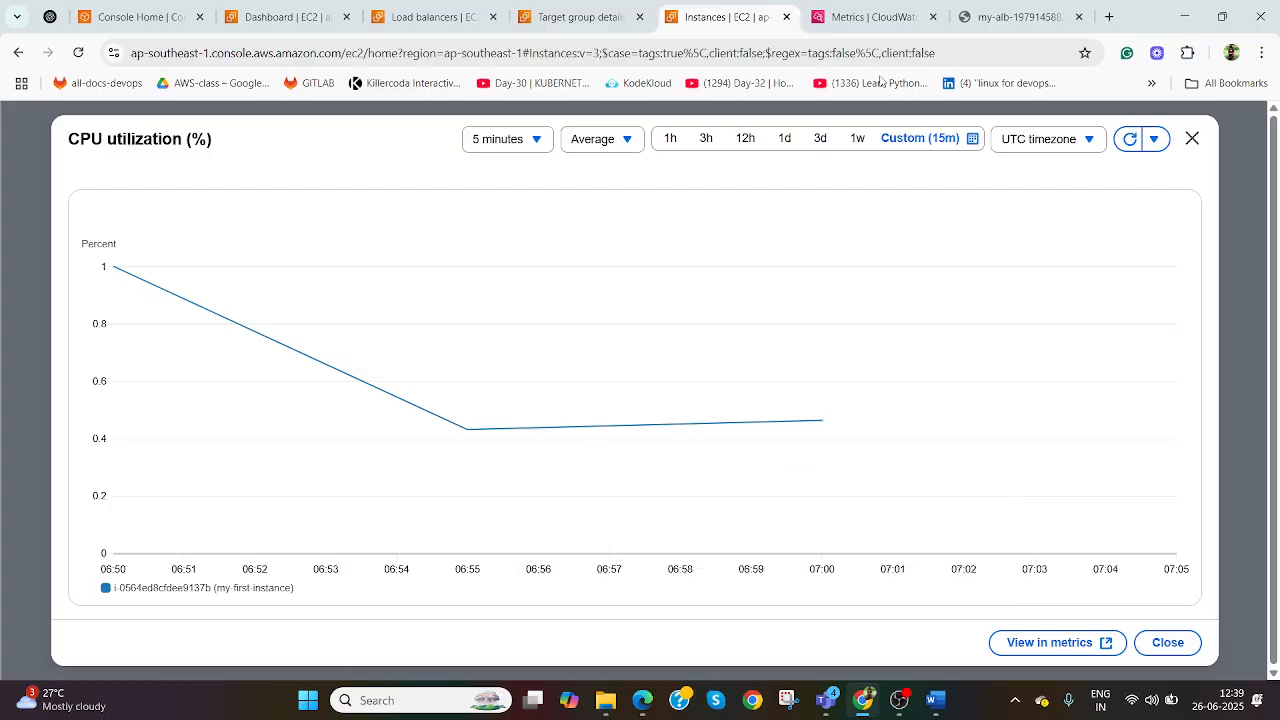
Close the enlarged graph, add my-second-instance to the selection to view both instances' monitoring graphs, and return to the EC2 dashboard
click(1192, 138)
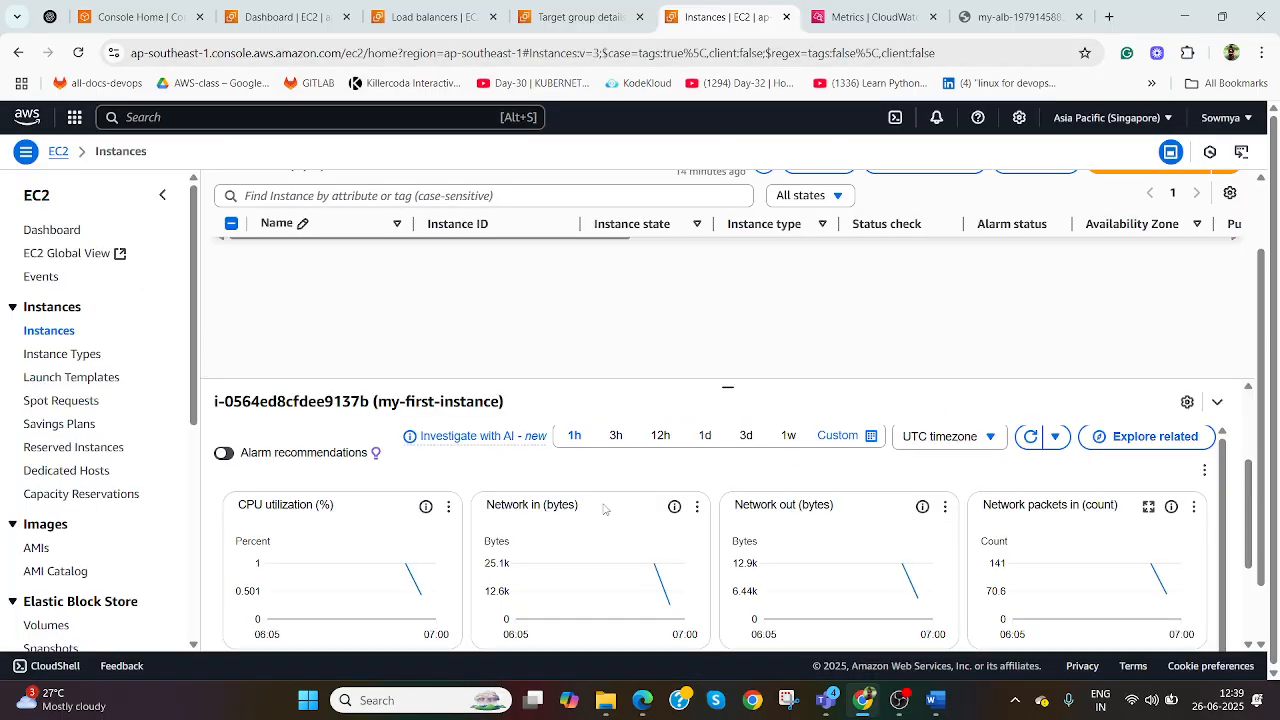
click(231, 301)
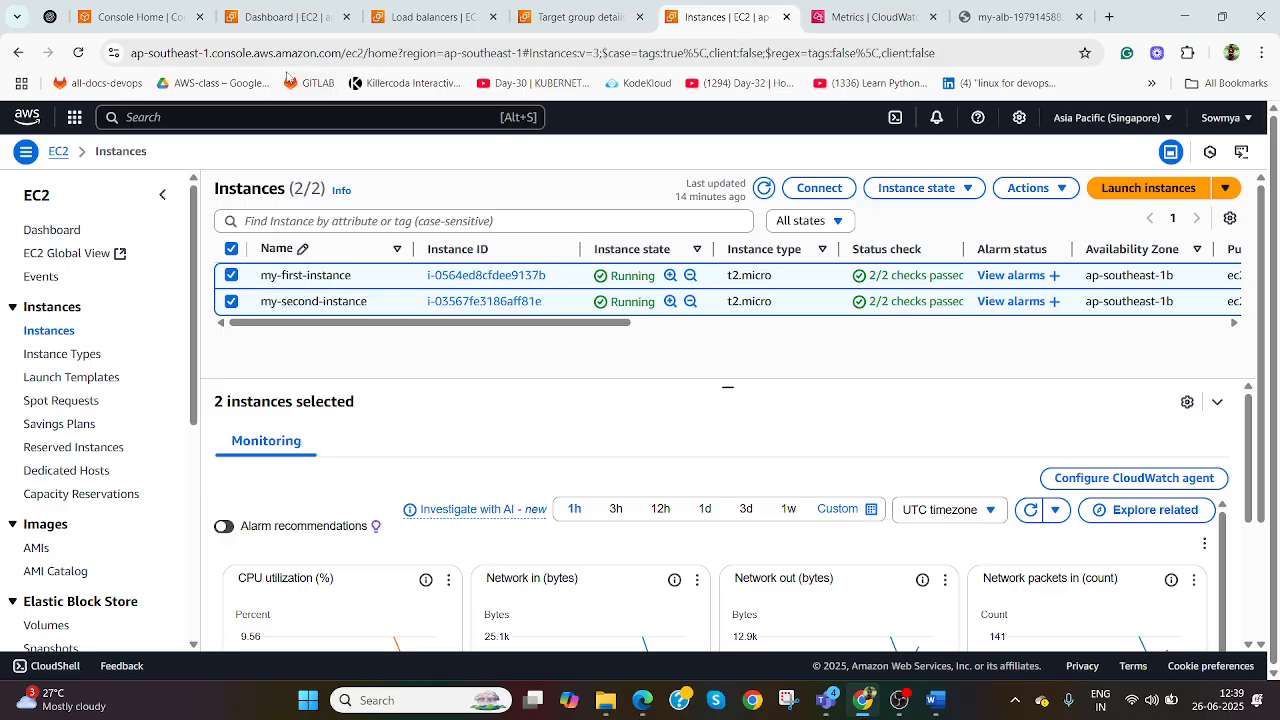
click(300, 20)
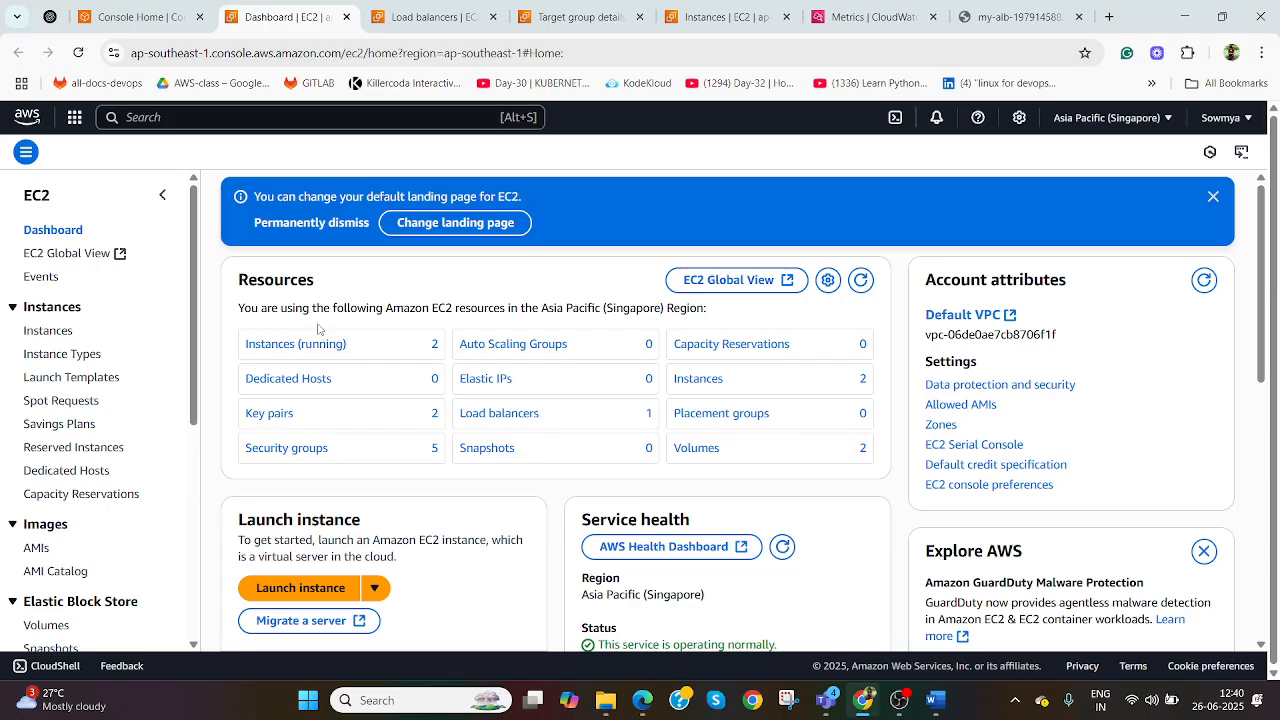
Switch to the Microsoft Teams meeting, admit the participant waiting in the lobby, and minimize the meeting window
mouse_move(826, 700)
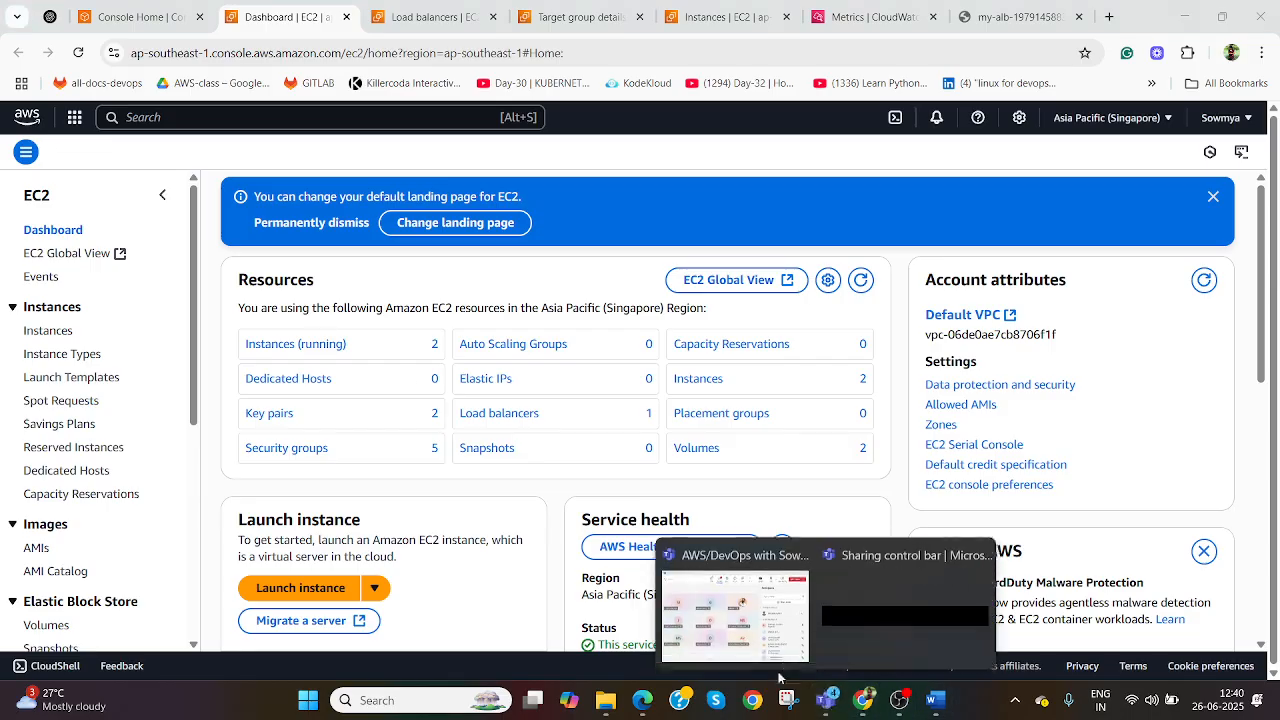
click(735, 615)
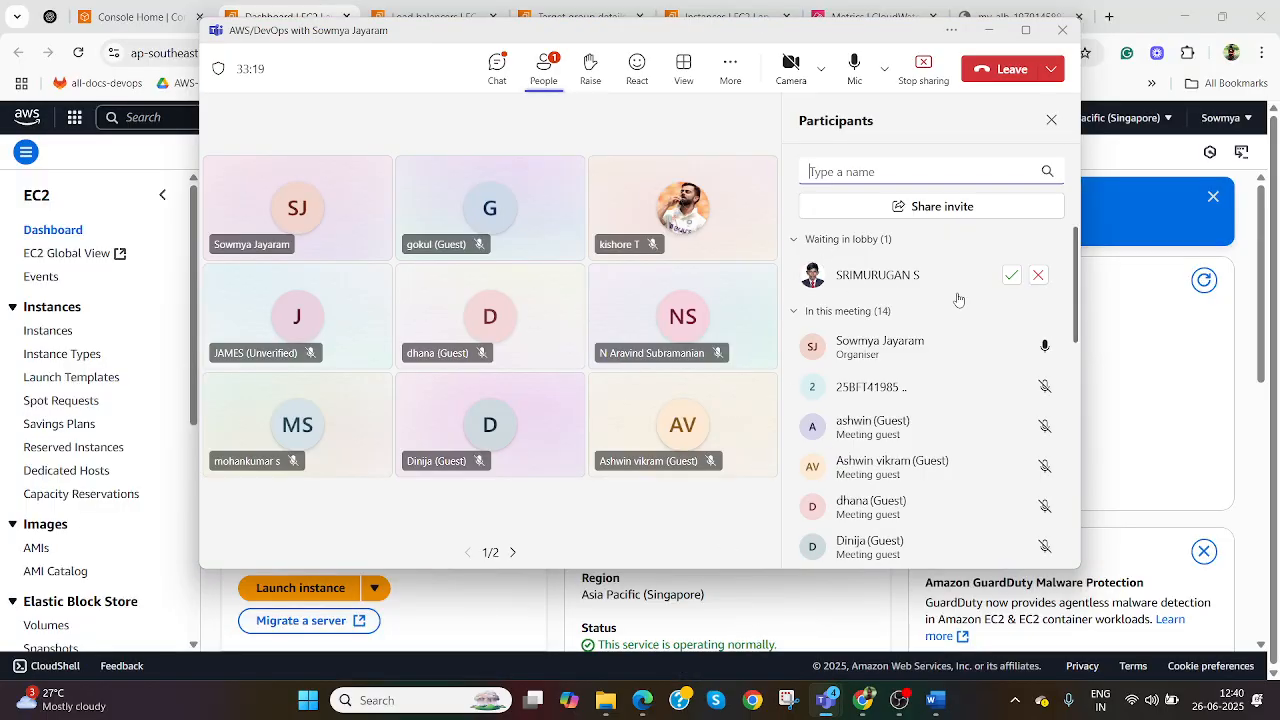
click(1012, 275)
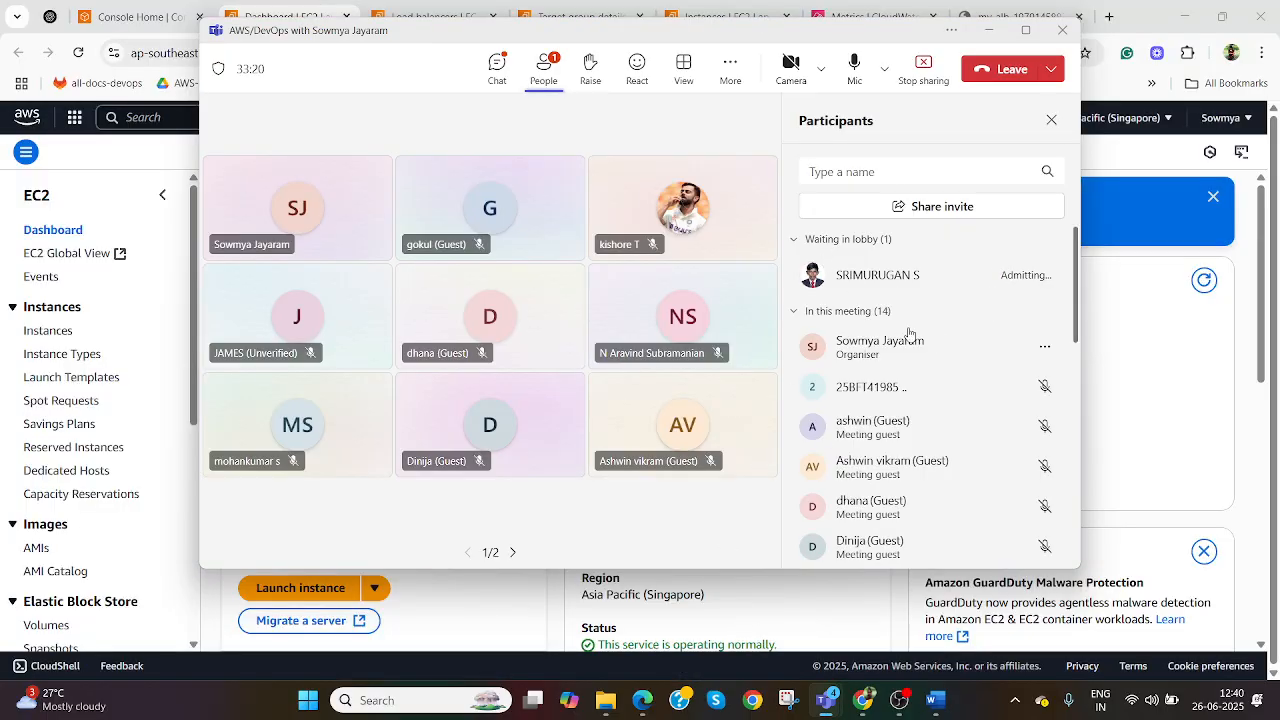
click(999, 33)
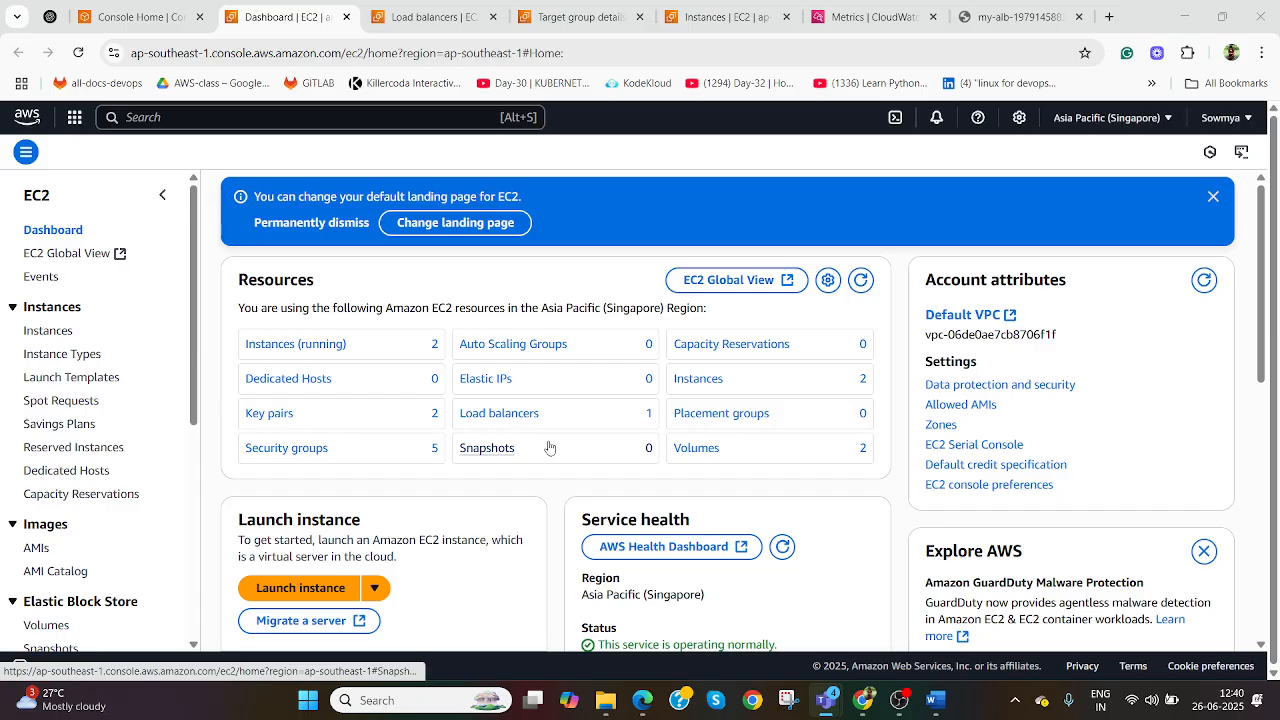
Bring the Microsoft Teams meeting window back up and switch to OBS to show its recording controls
mouse_move(824, 711)
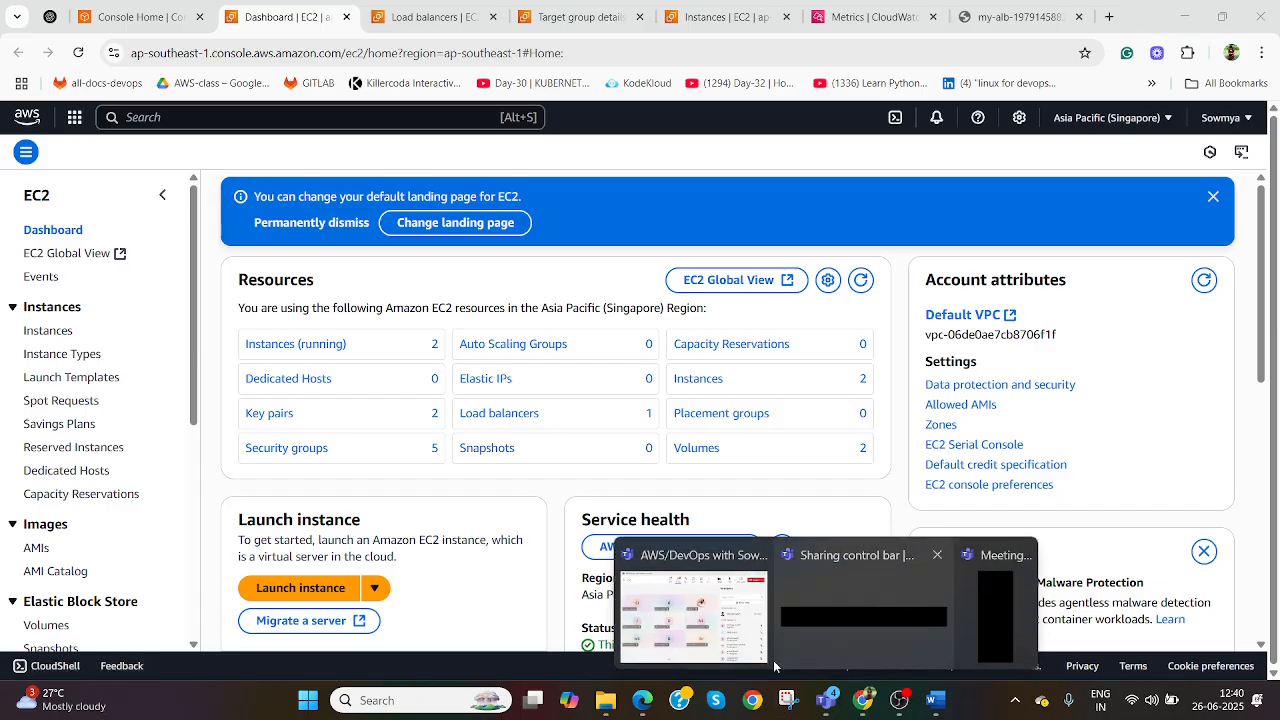
click(668, 630)
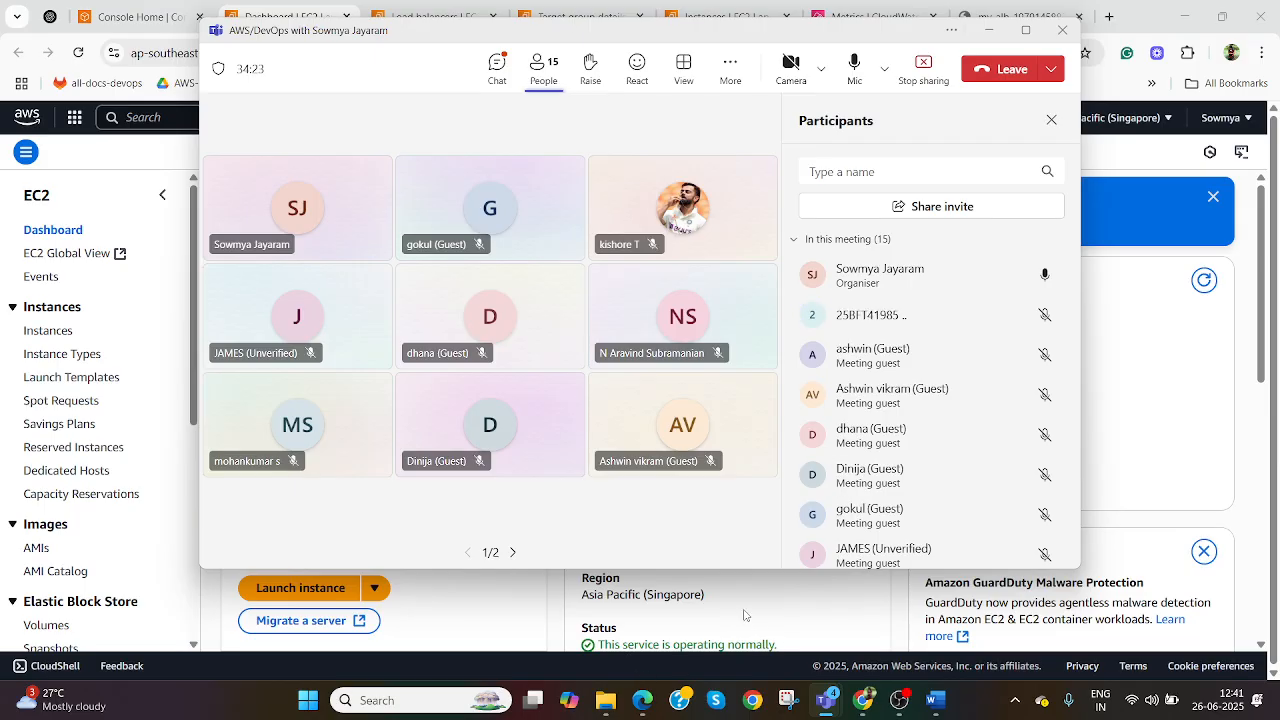
mouse_move(905, 694)
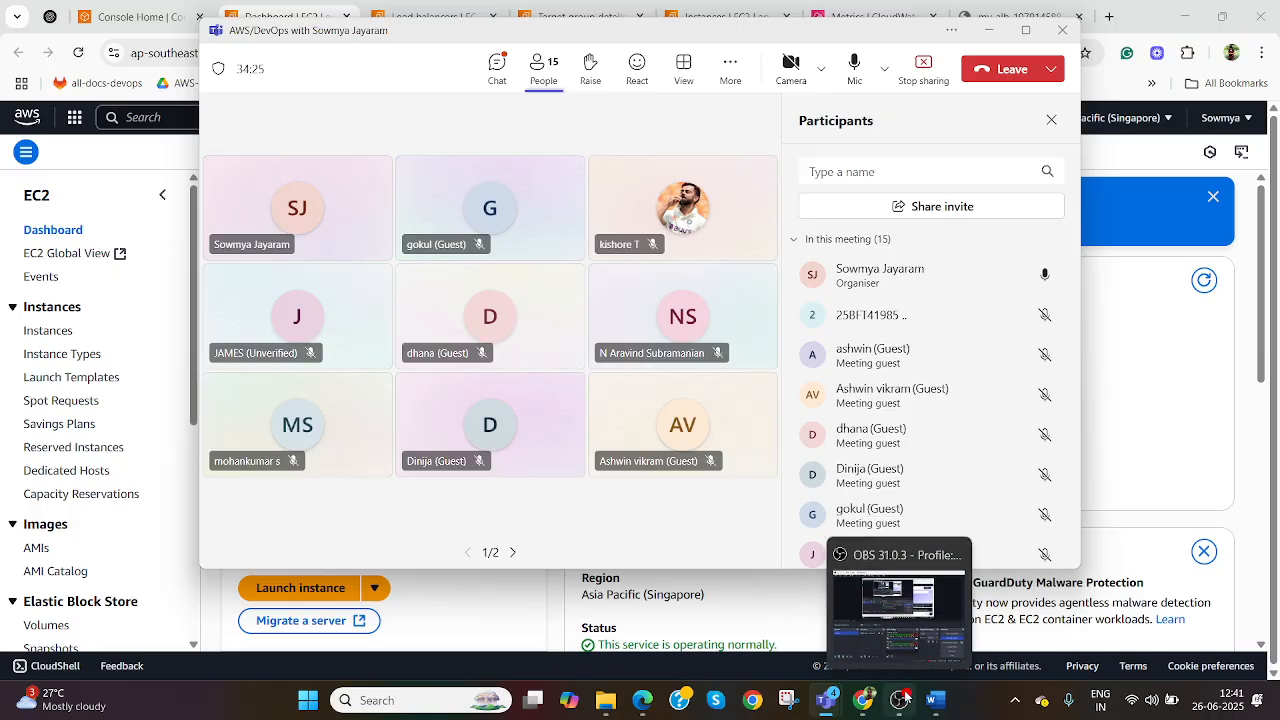
click(848, 608)
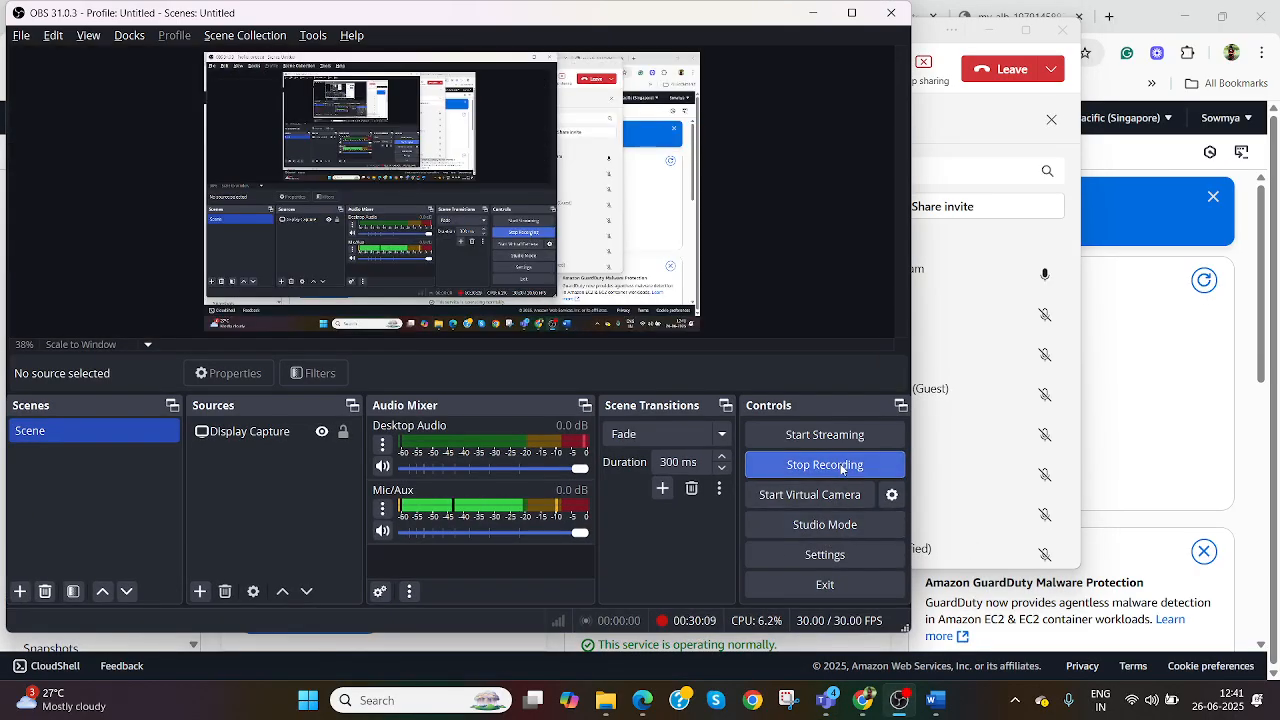